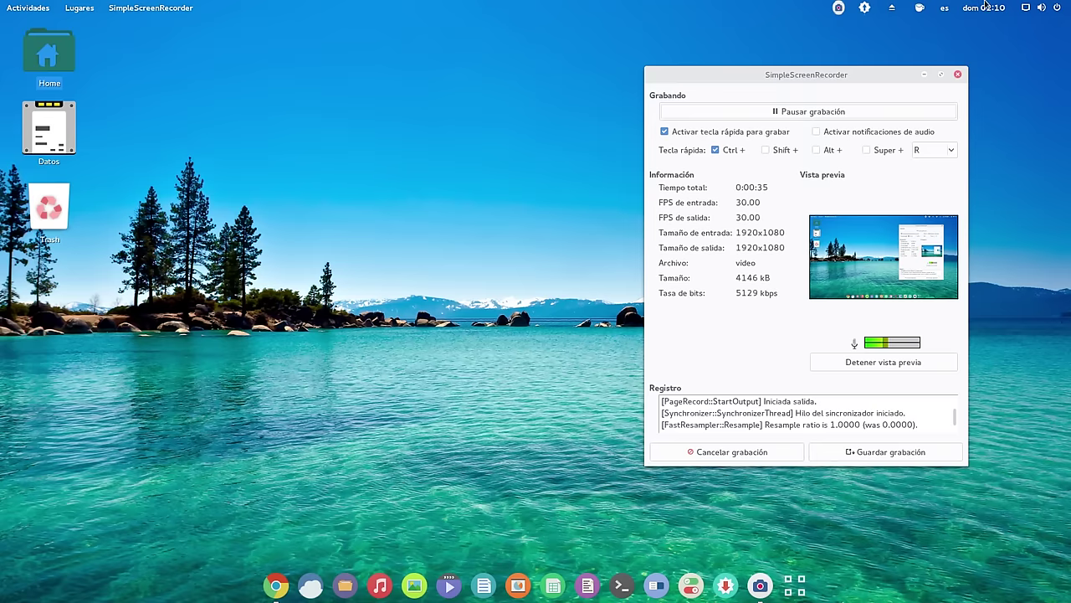
- Minimize the screen recorder, open the system settings to view the Detalles overview, and close it again
{"action": "left_click", "coordinate": [924, 74]}
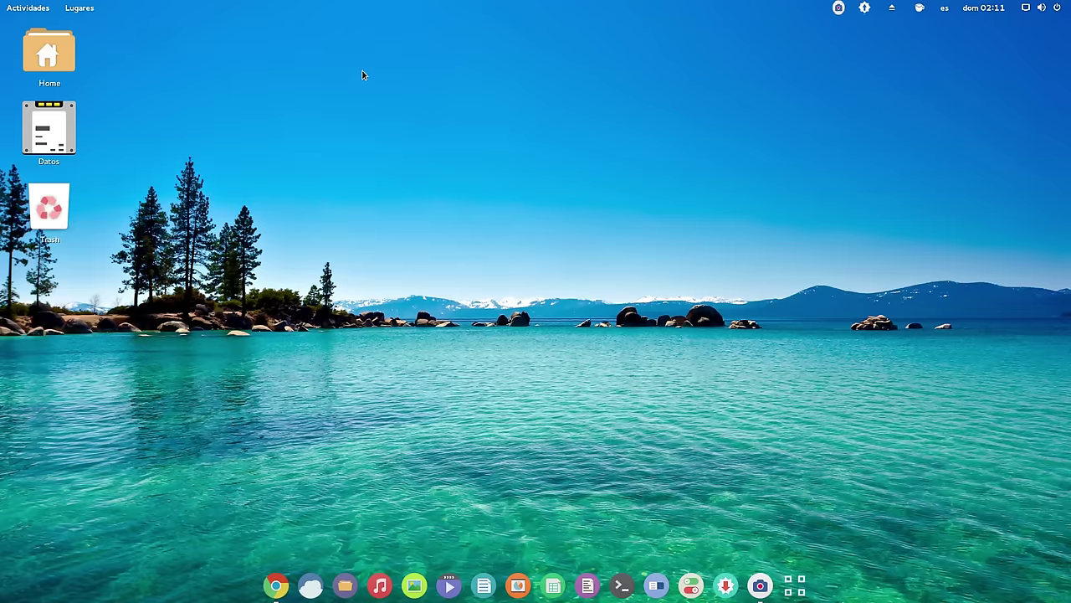
{"action": "left_click", "coordinate": [1038, 7]}
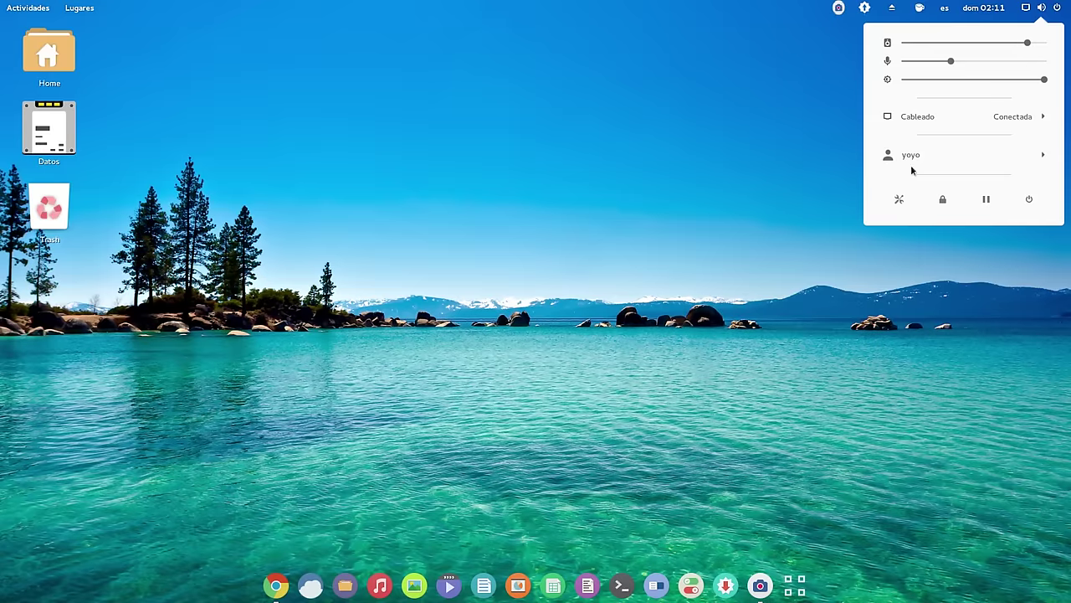
{"action": "left_click", "coordinate": [899, 199]}
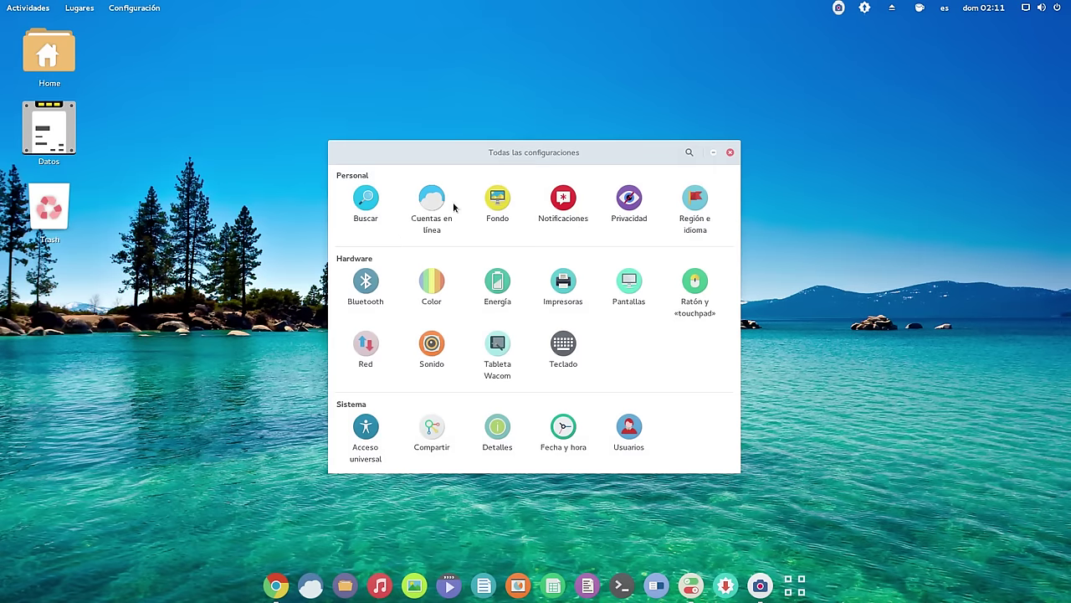
{"action": "left_click_drag", "start_coordinate": [516, 153], "coordinate": [444, 96]}
{"action": "left_click", "coordinate": [431, 378]}
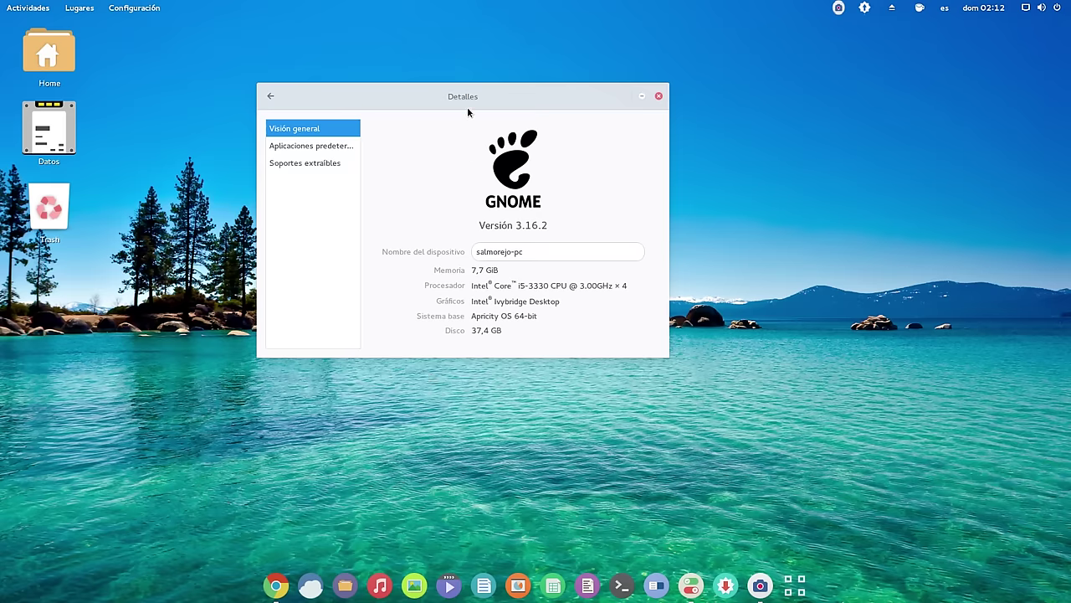
{"action": "left_click_drag", "start_coordinate": [471, 94], "coordinate": [550, 101]}
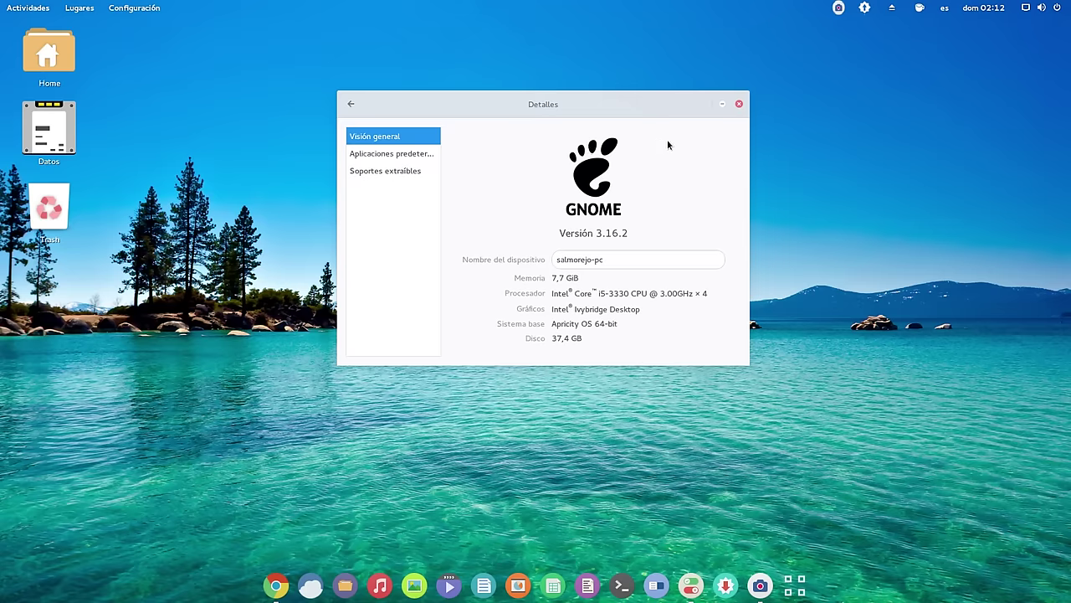
{"action": "left_click", "coordinate": [739, 104]}
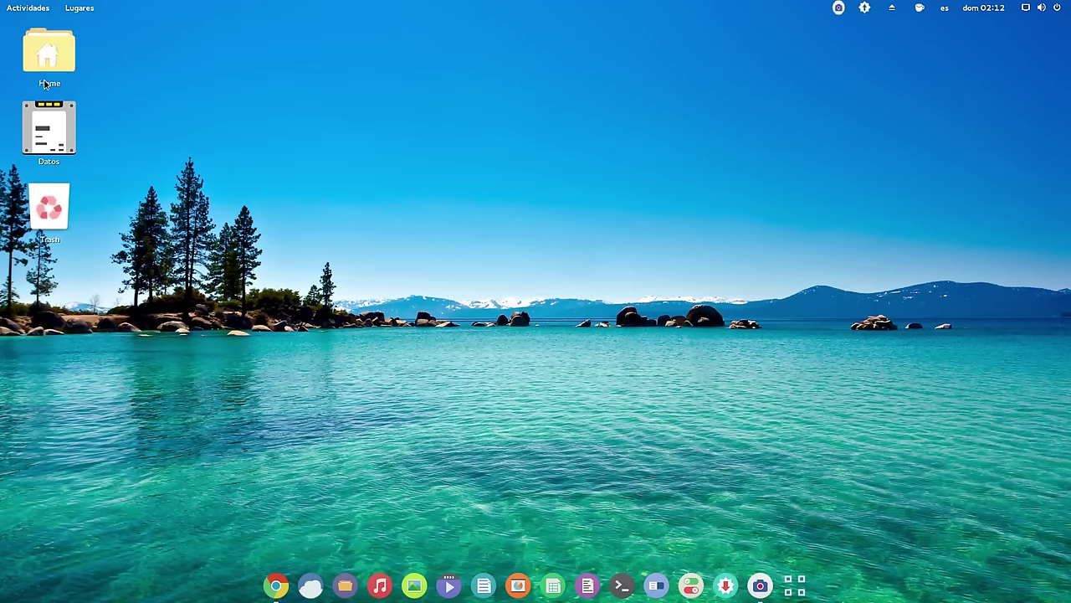
- Open the Home folder in a smaller window and launch Herramienta de retoques, arranging both windows on the desktop
{"action": "double_click", "coordinate": [48, 52]}
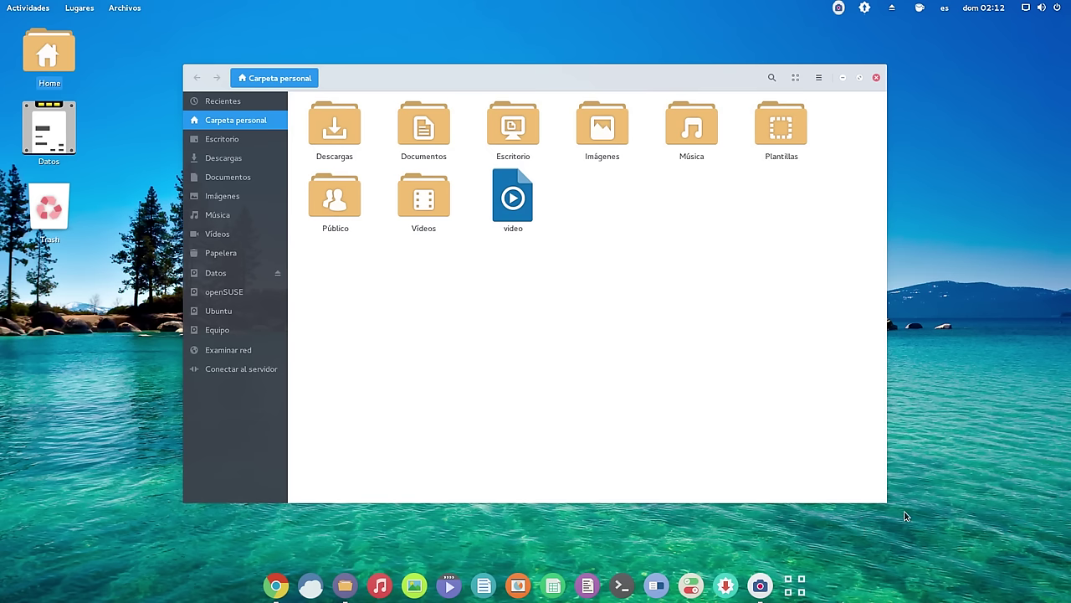
{"action": "left_click_drag", "start_coordinate": [883, 497], "coordinate": [802, 453]}
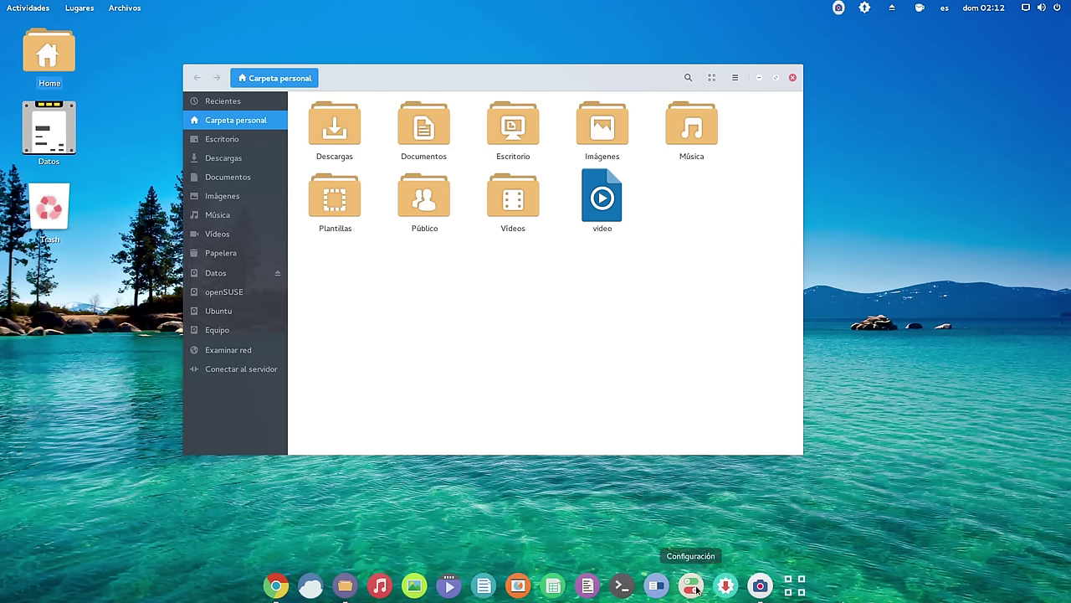
{"action": "left_click", "coordinate": [656, 586]}
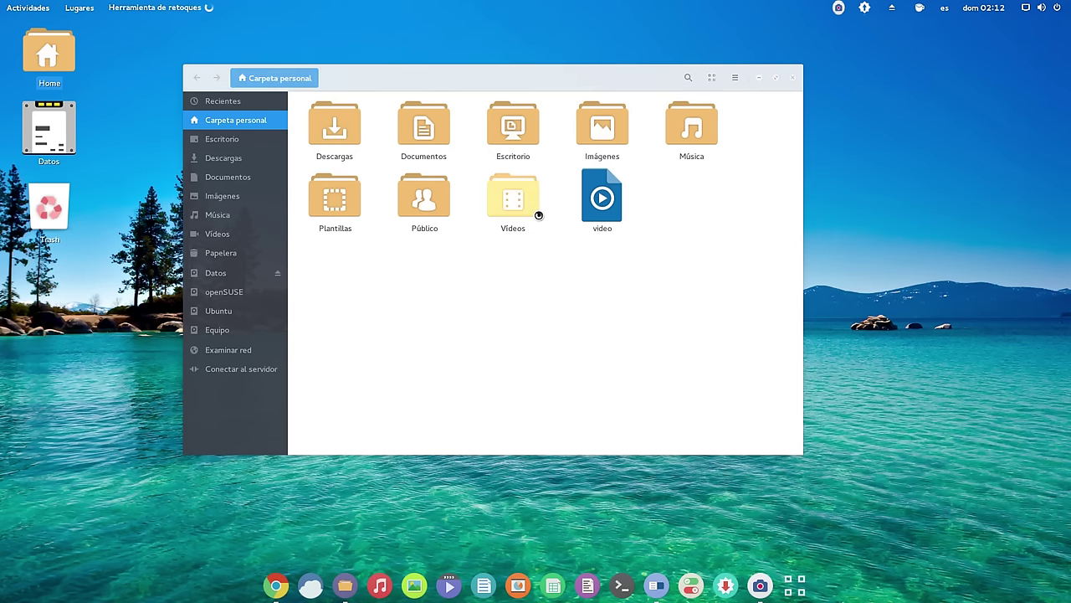
{"action": "left_click_drag", "start_coordinate": [510, 138], "coordinate": [693, 178]}
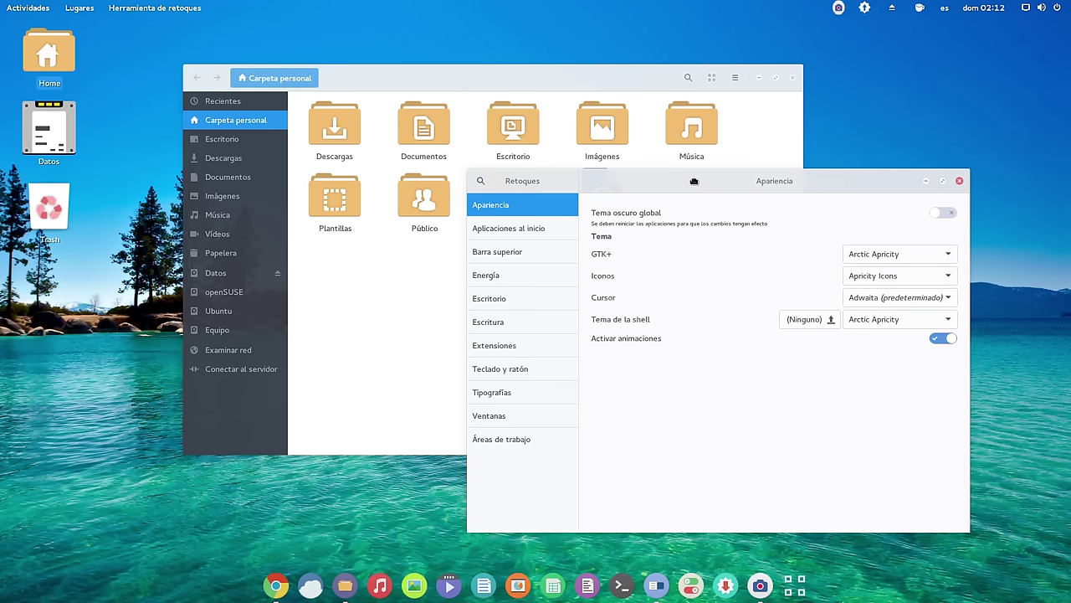
{"action": "left_click_drag", "start_coordinate": [511, 78], "coordinate": [628, 73]}
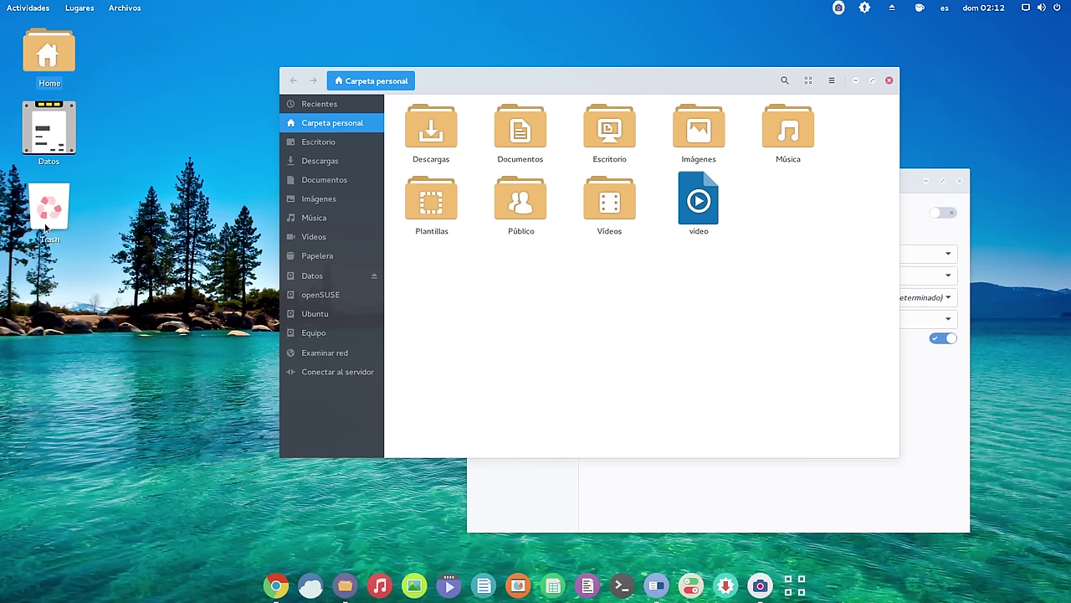
- Examine the icon theme on the desktop icons and on the Home folder's subfolders, from Música to Plantillas
{"action": "left_click", "coordinate": [92, 71]}
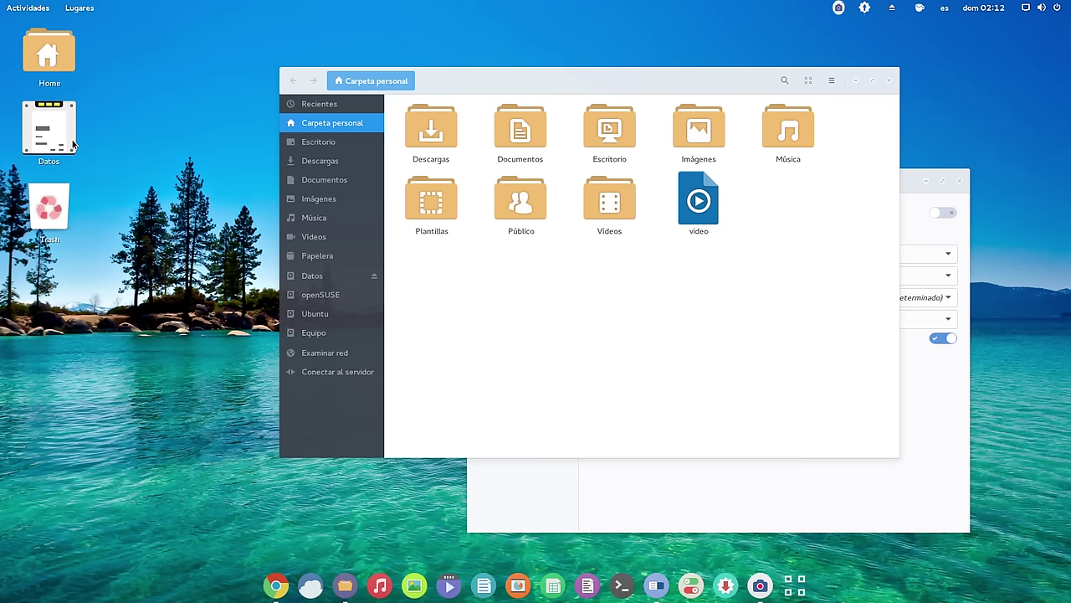
{"action": "left_click", "coordinate": [58, 212]}
{"action": "left_click", "coordinate": [74, 210]}
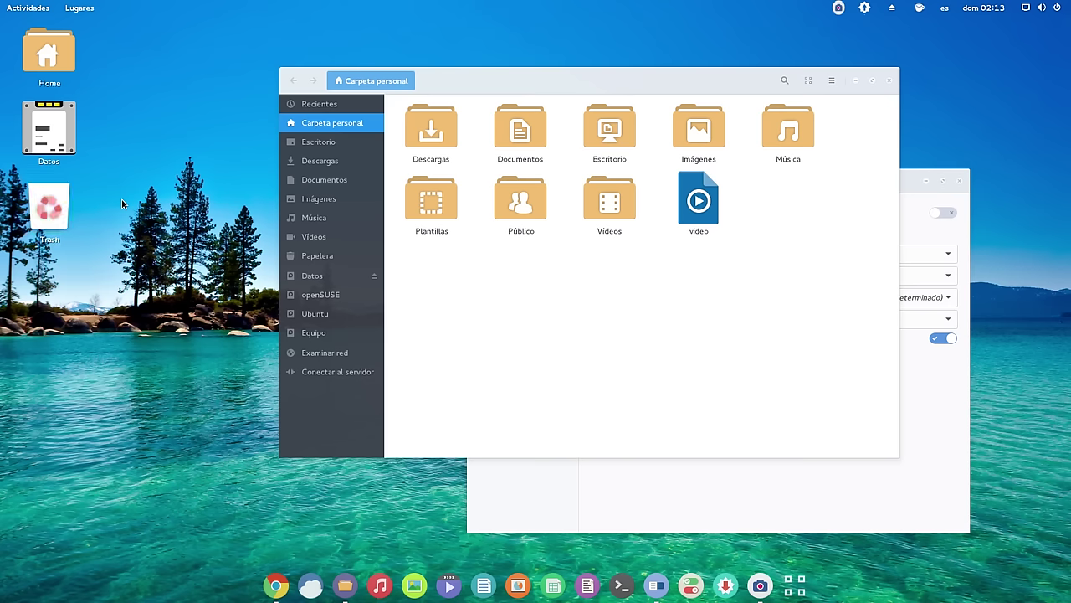
{"action": "left_click_drag", "start_coordinate": [519, 91], "coordinate": [364, 74]}
{"action": "left_click", "coordinate": [628, 109]}
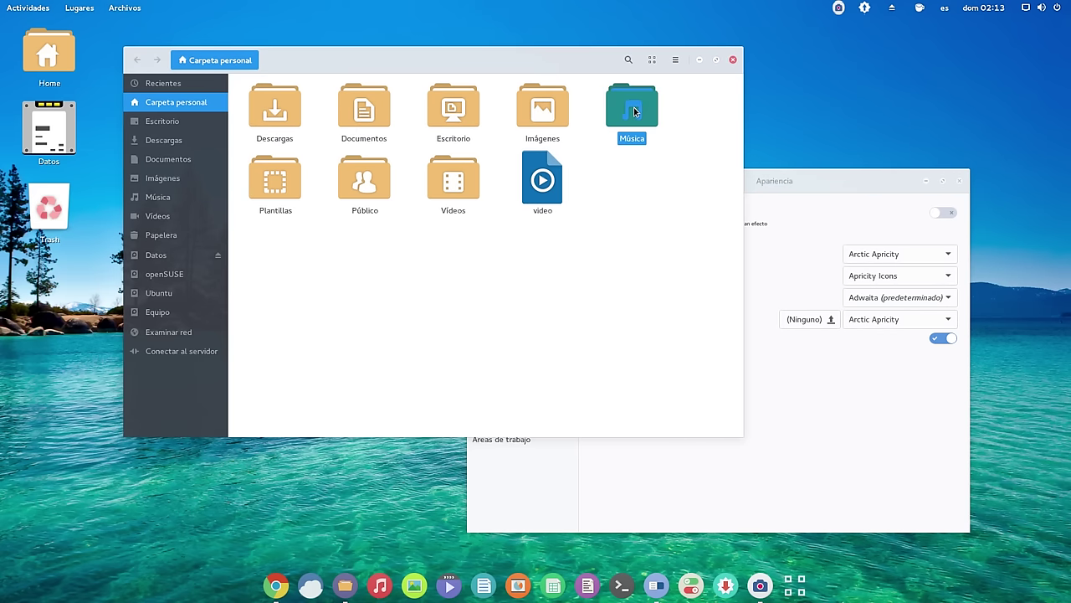
{"action": "left_click", "coordinate": [519, 112]}
{"action": "left_click", "coordinate": [465, 110]}
{"action": "left_click", "coordinate": [365, 109]}
{"action": "left_click", "coordinate": [277, 109]}
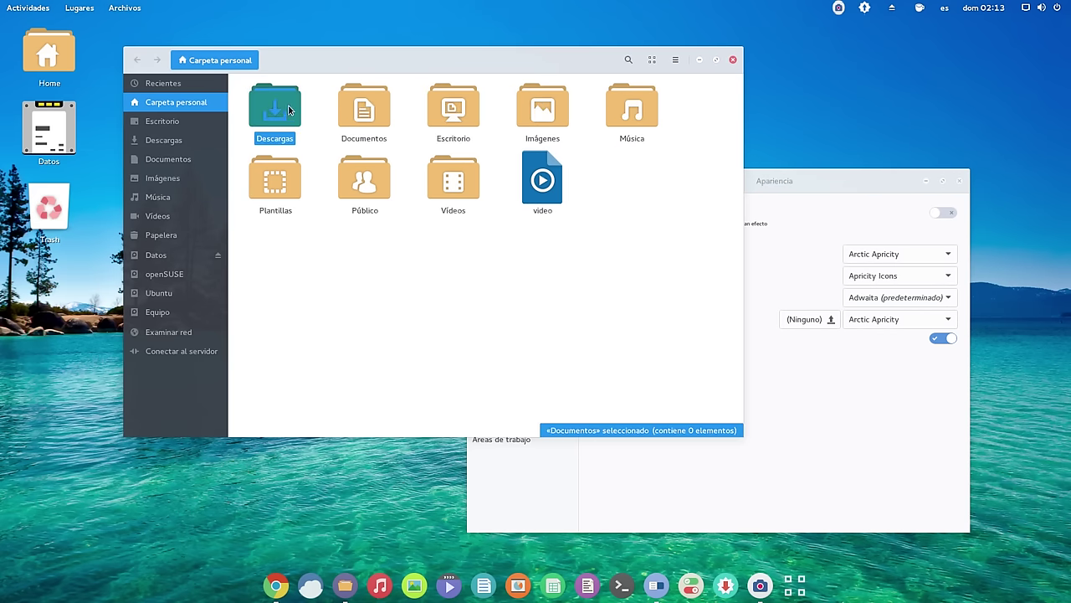
{"action": "left_click", "coordinate": [278, 173]}
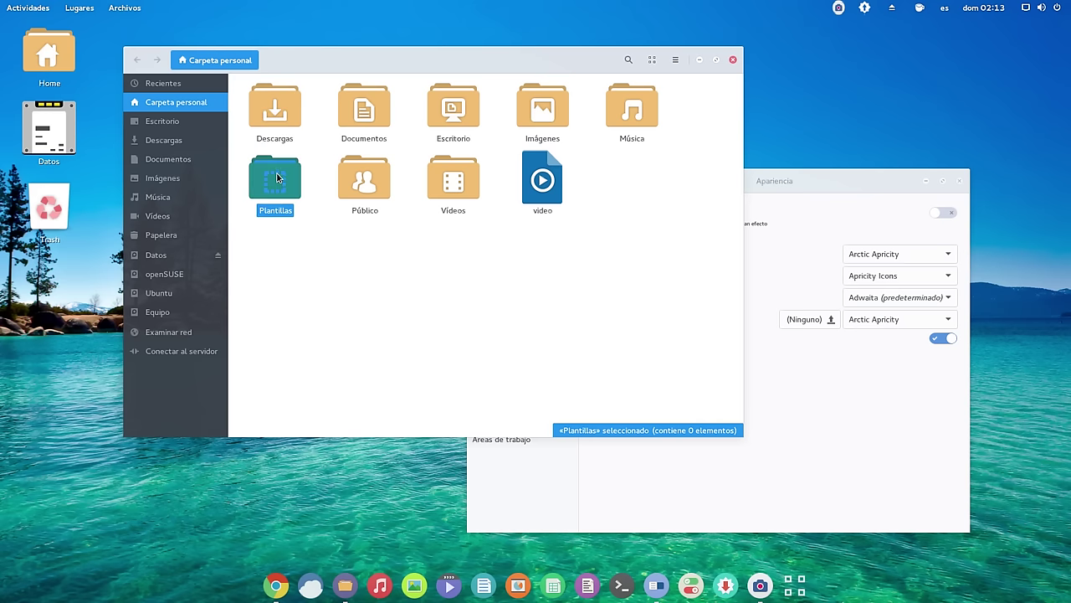
- Set the file manager's default zoom level to Pequeño for both the icon view and the list view
{"action": "left_click", "coordinate": [119, 11]}
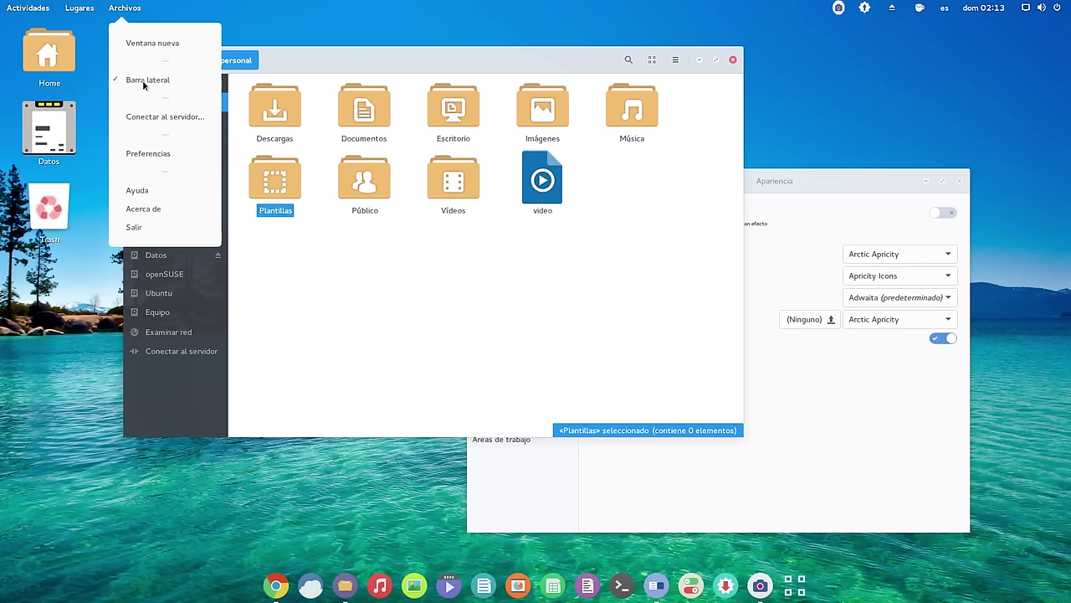
{"action": "left_click", "coordinate": [147, 152]}
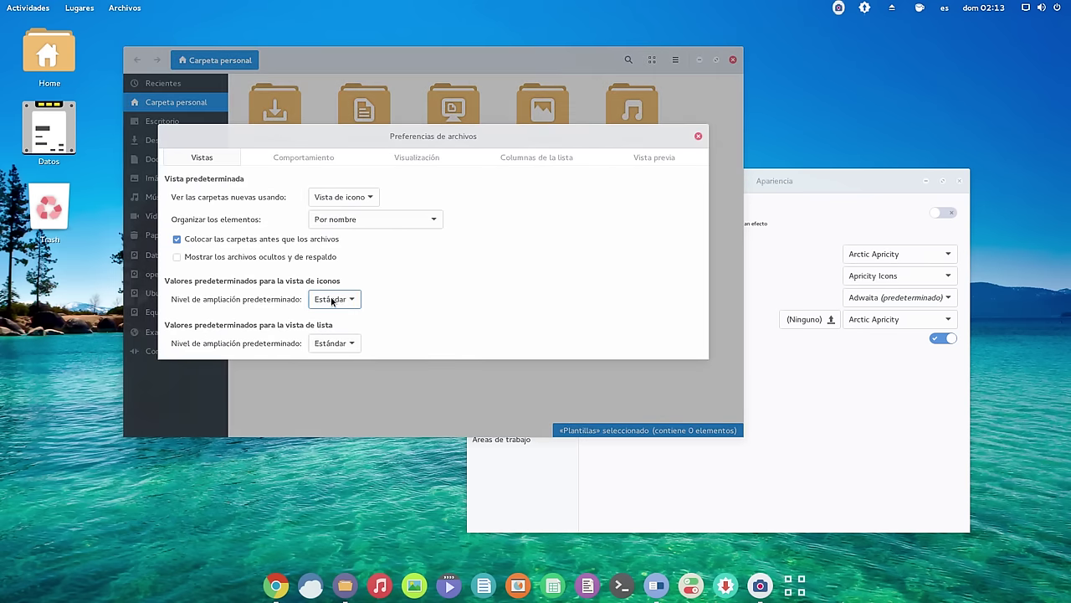
{"action": "left_click", "coordinate": [328, 301]}
{"action": "left_click", "coordinate": [328, 281]}
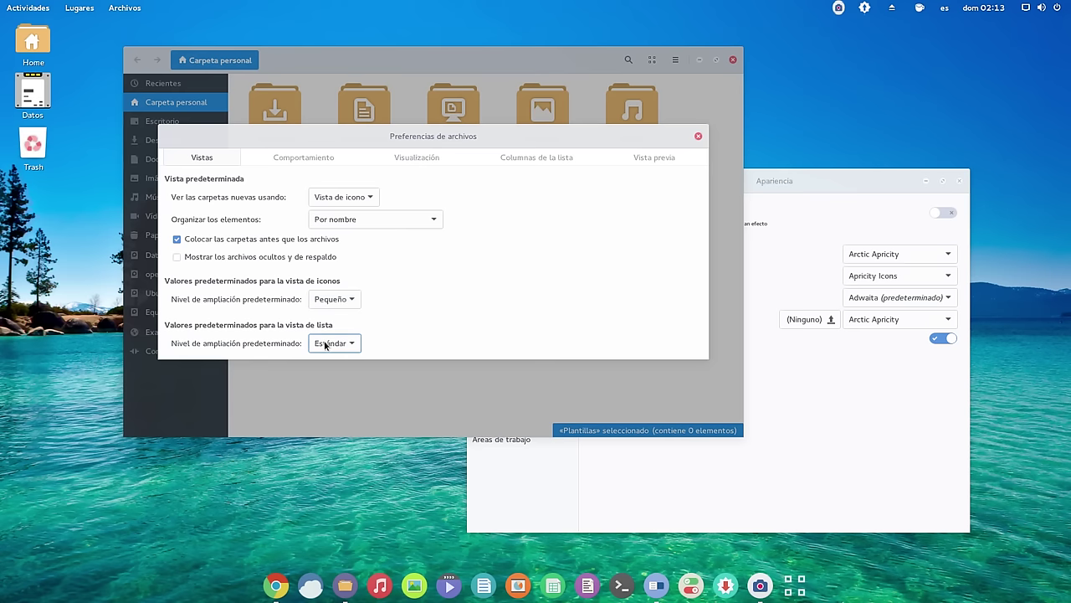
{"action": "left_click", "coordinate": [327, 345]}
{"action": "left_click", "coordinate": [323, 349]}
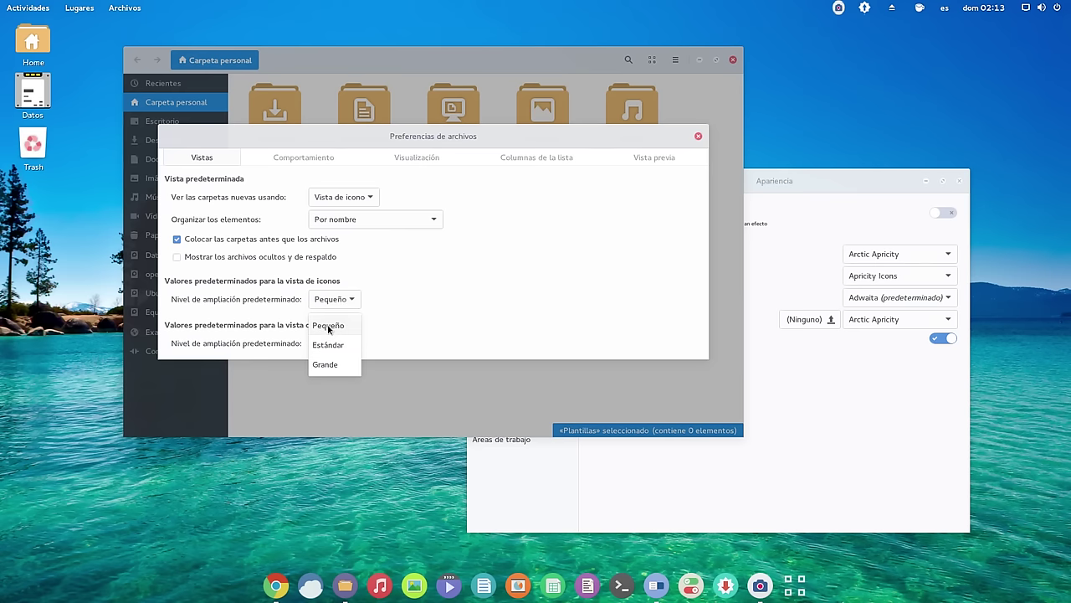
{"action": "left_click", "coordinate": [327, 326]}
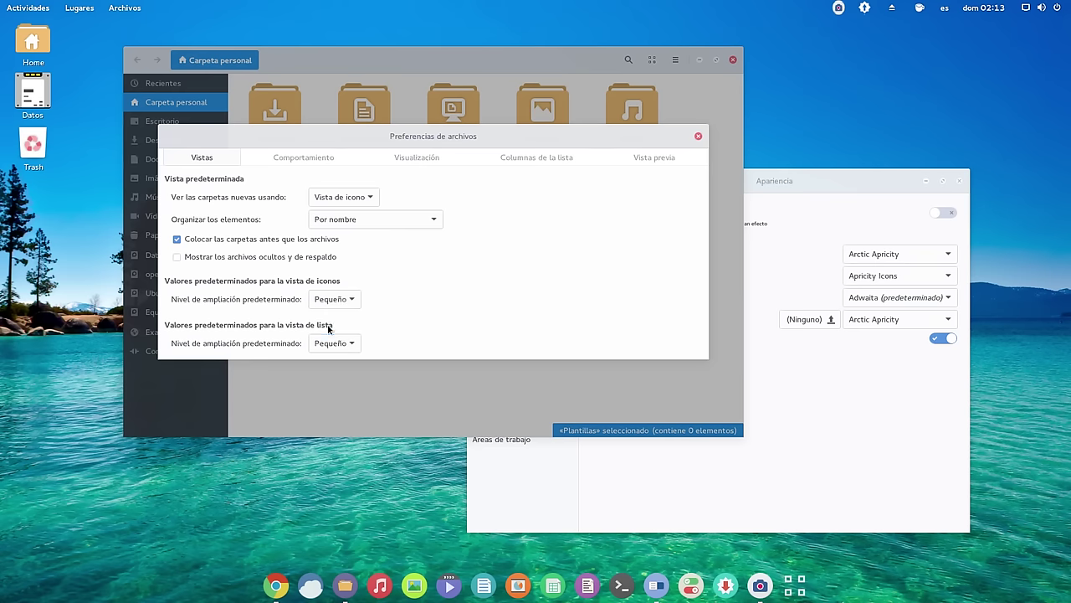
{"action": "left_click", "coordinate": [698, 135]}
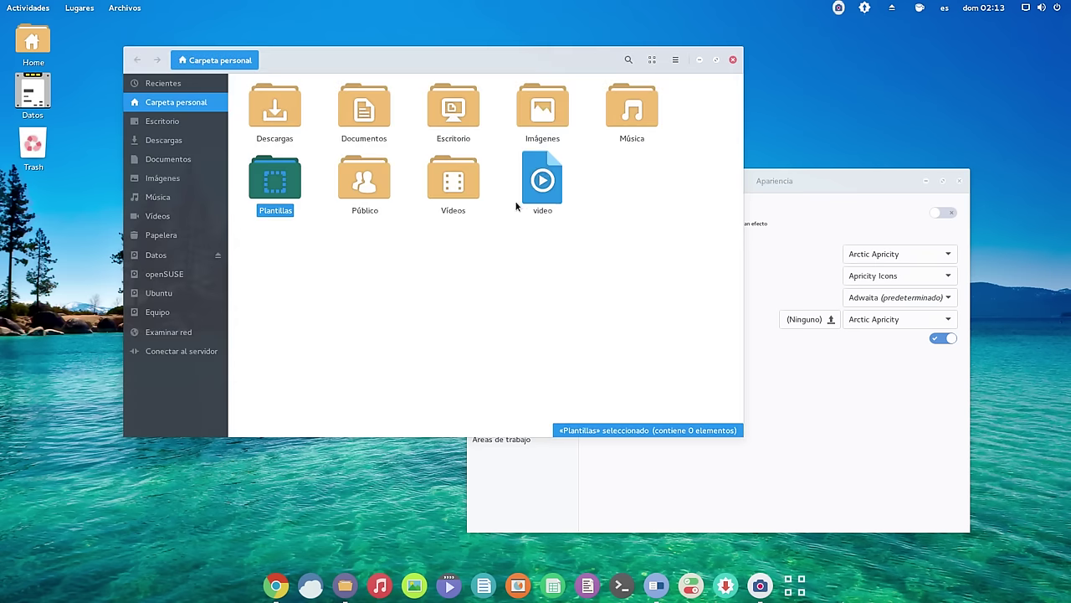
- Close the Home folder and reopen it from the desktop to inspect its icon size
{"action": "left_click", "coordinate": [733, 59]}
{"action": "double_click", "coordinate": [33, 52]}
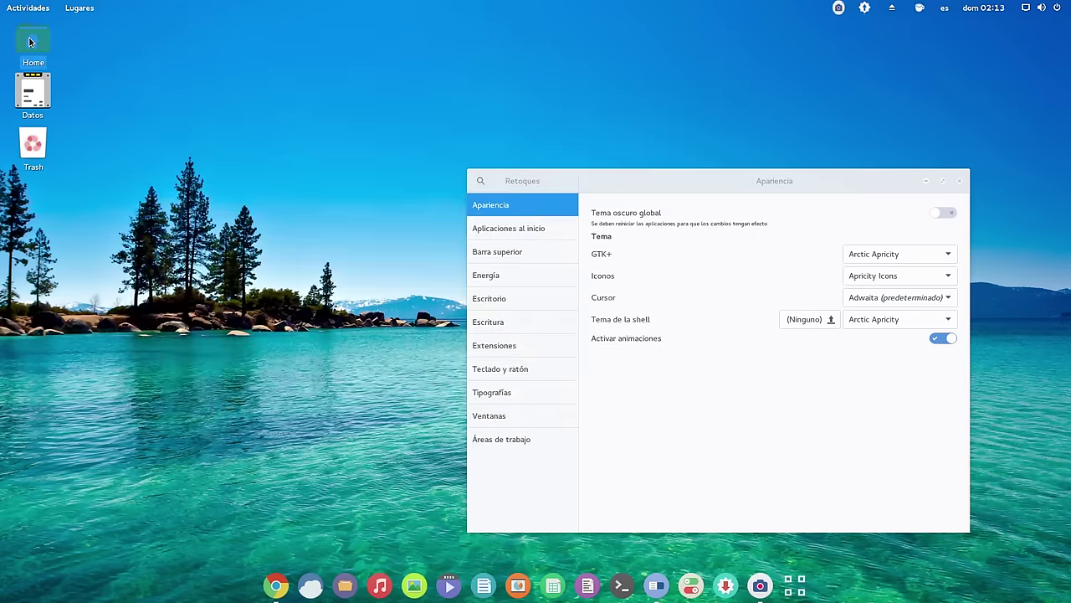
{"action": "left_click_drag", "start_coordinate": [263, 27], "coordinate": [347, 84]}
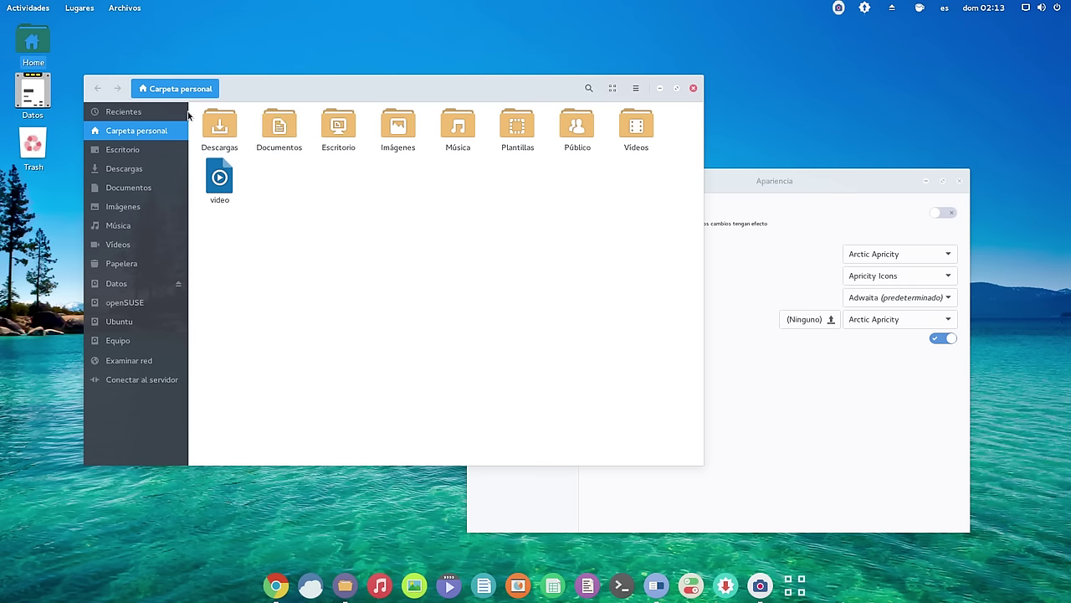
- Change the file manager's default zoom level to Grande for both the icon view and the list view
{"action": "left_click", "coordinate": [122, 9]}
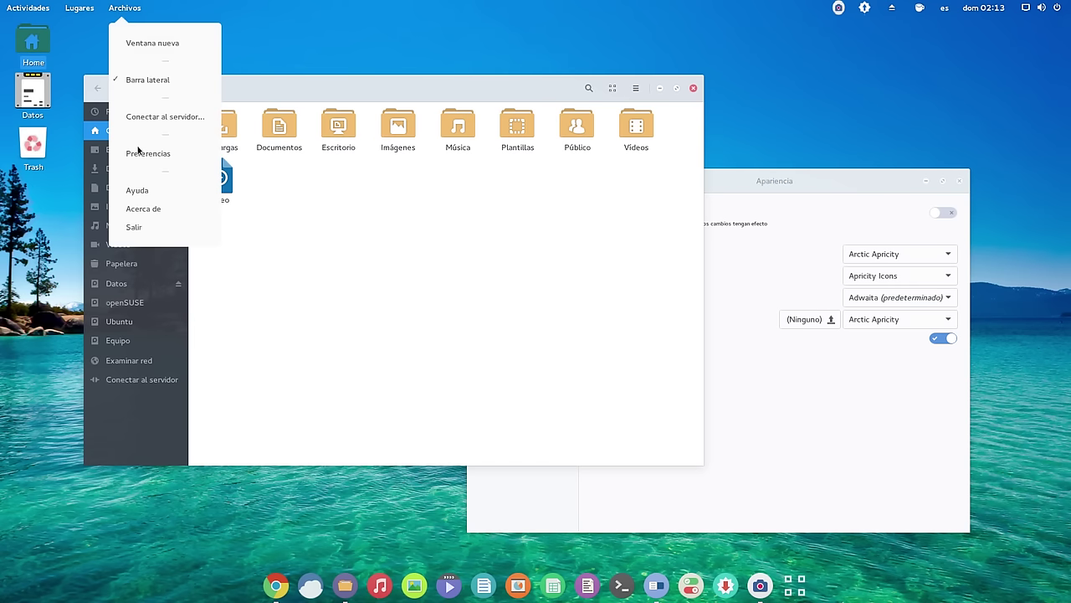
{"action": "left_click", "coordinate": [143, 154]}
{"action": "left_click", "coordinate": [292, 327]}
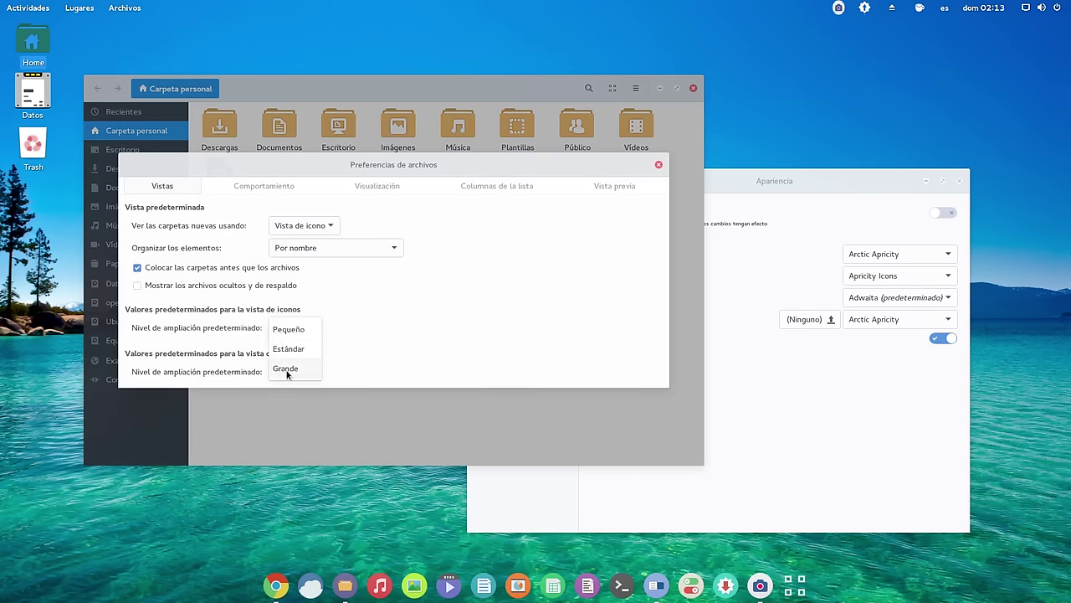
{"action": "left_click", "coordinate": [285, 369]}
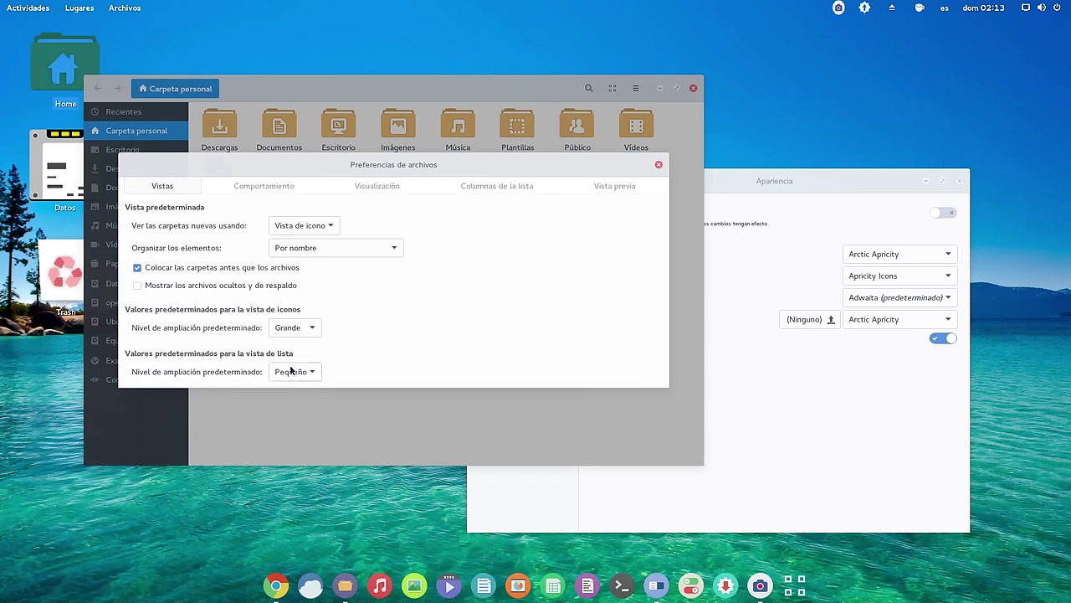
{"action": "left_click", "coordinate": [291, 372]}
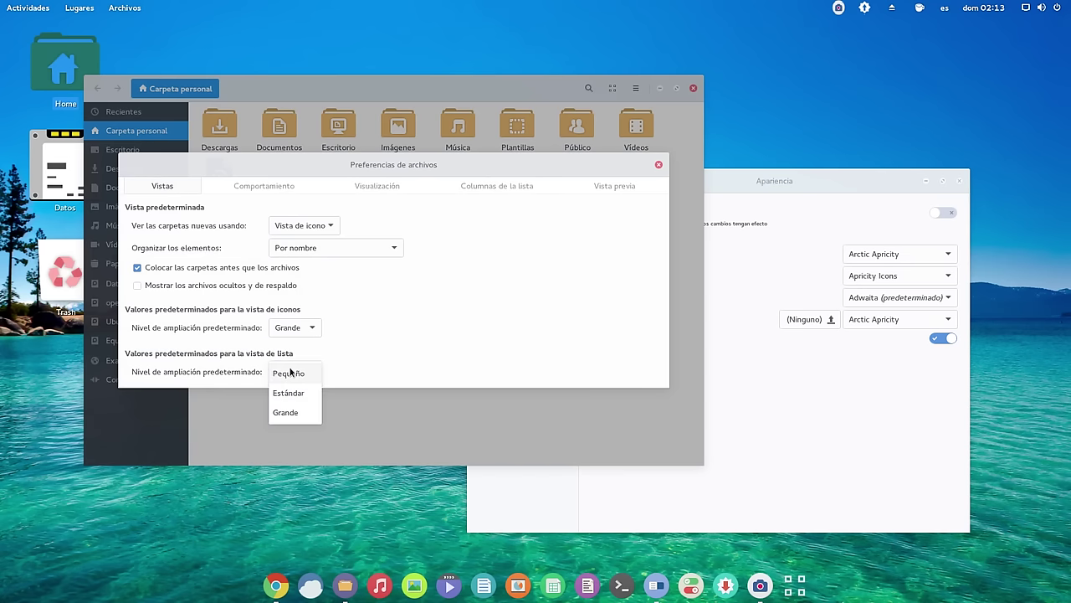
{"action": "left_click", "coordinate": [287, 414]}
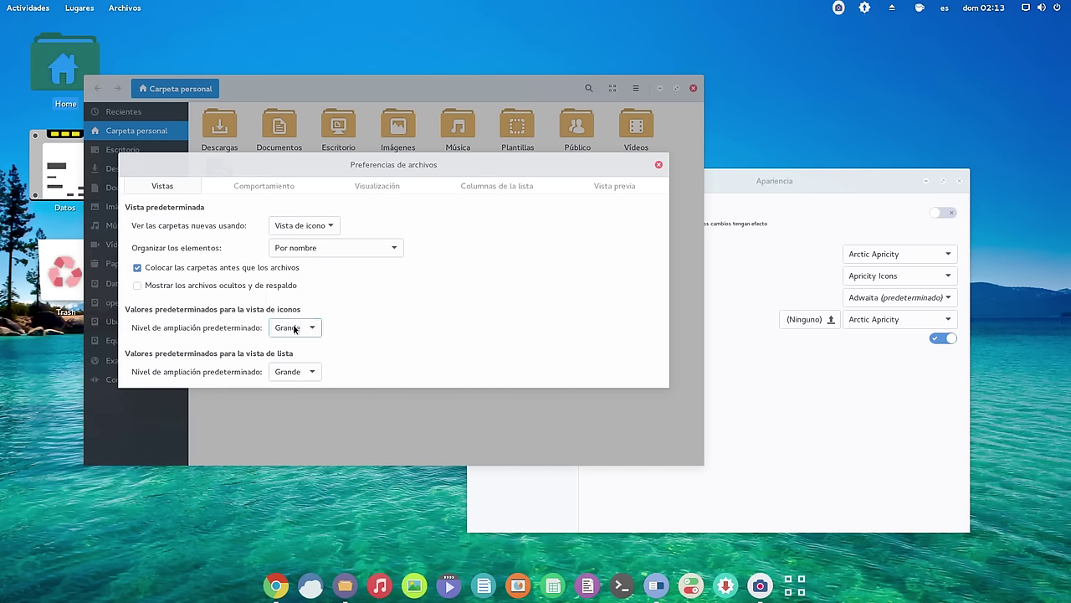
- Set the default zoom level back to Estándar for the icon and list views, and close the preferences
{"action": "left_click", "coordinate": [293, 328]}
{"action": "left_click", "coordinate": [292, 311]}
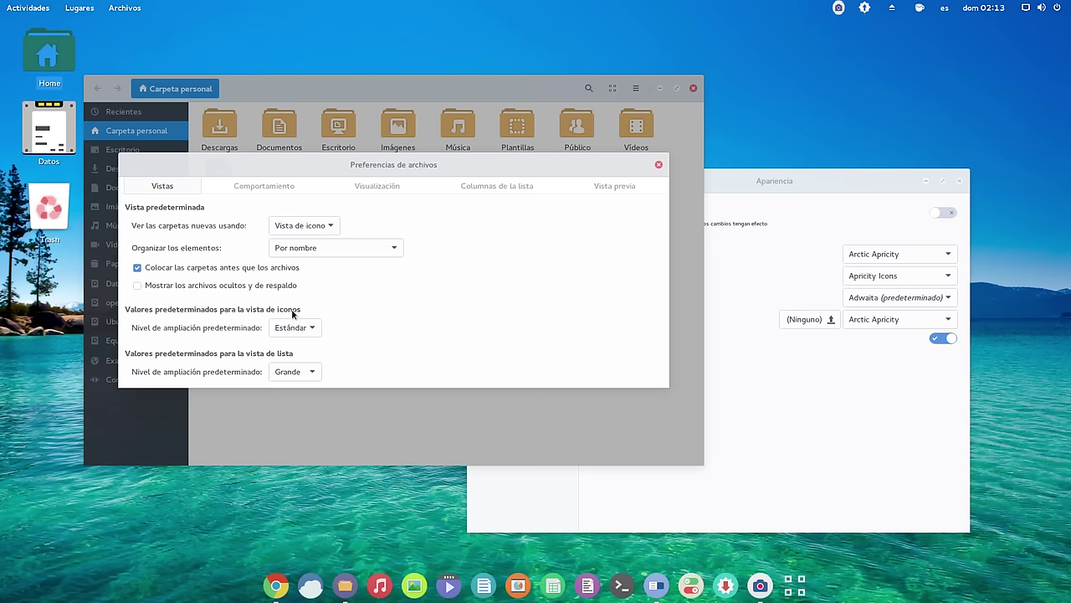
{"action": "left_click", "coordinate": [293, 373]}
{"action": "left_click", "coordinate": [289, 354]}
{"action": "left_click", "coordinate": [659, 165]}
- Reopen the Home folder in a fresh window to check its icons, and minimize it
{"action": "left_click", "coordinate": [693, 88]}
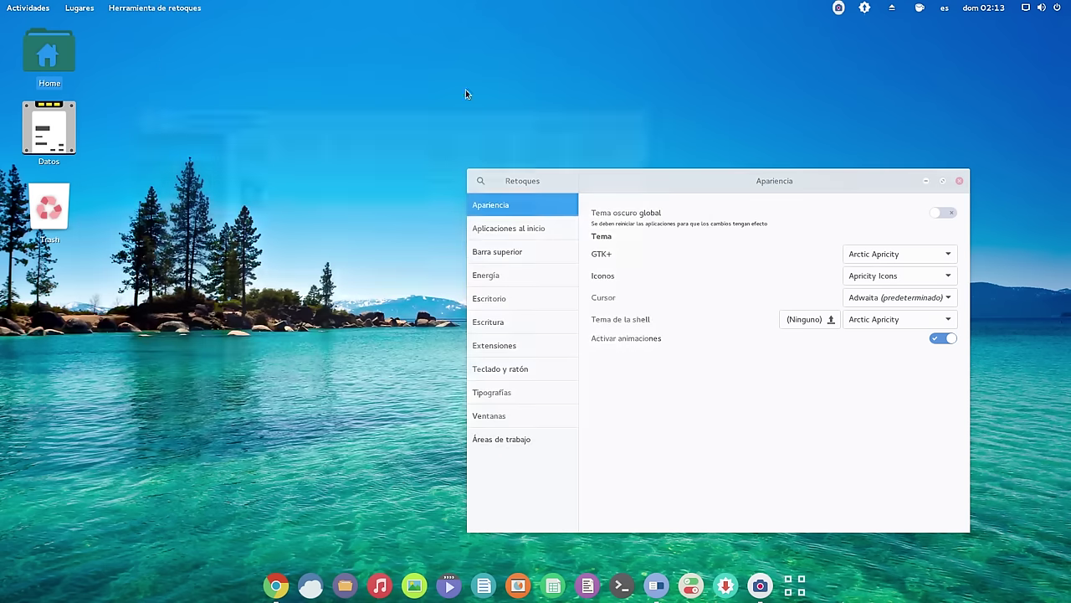
{"action": "double_click", "coordinate": [34, 55]}
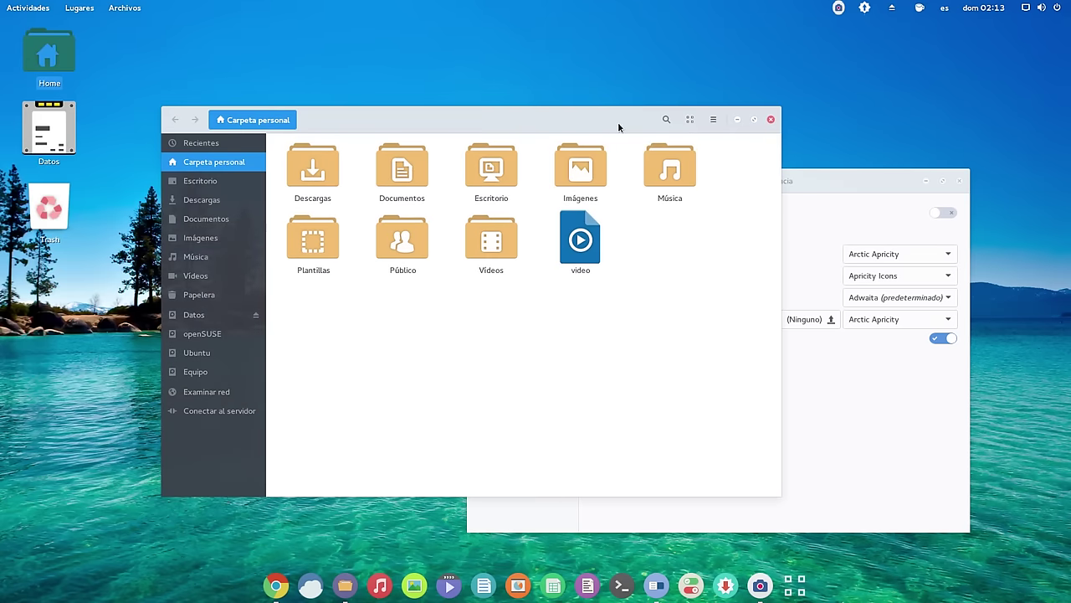
{"action": "left_click", "coordinate": [737, 120]}
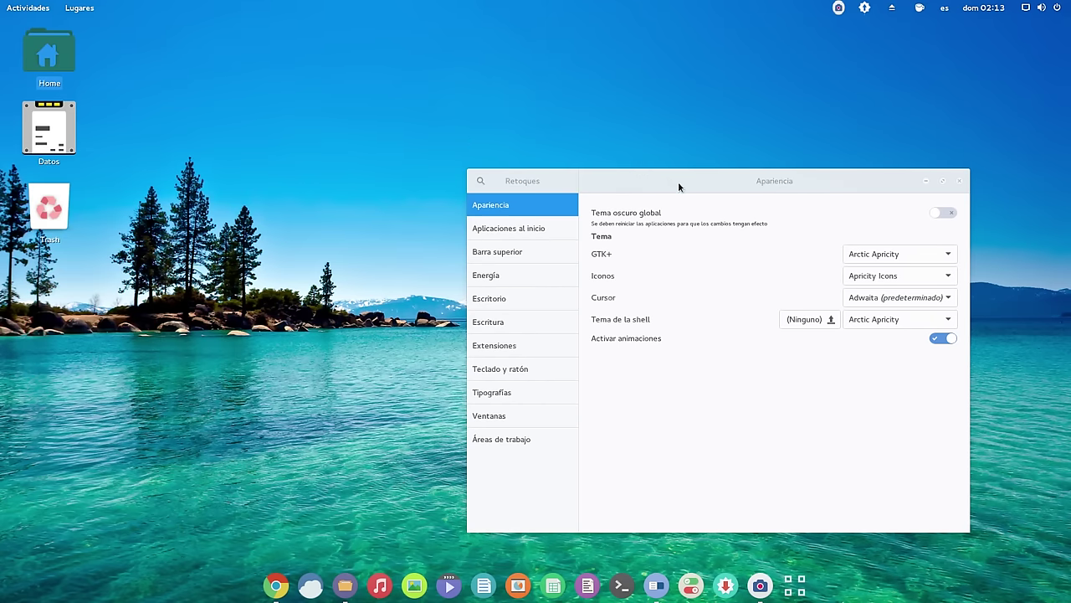
- Move the Herramienta de retoques window closer to the desktop icons
{"action": "left_click_drag", "start_coordinate": [679, 184], "coordinate": [540, 117]}
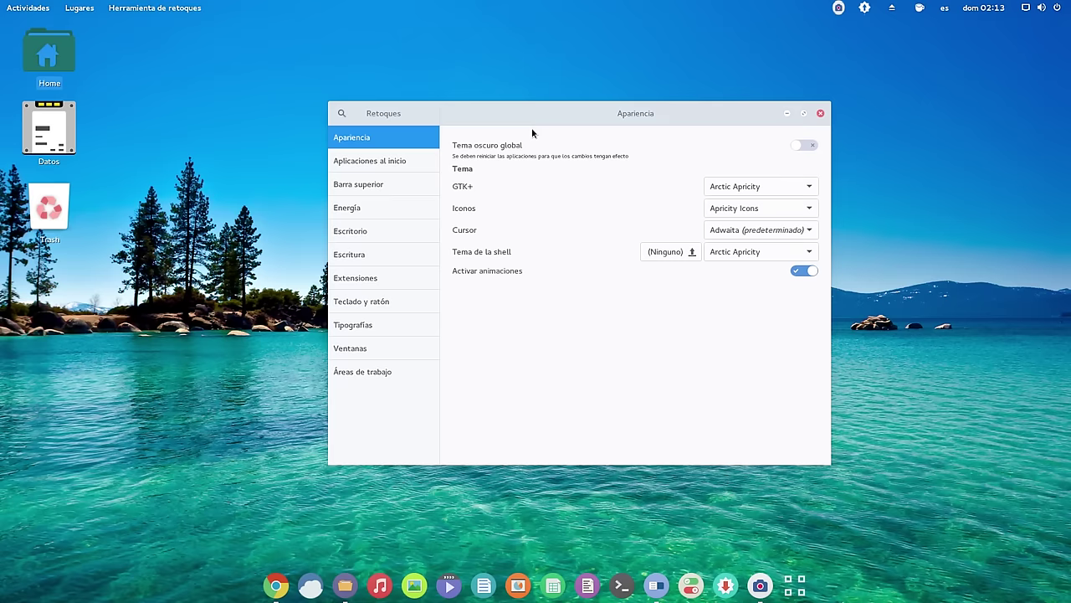
{"action": "left_click_drag", "start_coordinate": [543, 112], "coordinate": [338, 69]}
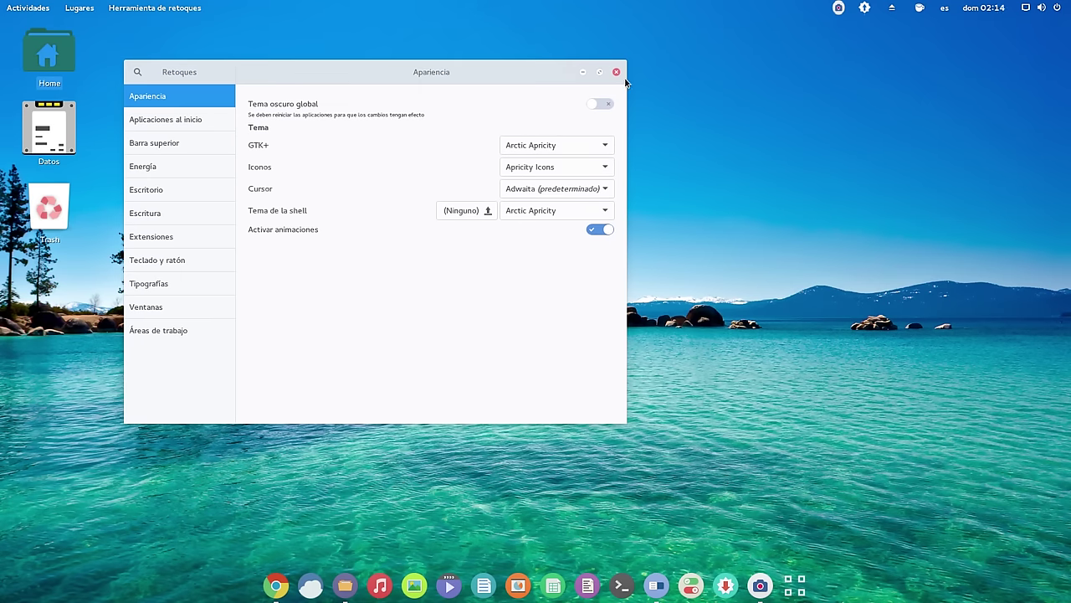
- Move the Herramienta de retoques window closer to the centre of the desktop and open the Home folder
{"action": "left_click_drag", "start_coordinate": [445, 72], "coordinate": [533, 81]}
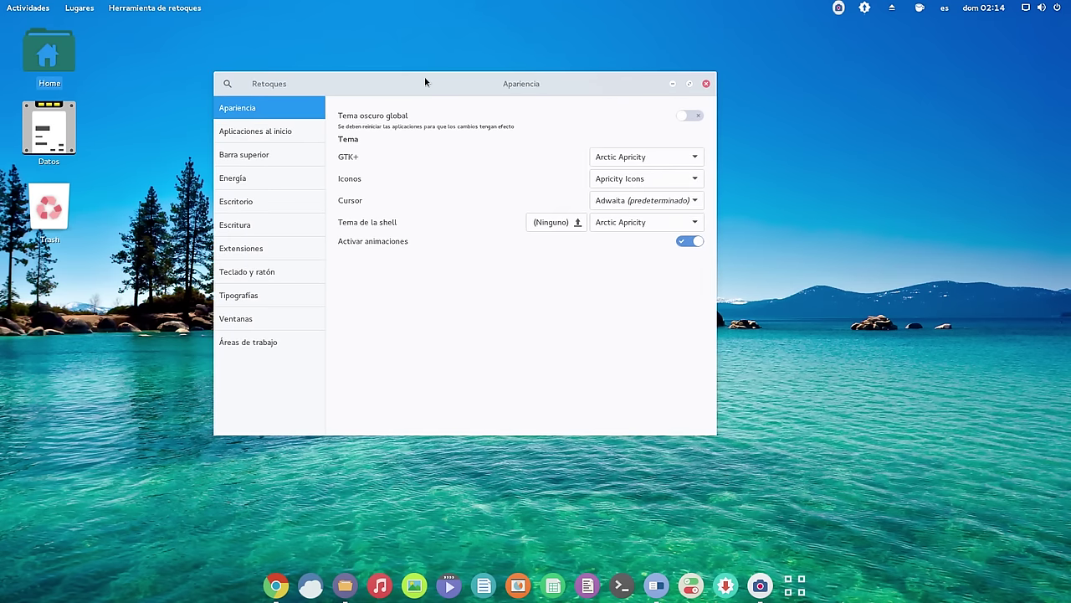
{"action": "left_click_drag", "start_coordinate": [425, 81], "coordinate": [451, 95]}
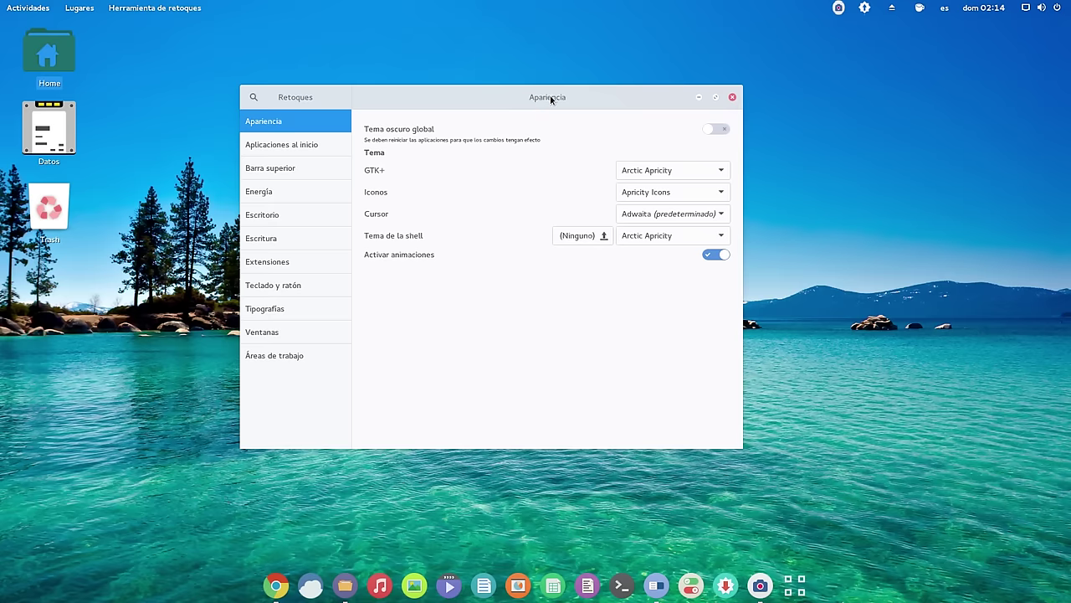
{"action": "double_click", "coordinate": [60, 55]}
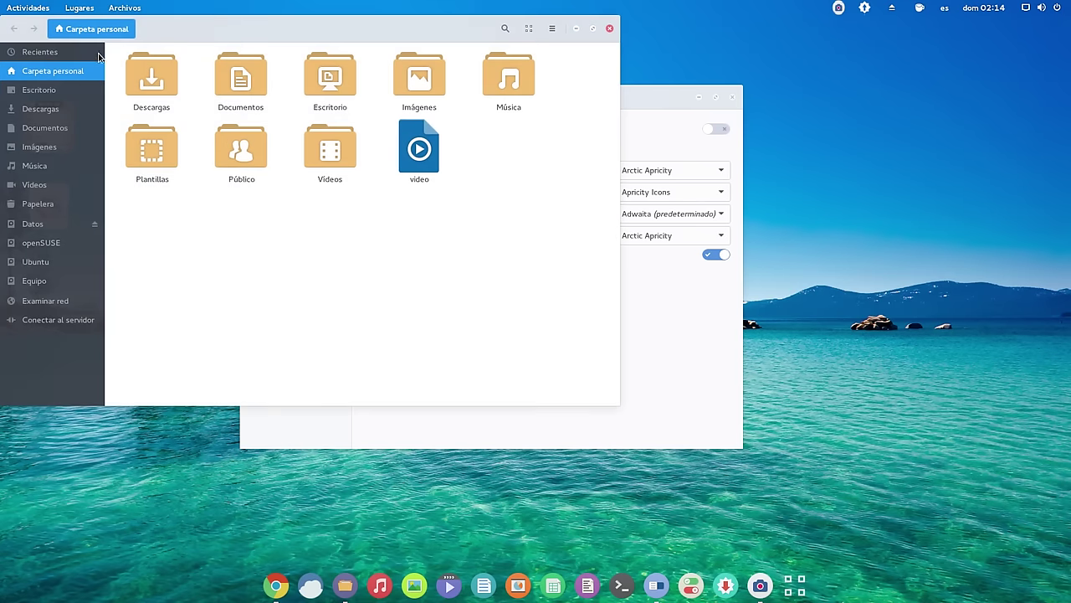
- Move the Home folder window around over the Herramienta de retoques window to examine the window theme's translucent areas
{"action": "left_click_drag", "start_coordinate": [223, 29], "coordinate": [545, 161]}
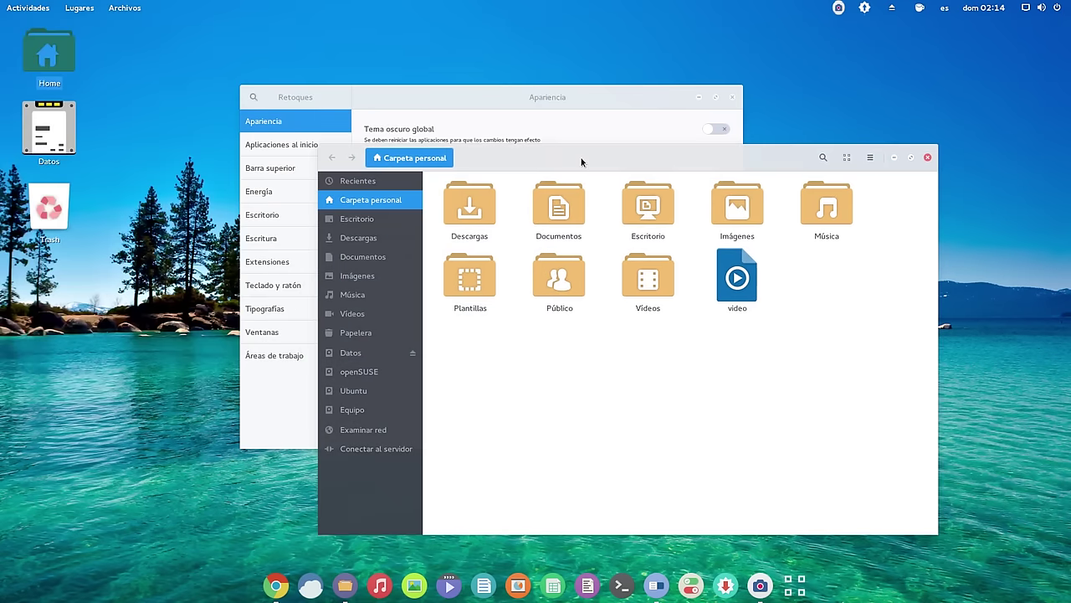
{"action": "left_click_drag", "start_coordinate": [707, 161], "coordinate": [714, 182]}
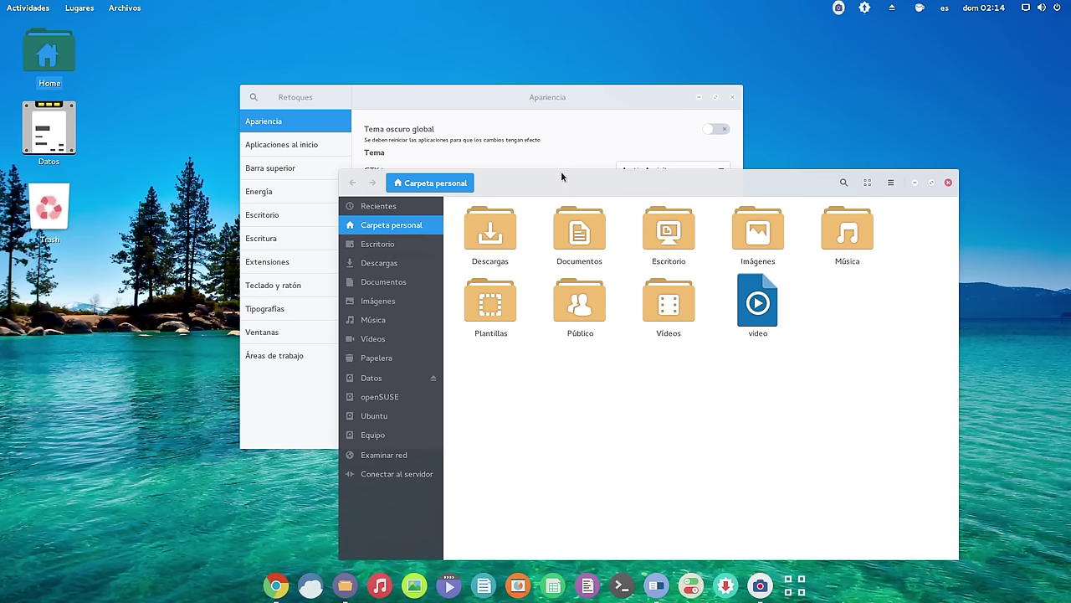
{"action": "left_click_drag", "start_coordinate": [558, 184], "coordinate": [691, 176]}
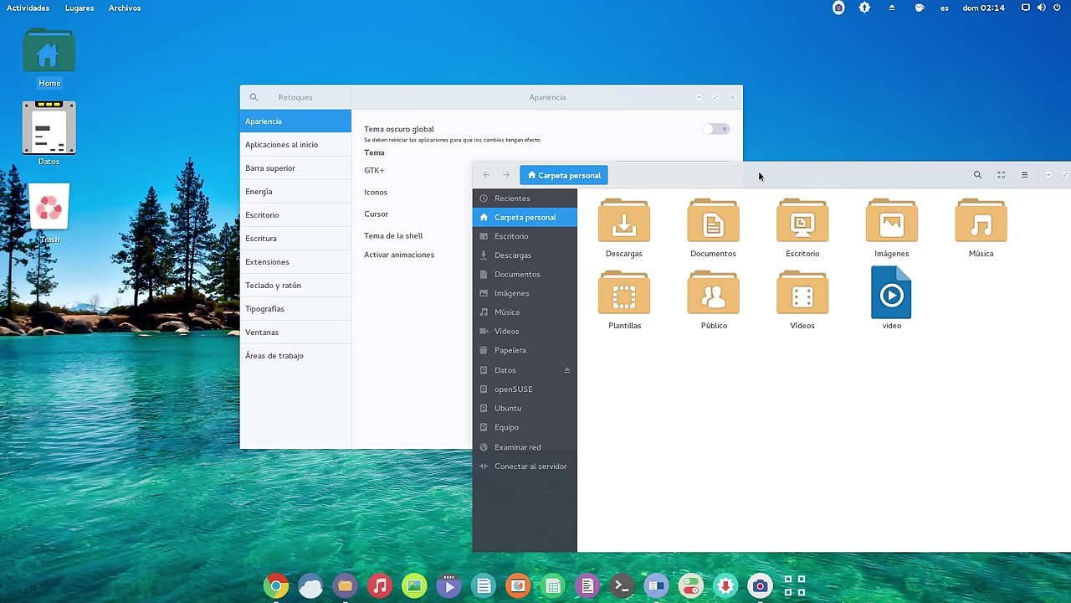
{"action": "left_click_drag", "start_coordinate": [759, 175], "coordinate": [488, 149]}
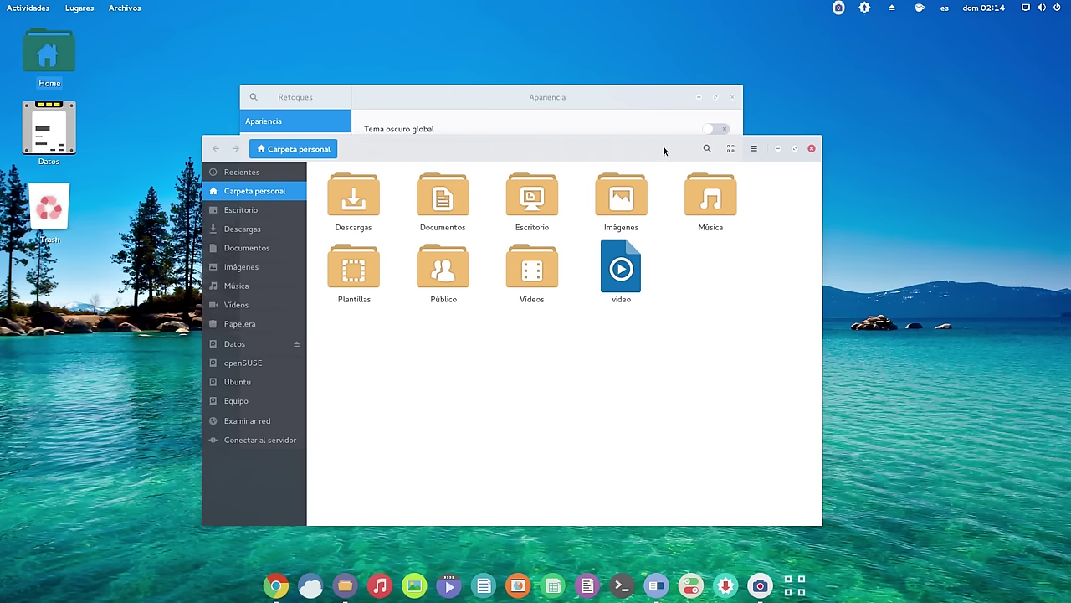
{"action": "left_click_drag", "start_coordinate": [665, 150], "coordinate": [602, 44]}
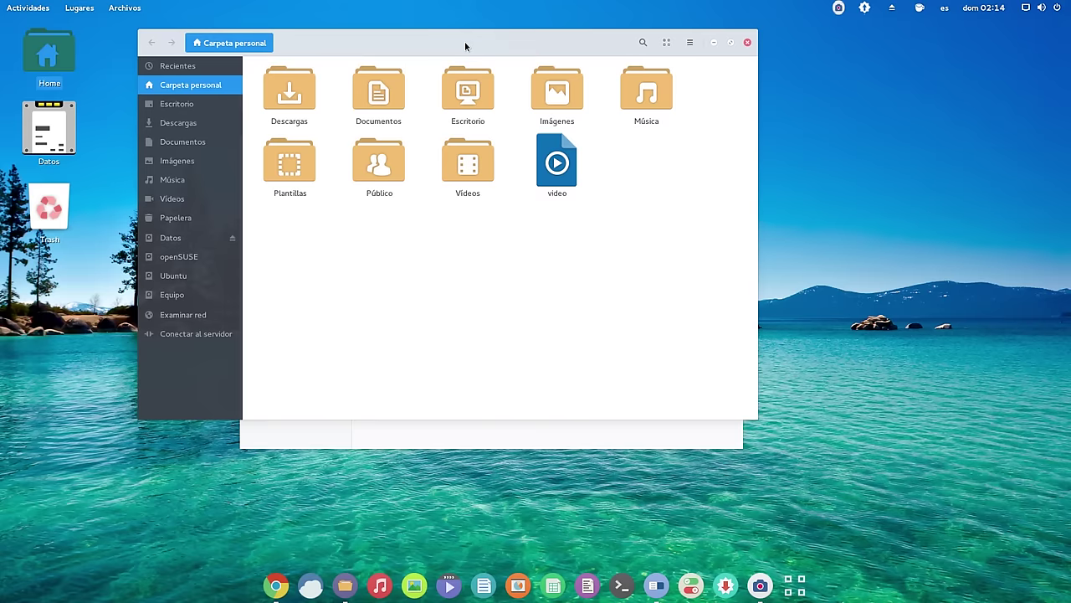
{"action": "left_click_drag", "start_coordinate": [465, 42], "coordinate": [531, 44]}
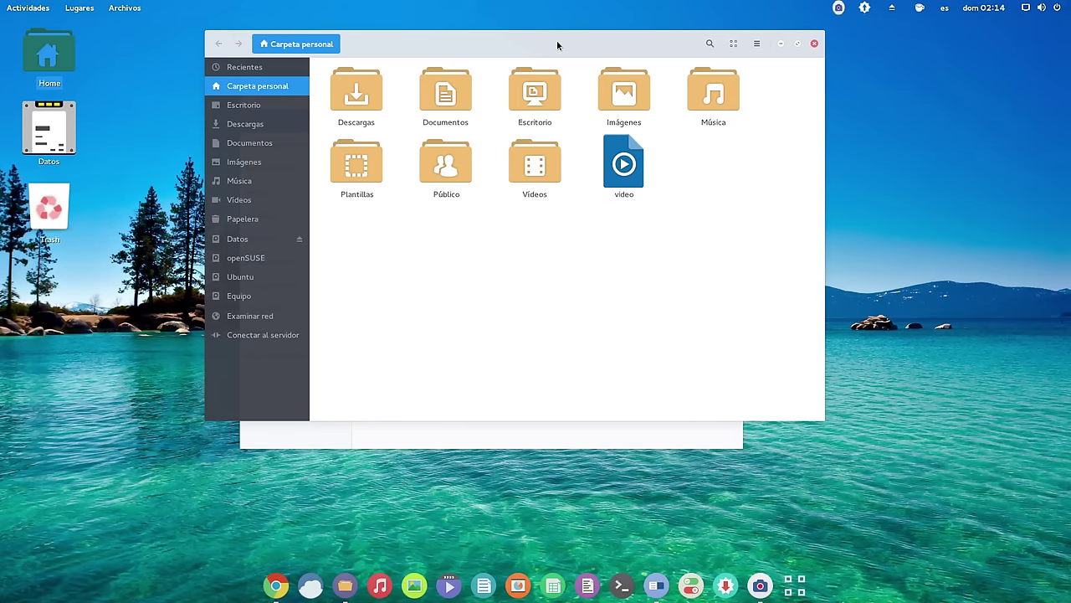
- Examine the Home folder window's main menu and its view options popover
{"action": "left_click", "coordinate": [756, 45]}
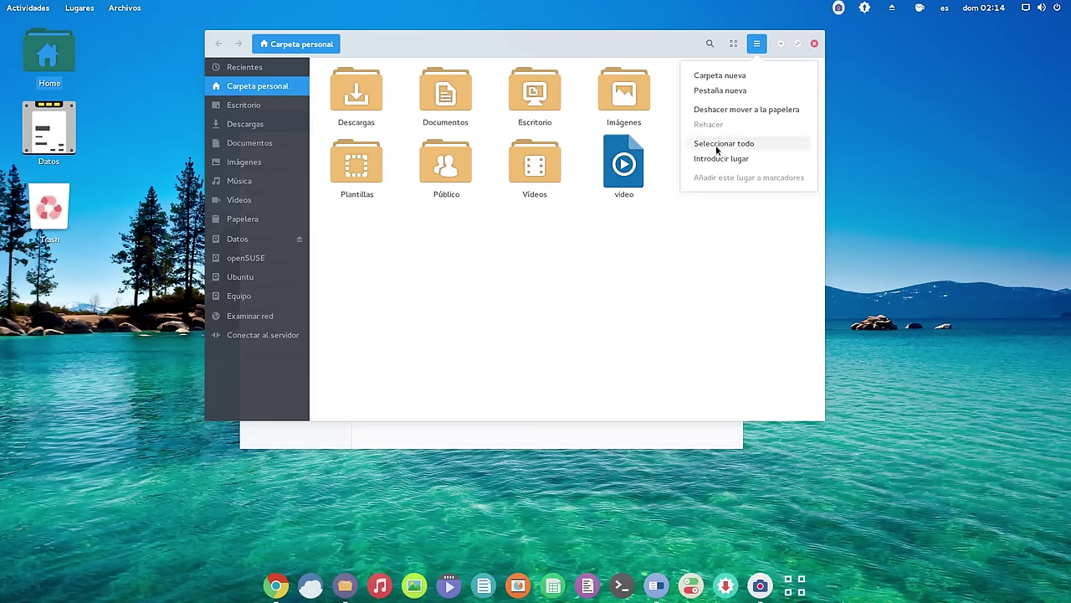
{"action": "left_click", "coordinate": [744, 110]}
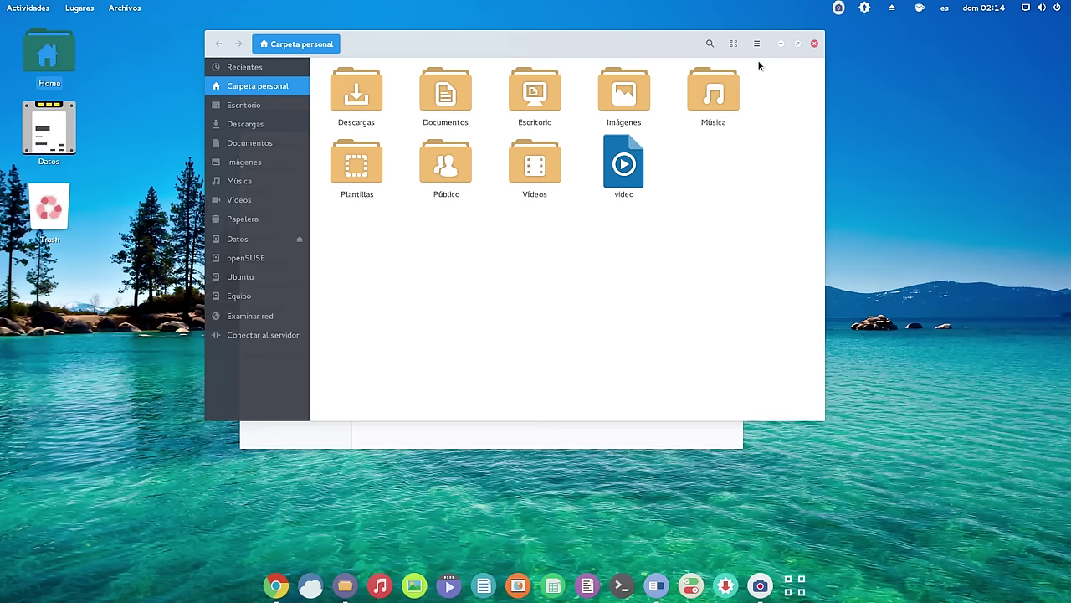
{"action": "left_click", "coordinate": [733, 44]}
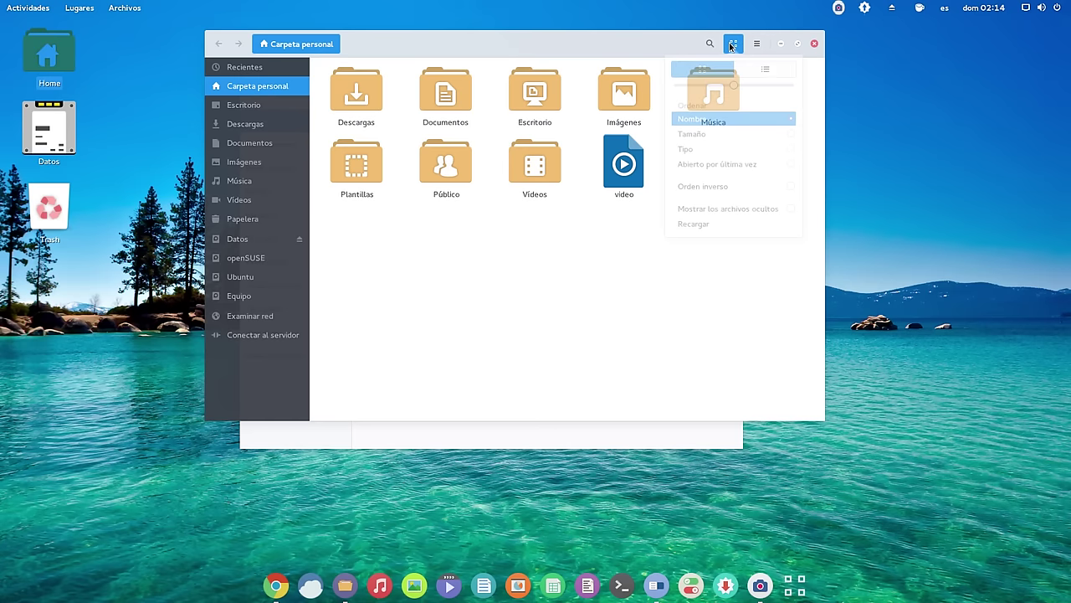
{"action": "left_click", "coordinate": [701, 285]}
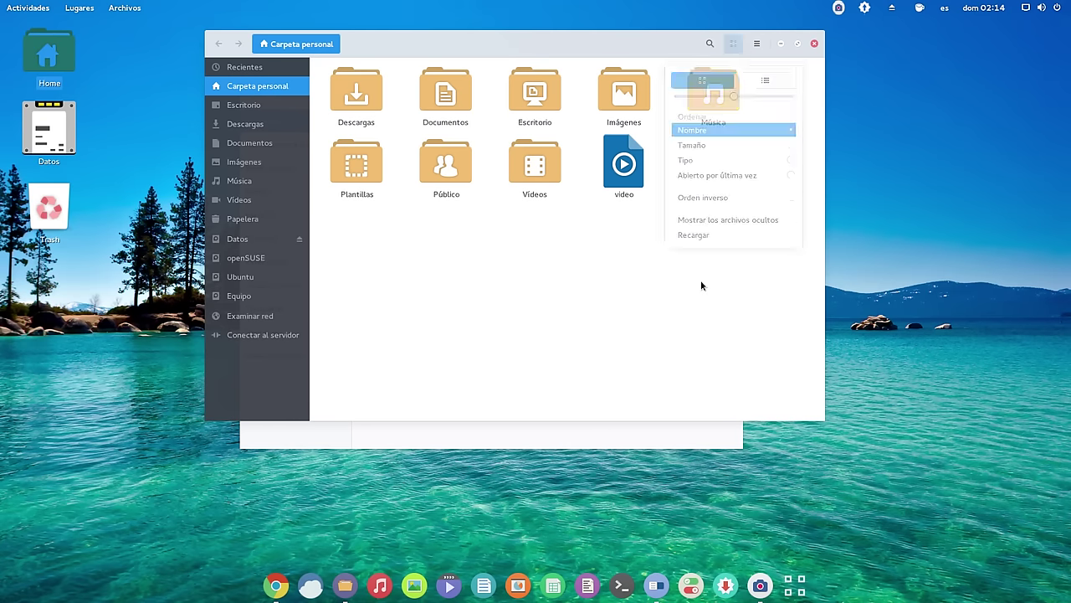
{"action": "left_click", "coordinate": [734, 44]}
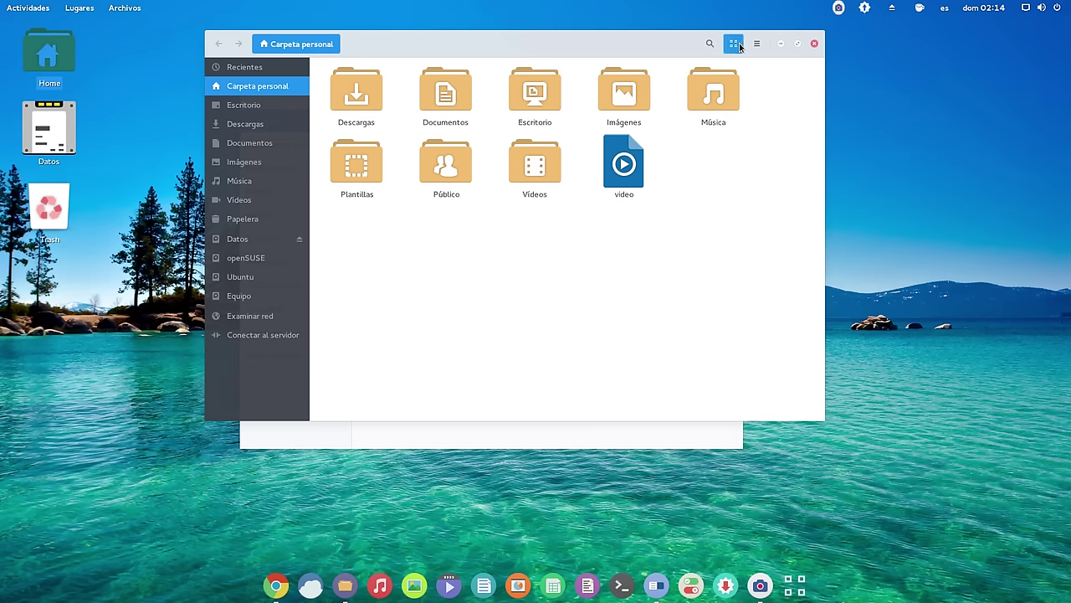
{"action": "left_click", "coordinate": [710, 291]}
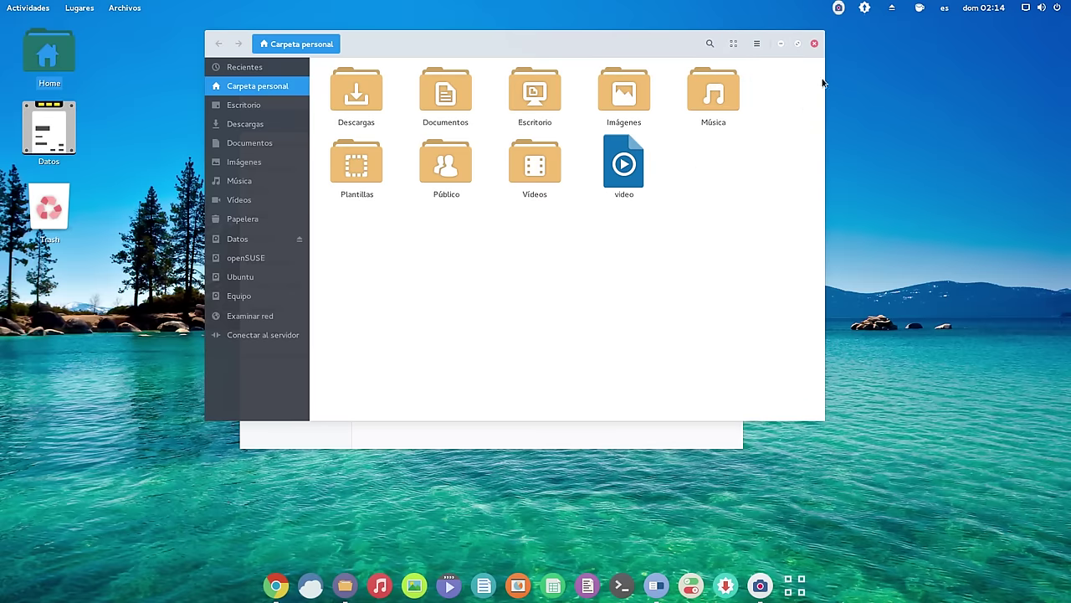
- Look through the top bar's system, calendar and notifications, and removable drive menus, and close them
{"action": "left_click", "coordinate": [1040, 10]}
{"action": "left_click", "coordinate": [974, 7]}
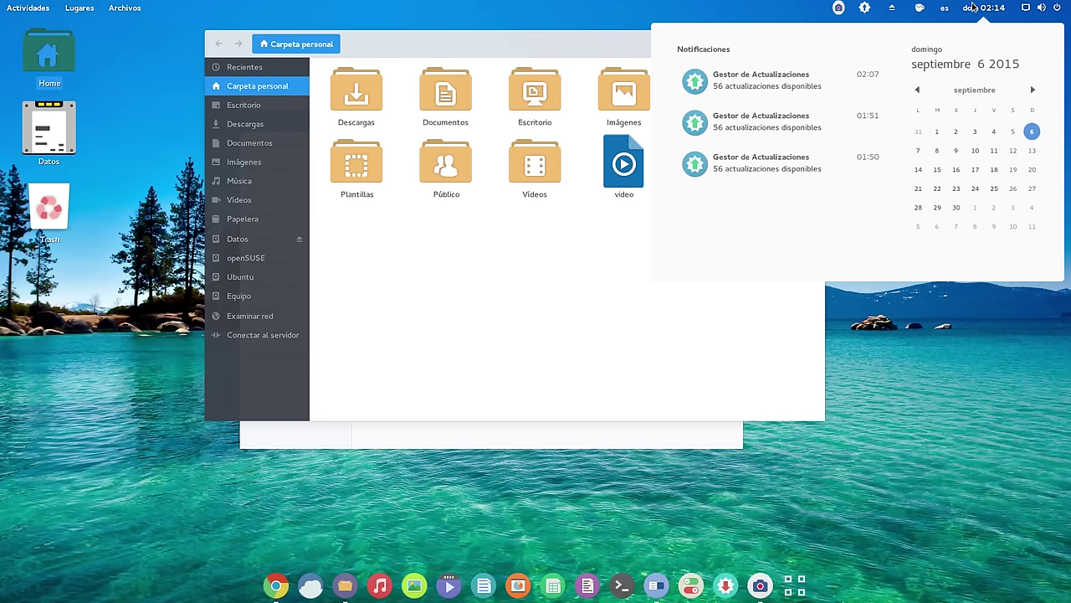
{"action": "left_click", "coordinate": [893, 8]}
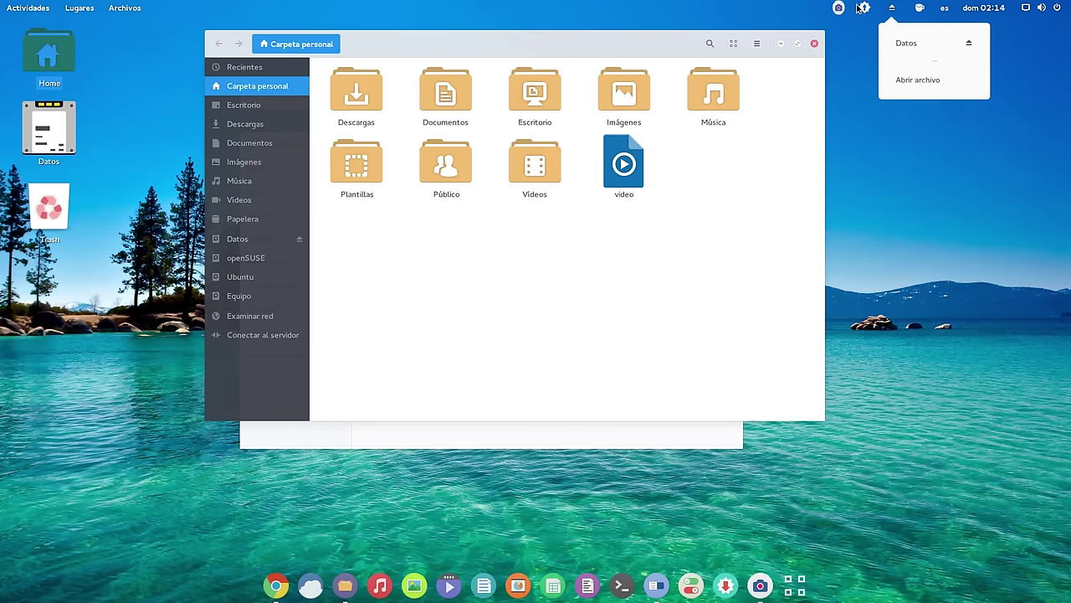
{"action": "left_click", "coordinate": [950, 217]}
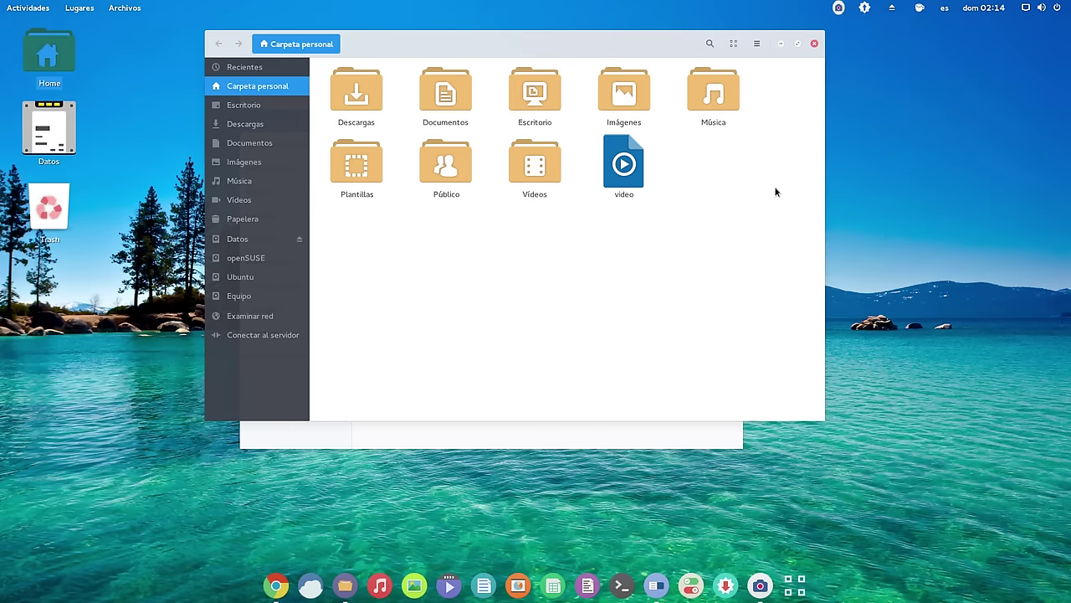
- Close the Home folder window and review the GTK+ themes in the Apariencia settings, choosing Arctic Apricity
{"action": "left_click", "coordinate": [813, 44]}
{"action": "left_click_drag", "start_coordinate": [634, 90], "coordinate": [602, 89]}
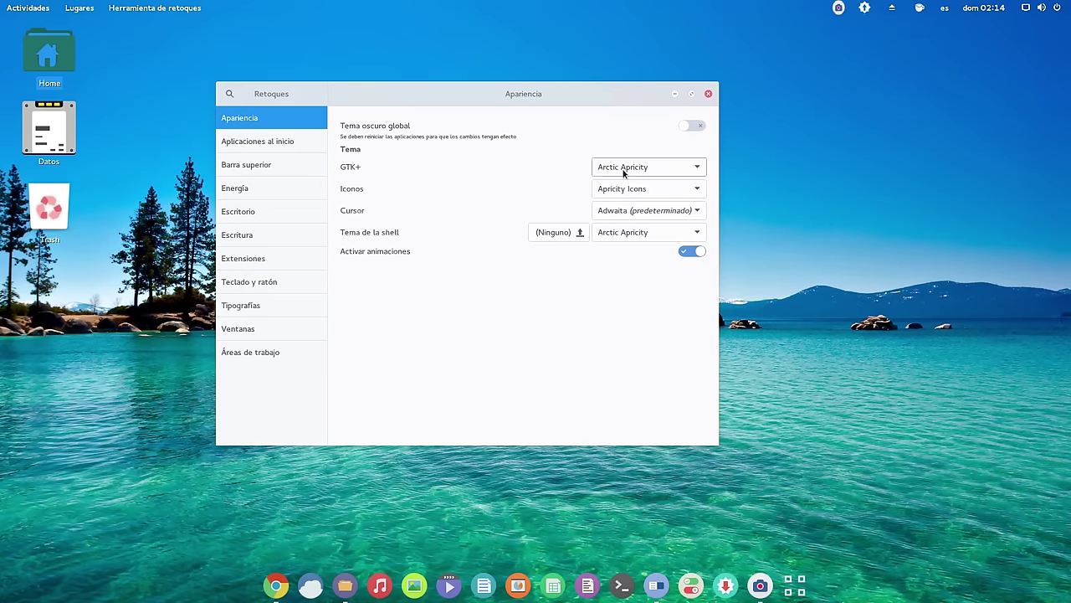
{"action": "left_click", "coordinate": [633, 168]}
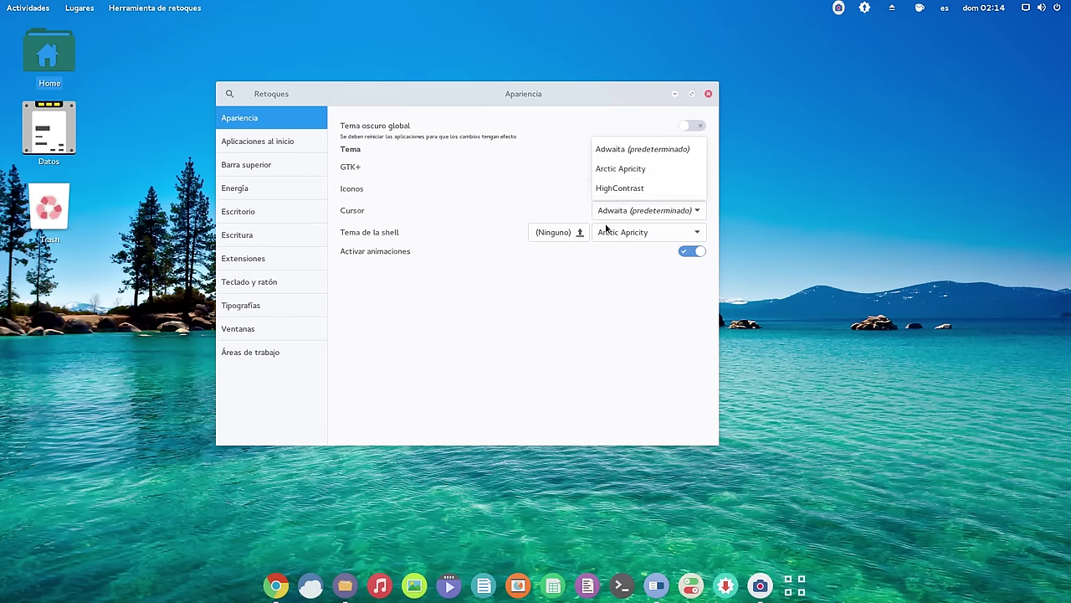
{"action": "left_click", "coordinate": [609, 170]}
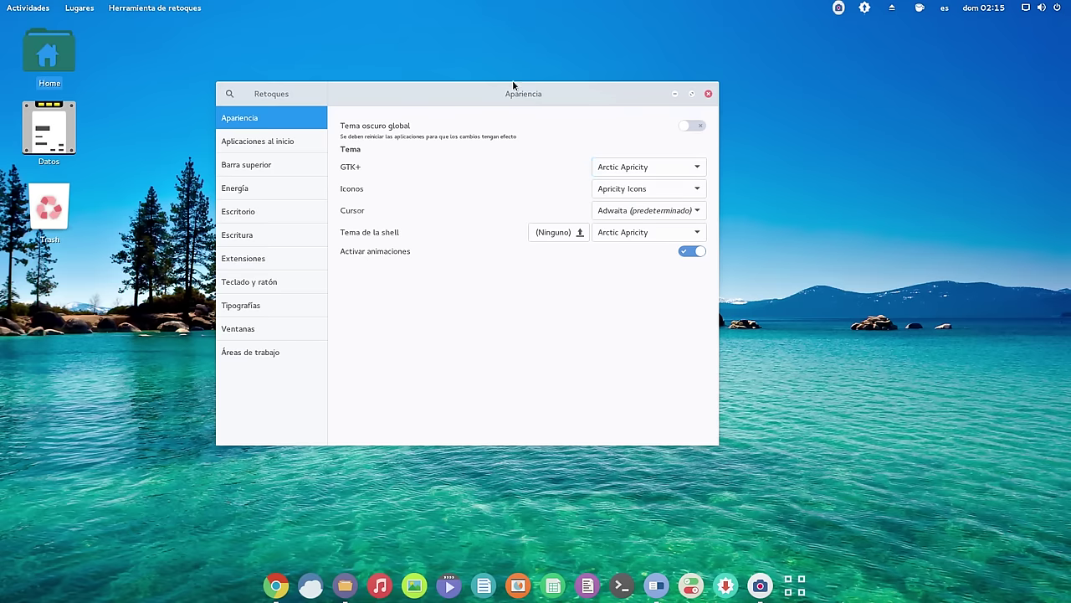
- Reposition the Herramienta de retoques window and review the available icon themes without choosing another one
{"action": "left_click_drag", "start_coordinate": [512, 95], "coordinate": [501, 76]}
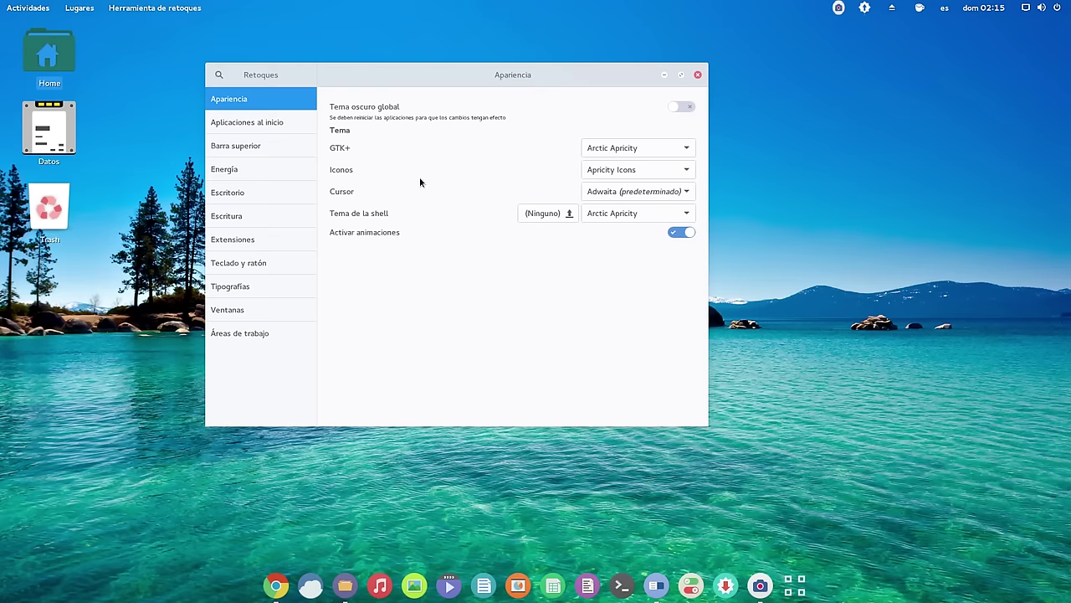
{"action": "left_click", "coordinate": [605, 172]}
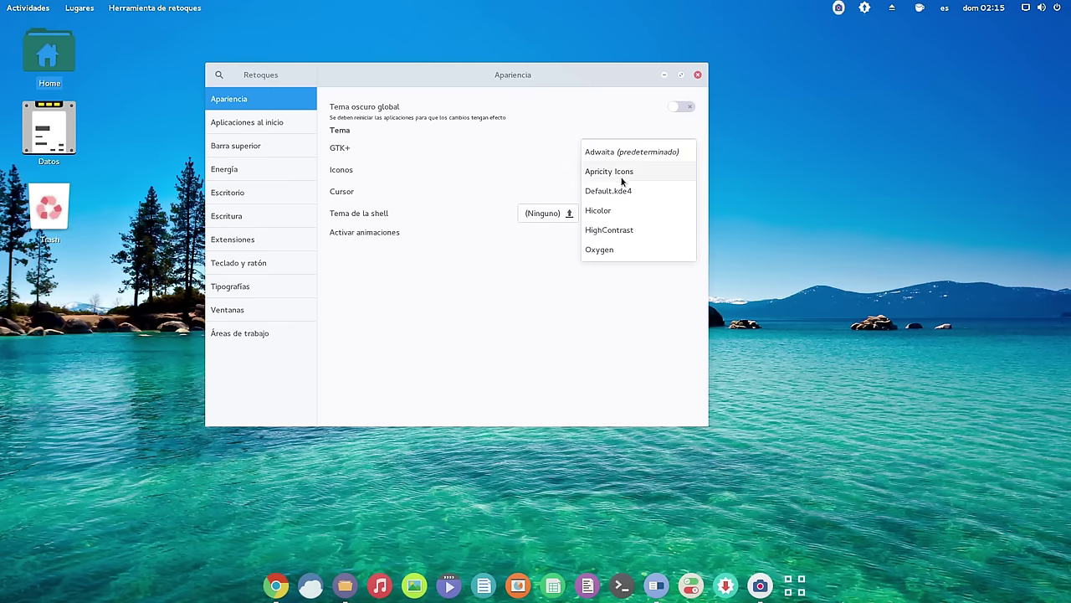
{"action": "left_click", "coordinate": [611, 360]}
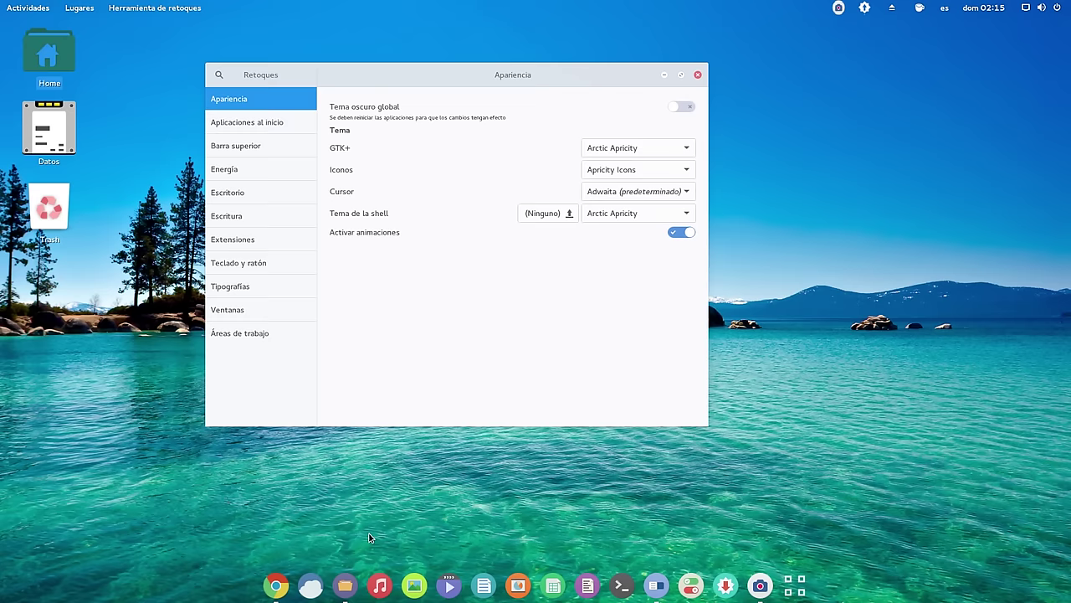
- Reopen the Home folder, move its window to examine the folder icons, and close it
{"action": "double_click", "coordinate": [43, 40]}
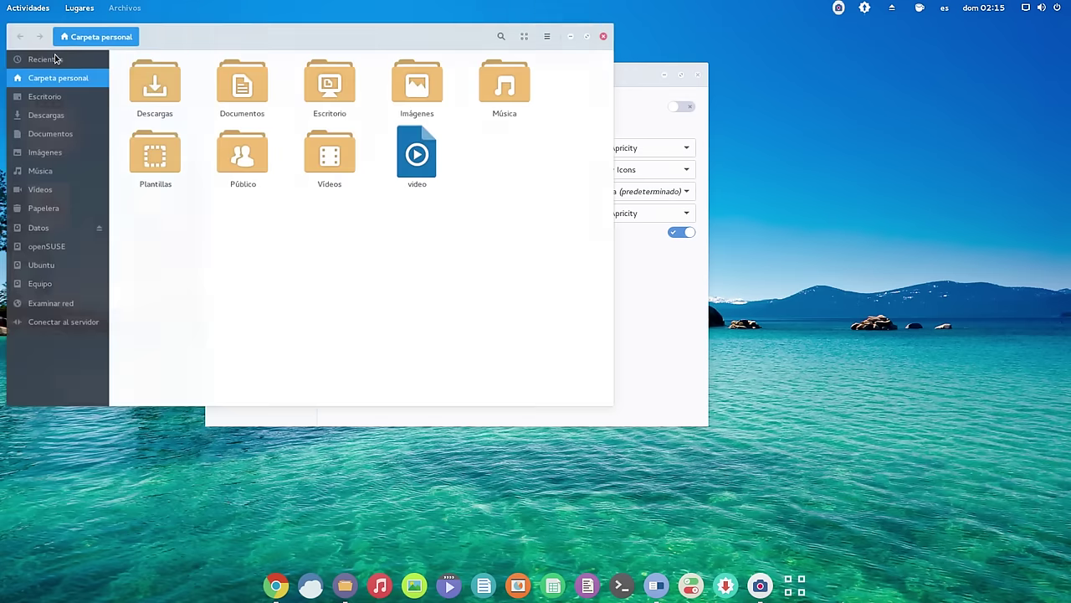
{"action": "left_click_drag", "start_coordinate": [321, 30], "coordinate": [640, 149]}
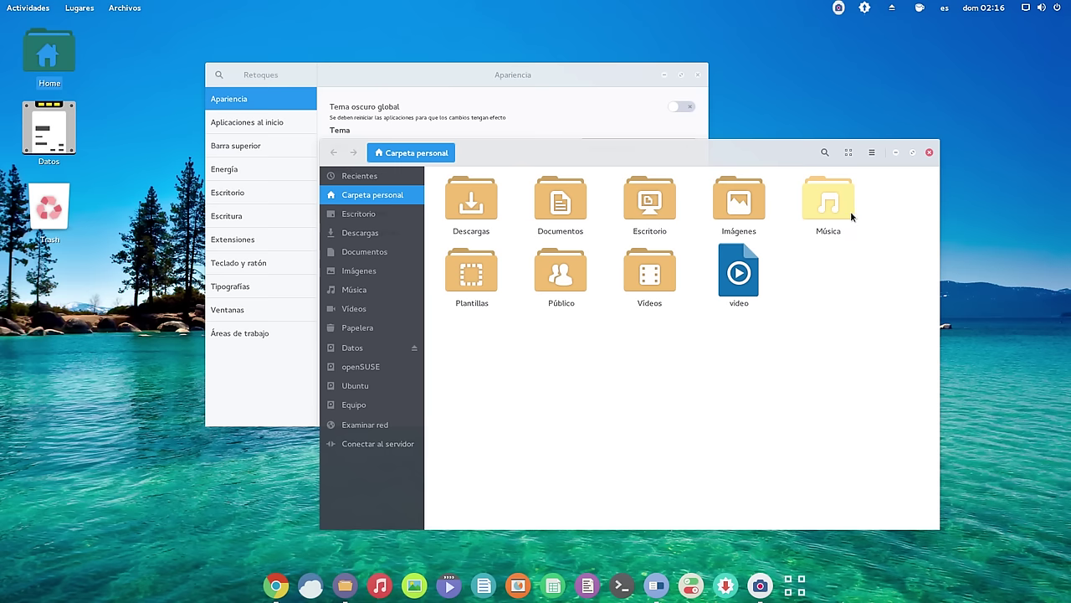
{"action": "left_click_drag", "start_coordinate": [781, 157], "coordinate": [759, 163]}
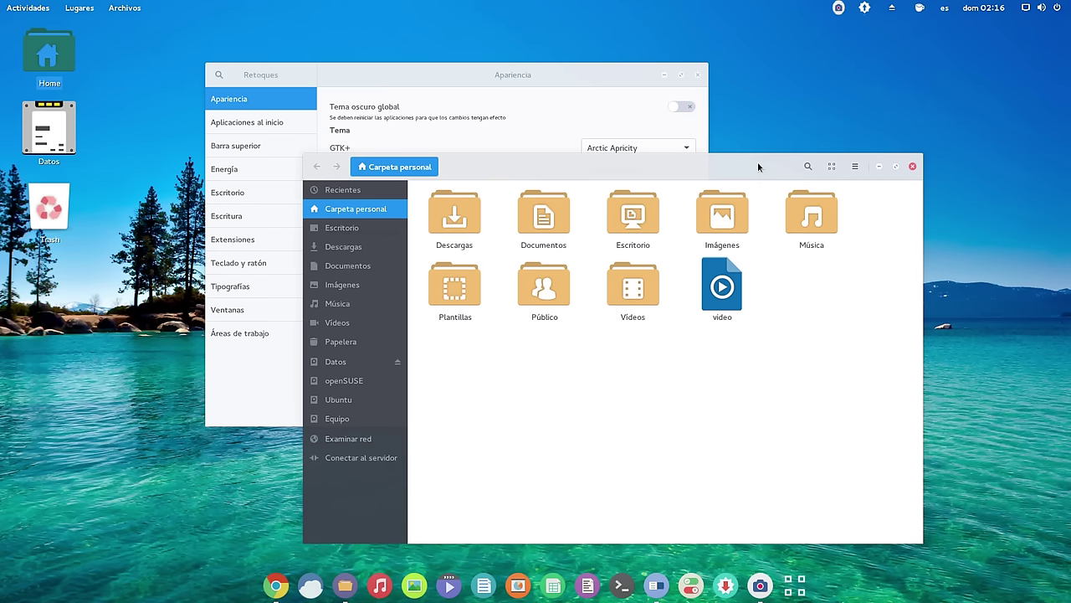
{"action": "left_click", "coordinate": [913, 166]}
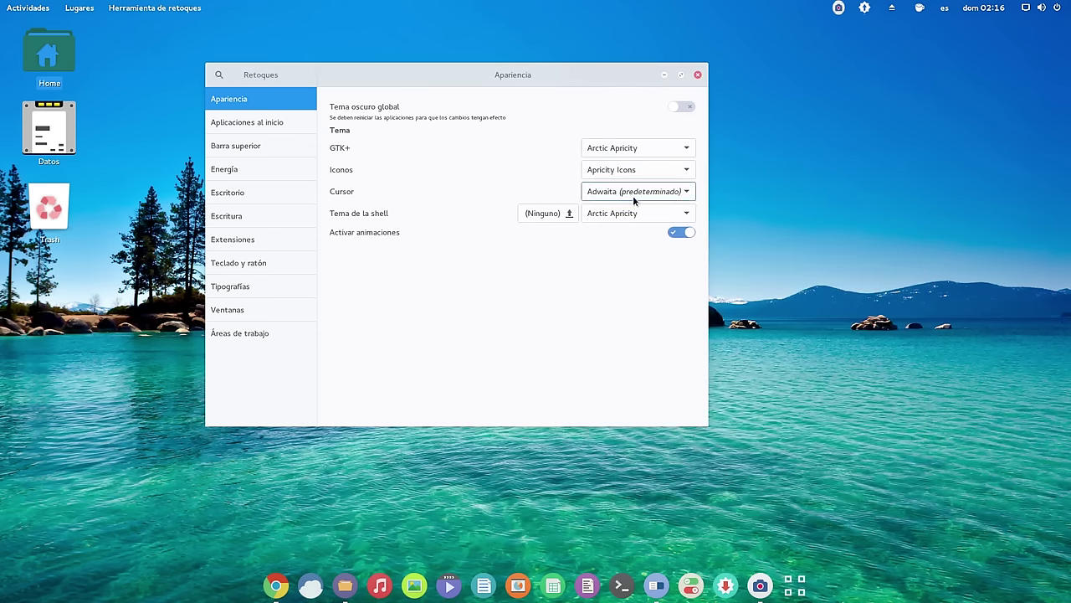
- Check the options available for the Cursor and Tema de la shell settings
{"action": "left_click", "coordinate": [597, 219]}
{"action": "left_click", "coordinate": [596, 232]}
{"action": "left_click", "coordinate": [639, 213]}
{"action": "left_click", "coordinate": [608, 269]}
- Check how the shell theme styles the top bar's calendar and notifications and the Actividades corner
{"action": "left_click", "coordinate": [975, 10]}
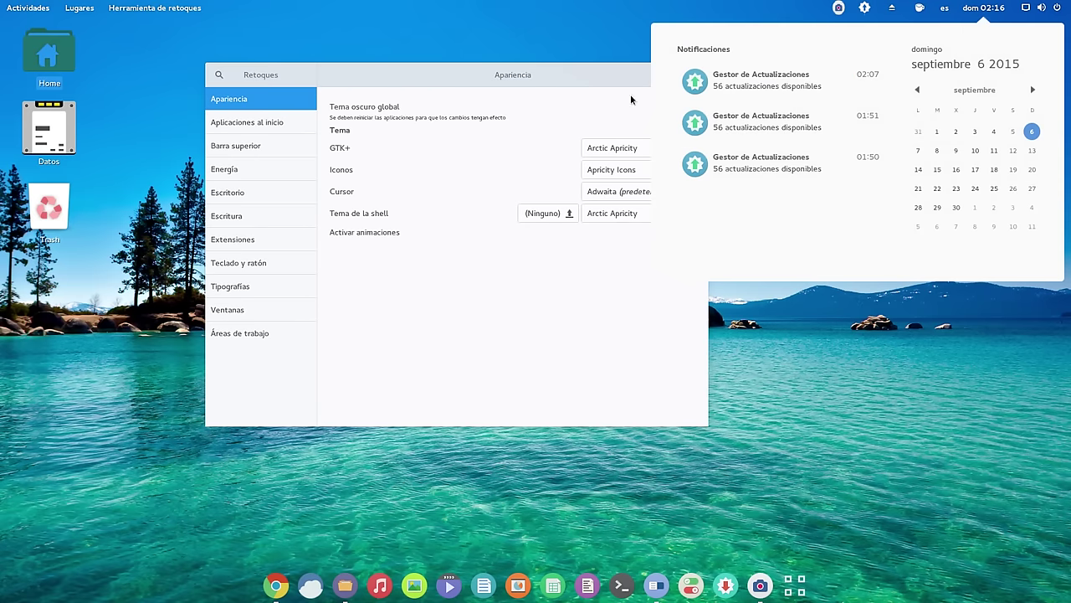
{"action": "left_click", "coordinate": [519, 15]}
{"action": "mouse_move", "coordinate": [2, 1]}
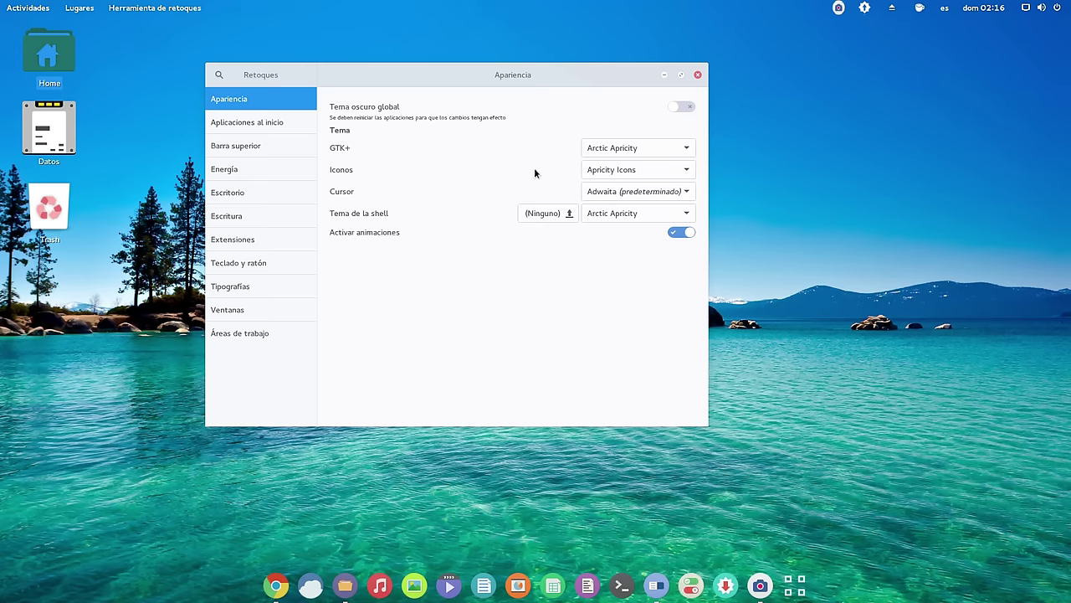
- Reposition the Herramienta de retoques window and show its Aplicaciones al inicio settings
{"action": "left_click_drag", "start_coordinate": [507, 76], "coordinate": [525, 68]}
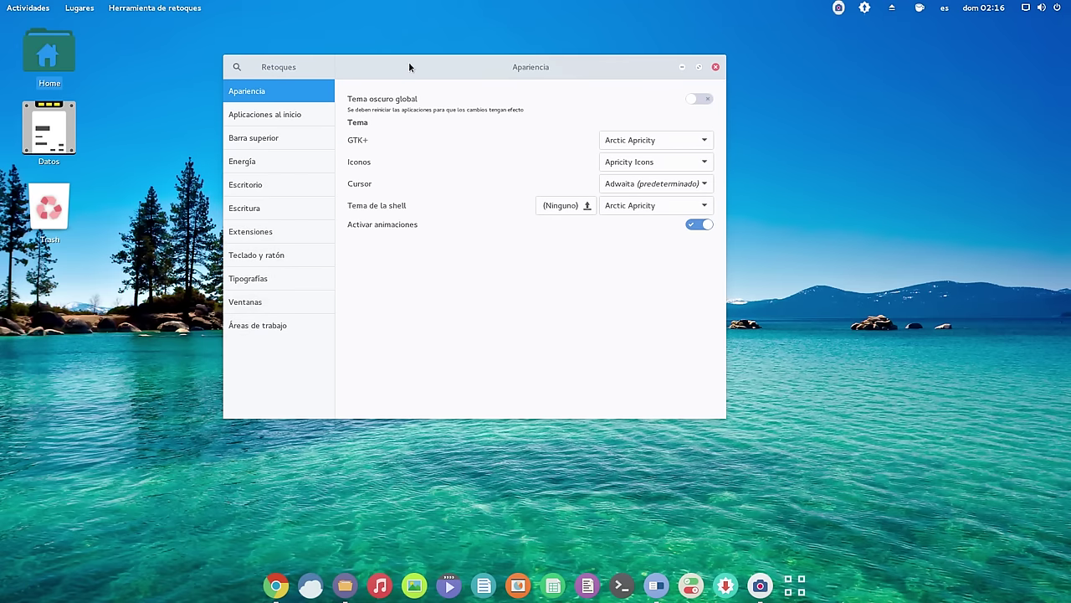
{"action": "mouse_move", "coordinate": [409, 61]}
{"action": "left_mouse_down"}
{"action": "mouse_move", "coordinate": [796, 242]}
{"action": "mouse_move", "coordinate": [617, 110]}
{"action": "mouse_move", "coordinate": [156, 156]}
{"action": "mouse_move", "coordinate": [128, 296]}
{"action": "mouse_move", "coordinate": [535, 134]}
{"action": "mouse_move", "coordinate": [678, 128]}
{"action": "mouse_move", "coordinate": [515, 442]}
{"action": "mouse_move", "coordinate": [782, 375]}
{"action": "mouse_move", "coordinate": [536, 156]}
{"action": "mouse_move", "coordinate": [391, 56]}
{"action": "left_mouse_up"}
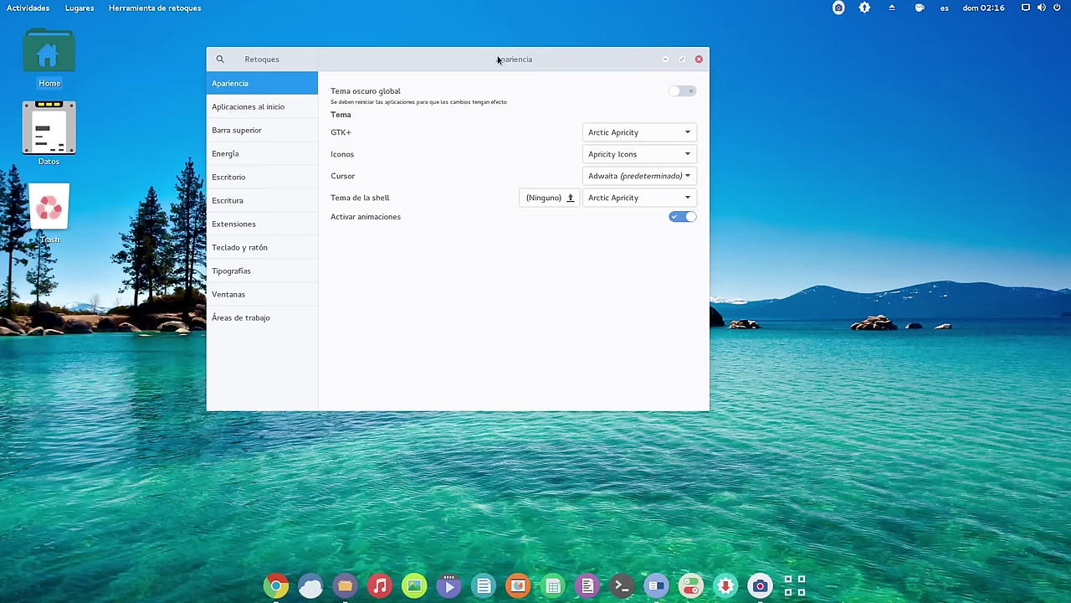
{"action": "left_click_drag", "start_coordinate": [499, 60], "coordinate": [483, 61]}
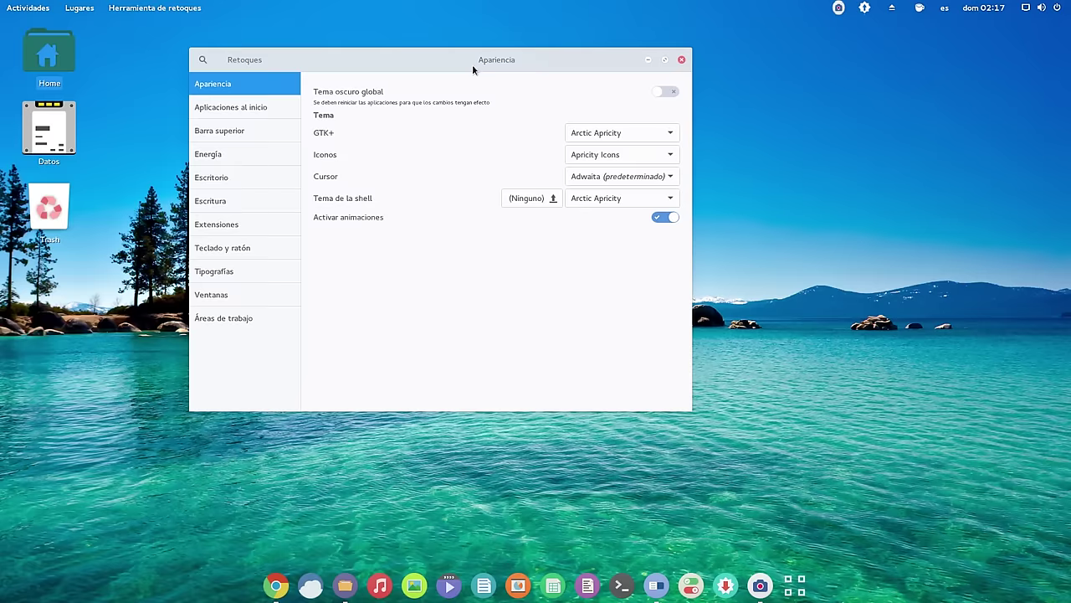
{"action": "left_click_drag", "start_coordinate": [493, 59], "coordinate": [485, 75]}
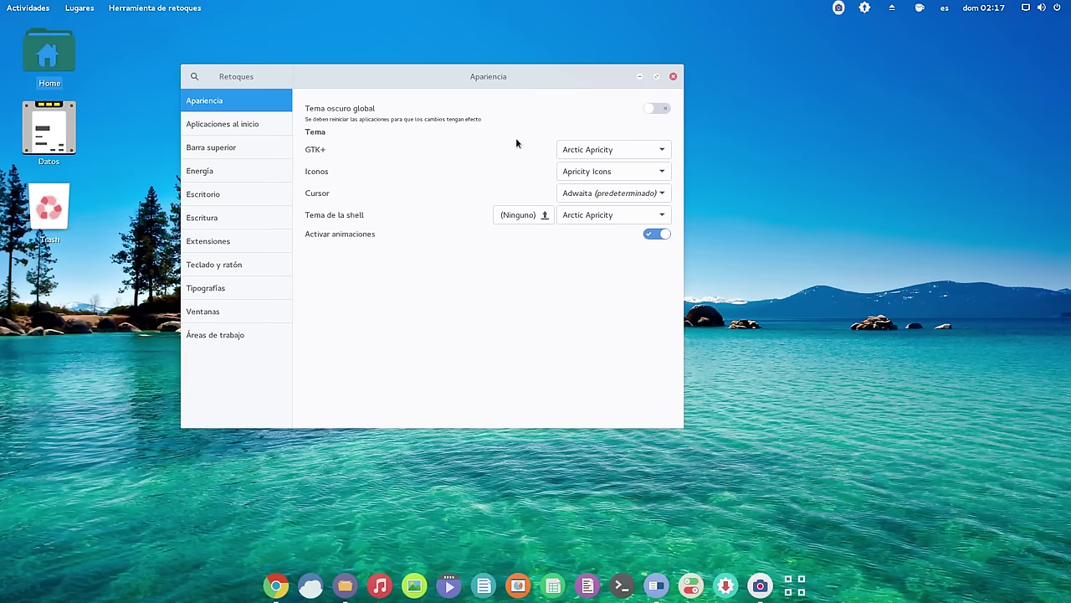
{"action": "left_click", "coordinate": [222, 126]}
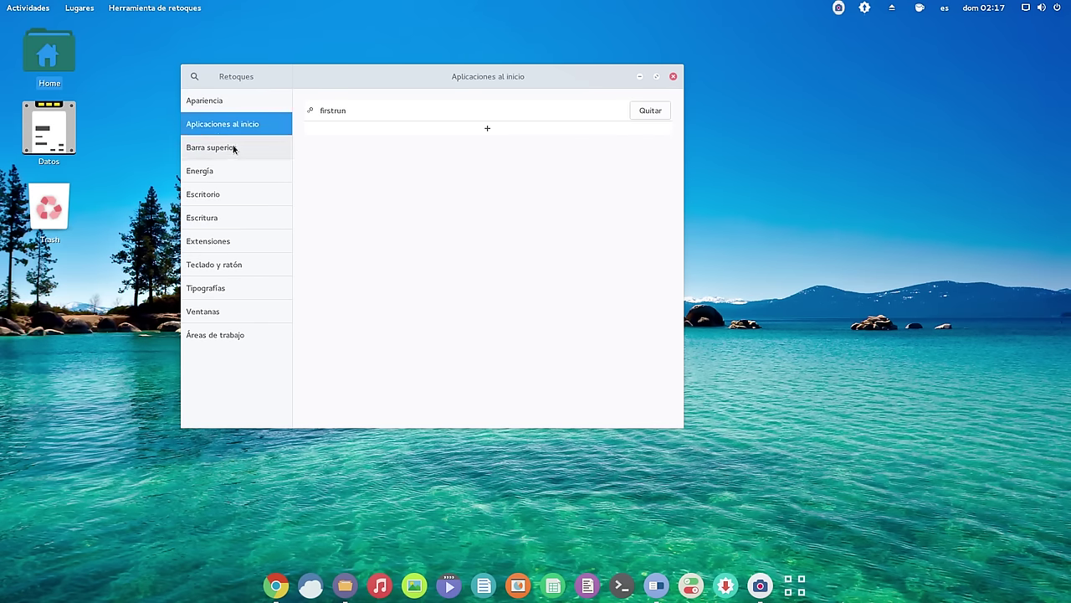
- Show the Barra superior and Escritorio settings of the tweak tool and reposition its window
{"action": "left_click", "coordinate": [233, 148]}
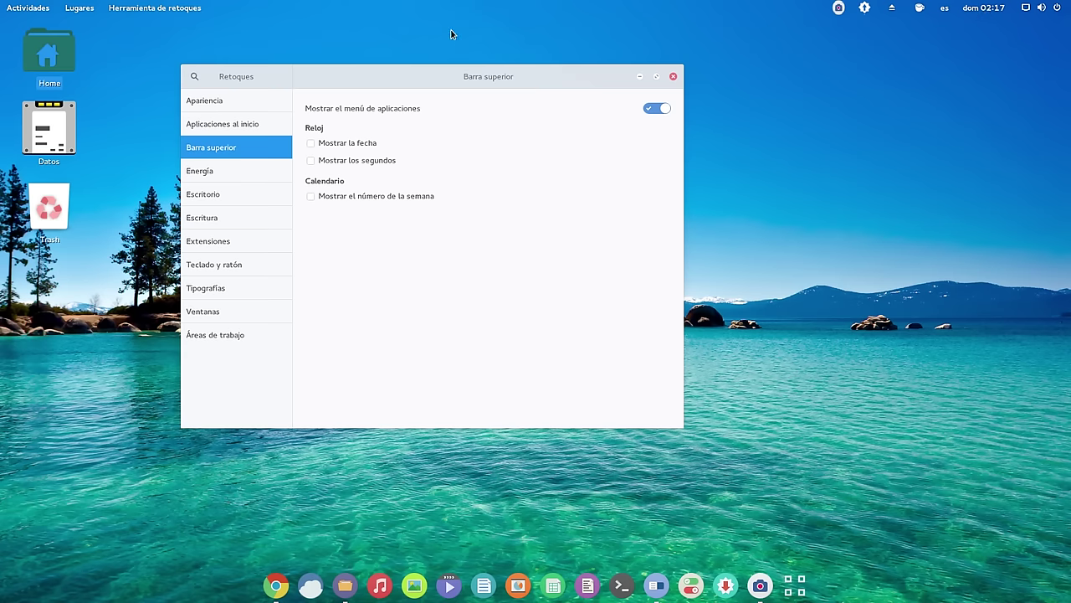
{"action": "left_click", "coordinate": [222, 197]}
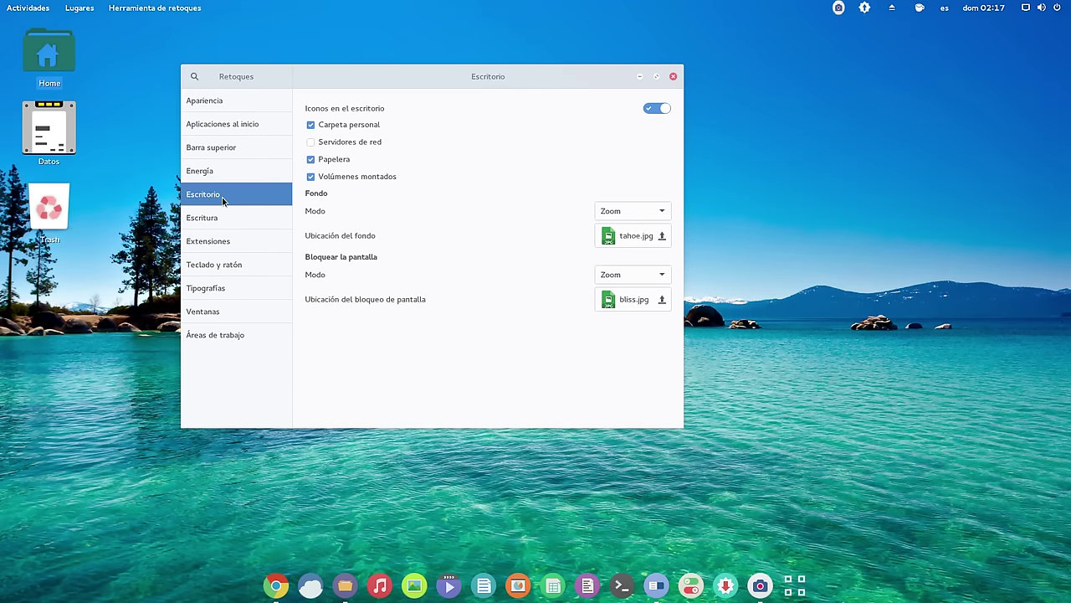
{"action": "left_click_drag", "start_coordinate": [399, 78], "coordinate": [483, 74]}
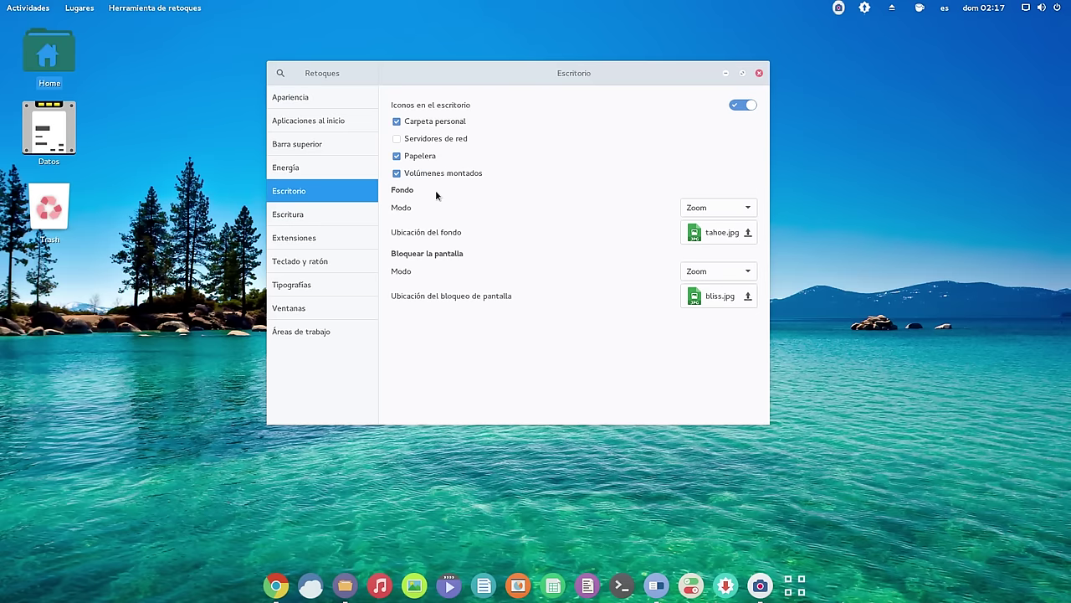
{"action": "left_click_drag", "start_coordinate": [528, 69], "coordinate": [508, 71]}
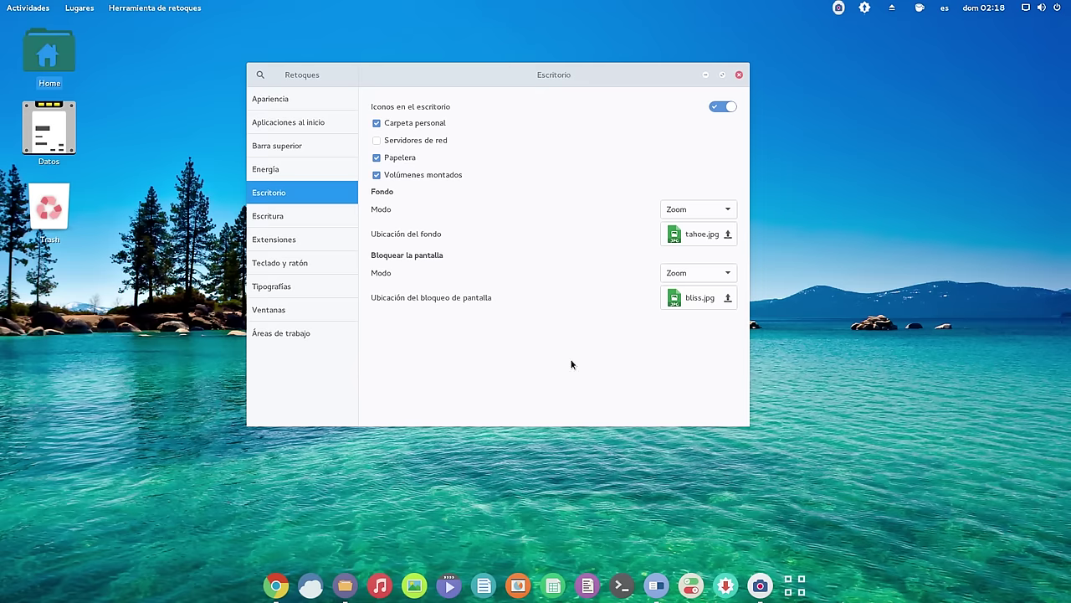
- Check the recording information in SimpleScreenRecorder, minimize it, and reposition the Retoques window
{"action": "left_click", "coordinate": [760, 586]}
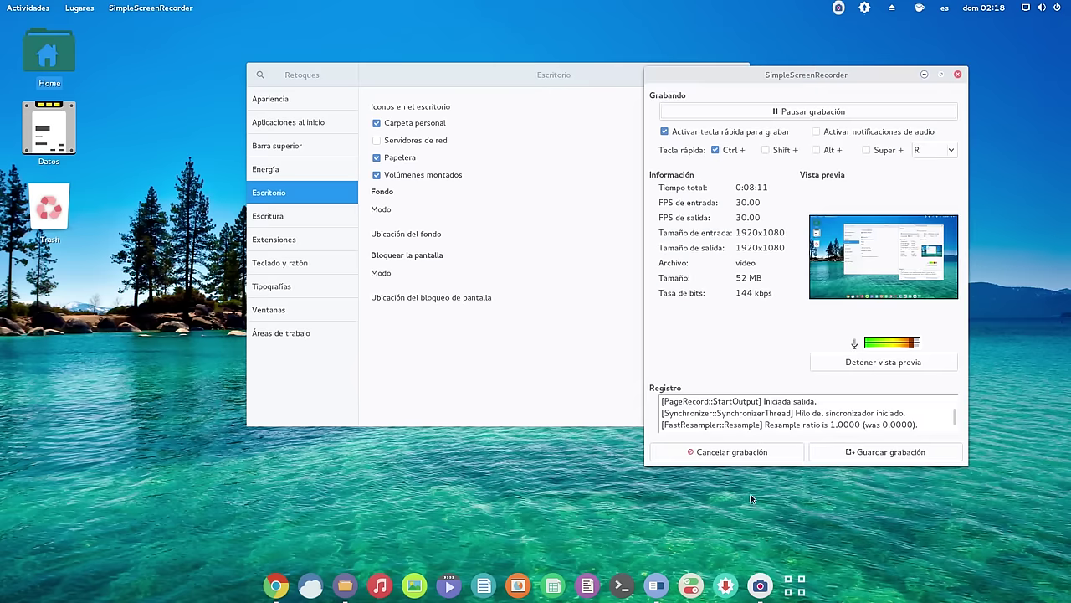
{"action": "left_click", "coordinate": [925, 76]}
{"action": "left_click_drag", "start_coordinate": [626, 72], "coordinate": [601, 65]}
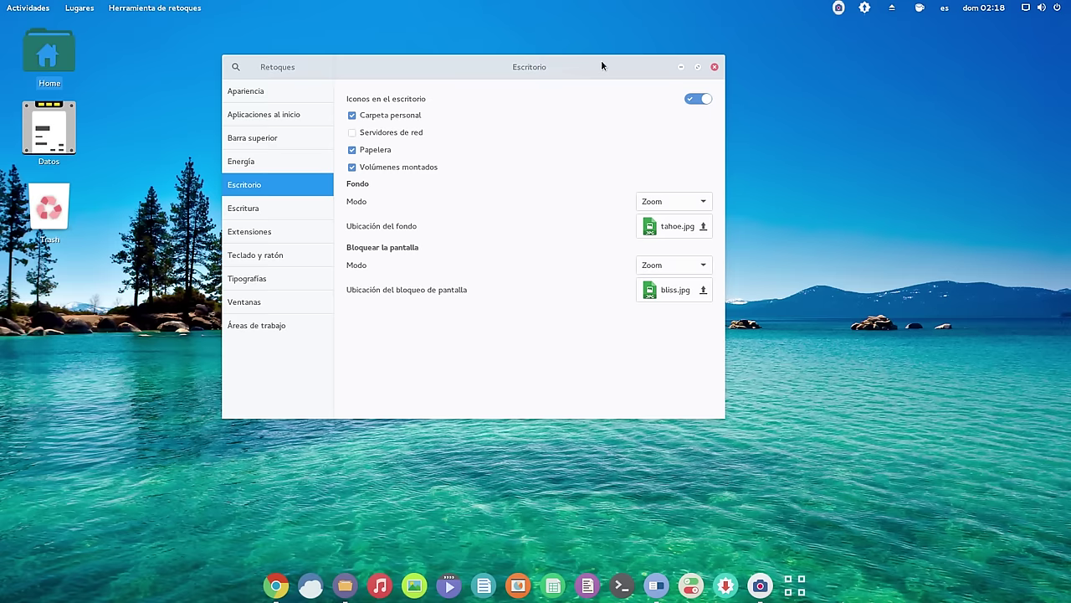
- Look through the Extensiones, Áreas de trabajo and Ventanas sections of the tweak tool
{"action": "left_click", "coordinate": [262, 230]}
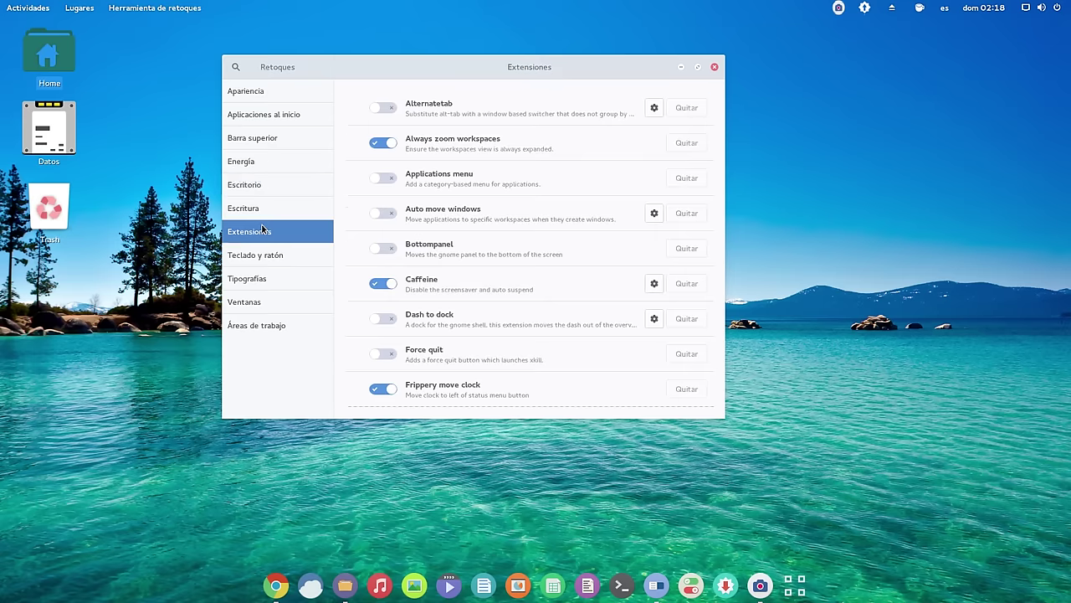
{"action": "left_click", "coordinate": [266, 324]}
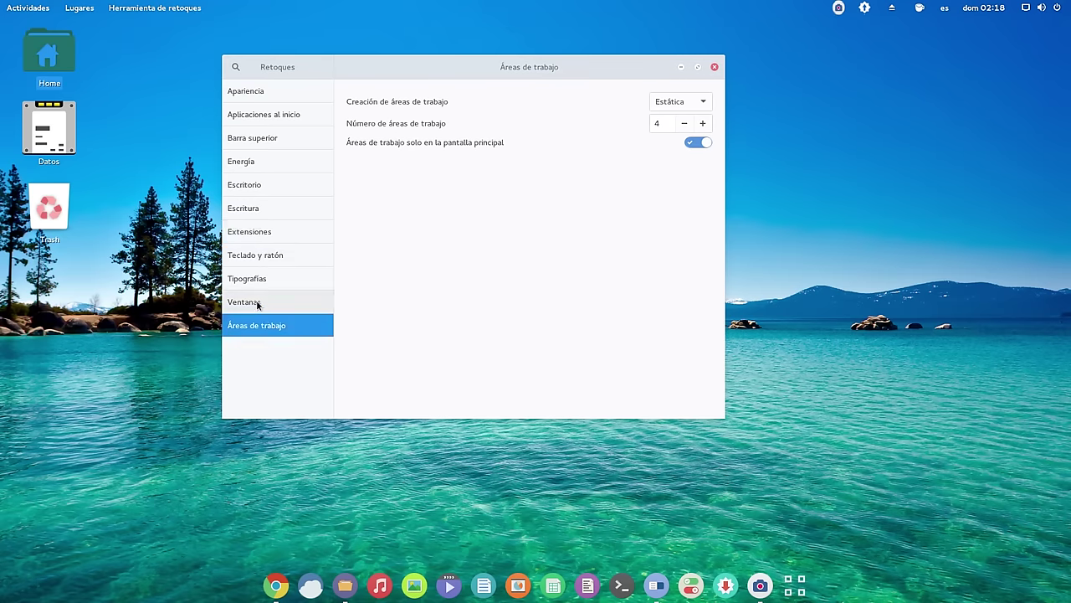
{"action": "left_click", "coordinate": [257, 303]}
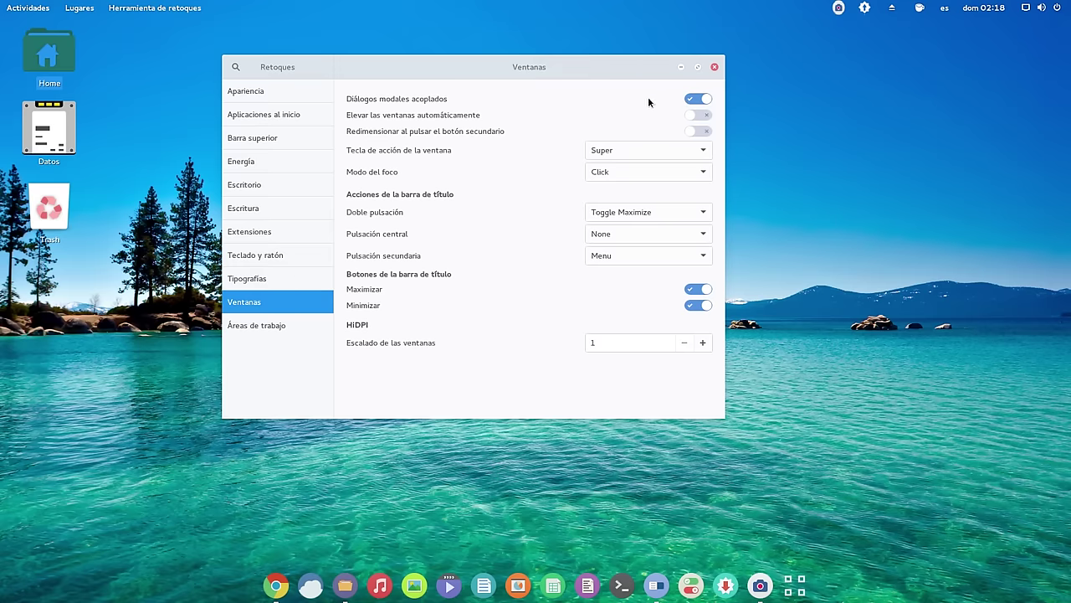
- Open the Carpeta personal window to compare its title bar buttons with the Ventanas settings, and return to the tweak tool
{"action": "left_click", "coordinate": [61, 55]}
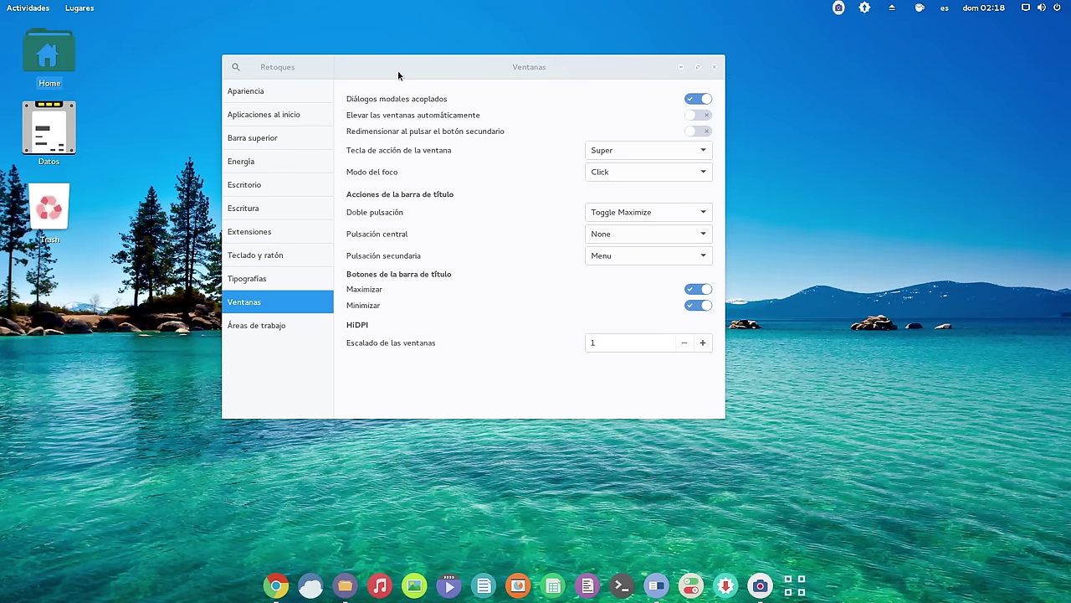
{"action": "left_click_drag", "start_coordinate": [402, 61], "coordinate": [445, 64]}
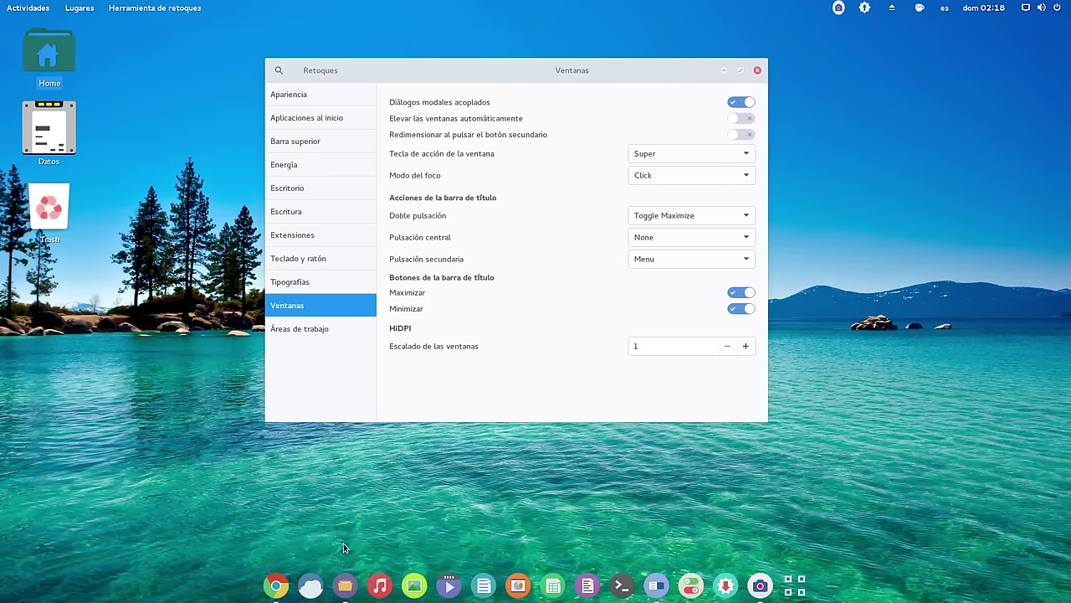
{"action": "left_click", "coordinate": [344, 585]}
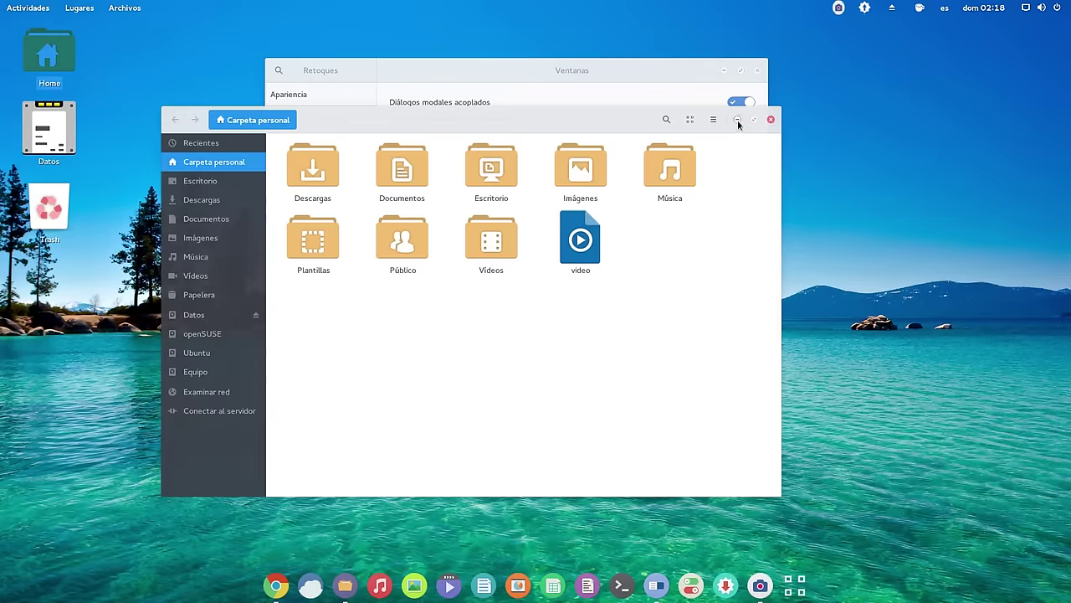
{"action": "left_click", "coordinate": [623, 70]}
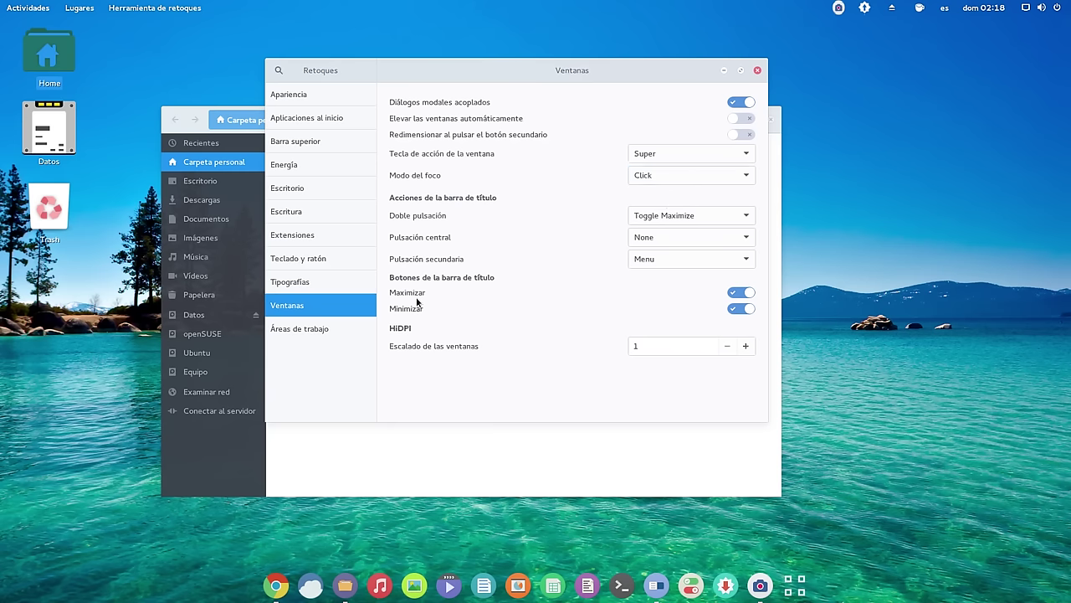
- Show the Tipografías settings, move the window clear of the file manager, and open the Extensiones section
{"action": "left_click", "coordinate": [296, 282]}
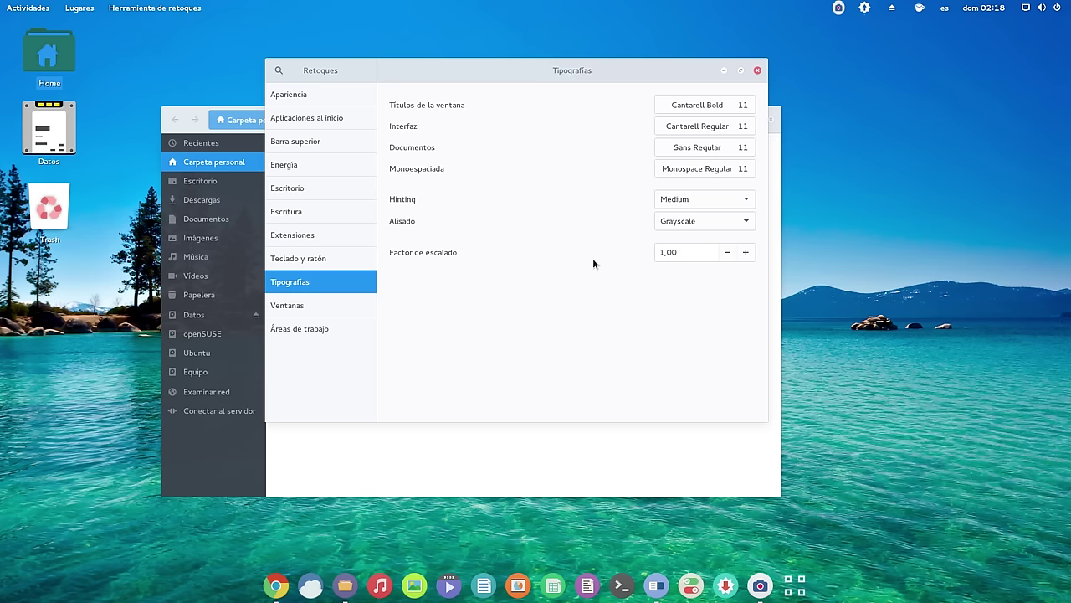
{"action": "left_click_drag", "start_coordinate": [567, 71], "coordinate": [700, 48]}
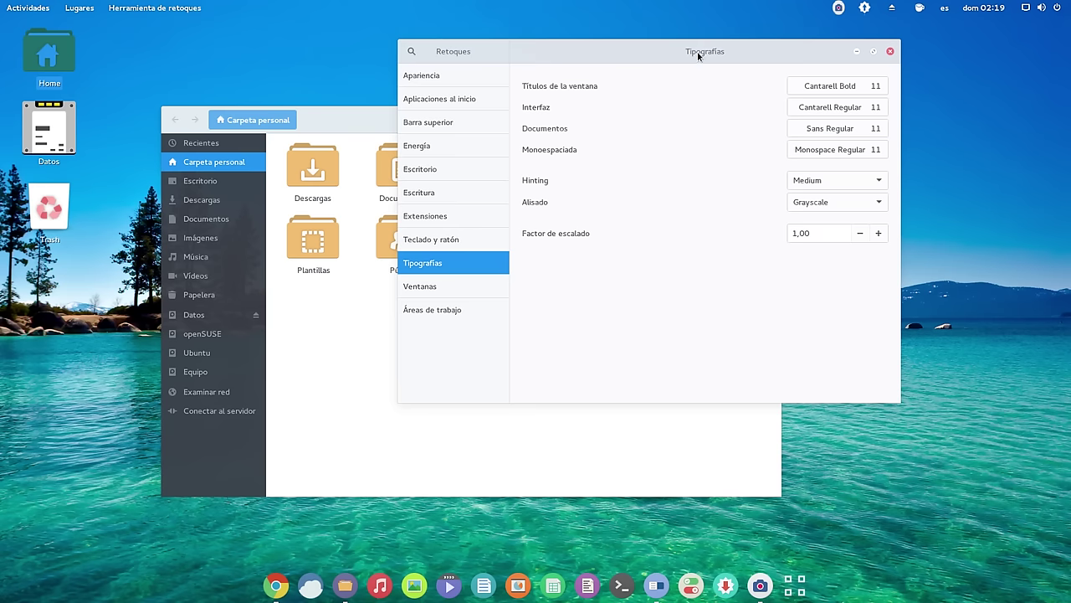
{"action": "left_click_drag", "start_coordinate": [701, 54], "coordinate": [700, 71]}
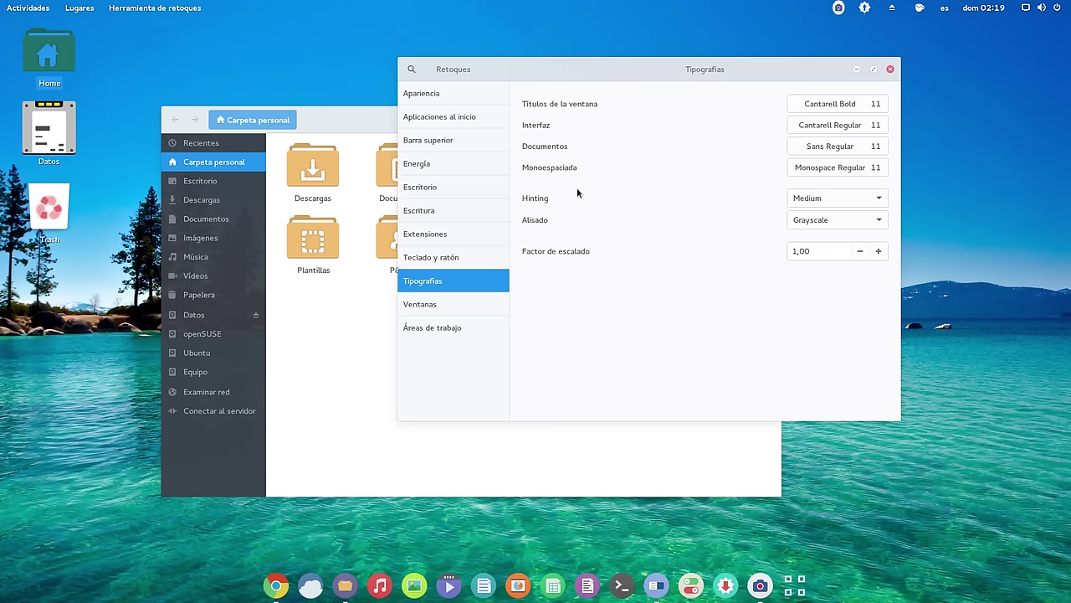
{"action": "left_click", "coordinate": [443, 234]}
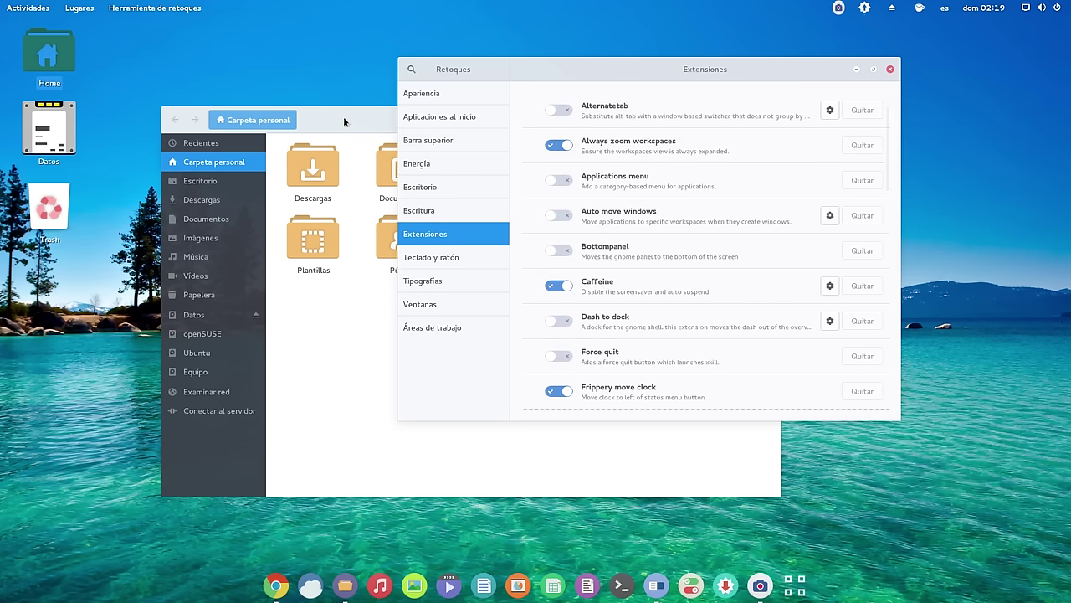
- Bring the file manager forward, open the Documentos folder, move the window, and close it
{"action": "left_click_drag", "start_coordinate": [343, 117], "coordinate": [313, 126]}
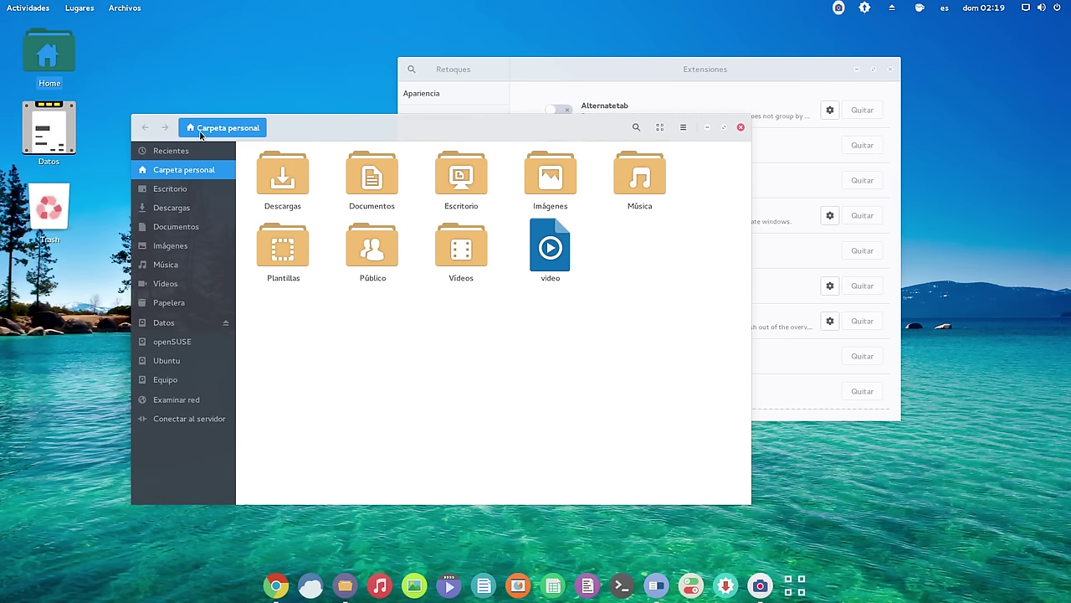
{"action": "double_click", "coordinate": [363, 175]}
{"action": "left_click_drag", "start_coordinate": [352, 127], "coordinate": [381, 147]}
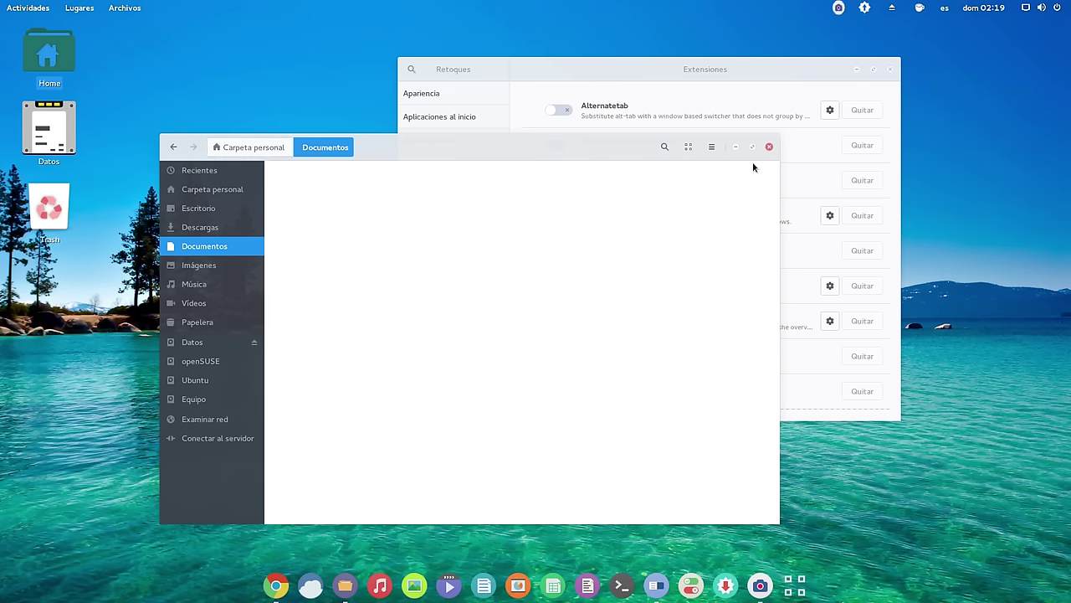
{"action": "left_click", "coordinate": [769, 147]}
{"action": "left_click", "coordinate": [771, 148]}
- Reposition the Retoques window and examine the open windows and workspaces in the activities overview before returning to the desktop
{"action": "mouse_move", "coordinate": [708, 68]}
{"action": "left_mouse_down"}
{"action": "mouse_move", "coordinate": [536, 35]}
{"action": "mouse_move", "coordinate": [606, 54]}
{"action": "mouse_move", "coordinate": [698, 59]}
{"action": "left_mouse_up"}
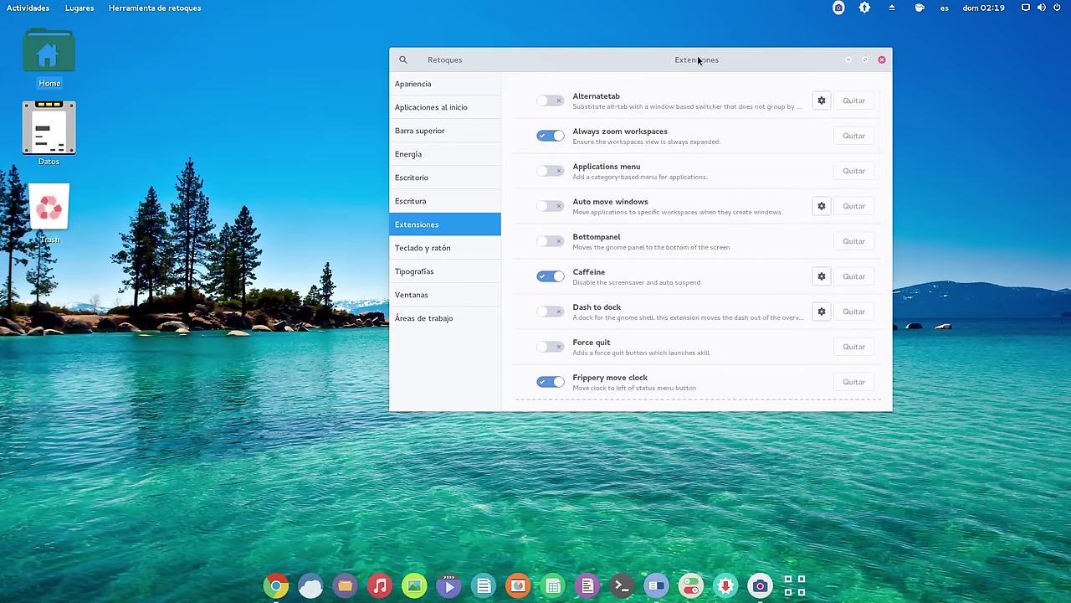
{"action": "left_click_drag", "start_coordinate": [712, 58], "coordinate": [592, 53]}
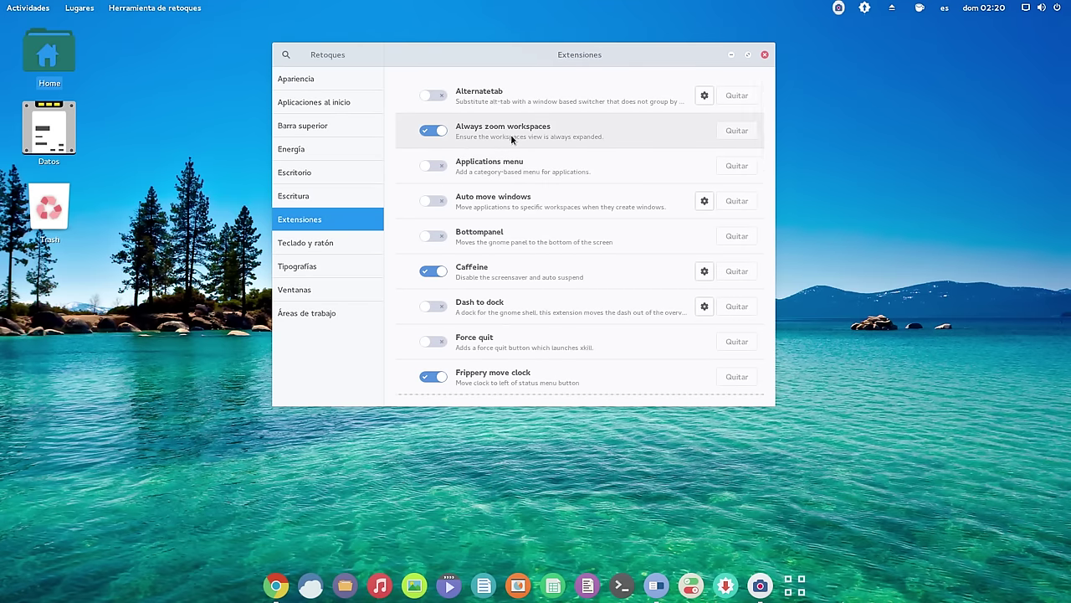
{"action": "mouse_move", "coordinate": [0, 0]}
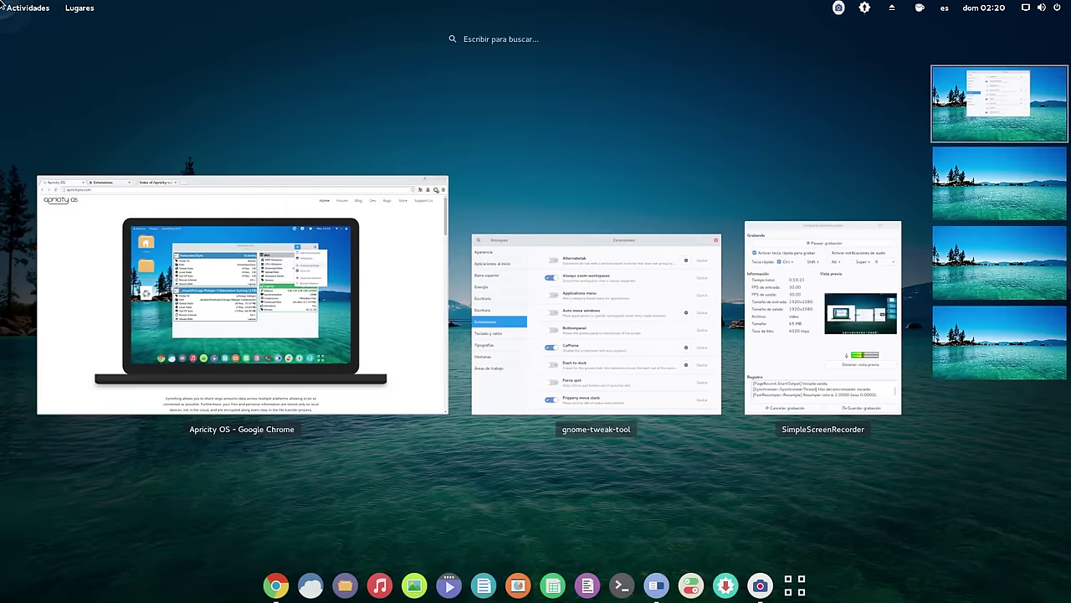
{"action": "left_click", "coordinate": [3, 7]}
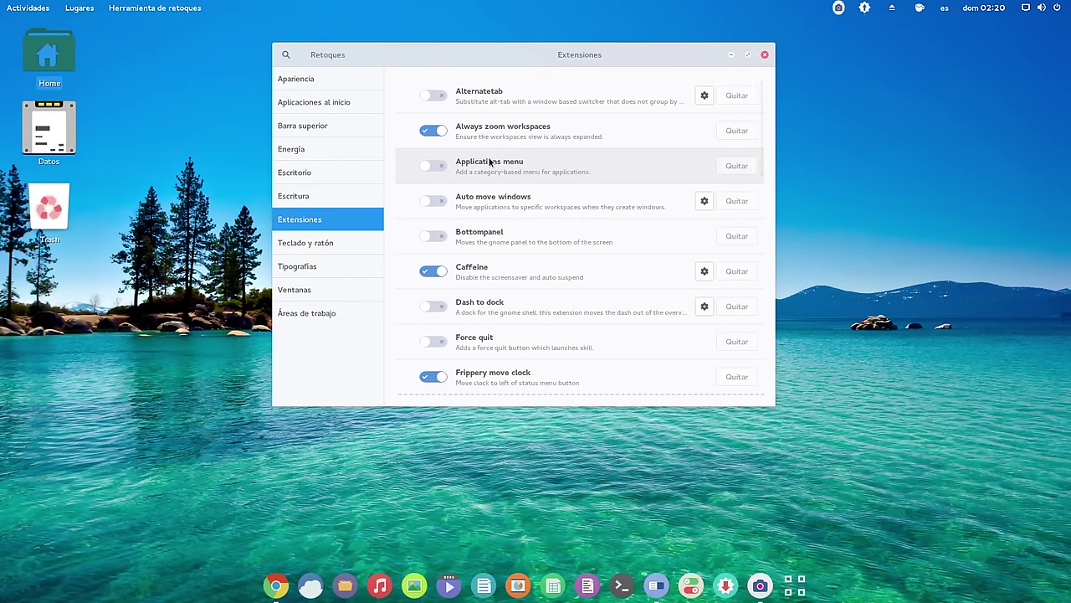
{"action": "key", "text": "super"}
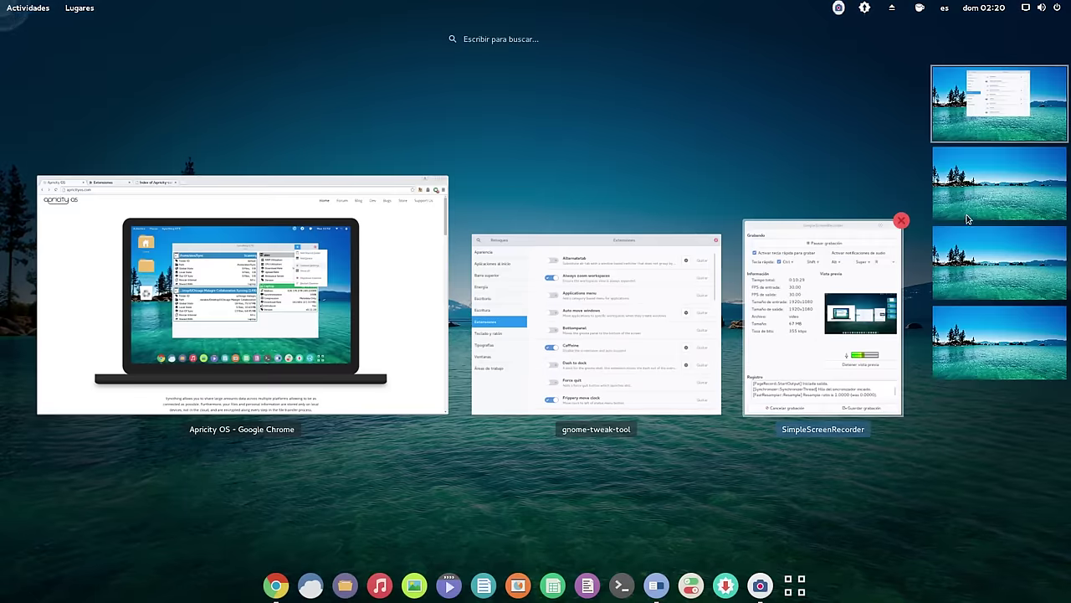
{"action": "left_click", "coordinate": [553, 172]}
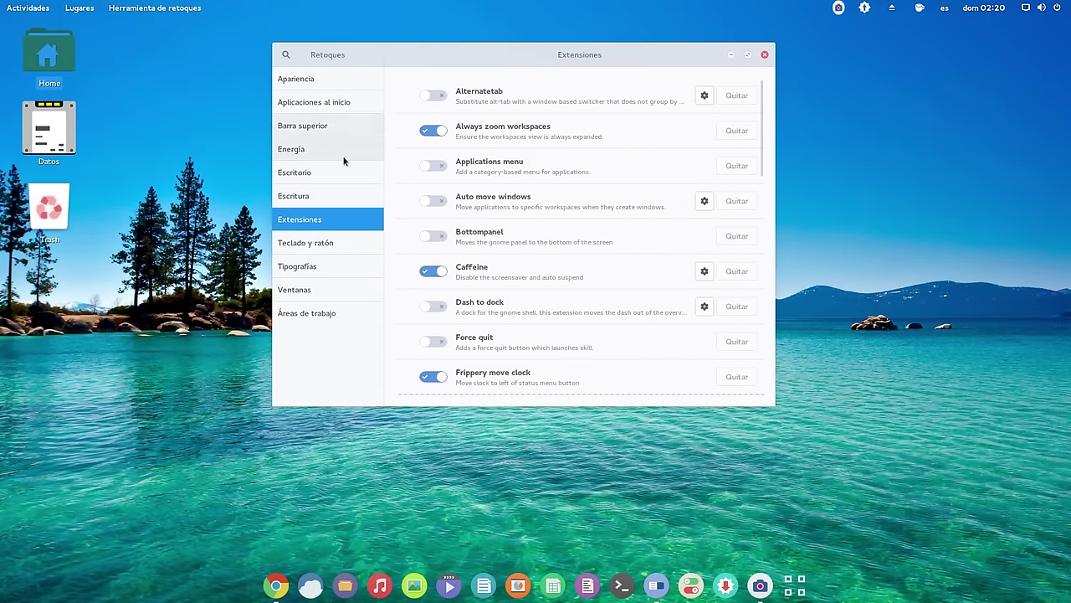
- Enable the Applications menu extension and browse the Oficina and Sonido y vídeo categories of the Aplicaciones menu
{"action": "left_click", "coordinate": [439, 168]}
{"action": "left_click", "coordinate": [33, 10]}
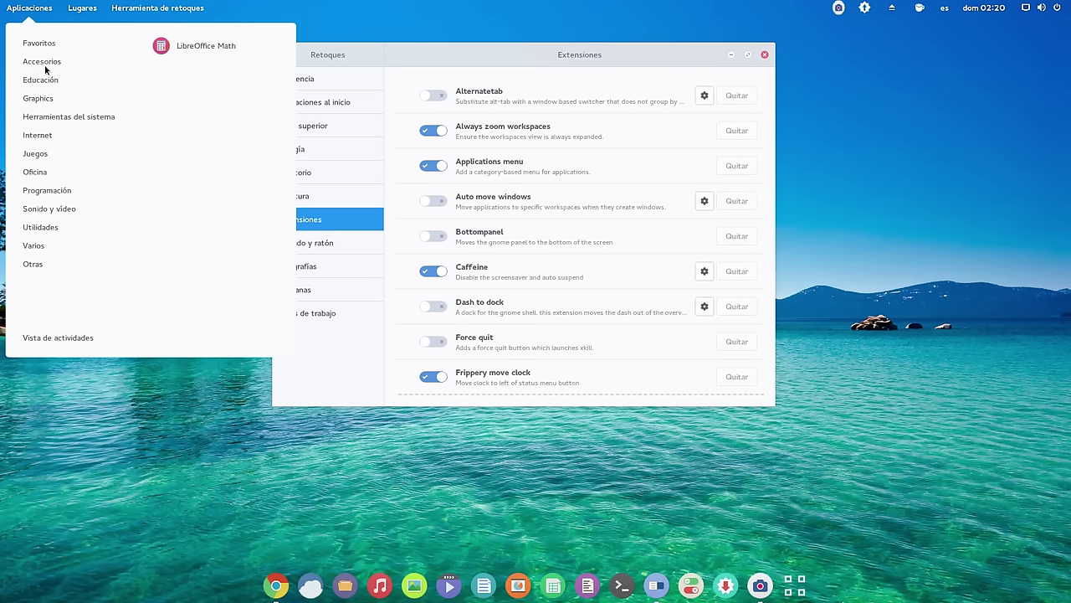
{"action": "mouse_move", "coordinate": [38, 176]}
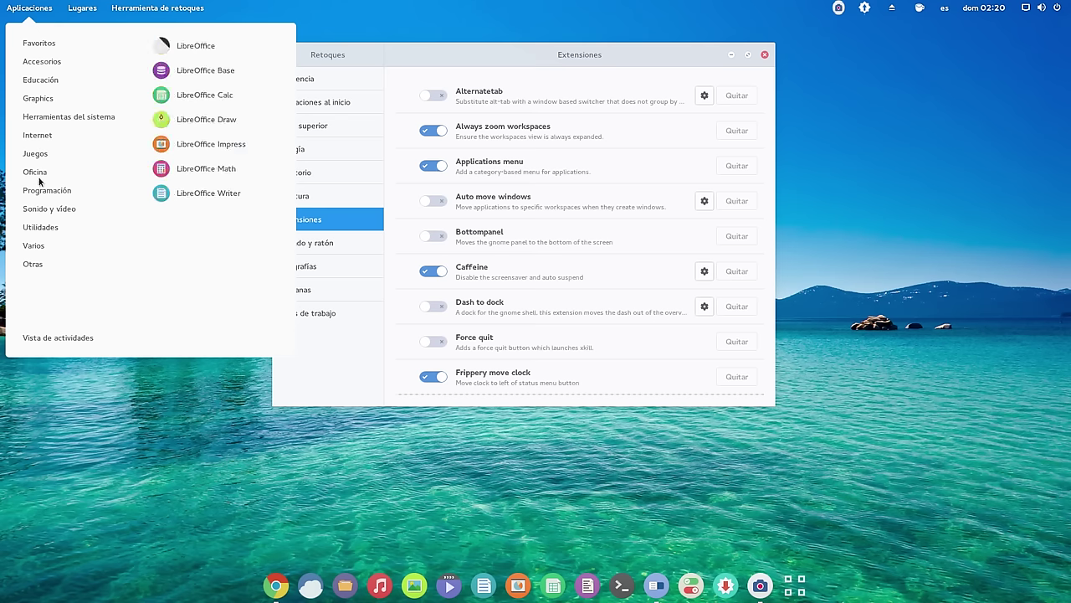
{"action": "mouse_move", "coordinate": [35, 206]}
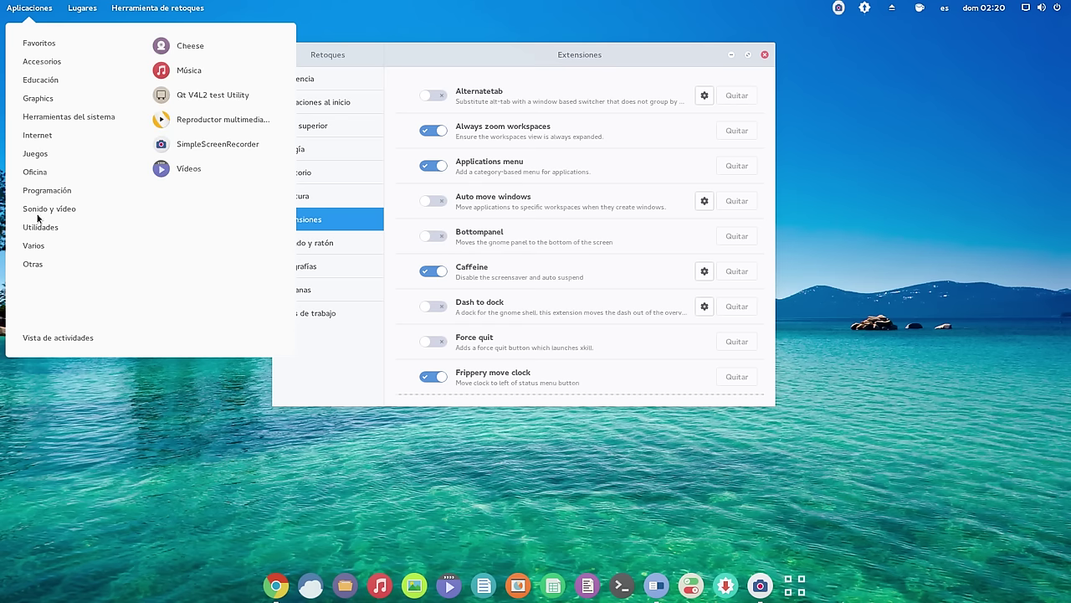
{"action": "left_click", "coordinate": [494, 49]}
- Move the Retoques window aside and check the activities overview and application grid, returning to the desktop
{"action": "left_click_drag", "start_coordinate": [481, 55], "coordinate": [540, 76]}
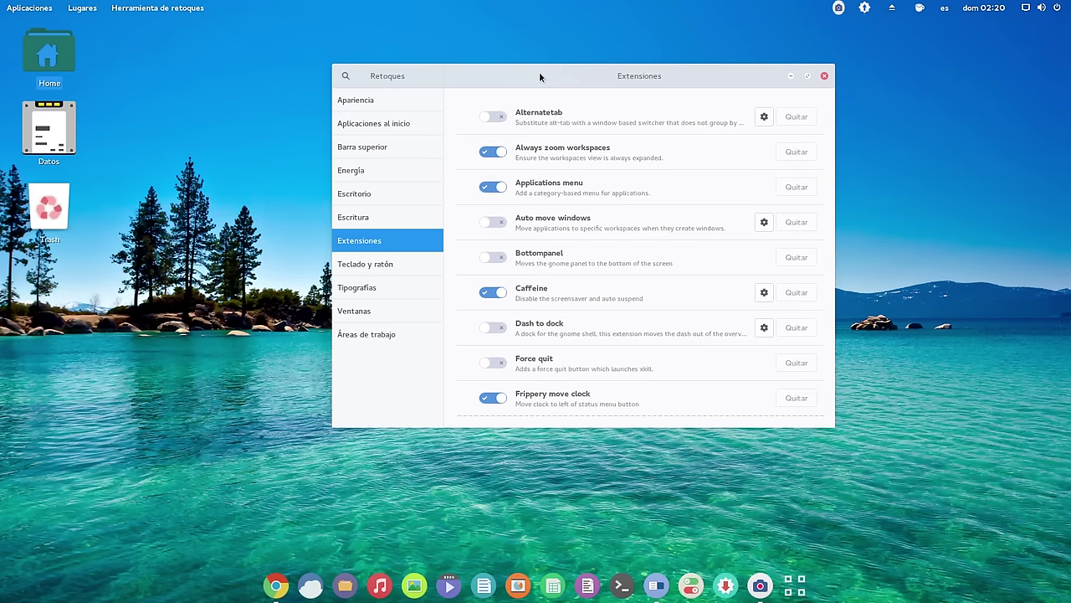
{"action": "mouse_move", "coordinate": [1, 1]}
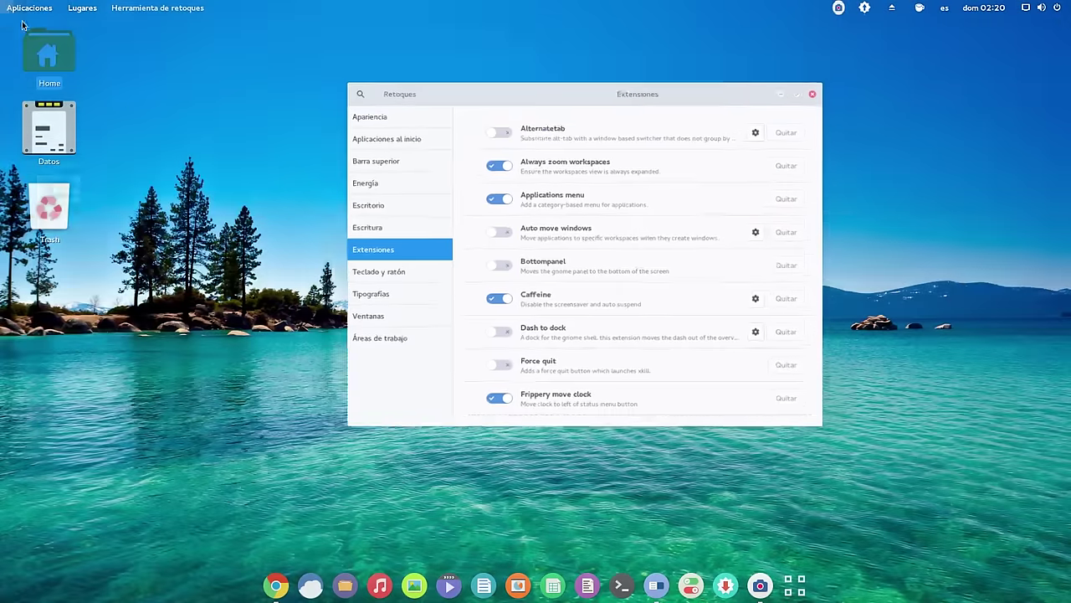
{"action": "left_click", "coordinate": [797, 586]}
{"action": "left_click", "coordinate": [795, 585]}
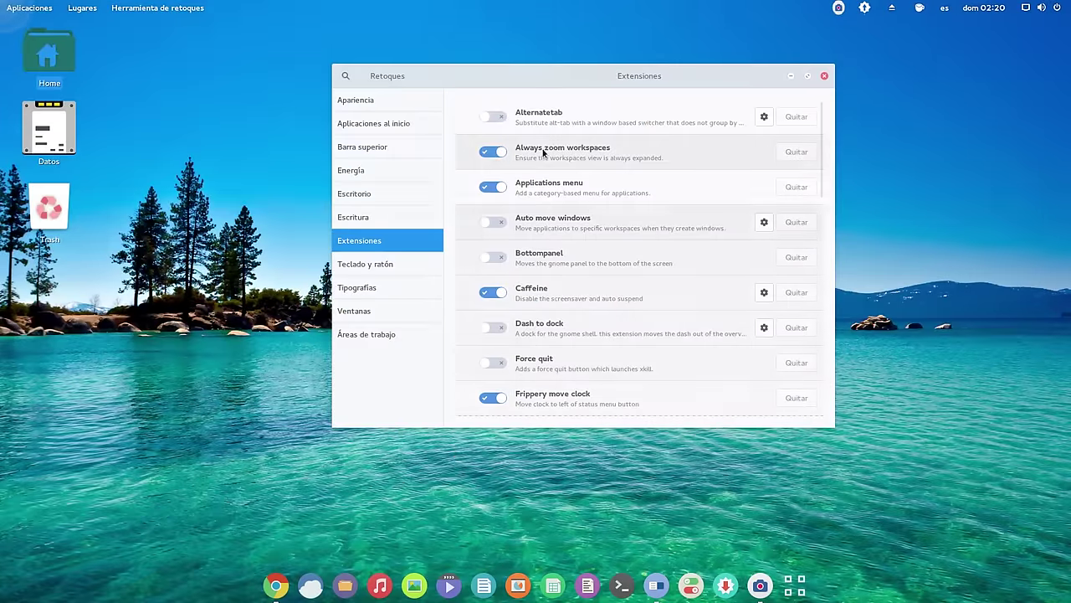
- Reposition the Retoques window and look through the extension list down to Native window placement
{"action": "left_click_drag", "start_coordinate": [634, 76], "coordinate": [553, 59]}
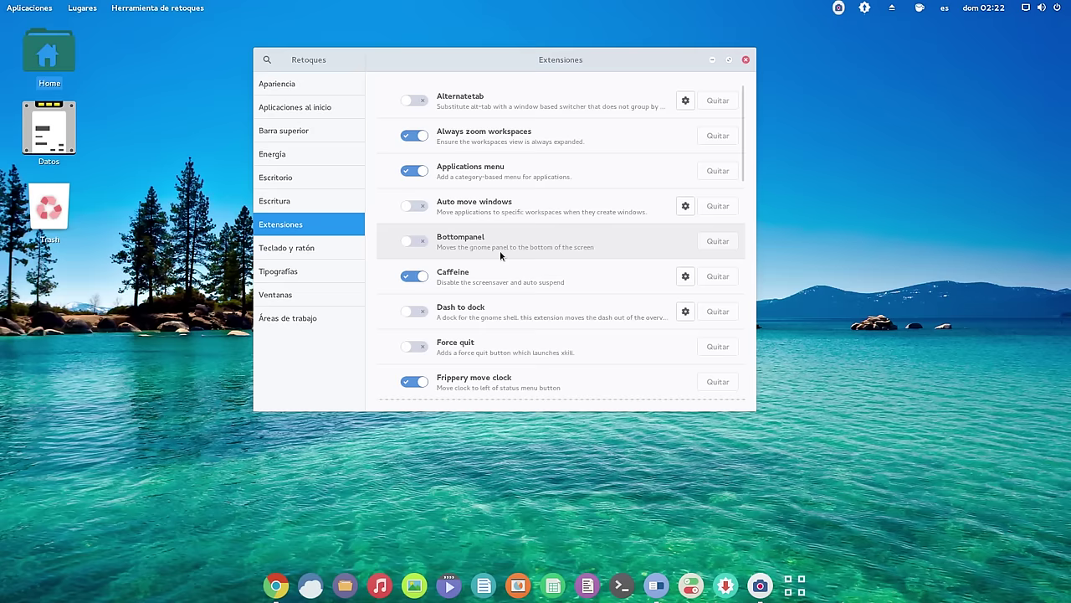
{"action": "scroll", "coordinate": [492, 284], "scroll_direction": "down", "scroll_amount": 2}
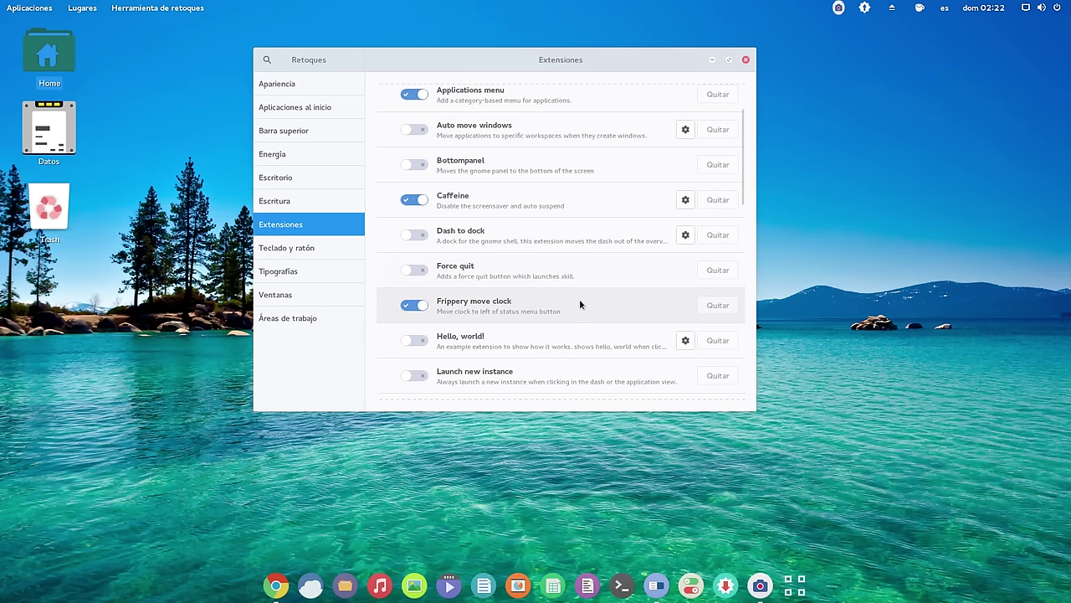
{"action": "scroll", "coordinate": [543, 273], "scroll_direction": "down", "scroll_amount": 1}
{"action": "scroll", "coordinate": [540, 271], "scroll_direction": "down", "scroll_amount": 1}
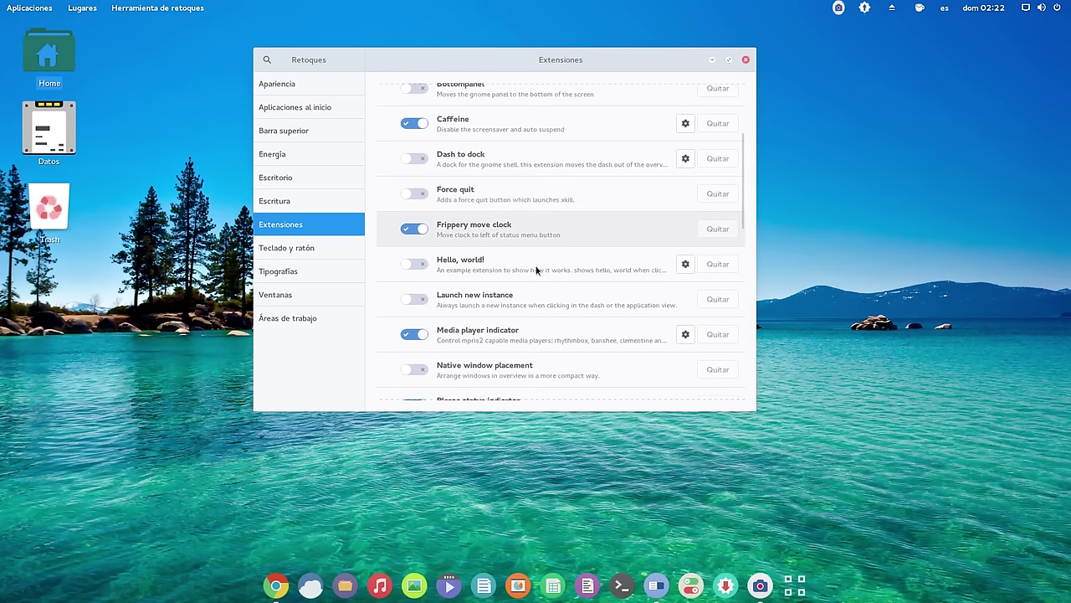
- Check the system status menu in the top bar, then return to the Retoques extension list around Removable drive menu
{"action": "left_click", "coordinate": [1042, 6]}
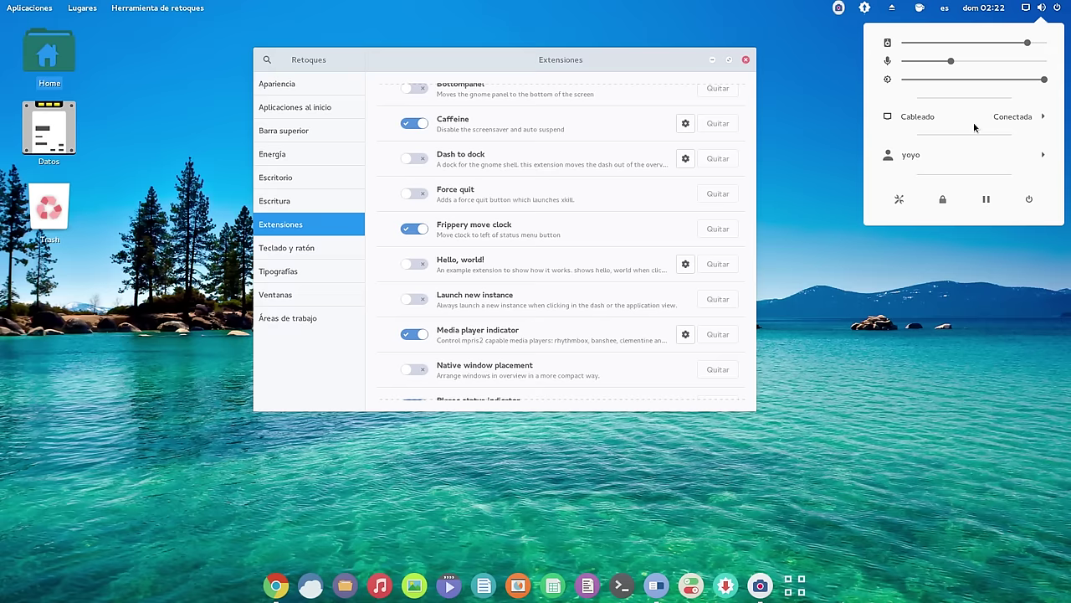
{"action": "left_click", "coordinate": [817, 270]}
{"action": "scroll", "coordinate": [633, 273], "scroll_direction": "down", "scroll_amount": 2}
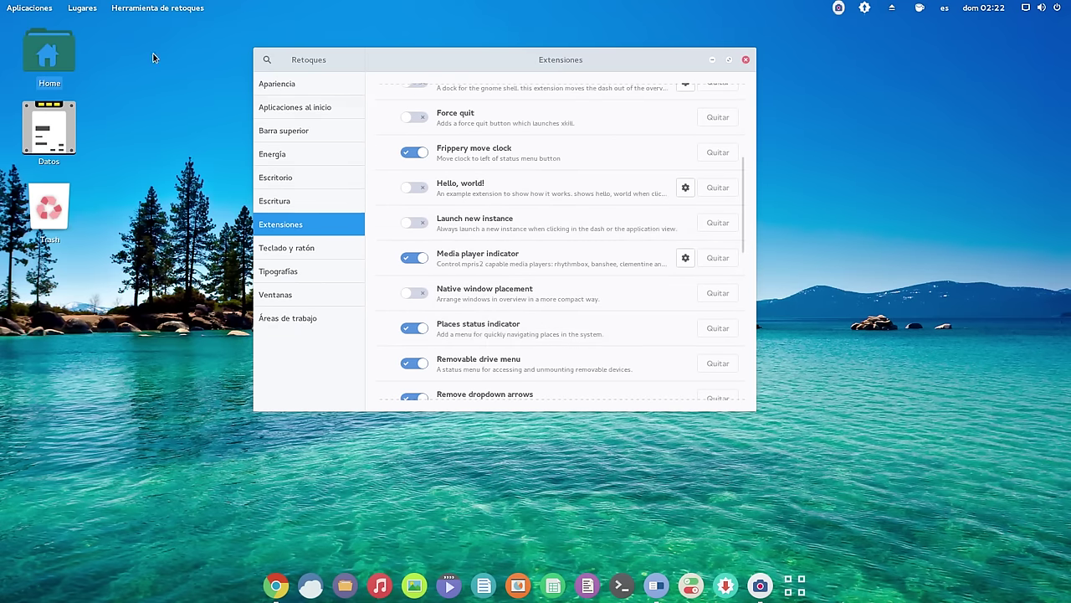
- View the contents of the Lugares menu and the removable drive menu in the top bar, closing both again
{"action": "left_click", "coordinate": [87, 9]}
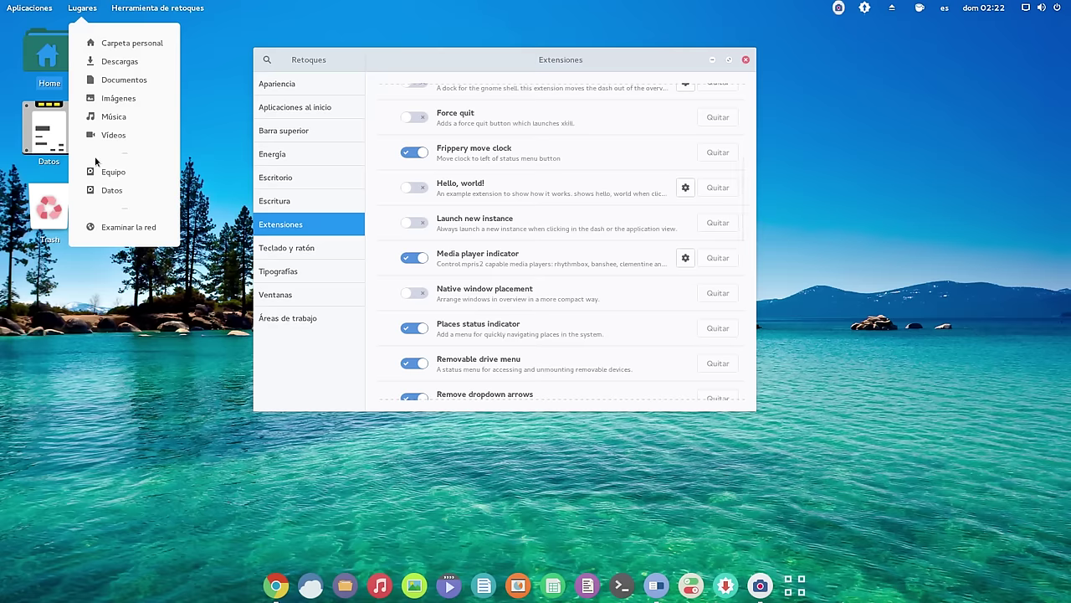
{"action": "left_click", "coordinate": [410, 62]}
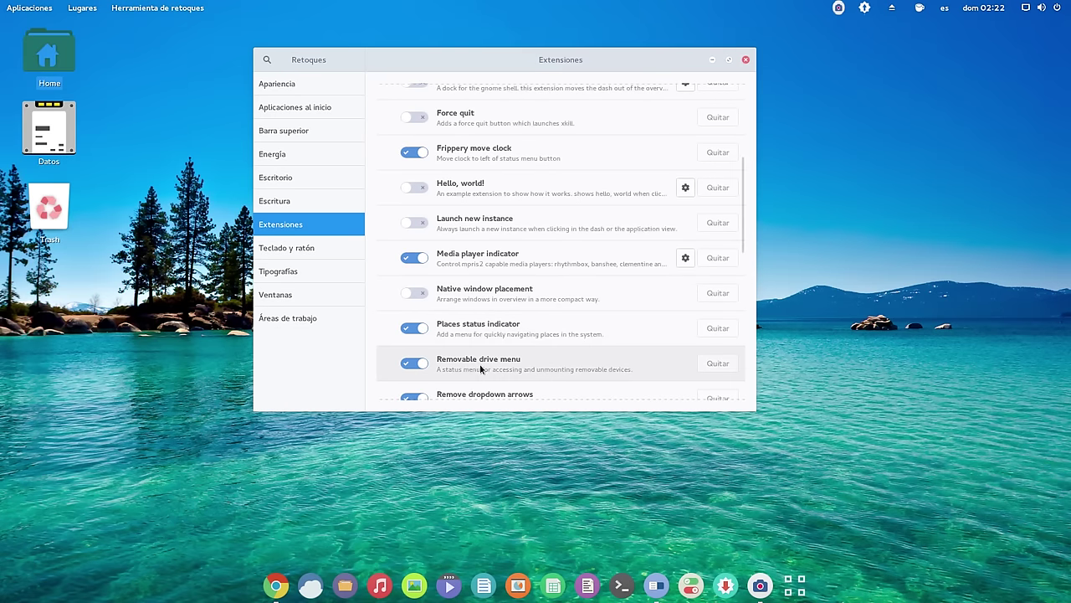
{"action": "left_click", "coordinate": [894, 8]}
{"action": "left_click", "coordinate": [872, 138]}
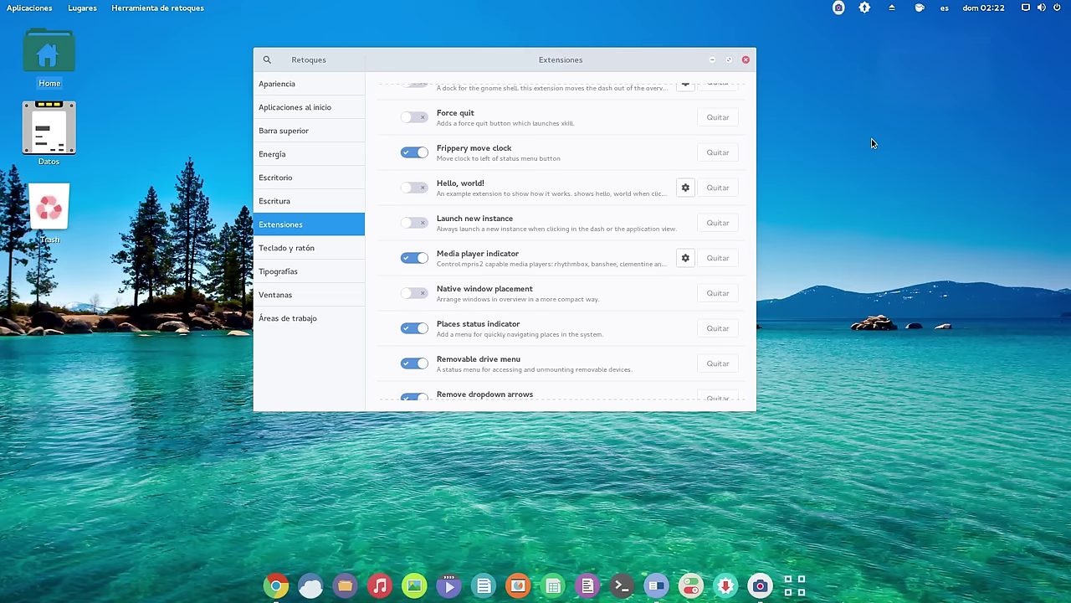
- Look through the remaining GNOME Shell extensions, from Places status indicator down to Windownavigator at the end of the list
{"action": "scroll", "coordinate": [573, 209], "scroll_direction": "down", "scroll_amount": 1}
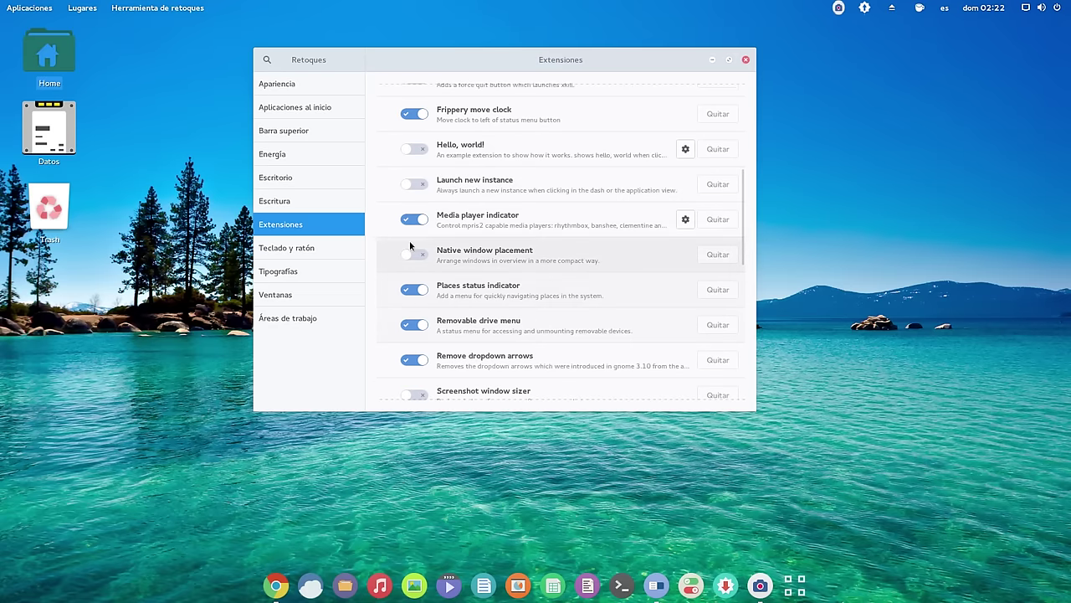
{"action": "scroll", "coordinate": [448, 247], "scroll_direction": "down", "scroll_amount": 1}
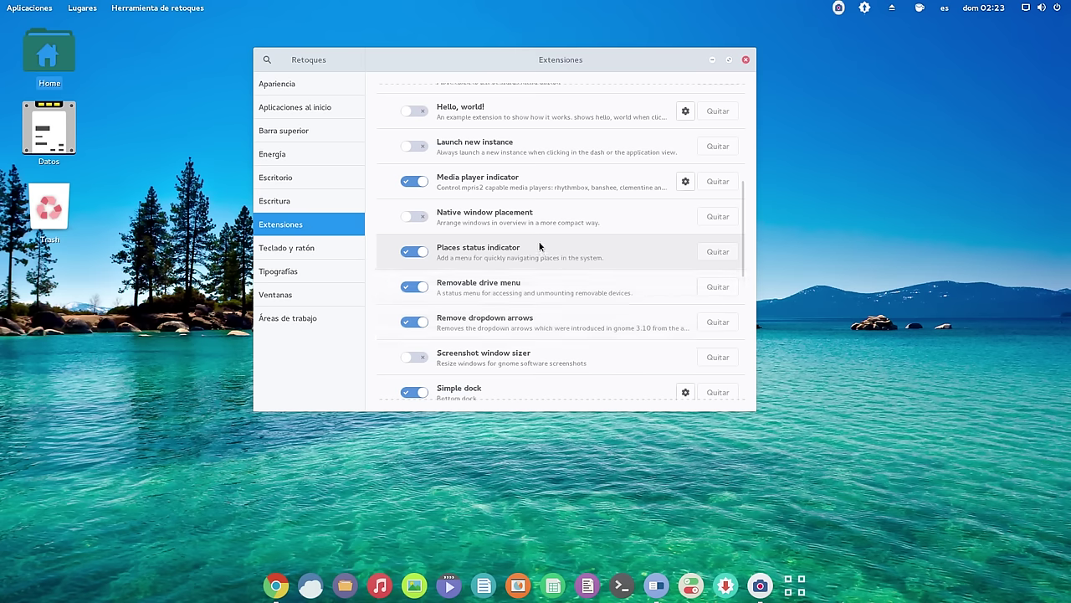
{"action": "scroll", "coordinate": [540, 249], "scroll_direction": "down", "scroll_amount": 3}
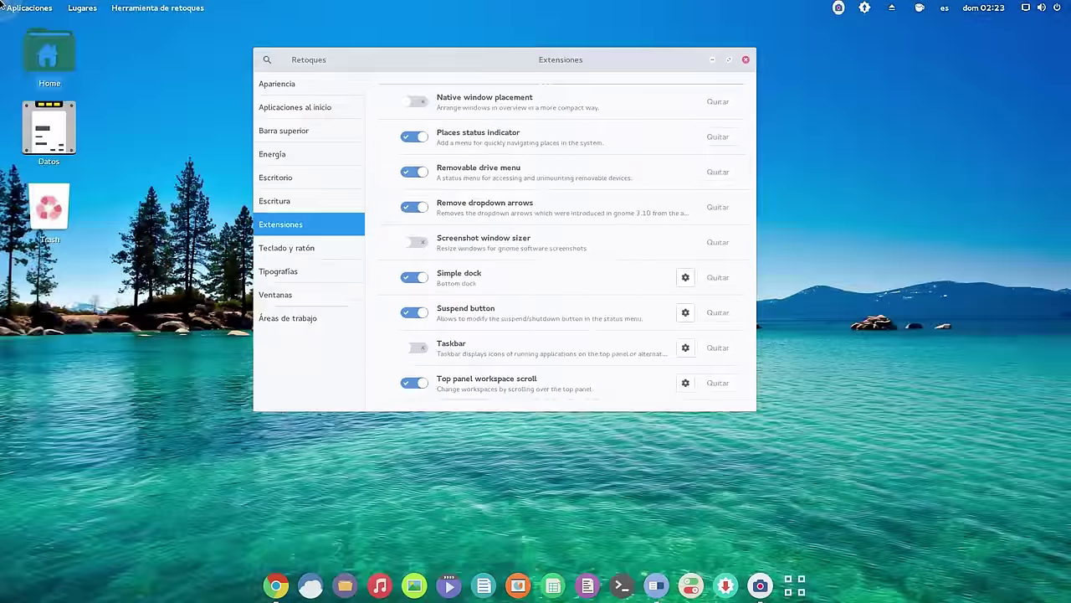
{"action": "mouse_move", "coordinate": [1, 1]}
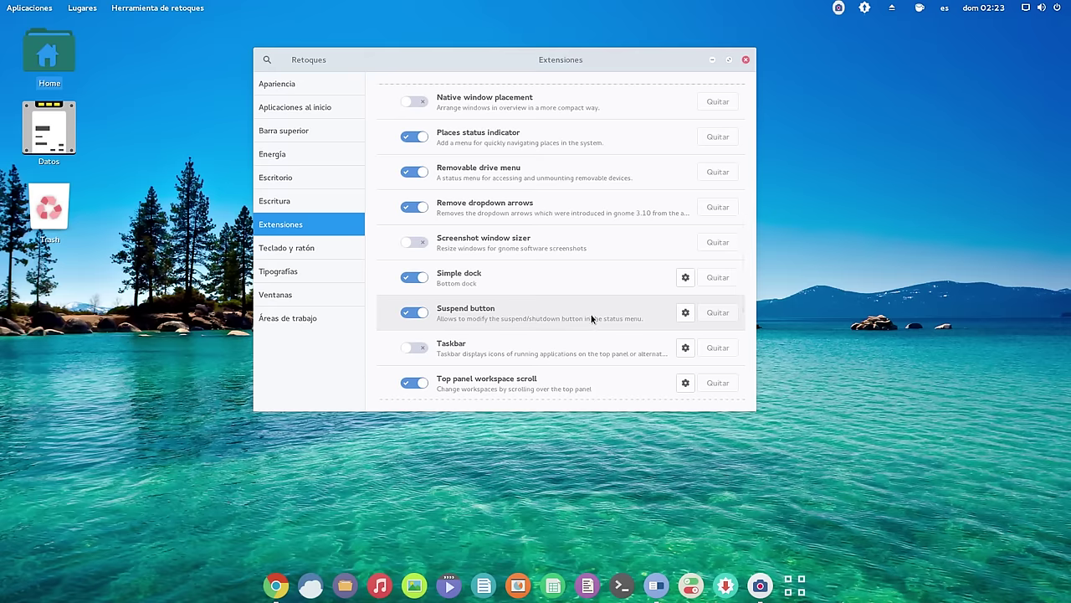
{"action": "scroll", "coordinate": [590, 316], "scroll_direction": "down", "scroll_amount": 2}
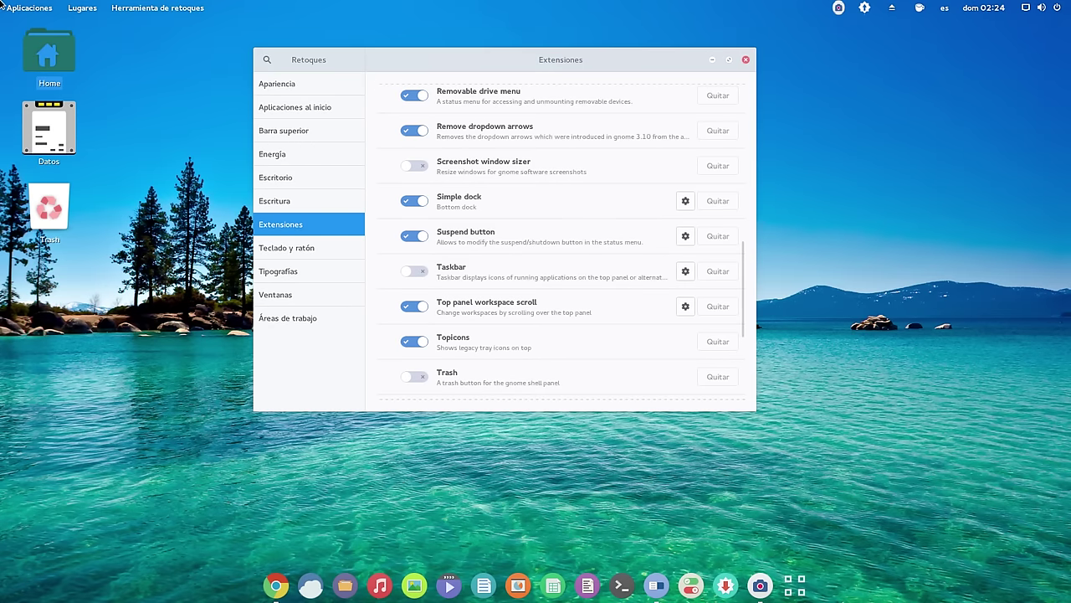
{"action": "mouse_move", "coordinate": [2, 1]}
{"action": "left_click", "coordinate": [527, 316]}
{"action": "scroll", "coordinate": [478, 336], "scroll_direction": "down", "scroll_amount": 3}
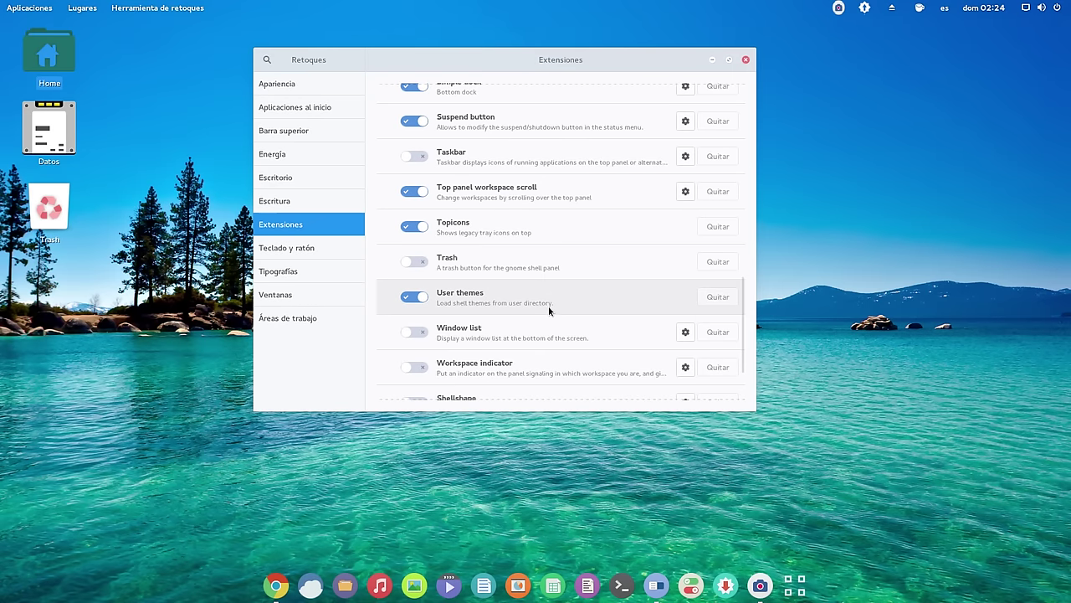
{"action": "scroll", "coordinate": [518, 251], "scroll_direction": "down", "scroll_amount": 3}
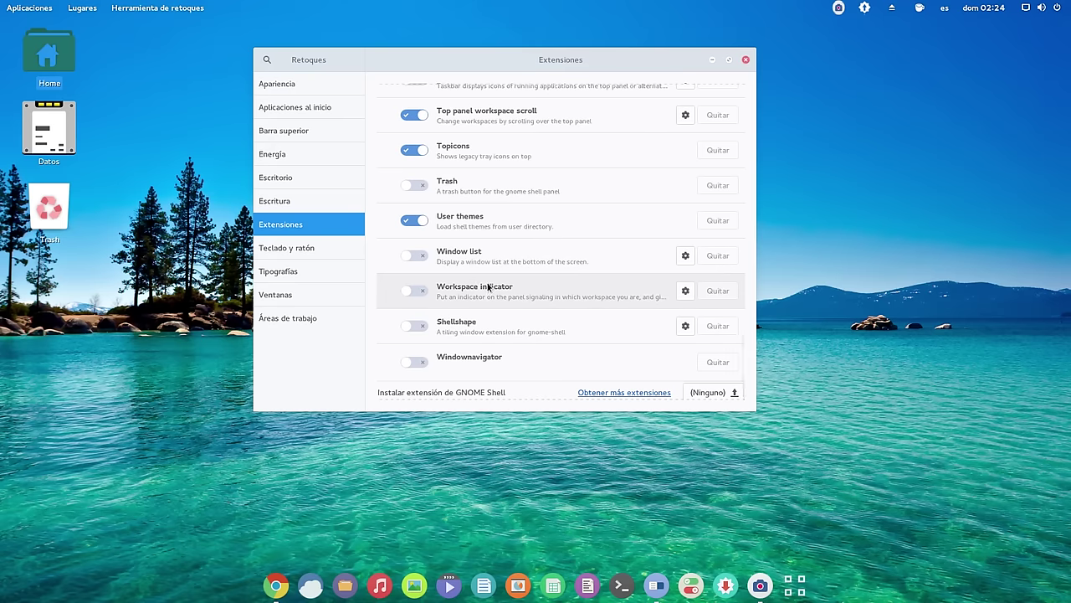
- Move the Retoques window aside and close it
{"action": "scroll", "coordinate": [489, 287], "scroll_direction": "up", "scroll_amount": 10}
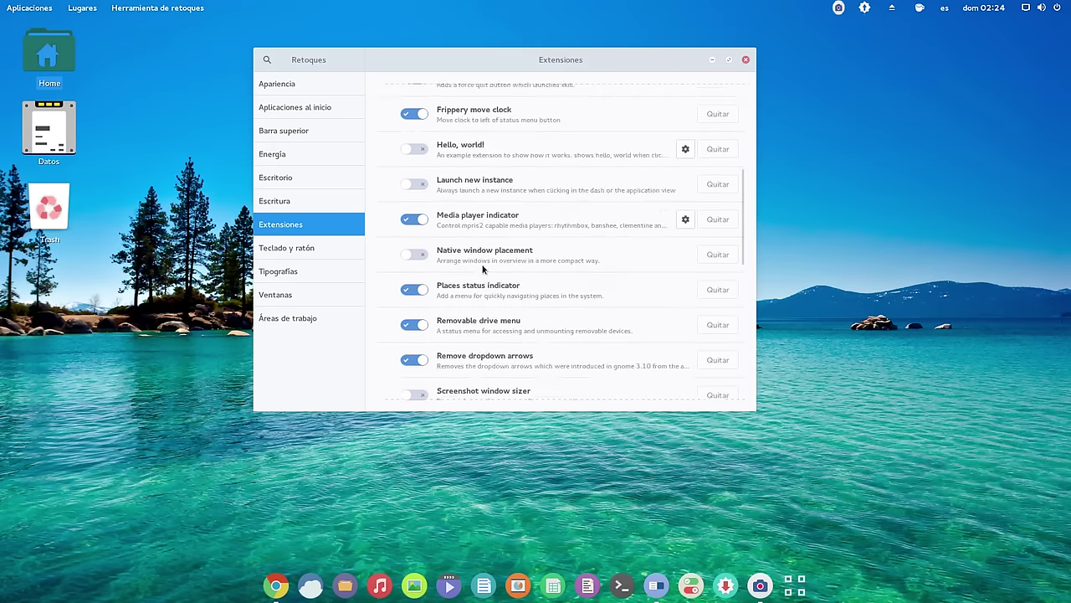
{"action": "left_click_drag", "start_coordinate": [572, 58], "coordinate": [665, 80]}
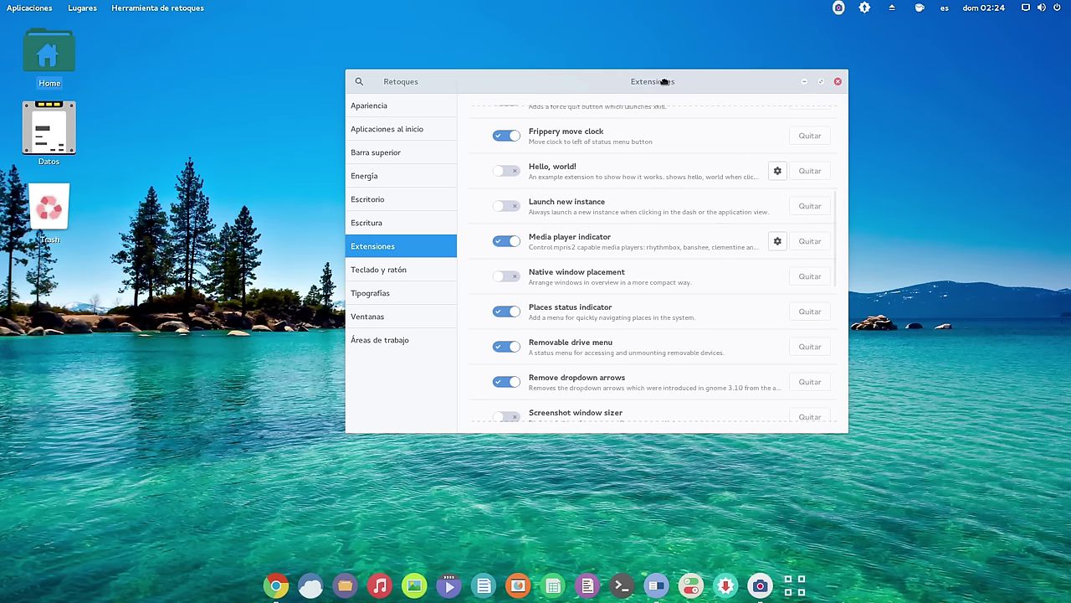
{"action": "left_click", "coordinate": [838, 81]}
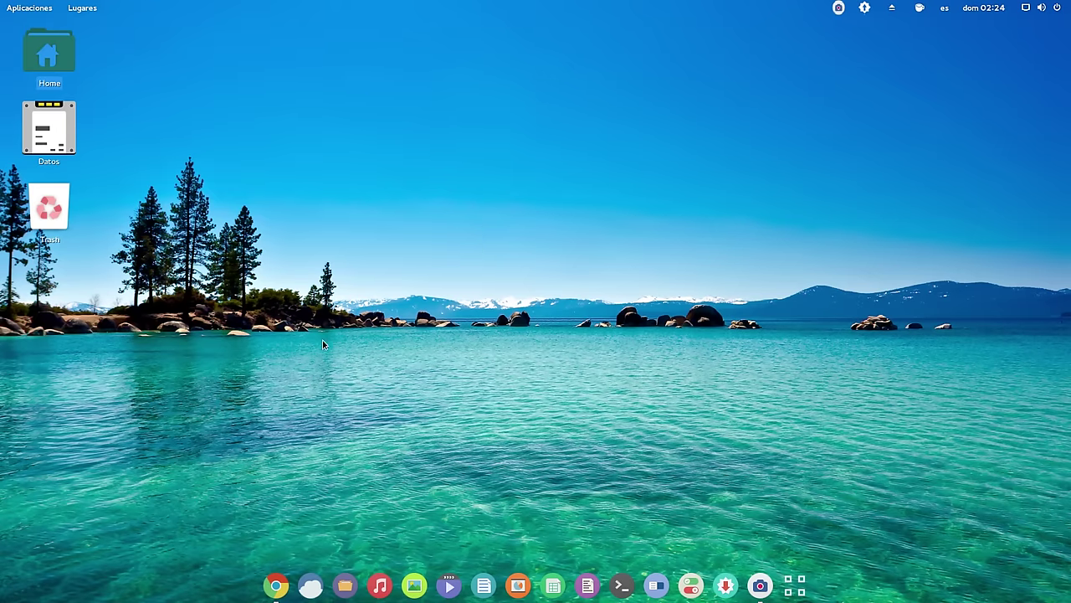
- Switch to Google Chrome, open a new tab, and view the browser's Información page before closing that page
{"action": "left_click", "coordinate": [276, 586]}
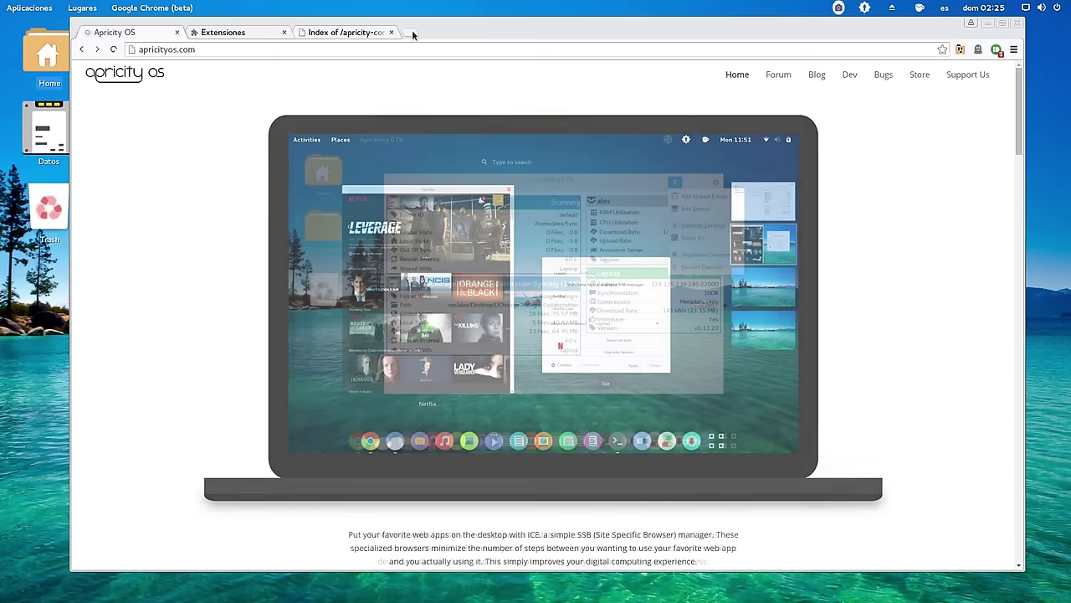
{"action": "left_click", "coordinate": [410, 33]}
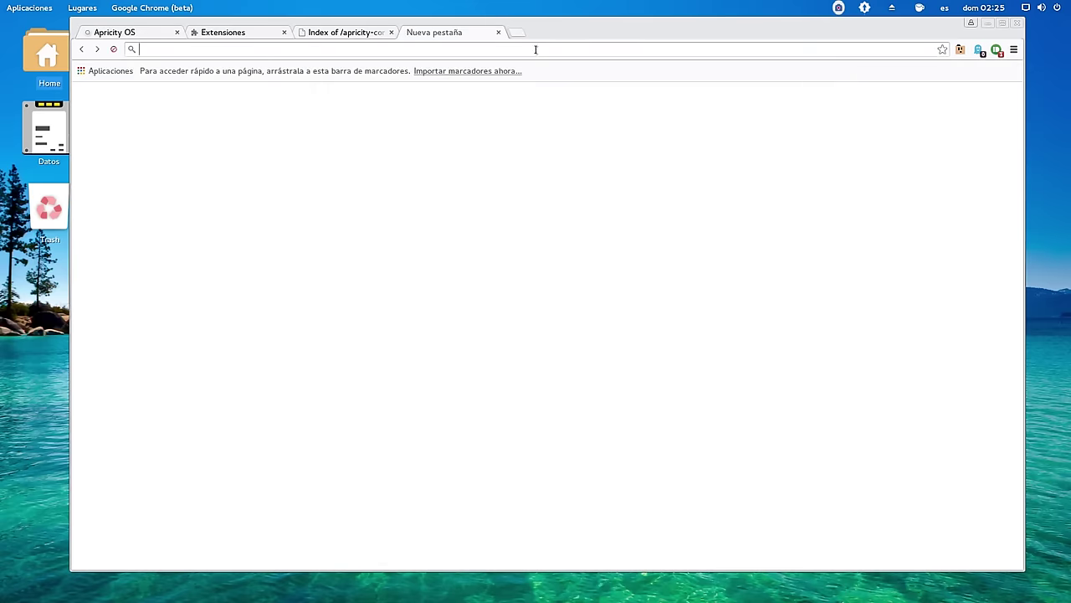
{"action": "left_click", "coordinate": [1013, 50]}
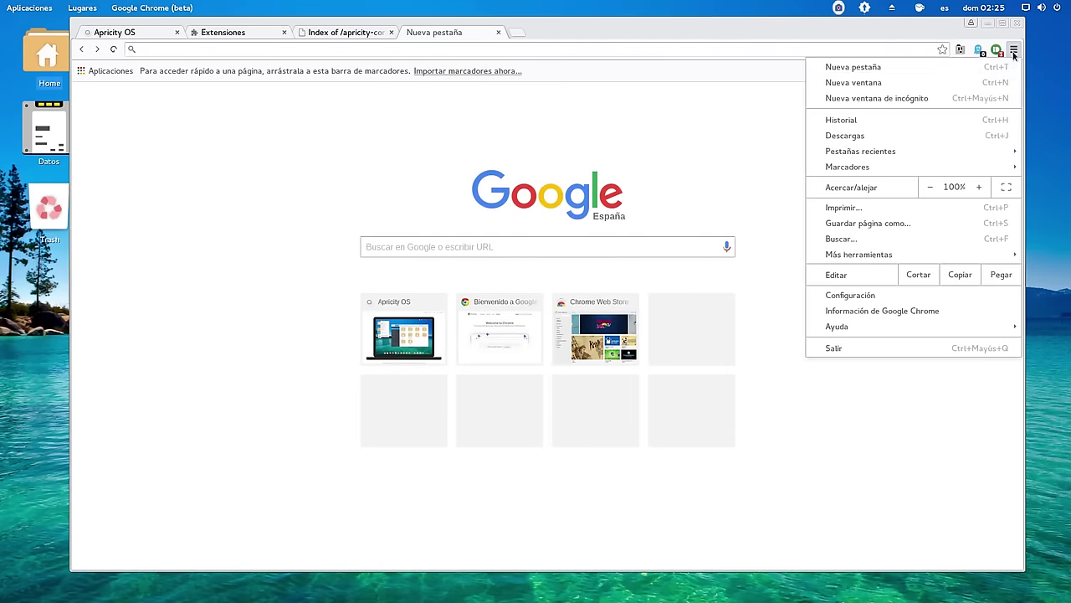
{"action": "left_click", "coordinate": [874, 314]}
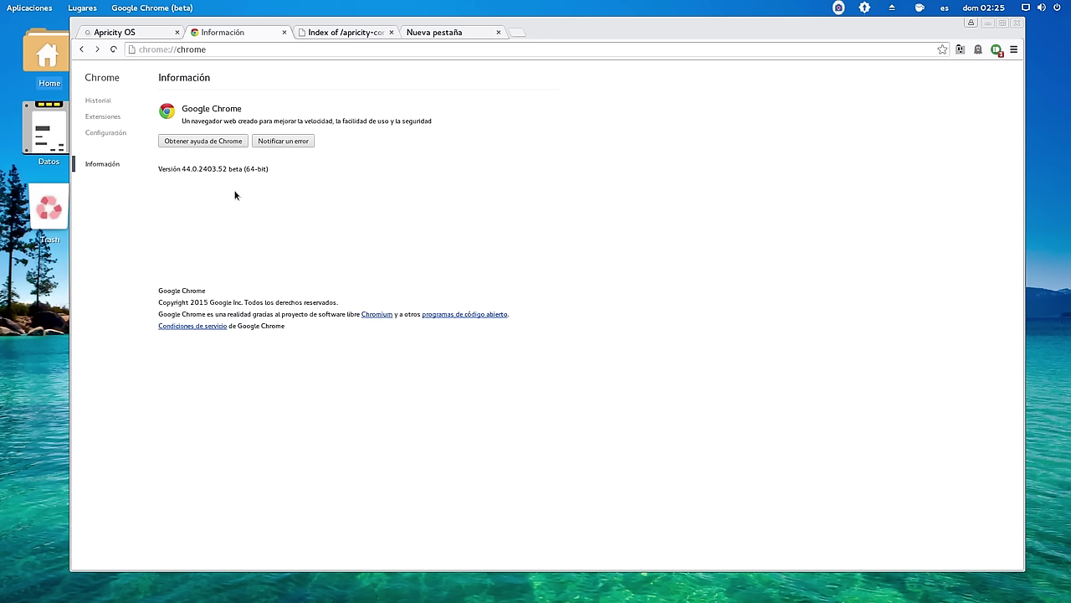
{"action": "left_click", "coordinate": [284, 32]}
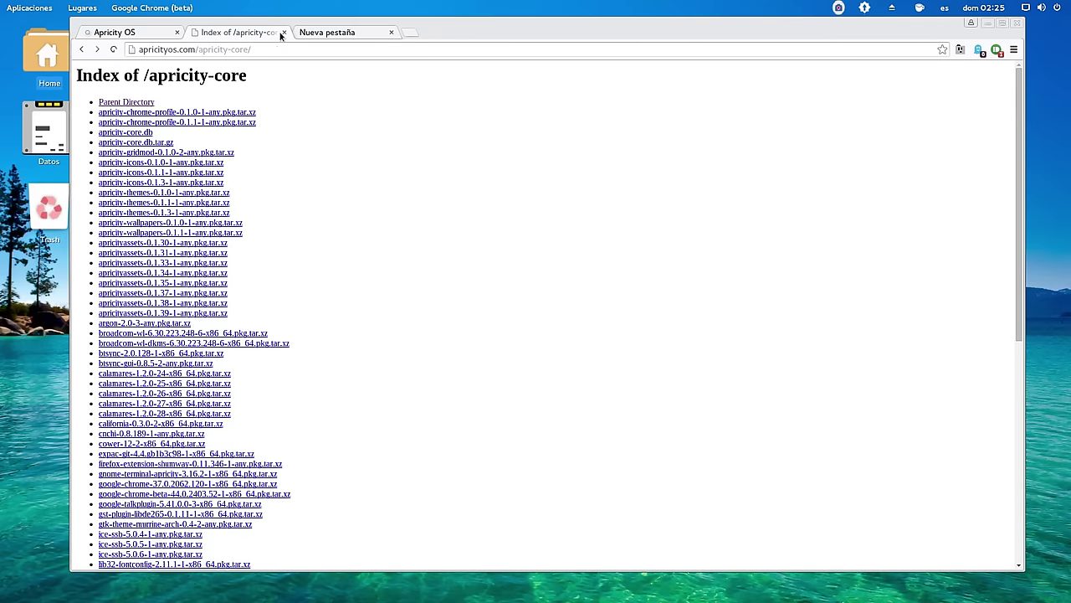
- Look at the Apricity OS and Nueva pestaña tabs, and shrink the Chrome window enough to uncover the dock
{"action": "left_click", "coordinate": [343, 34]}
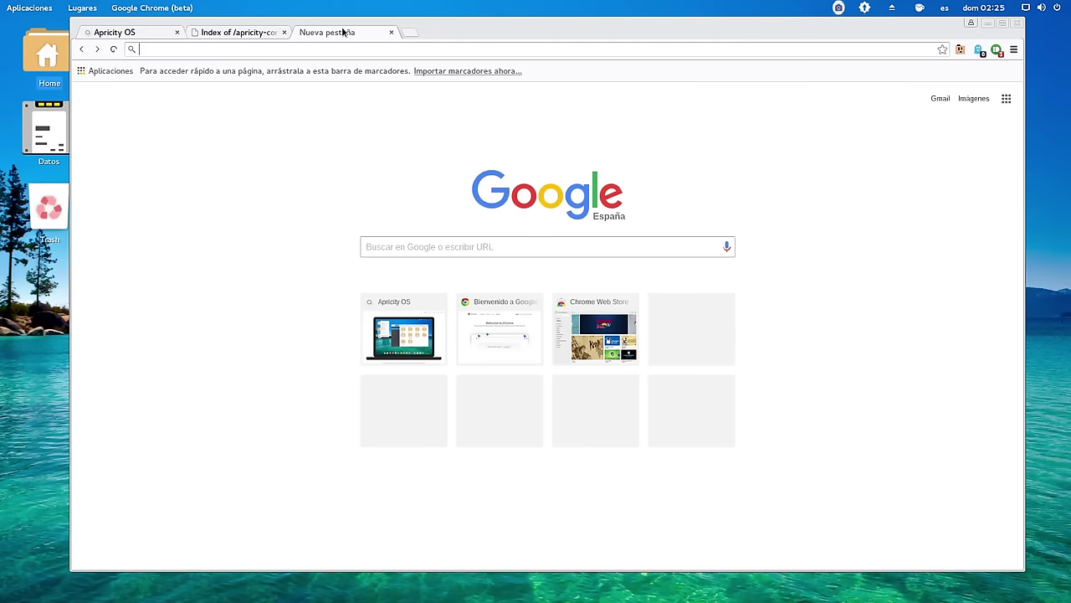
{"action": "left_click", "coordinate": [111, 36]}
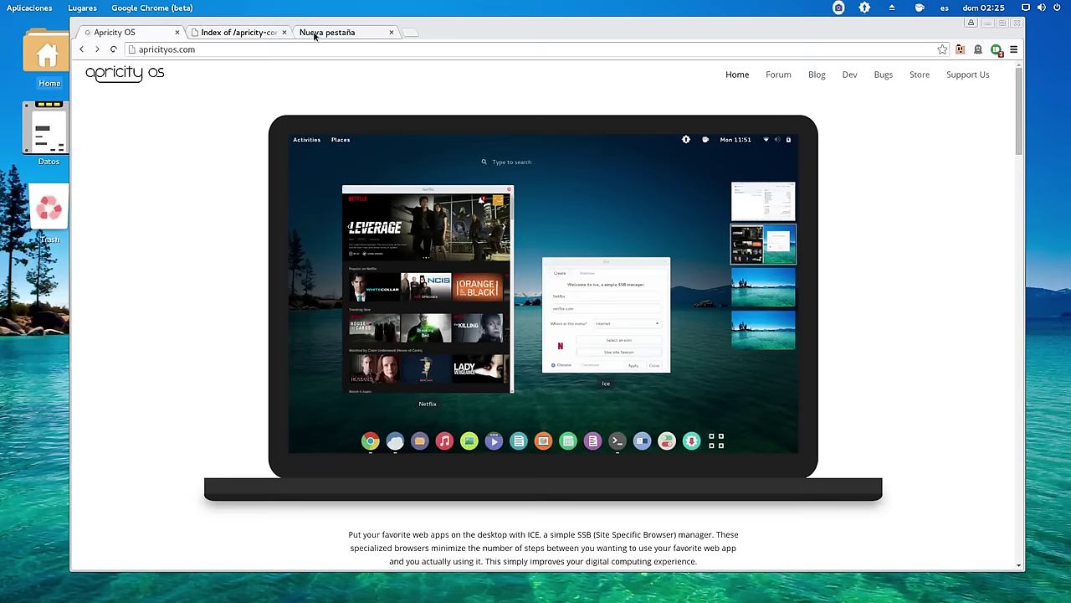
{"action": "left_click", "coordinate": [315, 36]}
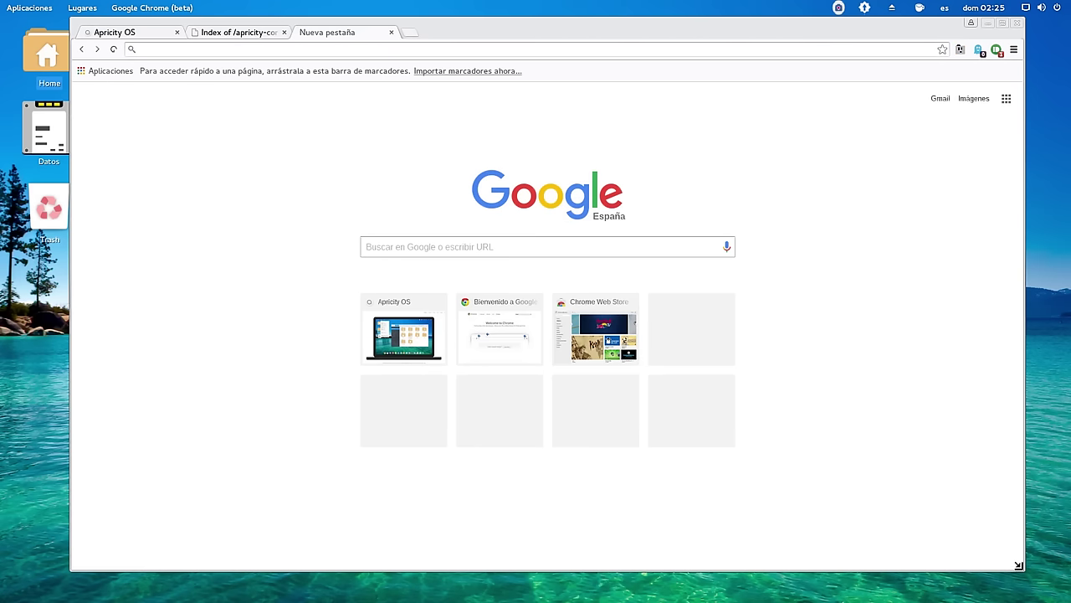
{"action": "left_click_drag", "start_coordinate": [1024, 571], "coordinate": [1013, 524]}
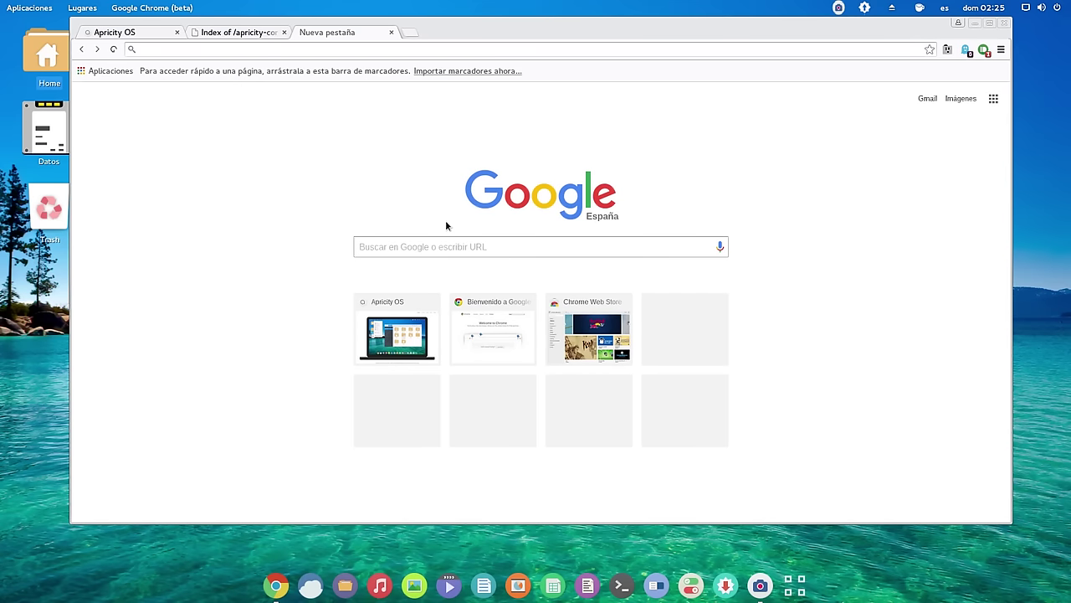
- Open Chrome's Configuración page in a new tab and switch to its Extensiones section
{"action": "left_click", "coordinate": [411, 32]}
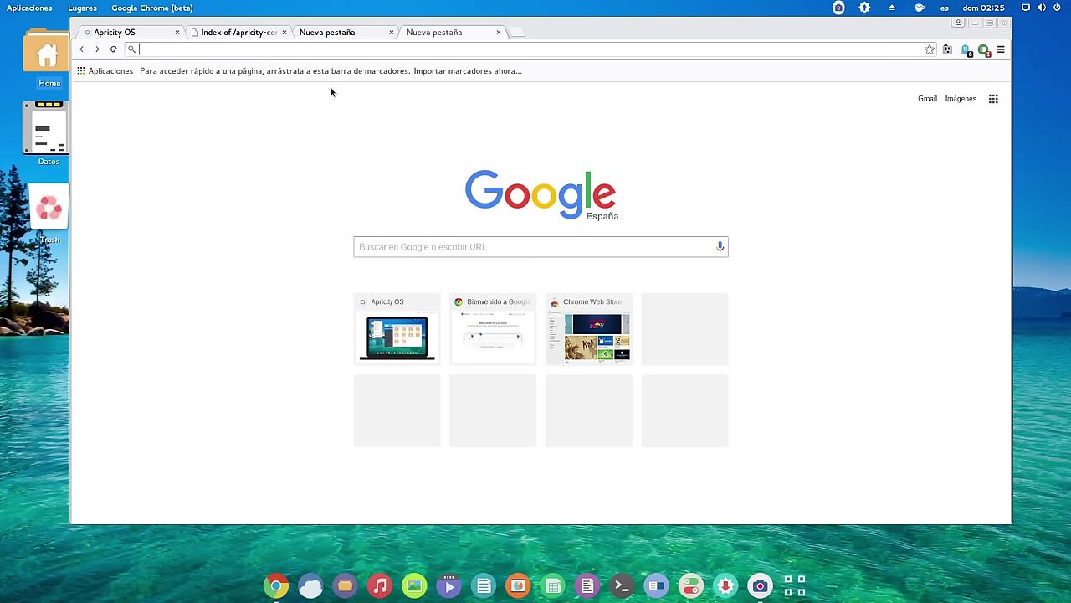
{"action": "left_click", "coordinate": [1001, 49]}
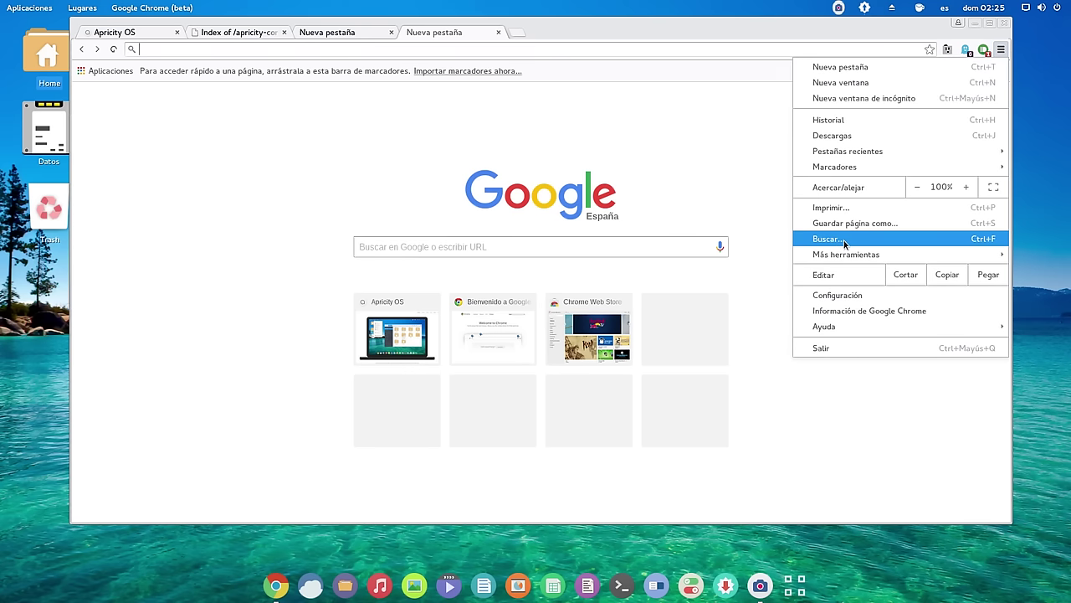
{"action": "left_click", "coordinate": [841, 294]}
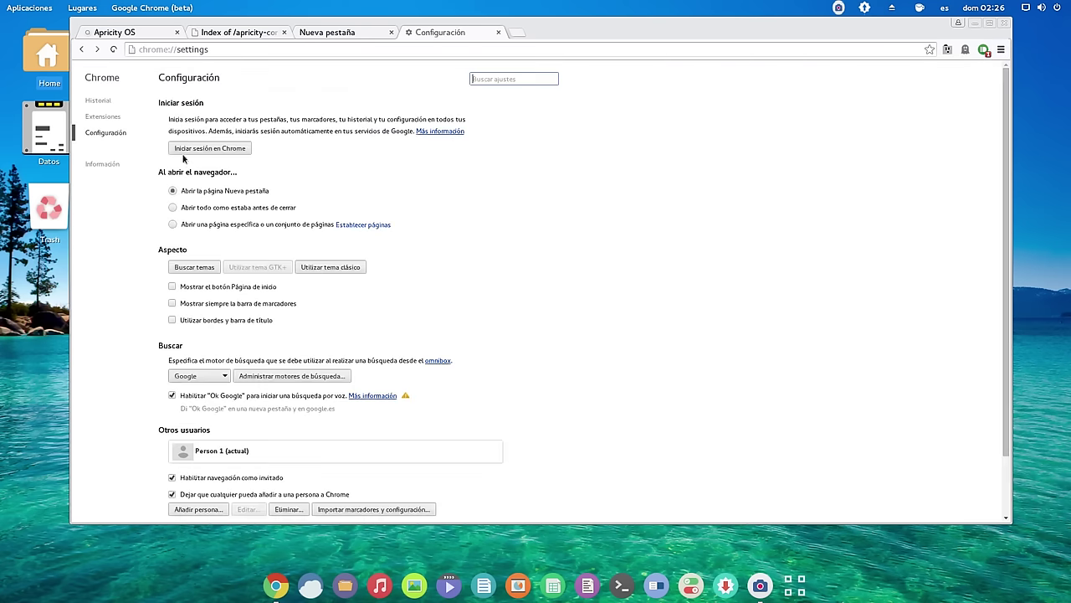
{"action": "left_click", "coordinate": [102, 117]}
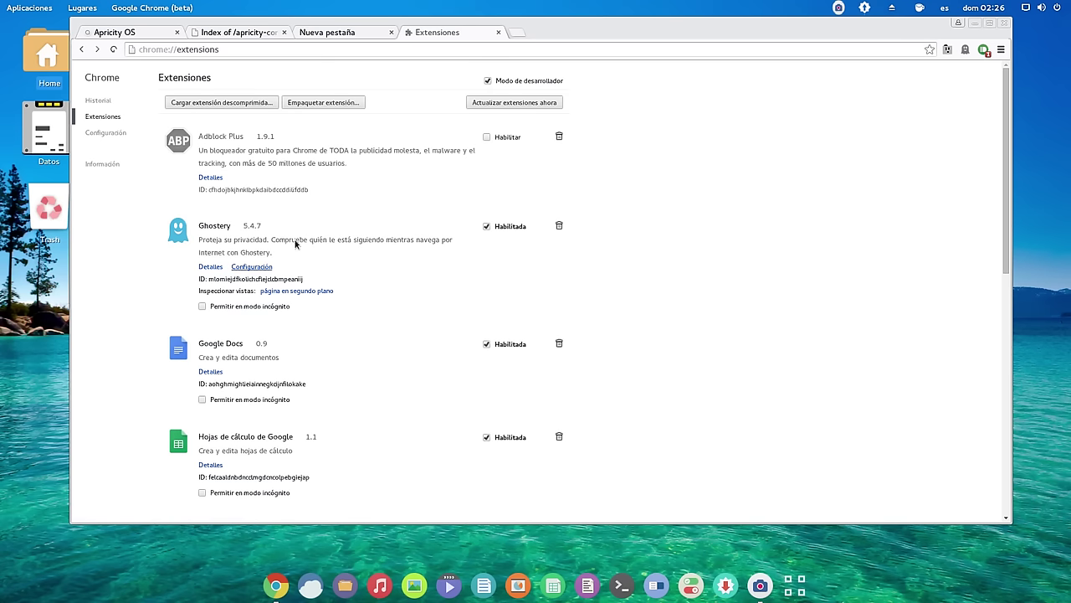
- Look through the installed Chrome extensions from Adblock Plus and Ghostery down to The Great Suspender
{"action": "scroll", "coordinate": [296, 304], "scroll_direction": "down", "scroll_amount": 2}
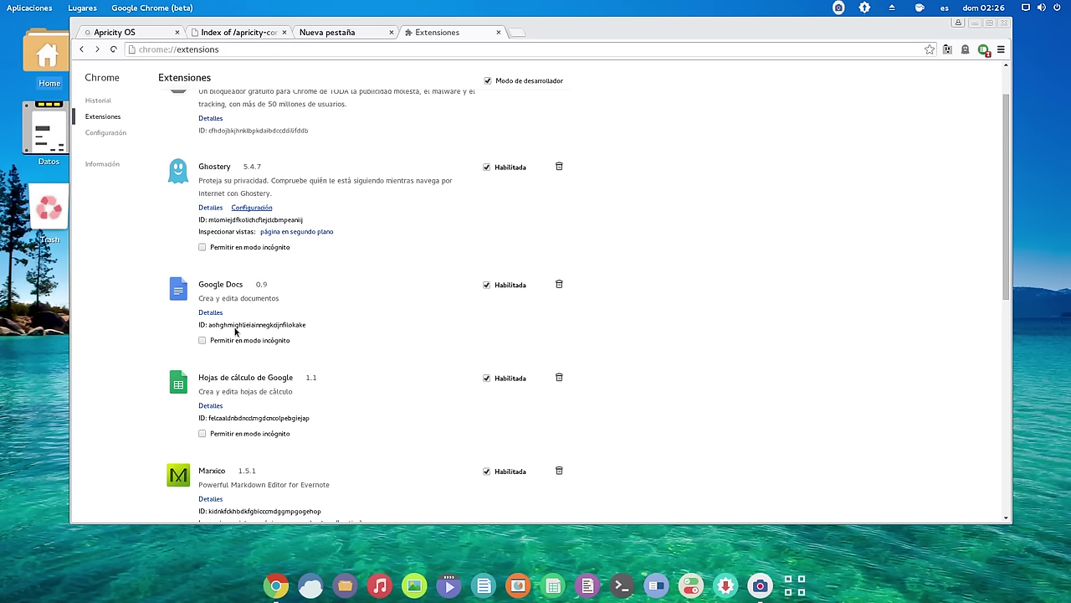
{"action": "scroll", "coordinate": [237, 328], "scroll_direction": "down", "scroll_amount": 2}
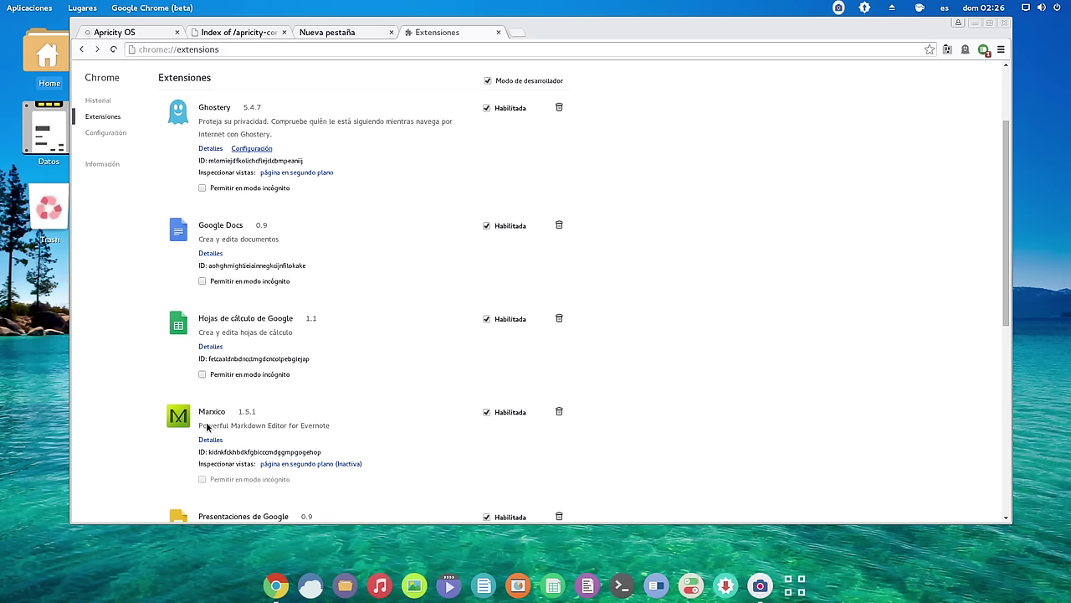
{"action": "scroll", "coordinate": [236, 429], "scroll_direction": "down", "scroll_amount": 1}
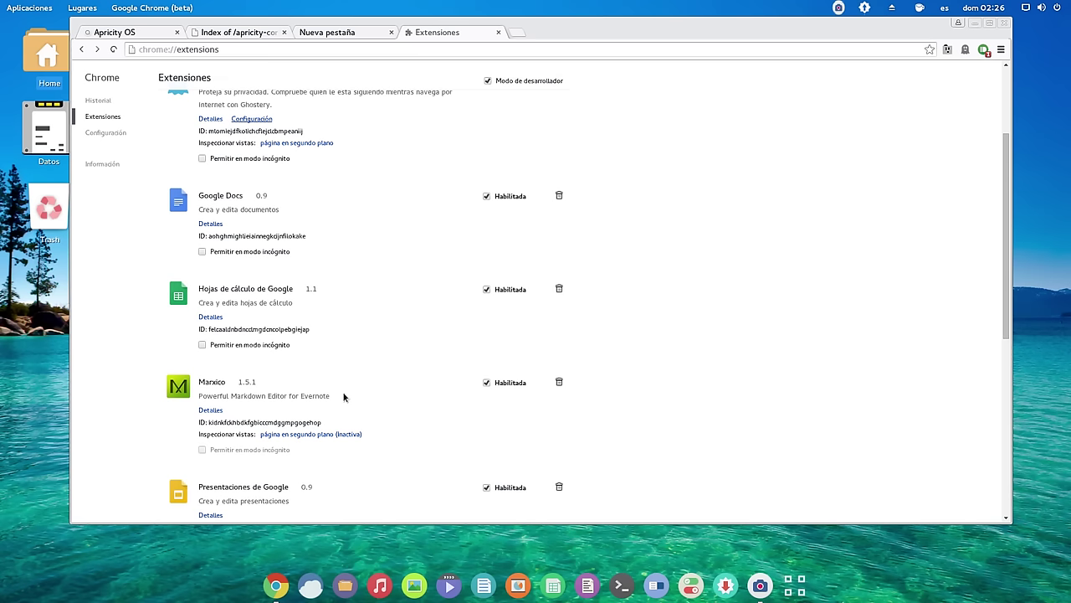
{"action": "scroll", "coordinate": [444, 396], "scroll_direction": "down", "scroll_amount": 2}
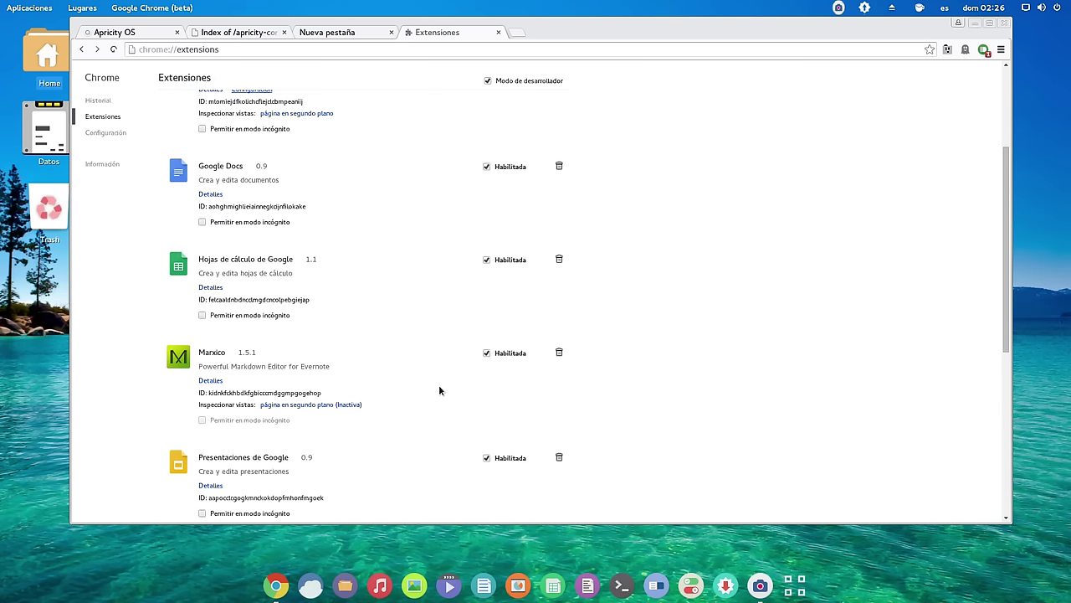
{"action": "scroll", "coordinate": [407, 372], "scroll_direction": "down", "scroll_amount": 5}
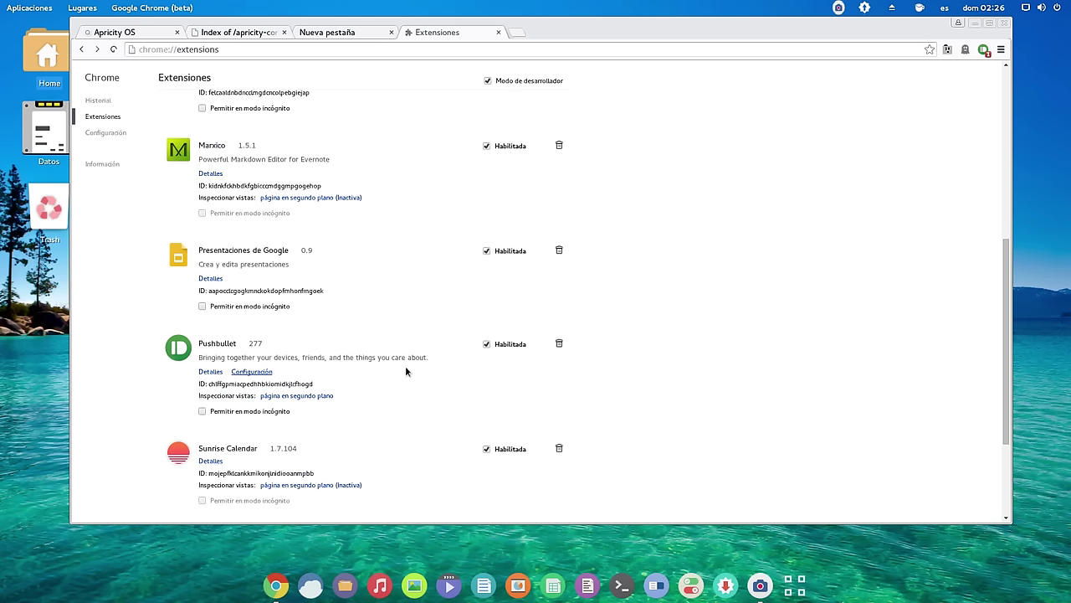
{"action": "scroll", "coordinate": [406, 371], "scroll_direction": "down", "scroll_amount": 1}
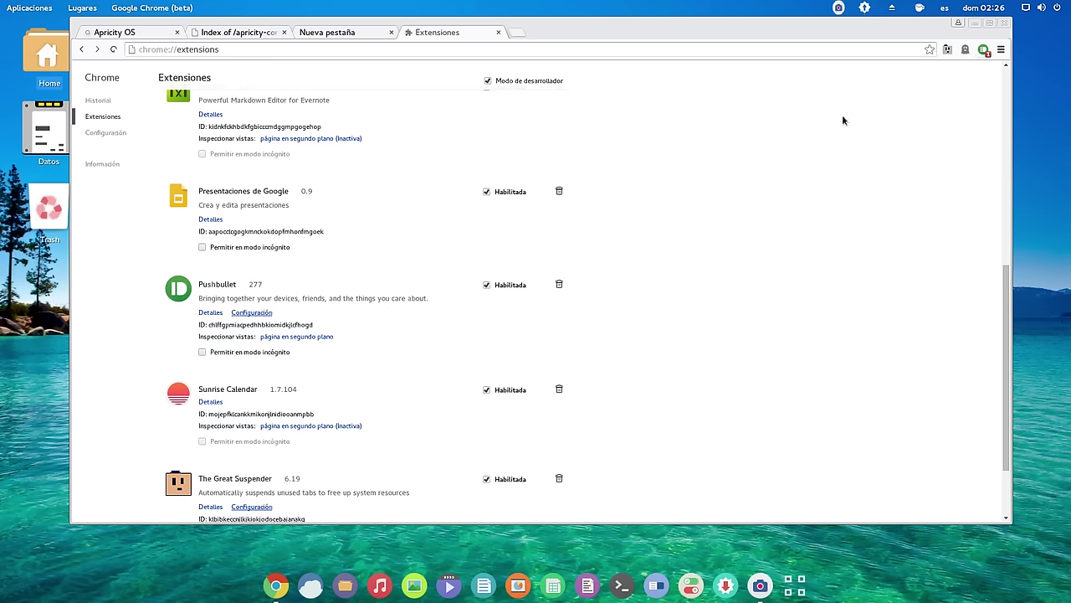
{"action": "scroll", "coordinate": [401, 311], "scroll_direction": "down", "scroll_amount": 1}
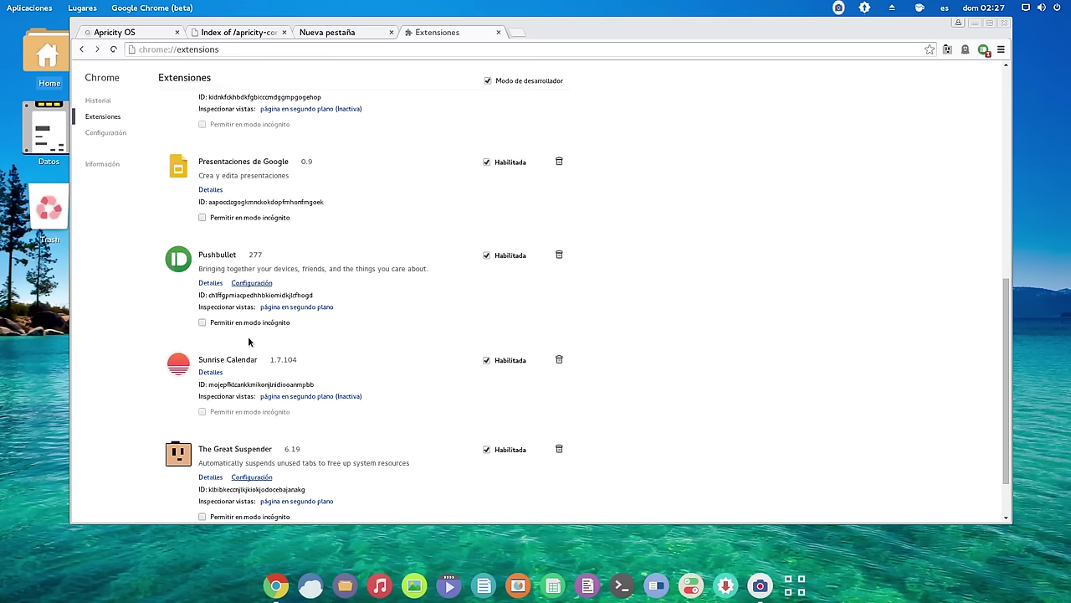
- Look through the last installed extensions down to The Great Suspender, and switch to the Apricity OS website tab
{"action": "scroll", "coordinate": [243, 343], "scroll_direction": "down", "scroll_amount": 2}
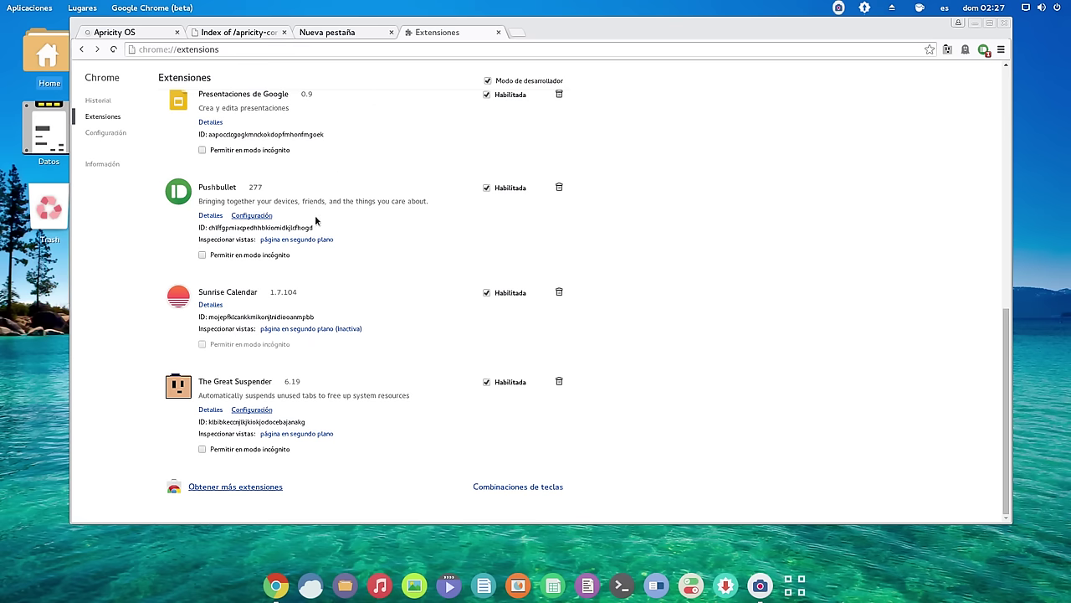
{"action": "scroll", "coordinate": [318, 223], "scroll_direction": "up", "scroll_amount": 2}
{"action": "left_click", "coordinate": [356, 32]}
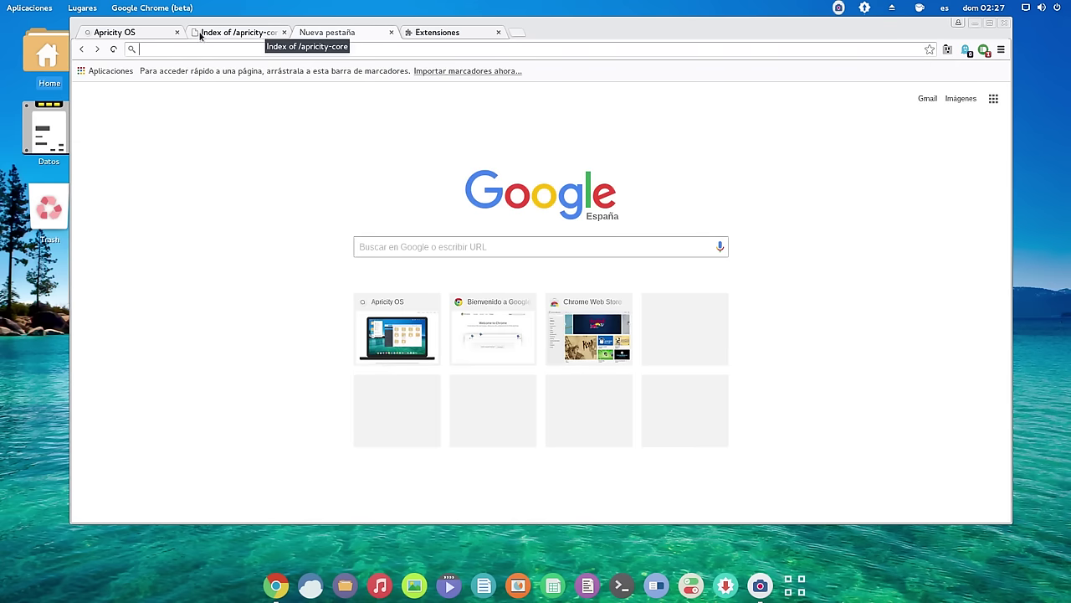
{"action": "left_click", "coordinate": [162, 33]}
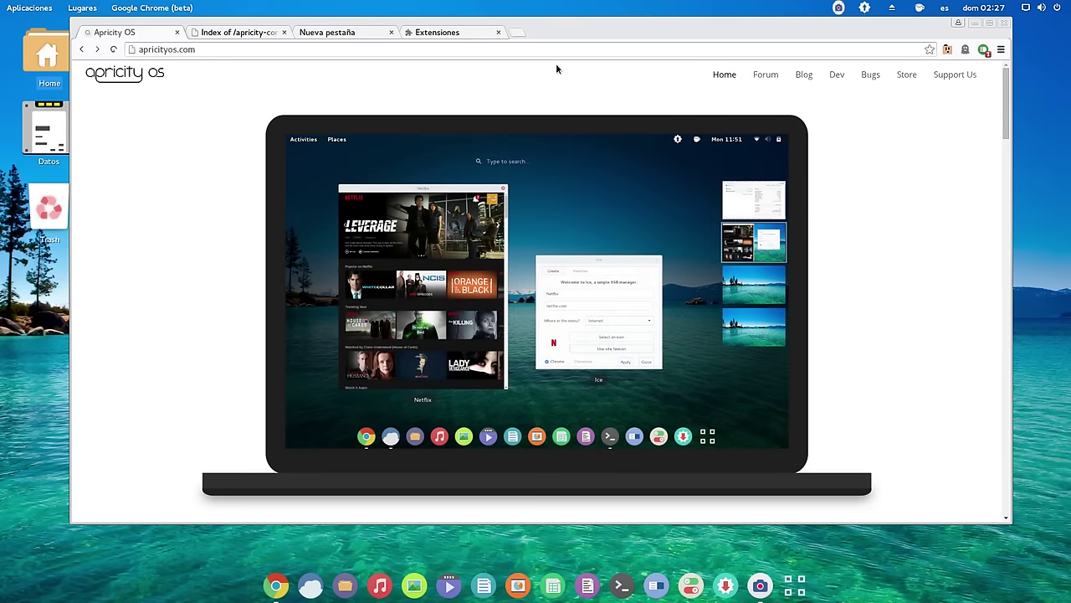
- Look over the Apricity OS home page down to its Download section, and highlight the note about 32-bit machines
{"action": "scroll", "coordinate": [347, 181], "scroll_direction": "down", "scroll_amount": 6}
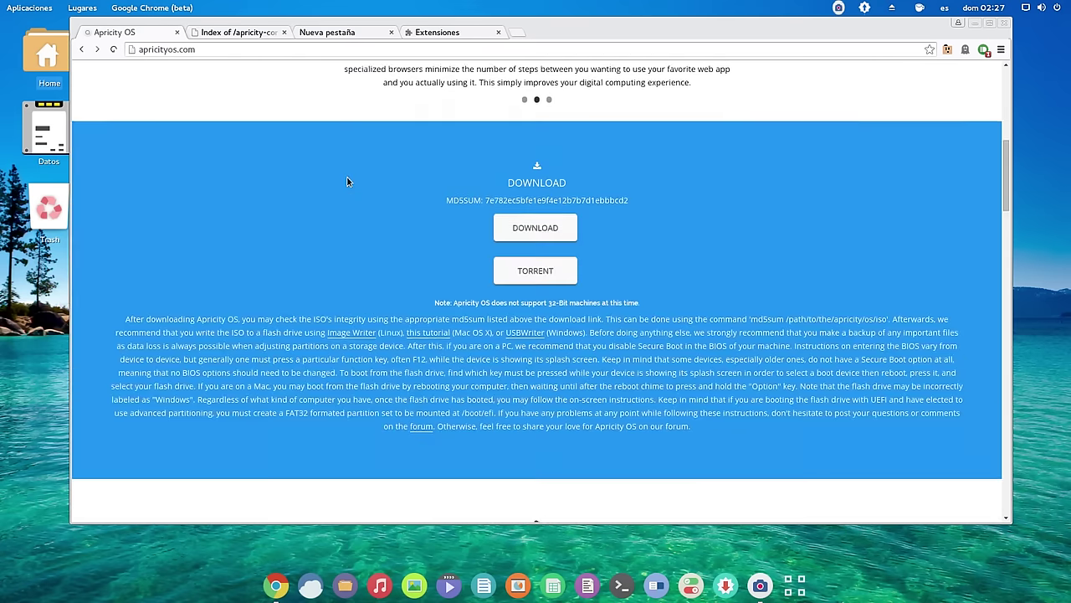
{"action": "scroll", "coordinate": [347, 181], "scroll_direction": "up", "scroll_amount": 6}
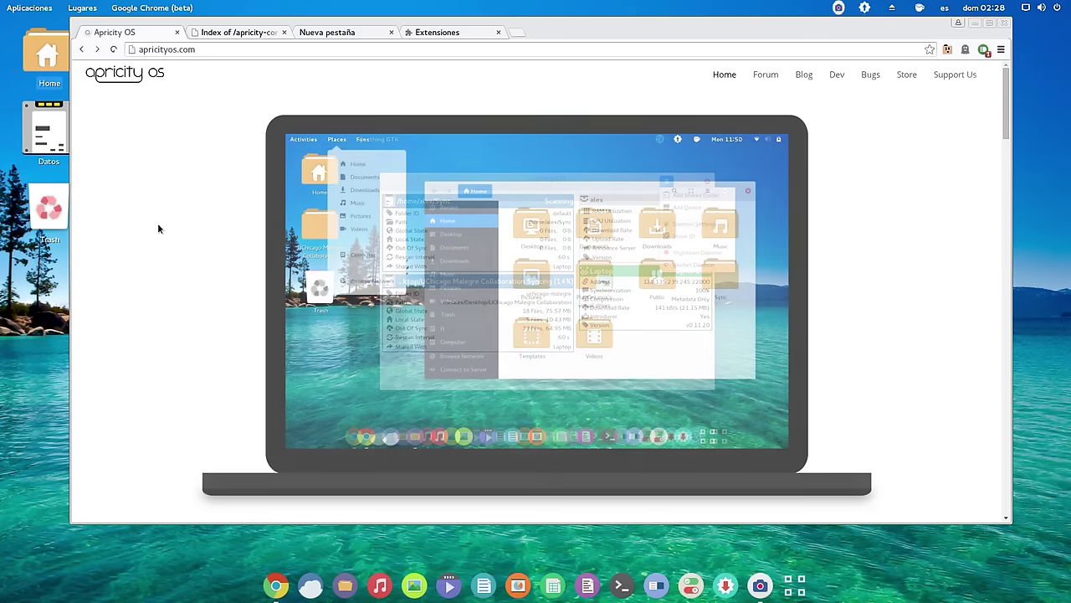
{"action": "scroll", "coordinate": [160, 222], "scroll_direction": "down", "scroll_amount": 2}
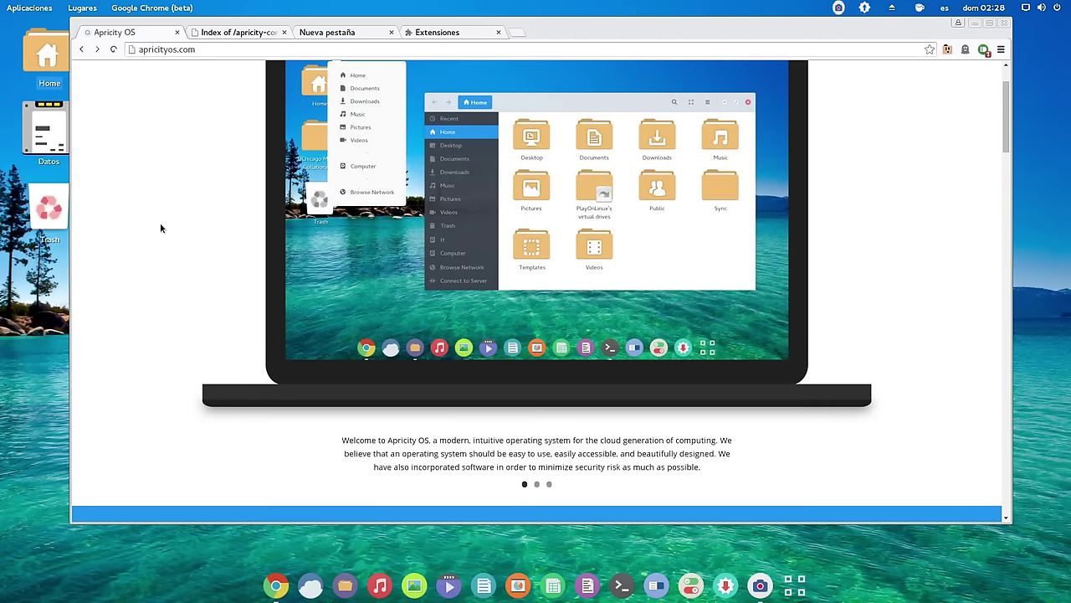
{"action": "scroll", "coordinate": [160, 223], "scroll_direction": "down", "scroll_amount": 3}
{"action": "scroll", "coordinate": [159, 223], "scroll_direction": "down", "scroll_amount": 2}
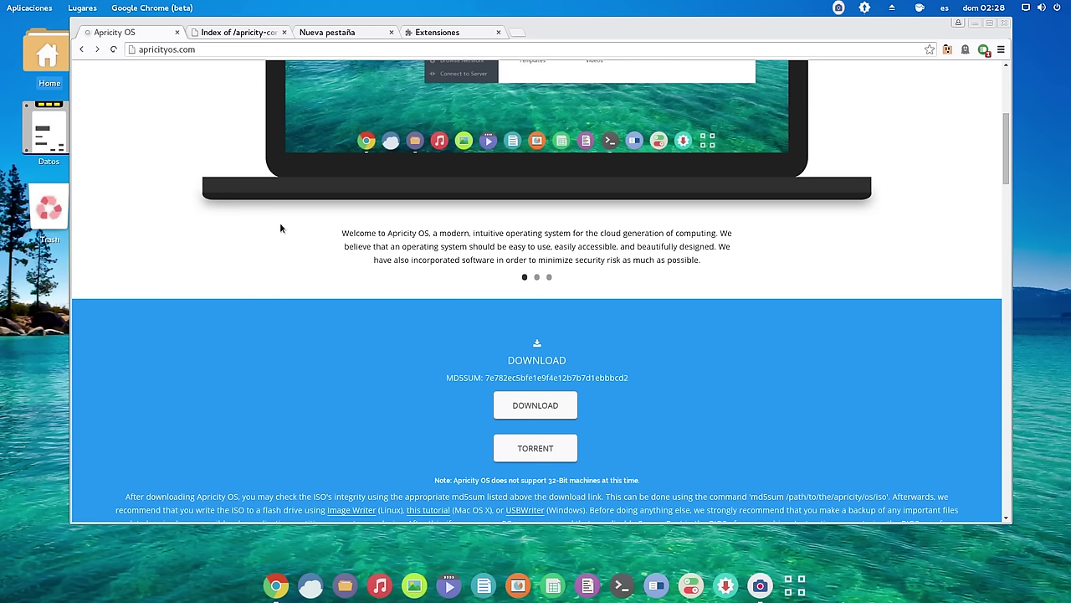
{"action": "scroll", "coordinate": [674, 243], "scroll_direction": "down", "scroll_amount": 1}
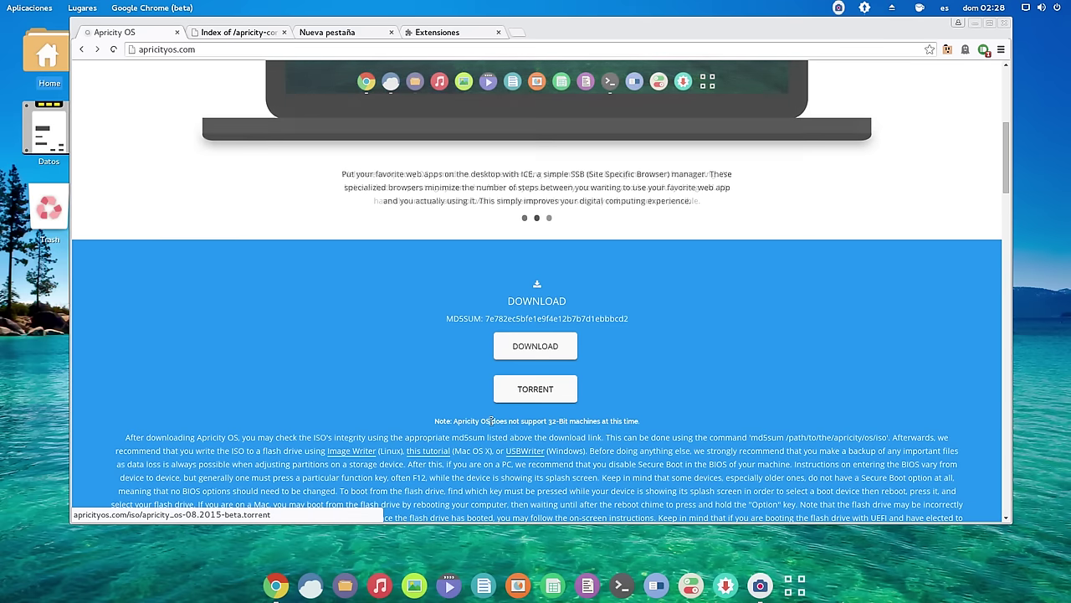
{"action": "left_click_drag", "start_coordinate": [652, 427], "coordinate": [429, 421]}
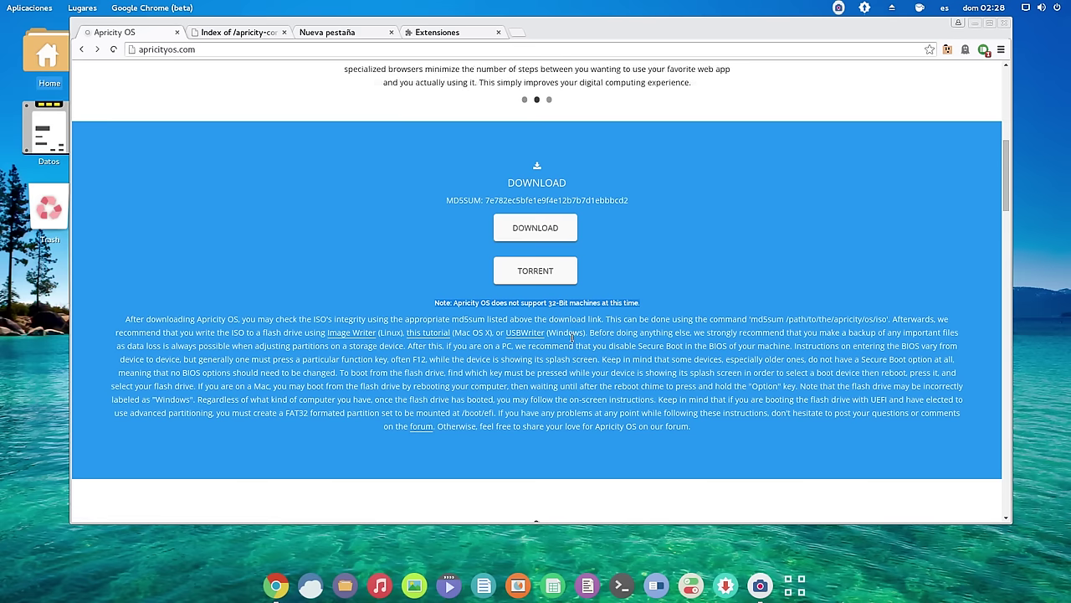
- Read the ICE, Performance and Battery Usage sections of the Apricity OS home page
{"action": "scroll", "coordinate": [636, 329], "scroll_direction": "down", "scroll_amount": 1}
{"action": "scroll", "coordinate": [636, 329], "scroll_direction": "down", "scroll_amount": 3}
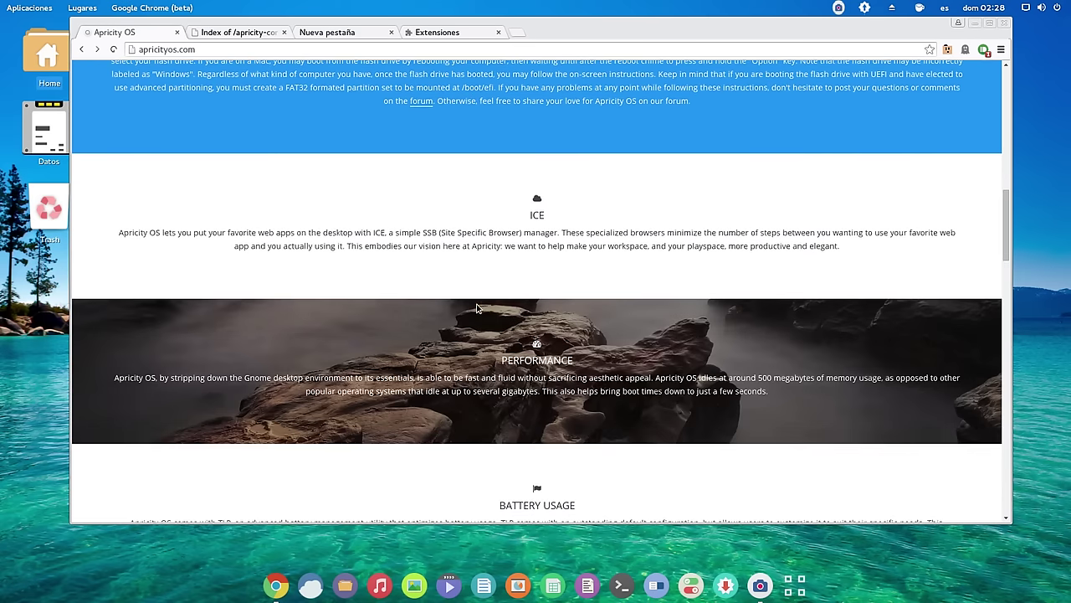
{"action": "scroll", "coordinate": [409, 300], "scroll_direction": "down", "scroll_amount": 1}
{"action": "scroll", "coordinate": [427, 291], "scroll_direction": "down", "scroll_amount": 1}
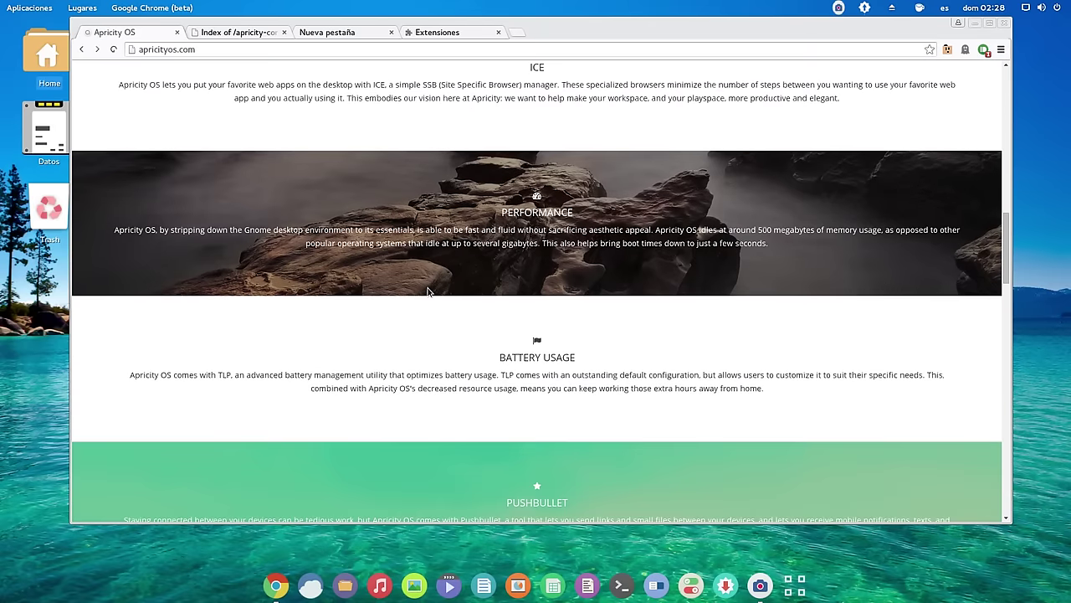
{"action": "scroll", "coordinate": [444, 281], "scroll_direction": "up", "scroll_amount": 1}
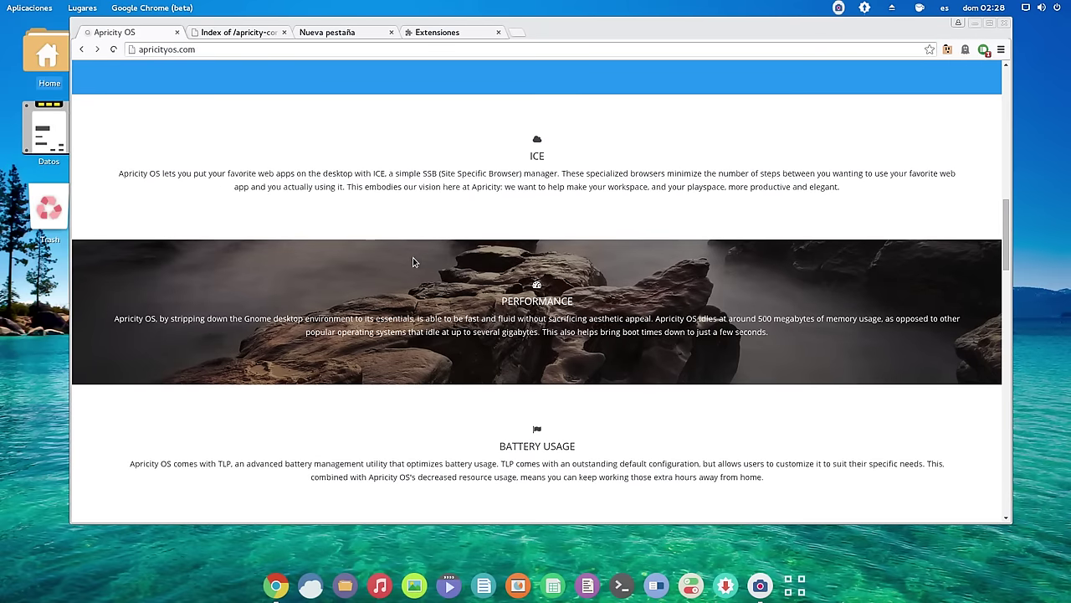
{"action": "scroll", "coordinate": [427, 268], "scroll_direction": "down", "scroll_amount": 1}
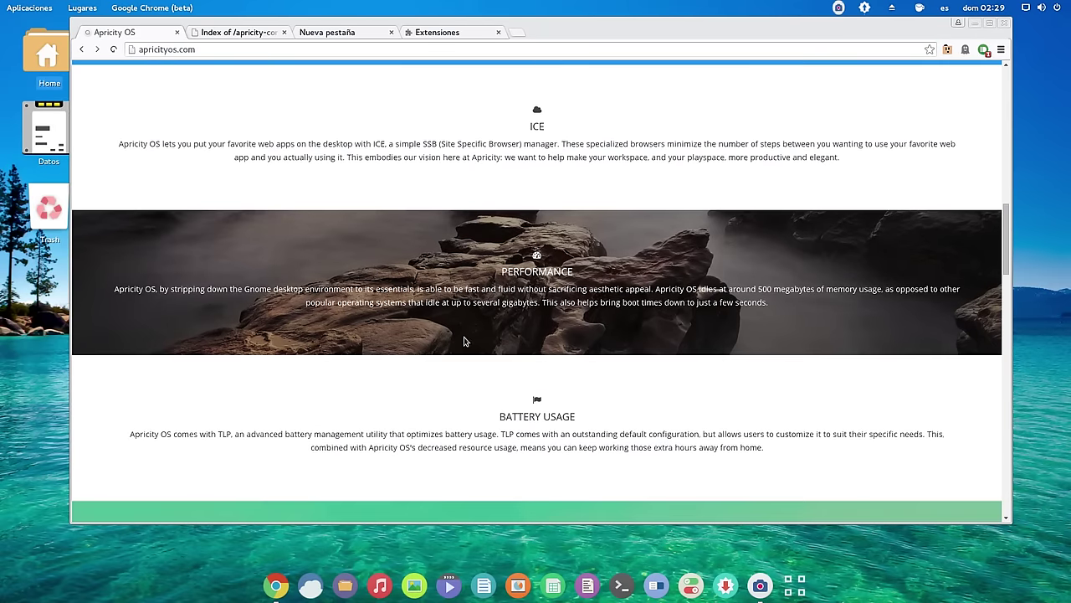
{"action": "scroll", "coordinate": [510, 368], "scroll_direction": "down", "scroll_amount": 2}
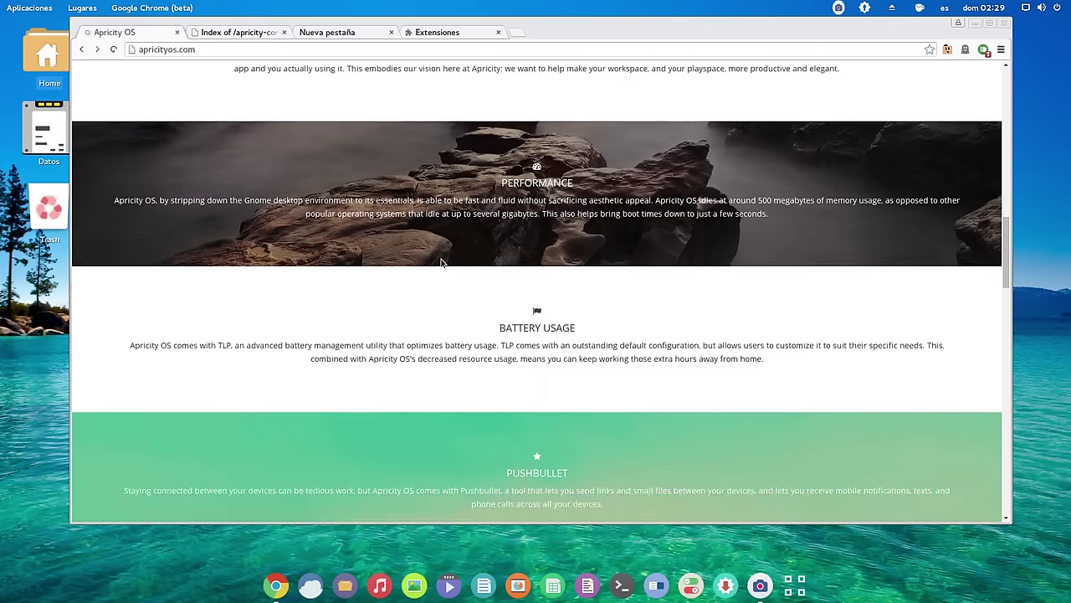
- Read the home page sections from Pushbullet and Utilizing Windows Programs through Syncthing and SBackup to Liquid Prompt
{"action": "scroll", "coordinate": [441, 263], "scroll_direction": "down", "scroll_amount": 2}
{"action": "scroll", "coordinate": [441, 264], "scroll_direction": "down", "scroll_amount": 3}
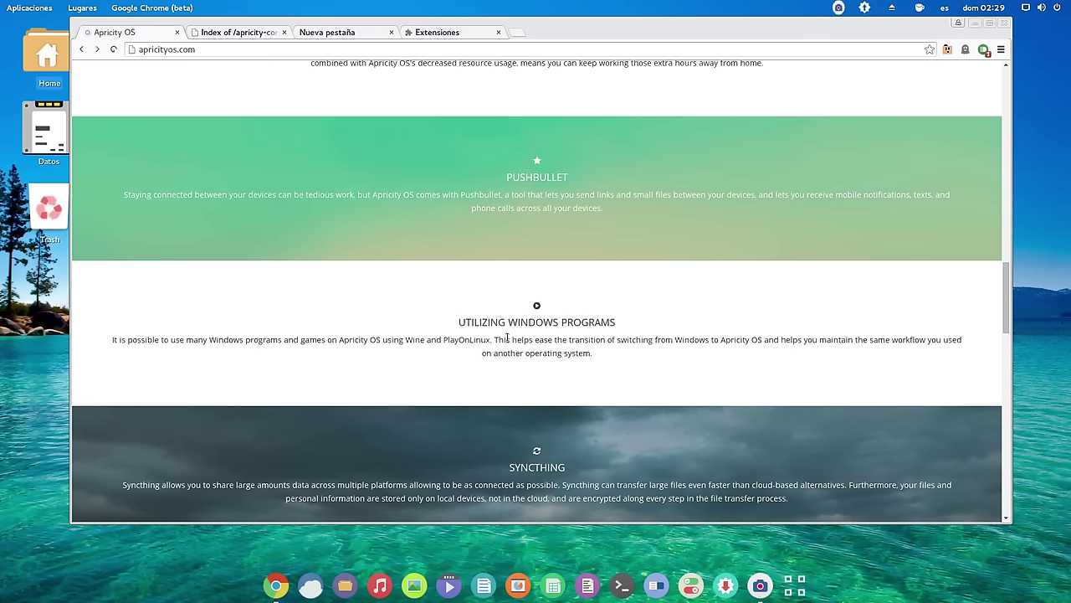
{"action": "scroll", "coordinate": [476, 371], "scroll_direction": "down", "scroll_amount": 2}
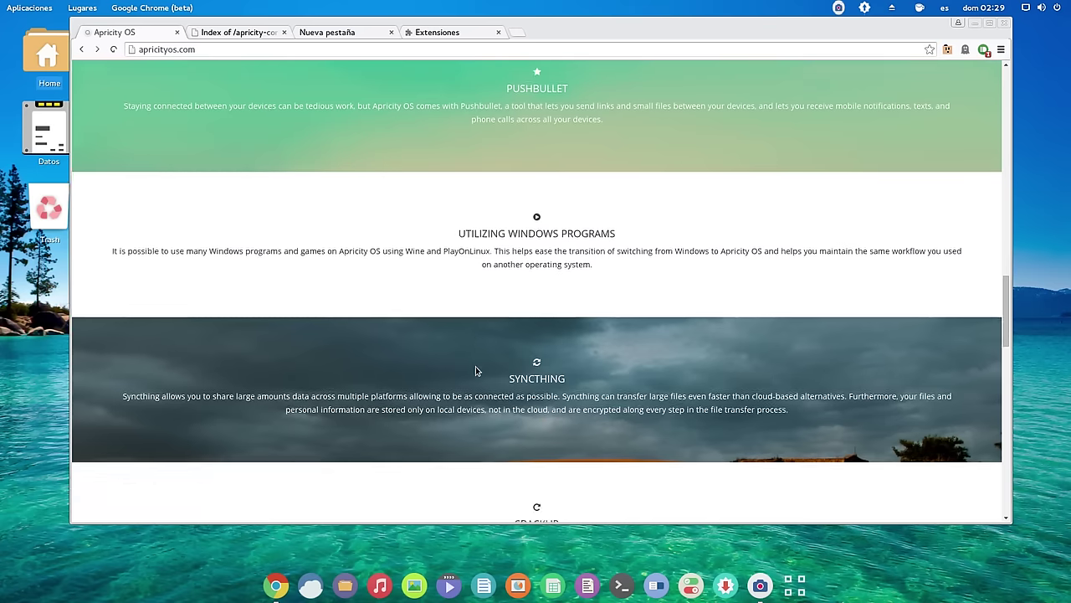
{"action": "scroll", "coordinate": [476, 371], "scroll_direction": "down", "scroll_amount": 4}
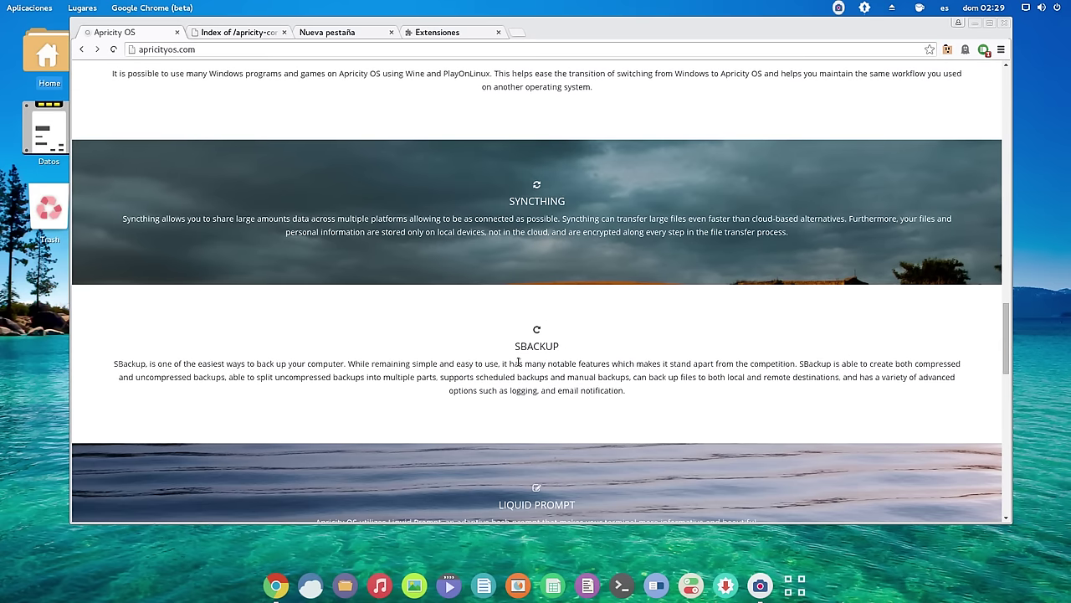
{"action": "scroll", "coordinate": [519, 361], "scroll_direction": "down", "scroll_amount": 2}
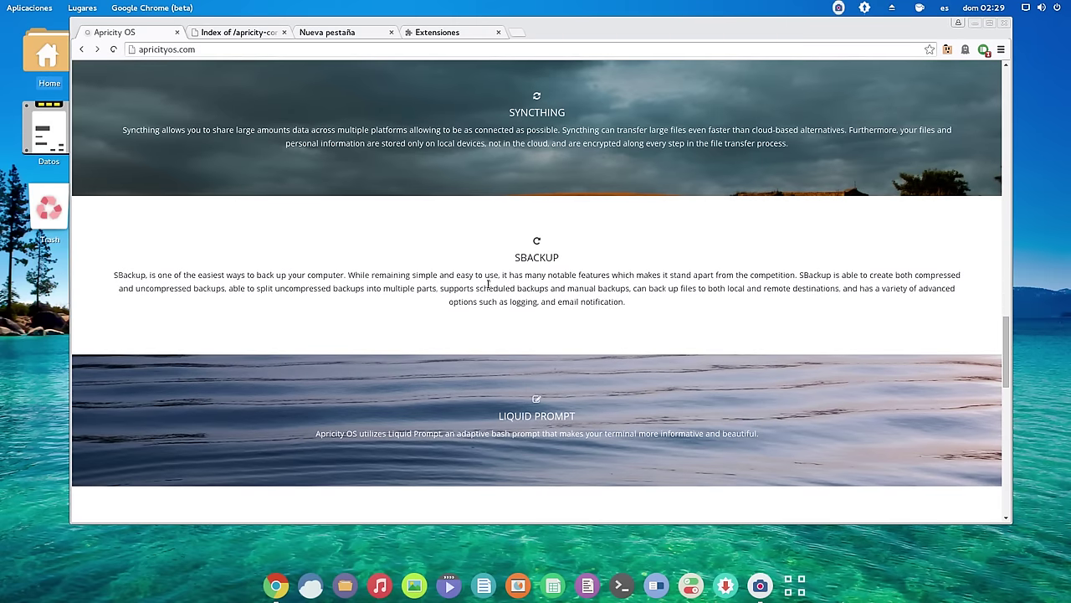
{"action": "scroll", "coordinate": [488, 284], "scroll_direction": "down", "scroll_amount": 1}
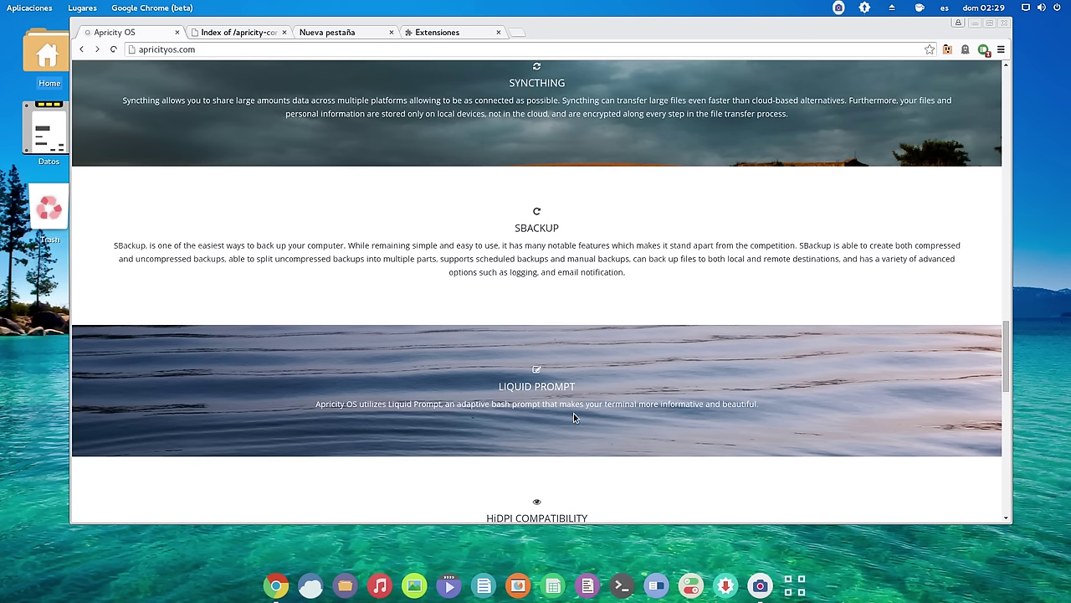
- Open a terminal over the browser, enlarge and reposition it to view its prompt, and close it
{"action": "left_click", "coordinate": [622, 585]}
{"action": "left_click_drag", "start_coordinate": [237, 23], "coordinate": [445, 113]}
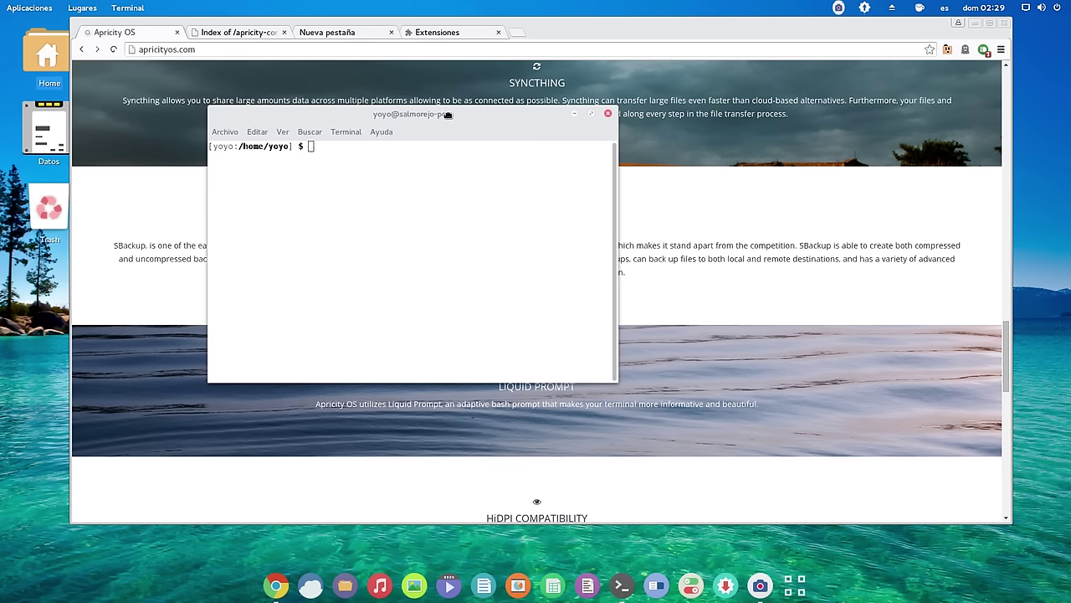
{"action": "left_click_drag", "start_coordinate": [616, 381], "coordinate": [947, 487]}
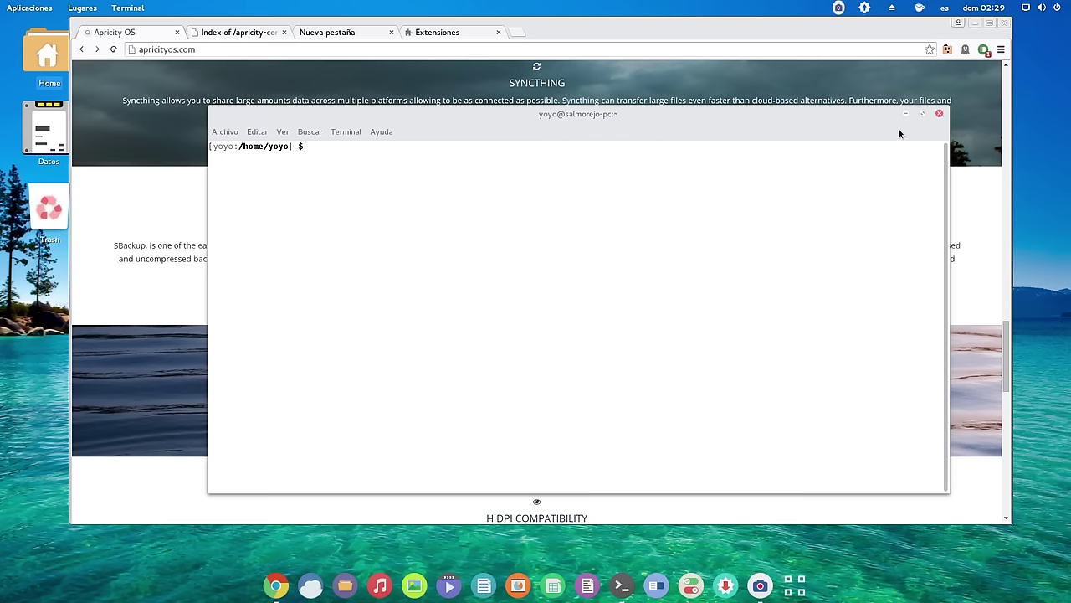
{"action": "left_click_drag", "start_coordinate": [631, 111], "coordinate": [590, 134]}
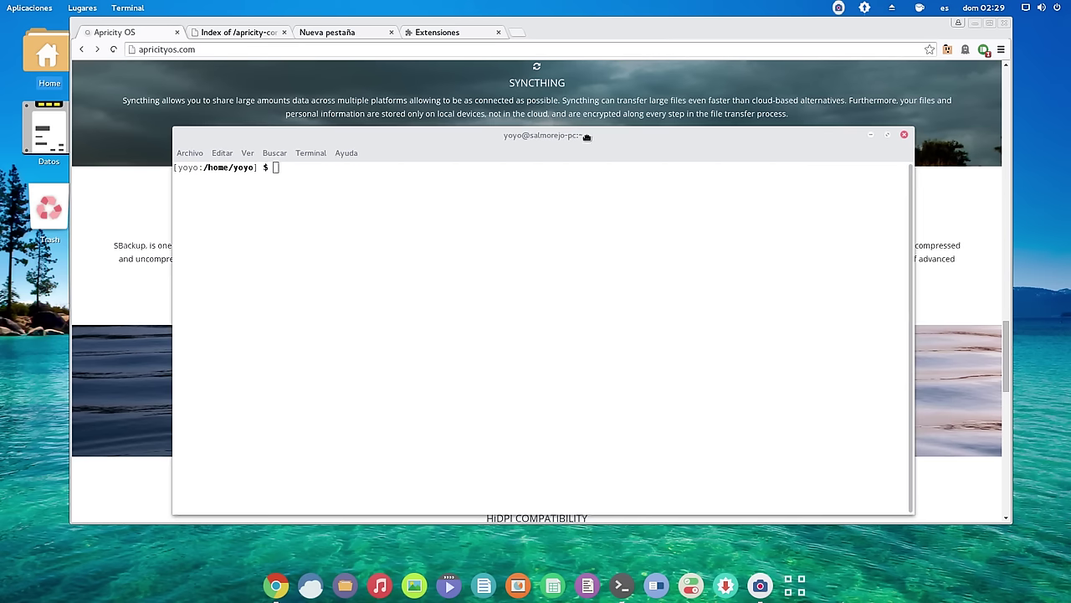
{"action": "left_click", "coordinate": [903, 136]}
- Read the HiDPI Compatibility and Included Applications sections, and open the full application list on GitHub
{"action": "scroll", "coordinate": [551, 267], "scroll_direction": "down", "scroll_amount": 4}
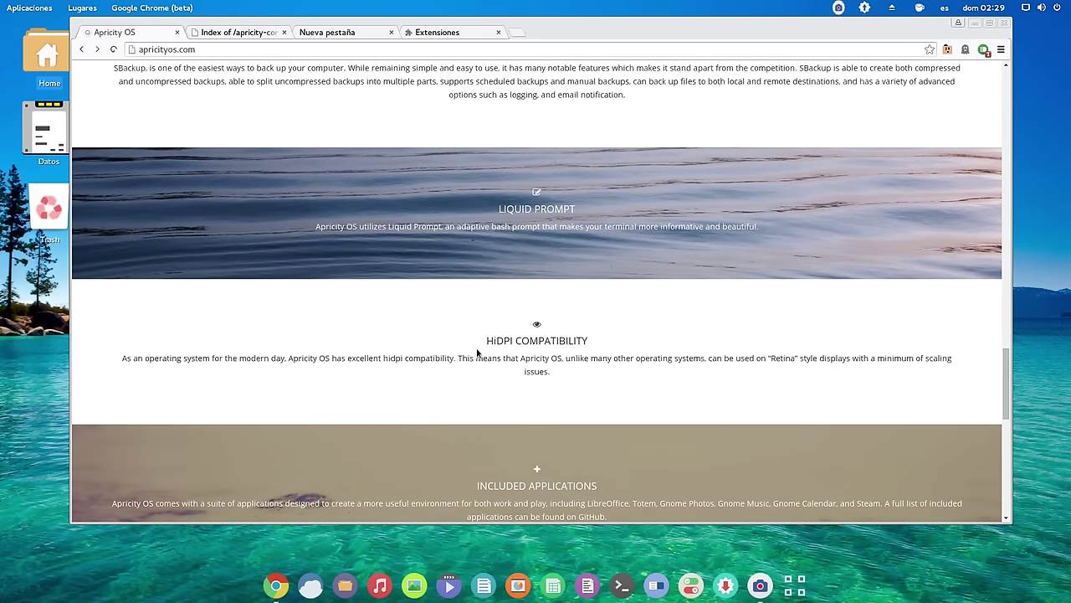
{"action": "scroll", "coordinate": [453, 340], "scroll_direction": "down", "scroll_amount": 1}
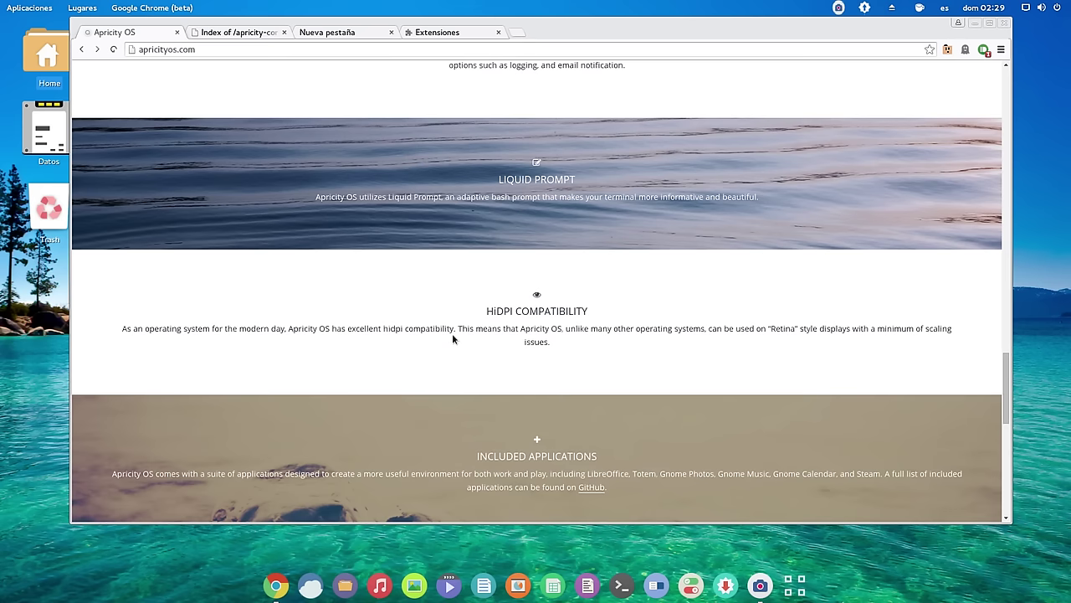
{"action": "scroll", "coordinate": [347, 281], "scroll_direction": "down", "scroll_amount": 4}
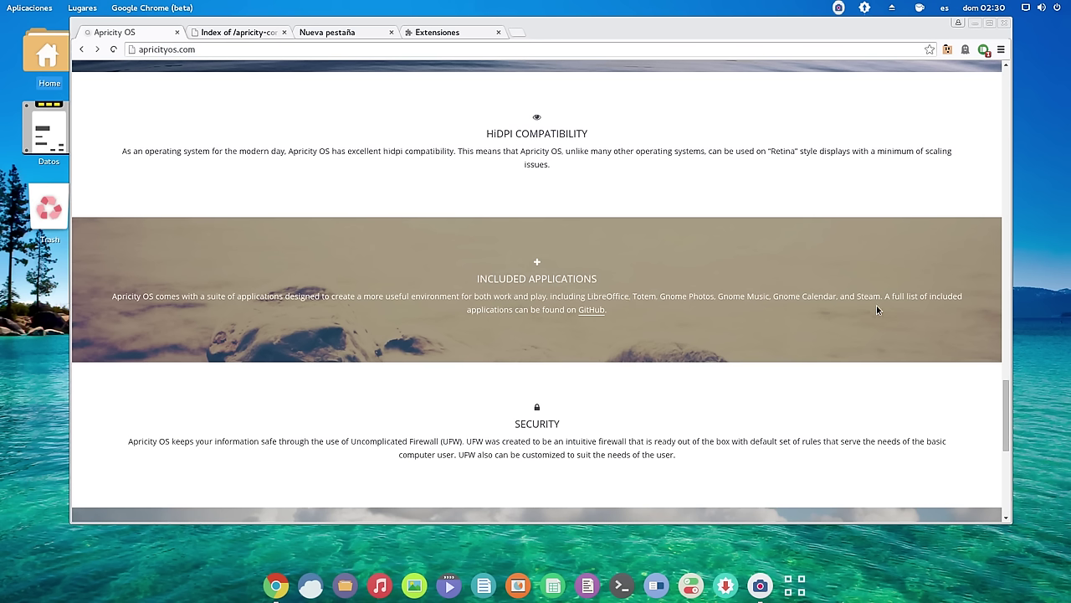
{"action": "left_click", "coordinate": [594, 309]}
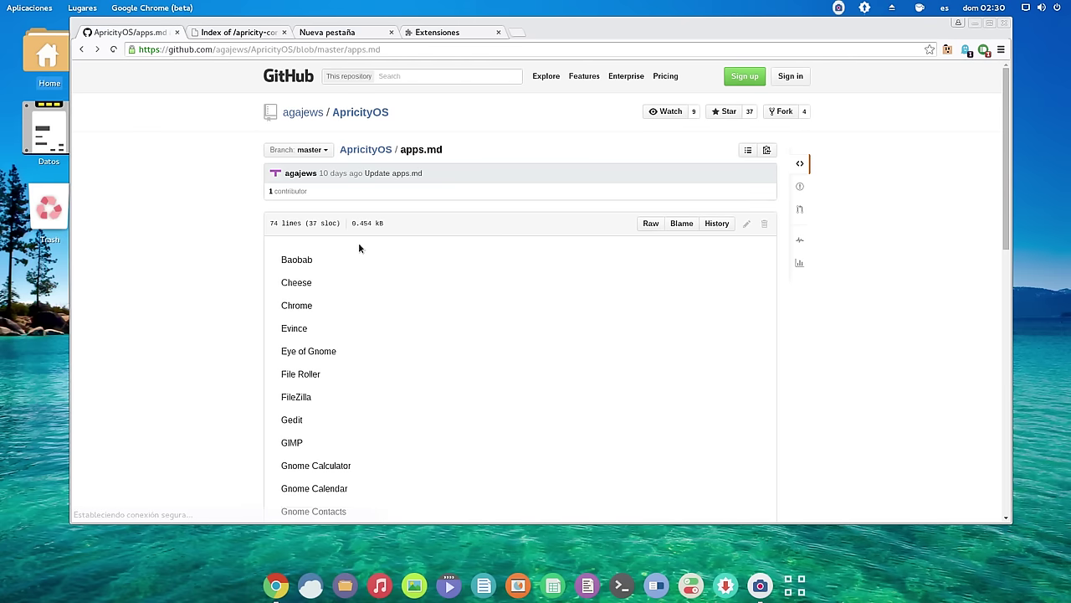
- Look through the included applications in the apps.md file from Baobab down to Yelp
{"action": "scroll", "coordinate": [358, 248], "scroll_direction": "down", "scroll_amount": 5}
{"action": "scroll", "coordinate": [391, 327], "scroll_direction": "up", "scroll_amount": 3}
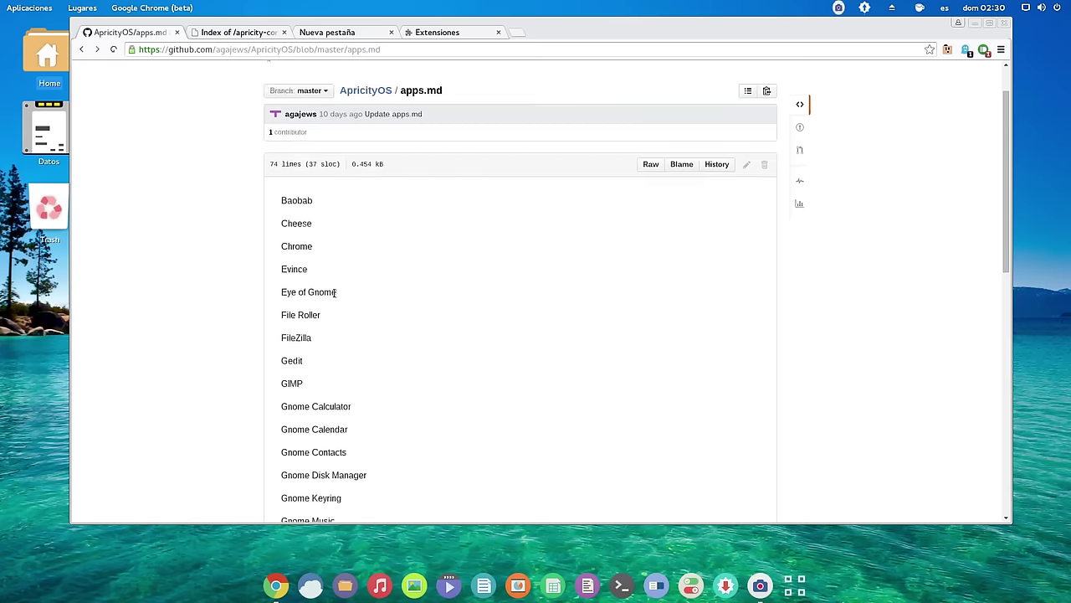
{"action": "scroll", "coordinate": [340, 342], "scroll_direction": "down", "scroll_amount": 1}
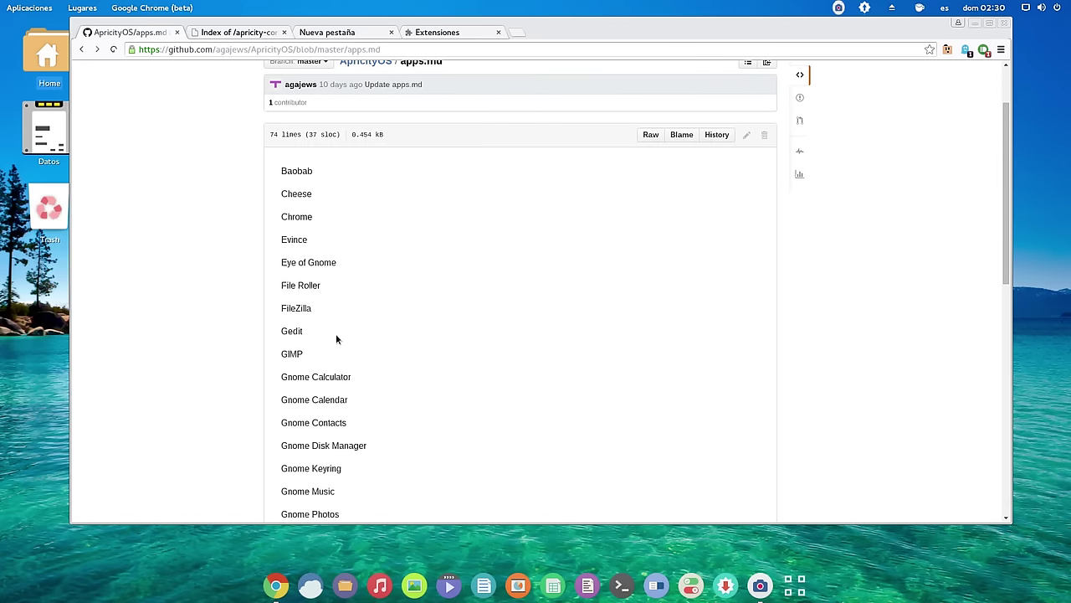
{"action": "scroll", "coordinate": [337, 338], "scroll_direction": "down", "scroll_amount": 4}
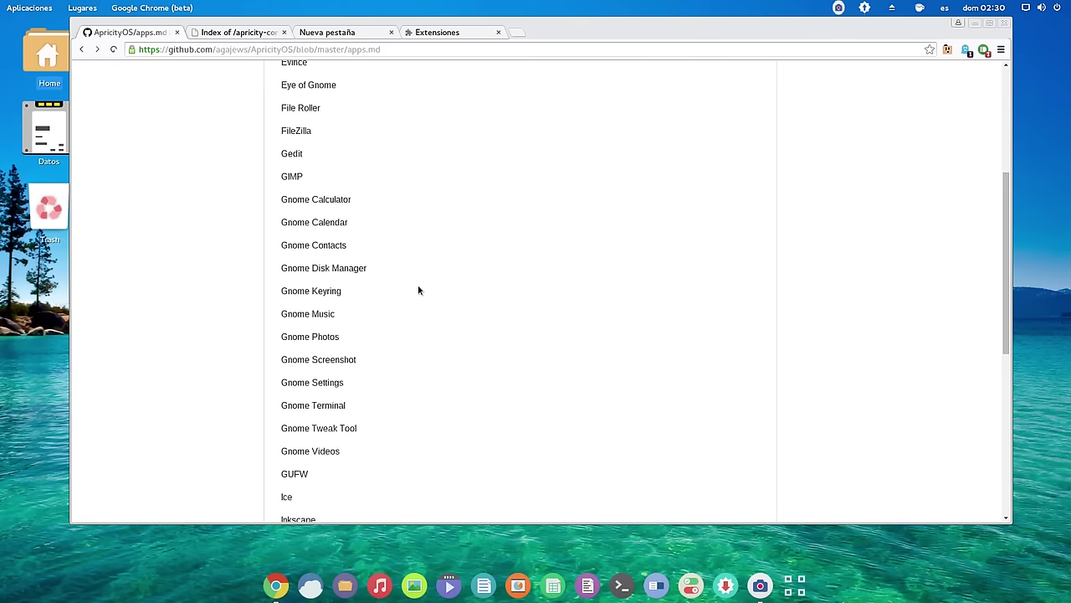
{"action": "scroll", "coordinate": [424, 334], "scroll_direction": "down", "scroll_amount": 3}
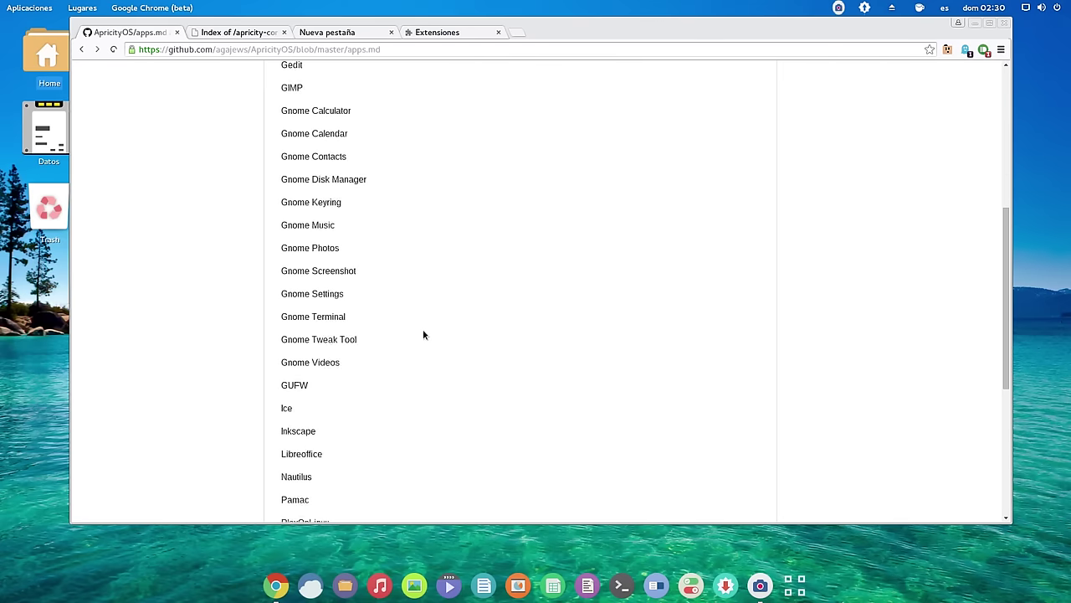
{"action": "scroll", "coordinate": [300, 352], "scroll_direction": "down", "scroll_amount": 1}
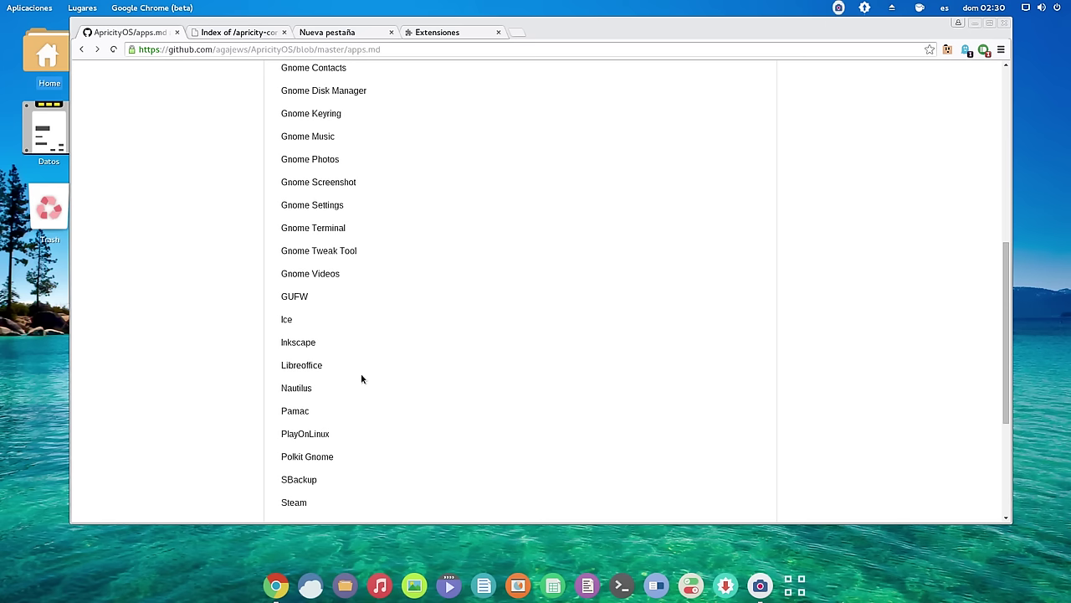
{"action": "scroll", "coordinate": [361, 375], "scroll_direction": "down", "scroll_amount": 3}
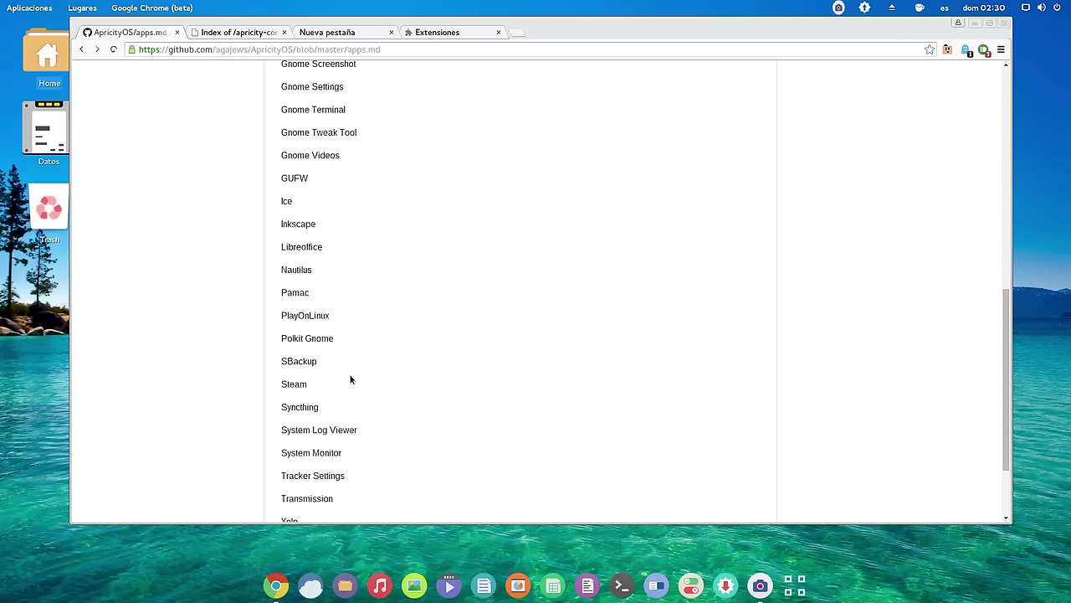
{"action": "scroll", "coordinate": [319, 382], "scroll_direction": "down", "scroll_amount": 1}
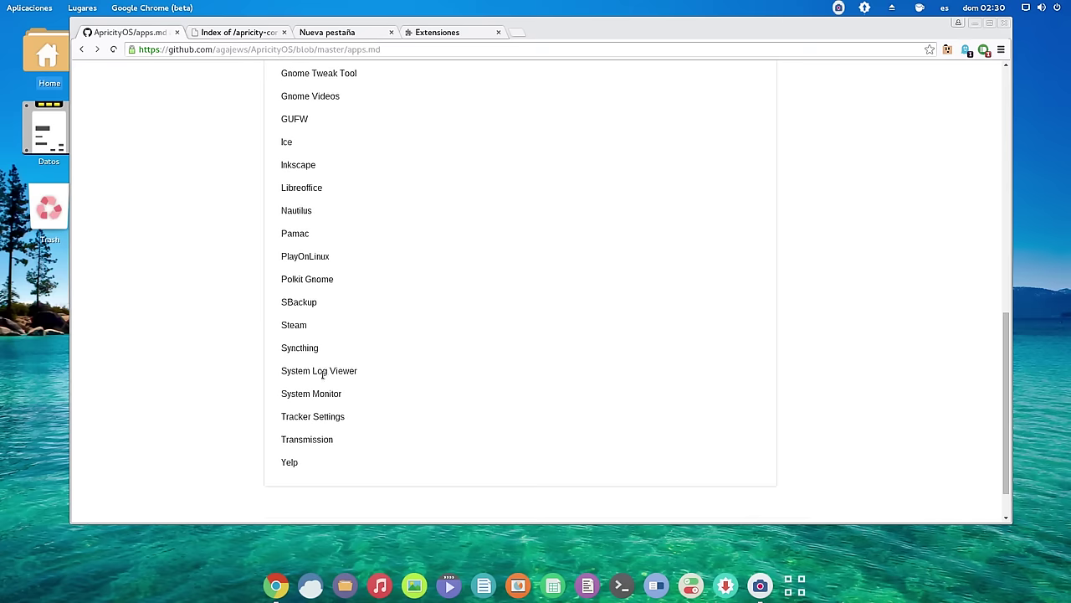
{"action": "scroll", "coordinate": [474, 324], "scroll_direction": "down", "scroll_amount": 2}
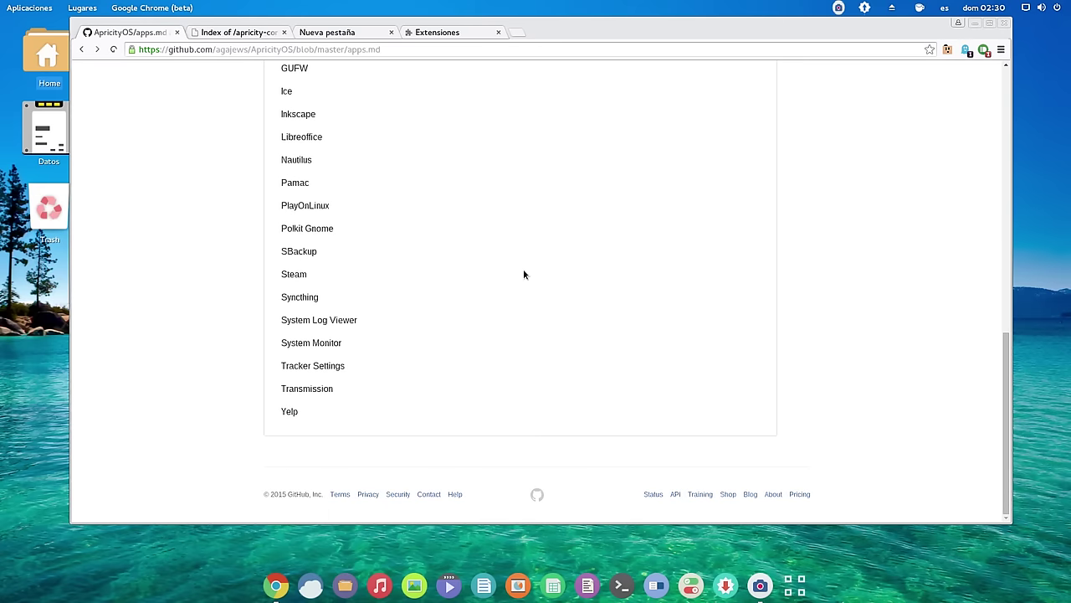
{"action": "scroll", "coordinate": [447, 263], "scroll_direction": "up", "scroll_amount": 12}
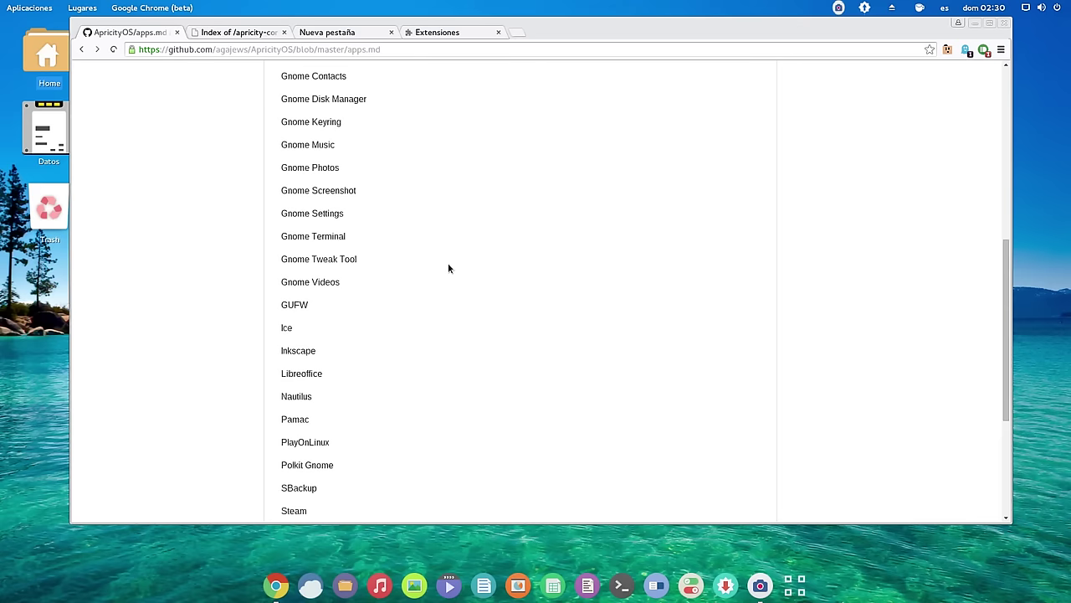
- Review the application list in apps.md once more from its beginning to its end
{"action": "scroll", "coordinate": [443, 269], "scroll_direction": "up", "scroll_amount": 5}
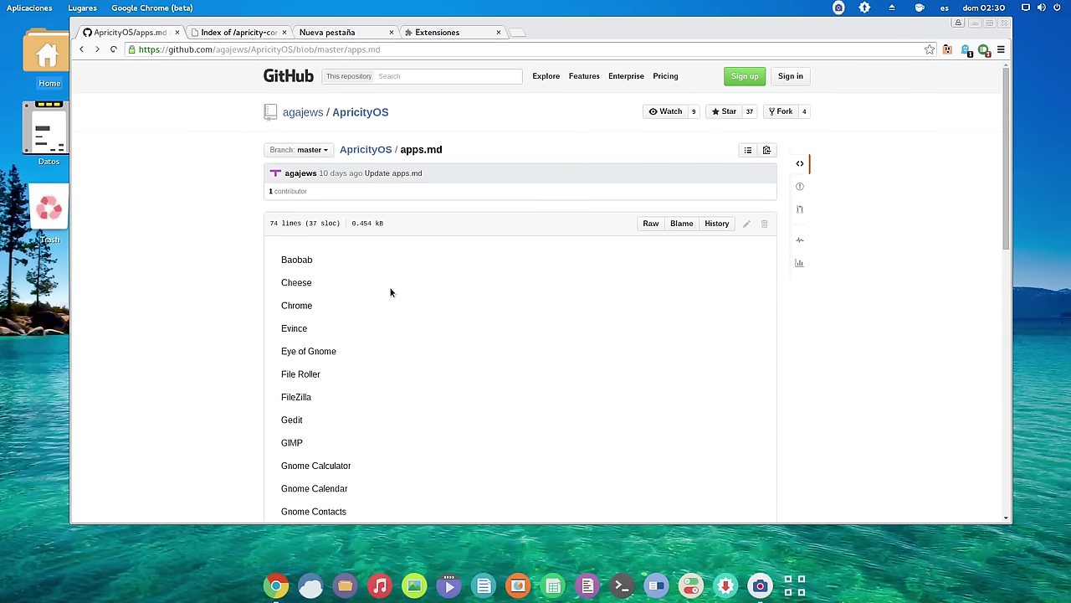
{"action": "scroll", "coordinate": [390, 292], "scroll_direction": "down", "scroll_amount": 7}
{"action": "scroll", "coordinate": [395, 290], "scroll_direction": "down", "scroll_amount": 8}
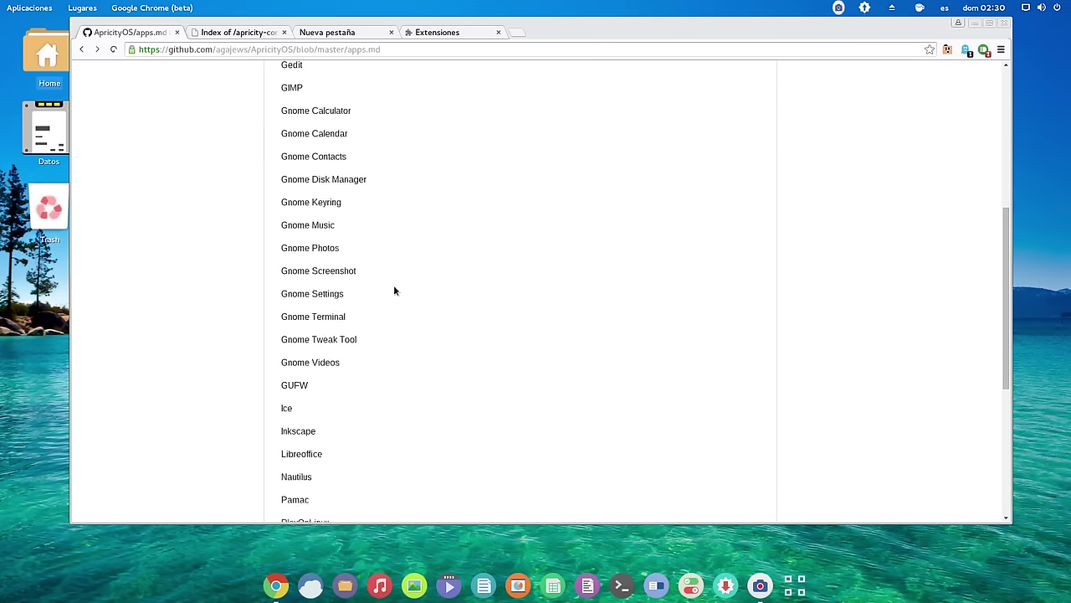
{"action": "scroll", "coordinate": [371, 275], "scroll_direction": "down", "scroll_amount": 3}
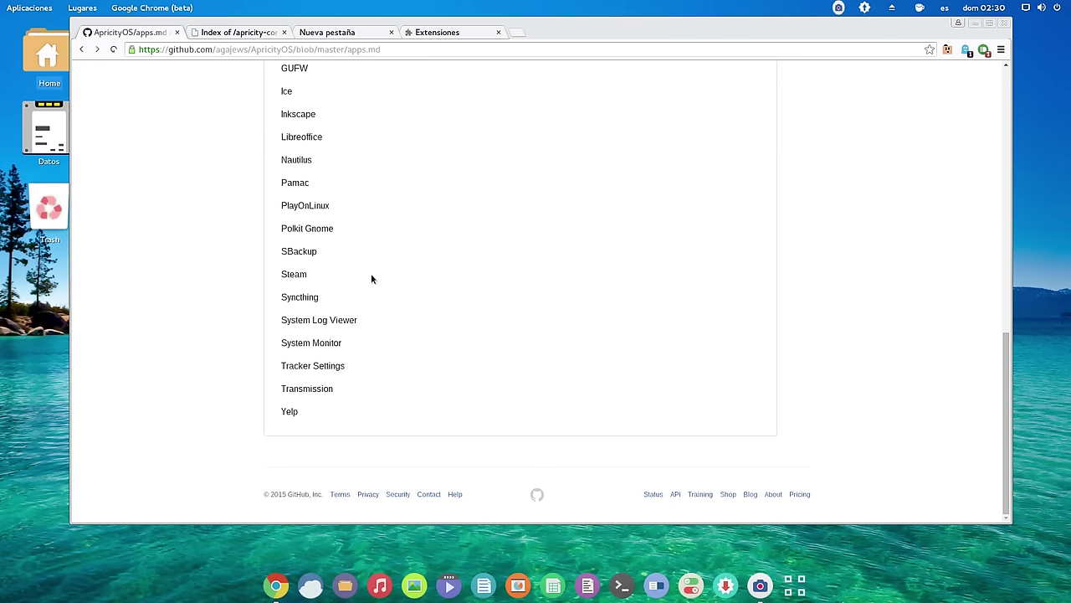
- Return to the Apricity OS home page and read the Security section below Included Applications
{"action": "left_click", "coordinate": [81, 50]}
{"action": "scroll", "coordinate": [251, 245], "scroll_direction": "down", "scroll_amount": 5}
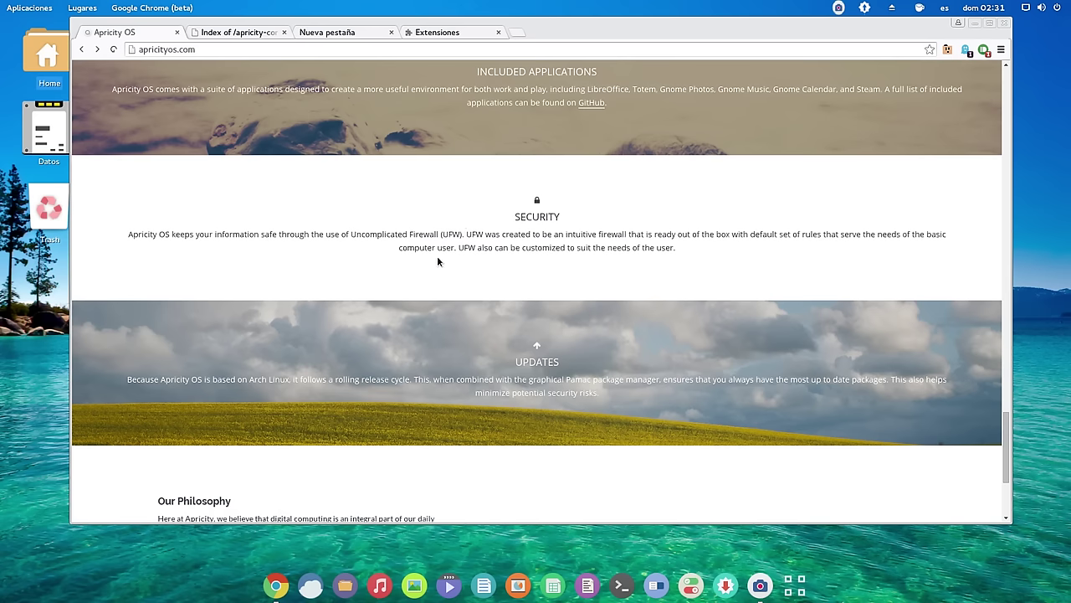
{"action": "scroll", "coordinate": [395, 275], "scroll_direction": "down", "scroll_amount": 2}
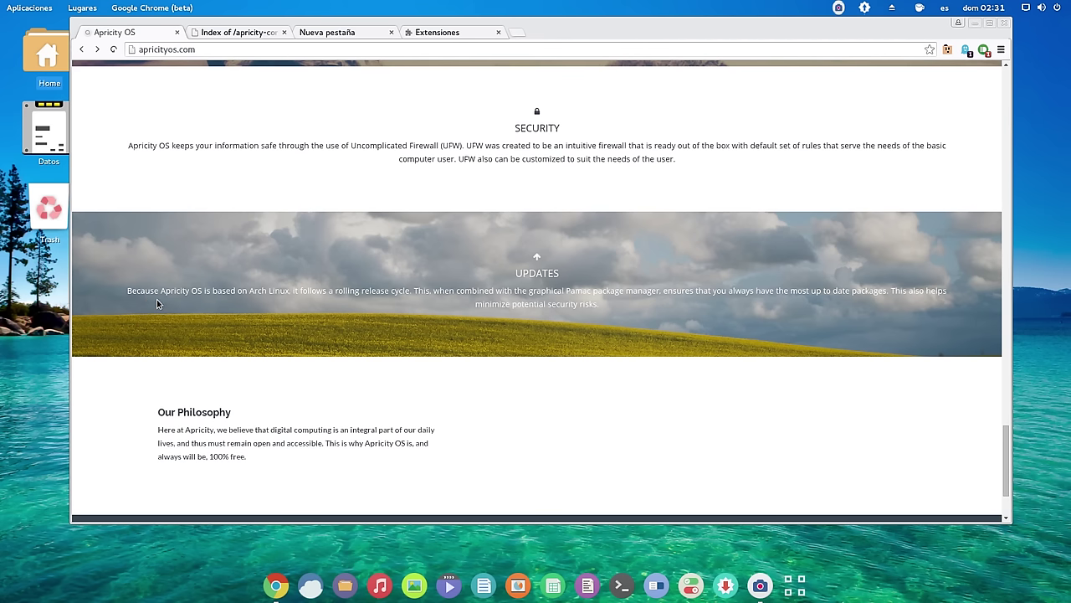
- Read the Updates section, highlighting in turn its passages on the Arch Linux base, the Pamac package manager and security risks
{"action": "left_click_drag", "start_coordinate": [287, 292], "coordinate": [126, 292]}
{"action": "left_click", "coordinate": [251, 298]}
{"action": "left_click_drag", "start_coordinate": [291, 291], "coordinate": [127, 292]}
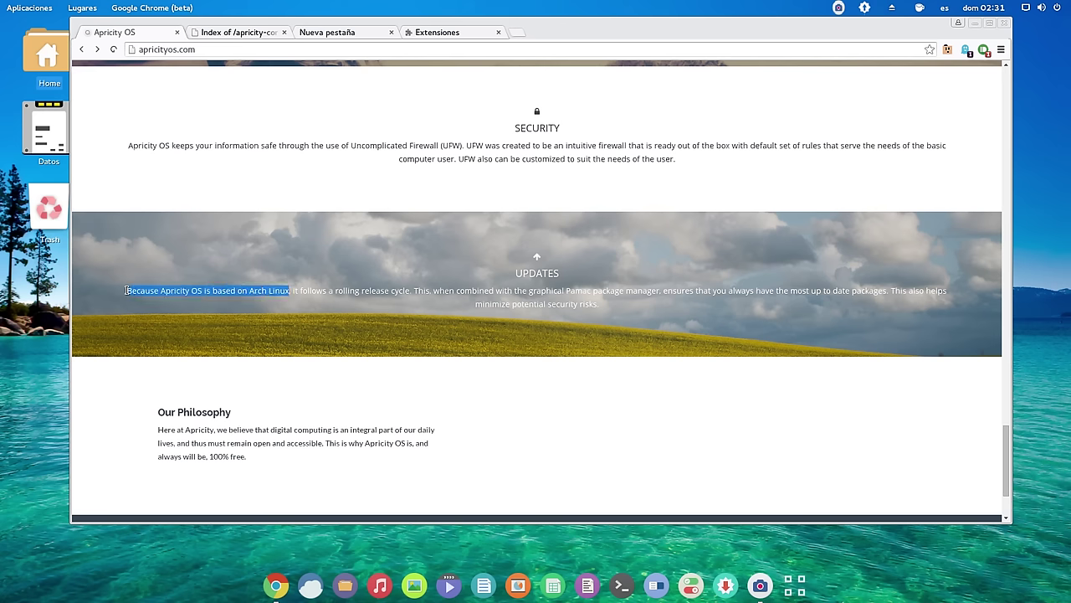
{"action": "left_click", "coordinate": [292, 303]}
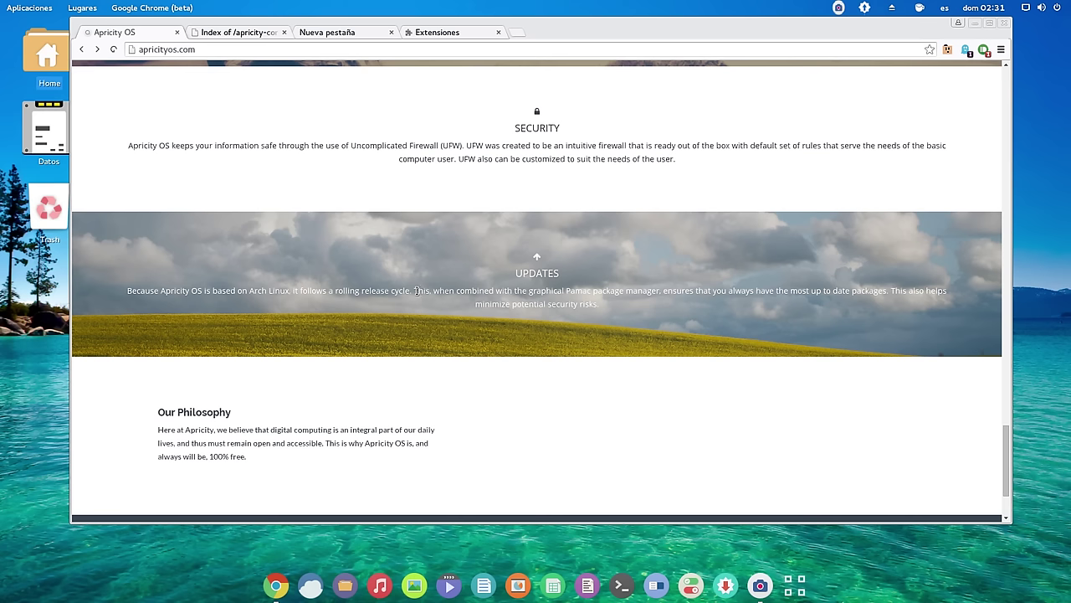
{"action": "left_click_drag", "start_coordinate": [414, 291], "coordinate": [958, 294]}
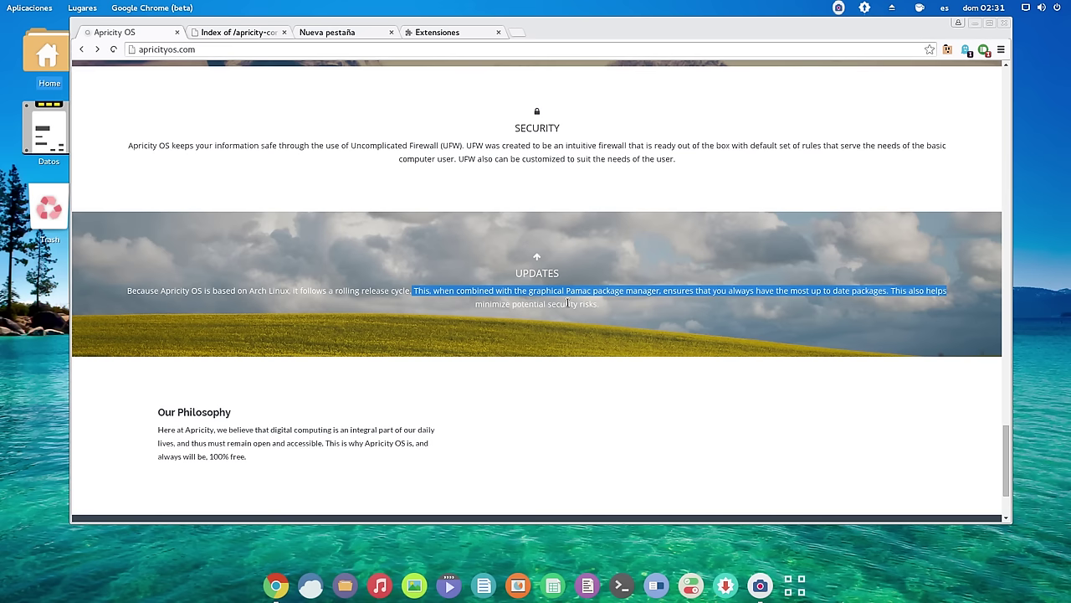
{"action": "left_click_drag", "start_coordinate": [599, 307], "coordinate": [460, 300]}
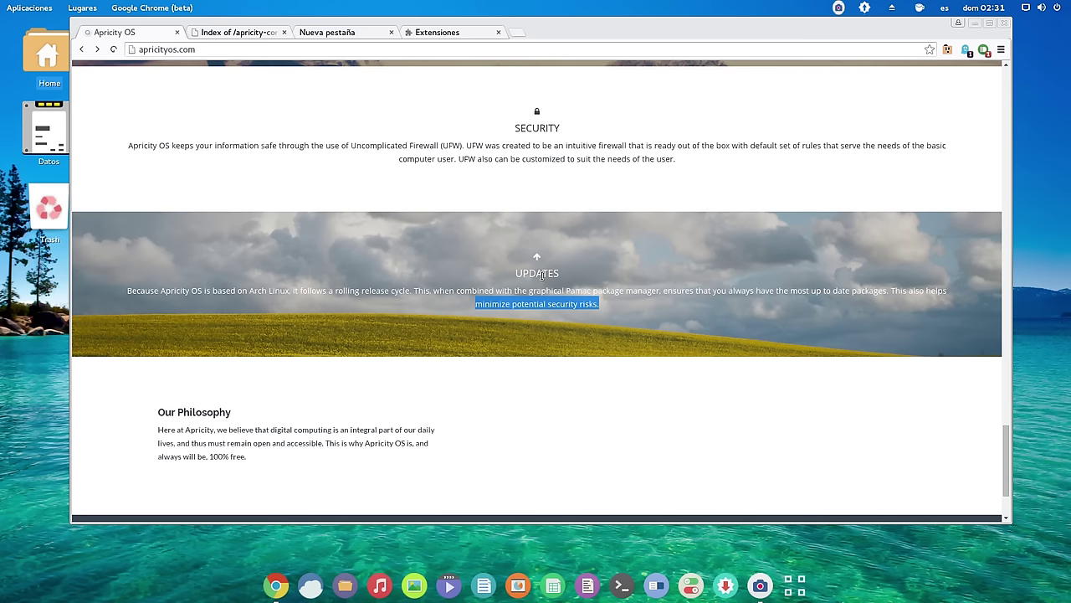
{"action": "left_click", "coordinate": [685, 328]}
- Read the Our Philosophy and About the Team sections, and return to the beginning of the home page
{"action": "scroll", "coordinate": [531, 341], "scroll_direction": "down", "scroll_amount": 2}
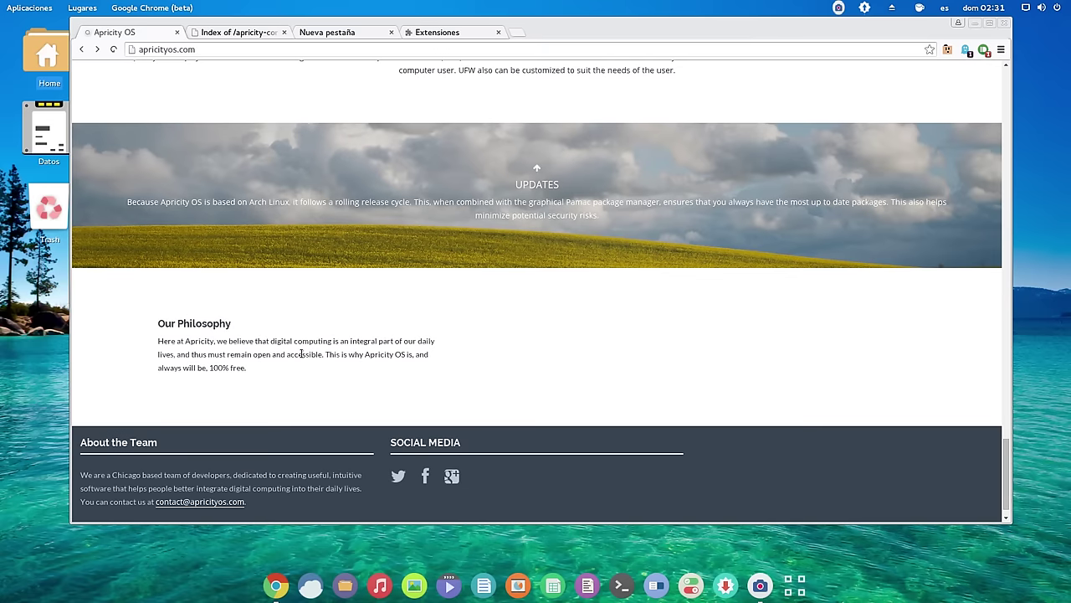
{"action": "scroll", "coordinate": [267, 354], "scroll_direction": "down", "scroll_amount": 1}
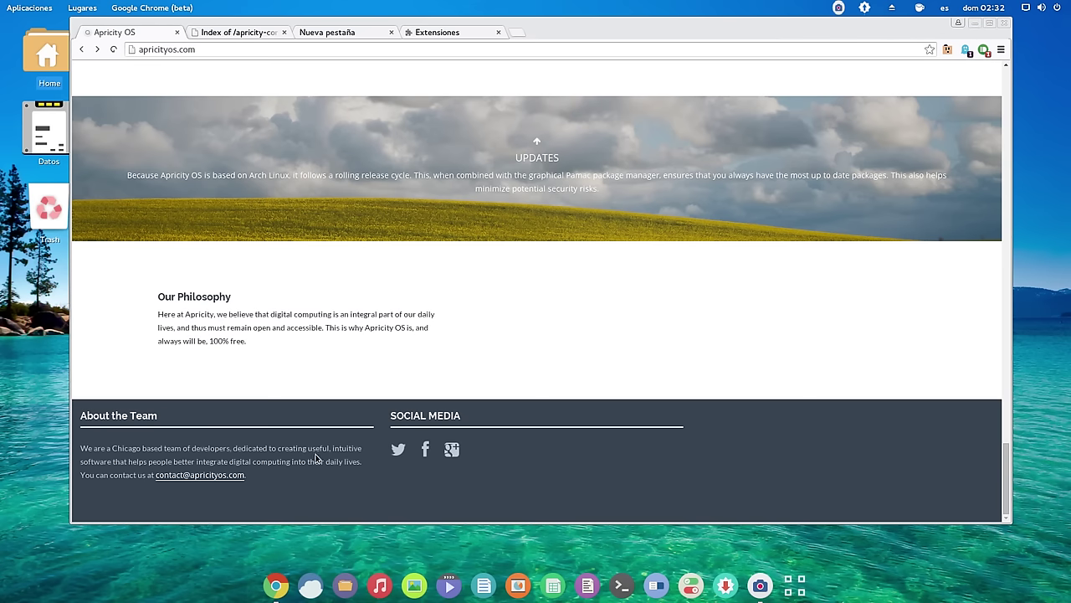
{"action": "scroll", "coordinate": [405, 372], "scroll_direction": "up", "scroll_amount": 10}
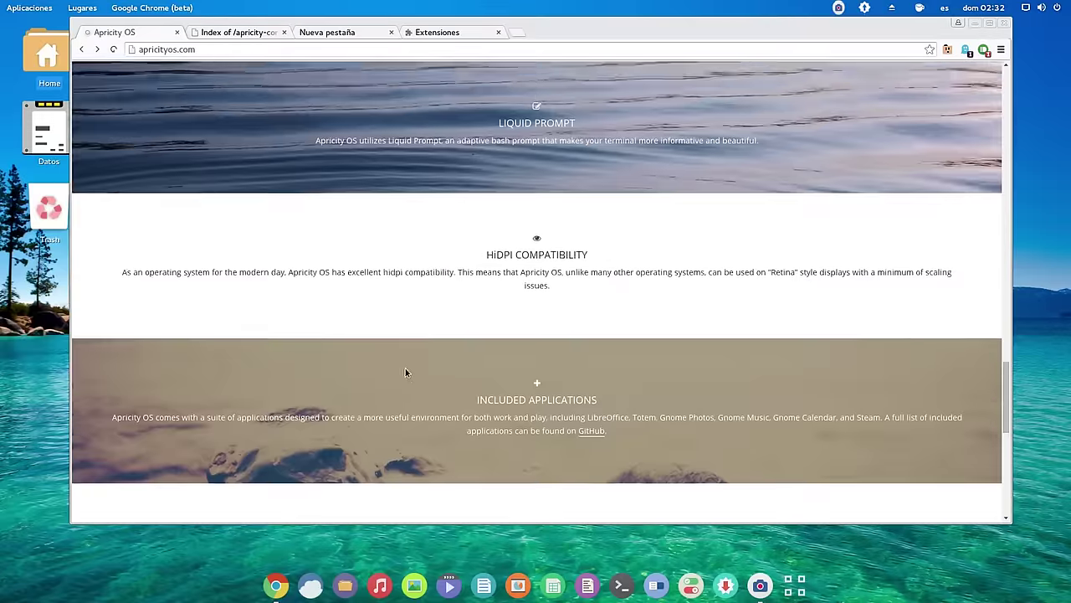
{"action": "scroll", "coordinate": [405, 372], "scroll_direction": "up", "scroll_amount": 10}
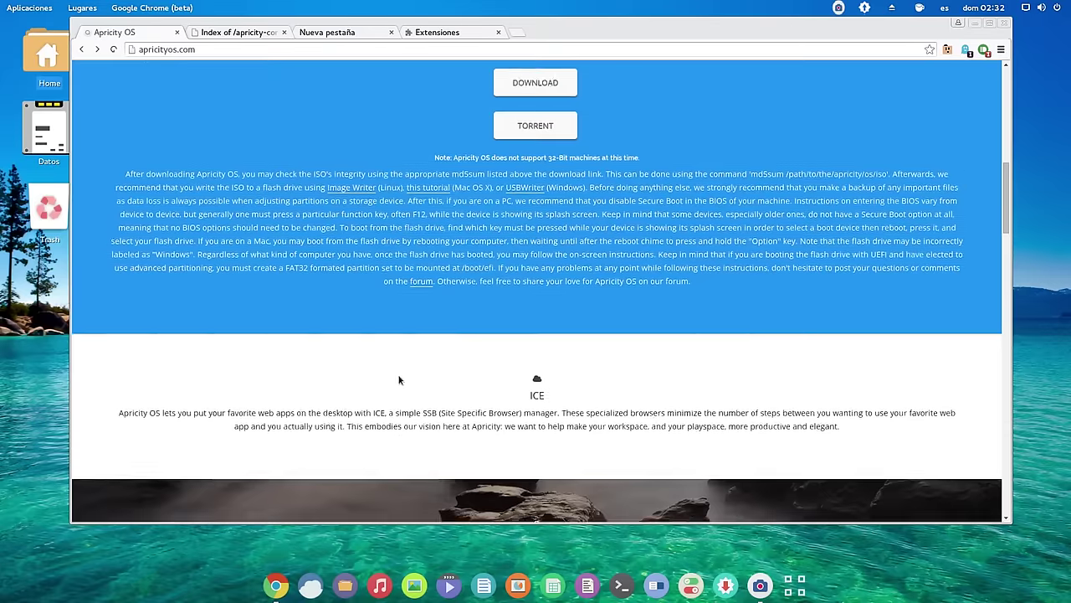
{"action": "scroll", "coordinate": [400, 376], "scroll_direction": "up", "scroll_amount": 5}
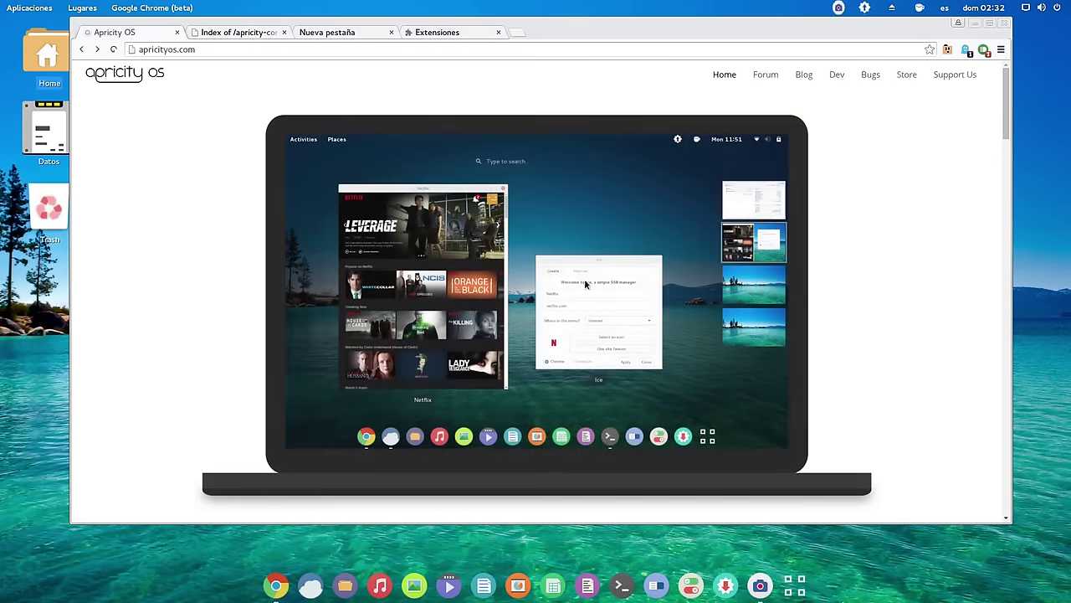
- Open the Apricity OS forum and look through its Announcements, Technical Issues & Assistance and Broader Scope categories
{"action": "left_click", "coordinate": [769, 76]}
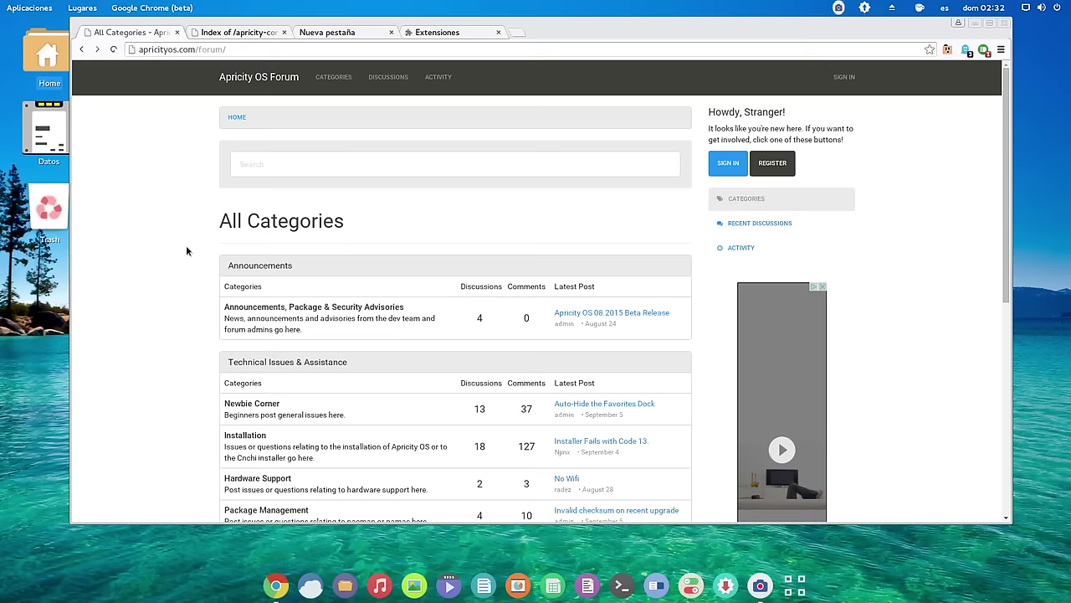
{"action": "scroll", "coordinate": [186, 251], "scroll_direction": "down", "scroll_amount": 3}
{"action": "scroll", "coordinate": [186, 259], "scroll_direction": "down", "scroll_amount": 5}
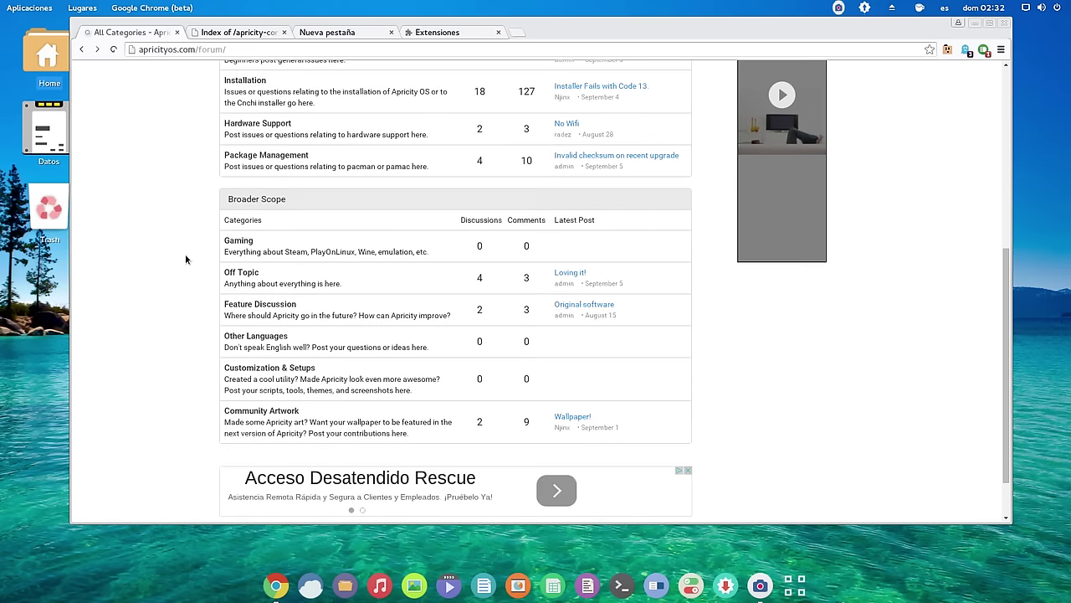
{"action": "scroll", "coordinate": [186, 259], "scroll_direction": "down", "scroll_amount": 1}
{"action": "scroll", "coordinate": [185, 254], "scroll_direction": "up", "scroll_amount": 4}
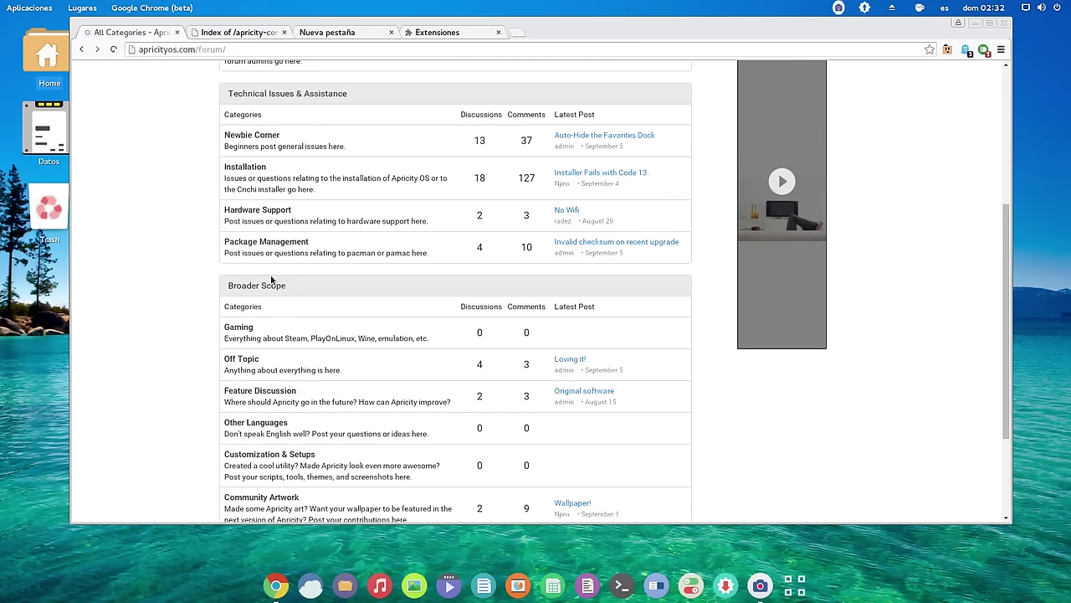
{"action": "scroll", "coordinate": [285, 85], "scroll_direction": "up", "scroll_amount": 1}
{"action": "scroll", "coordinate": [286, 84], "scroll_direction": "up", "scroll_amount": 3}
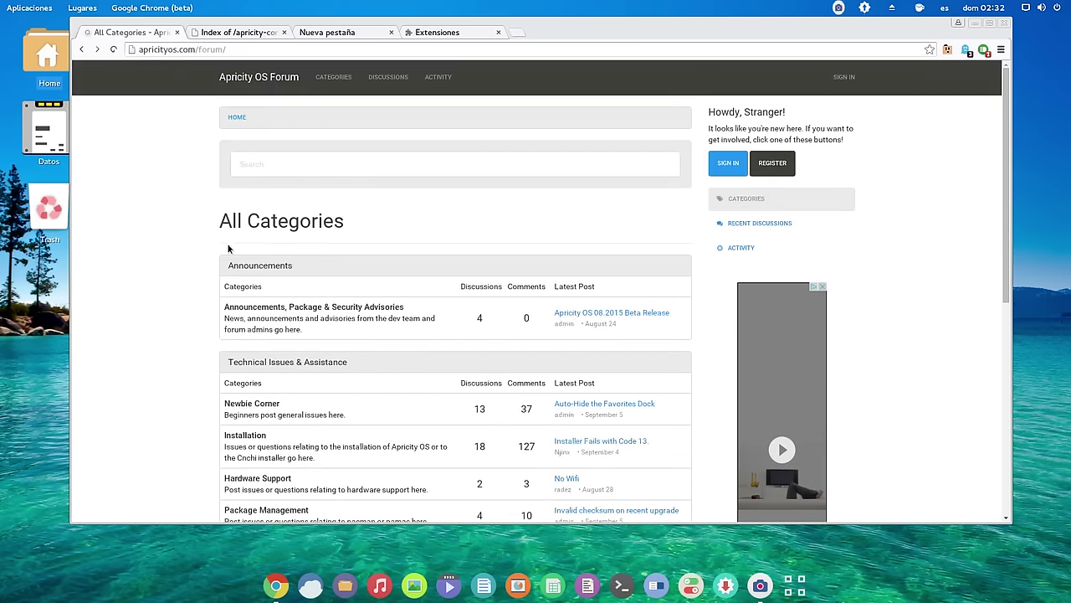
{"action": "scroll", "coordinate": [232, 244], "scroll_direction": "down", "scroll_amount": 3}
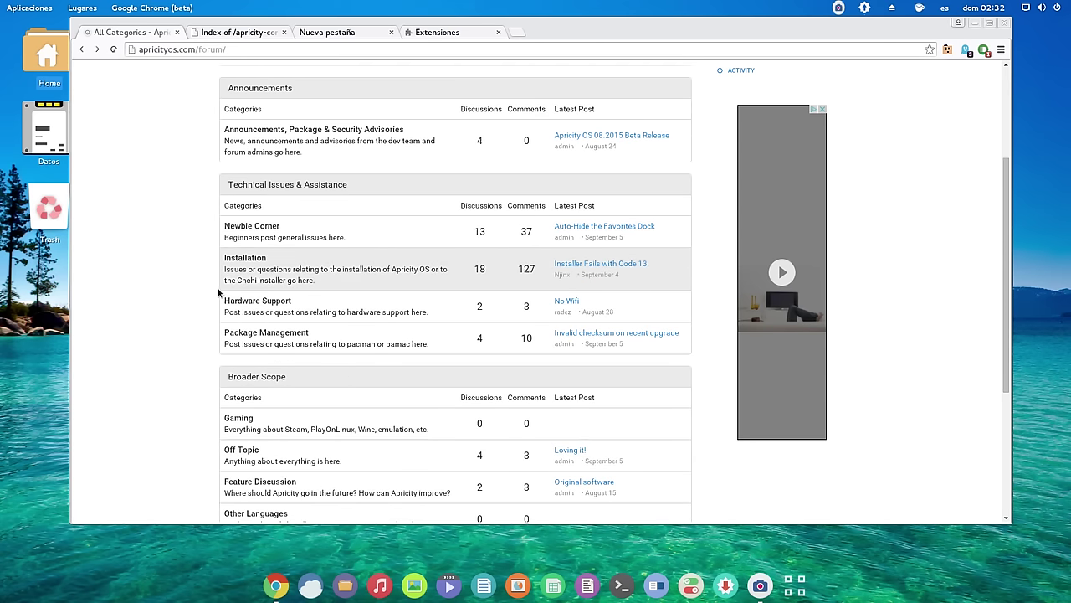
{"action": "scroll", "coordinate": [196, 290], "scroll_direction": "down", "scroll_amount": 1}
{"action": "scroll", "coordinate": [197, 291], "scroll_direction": "down", "scroll_amount": 2}
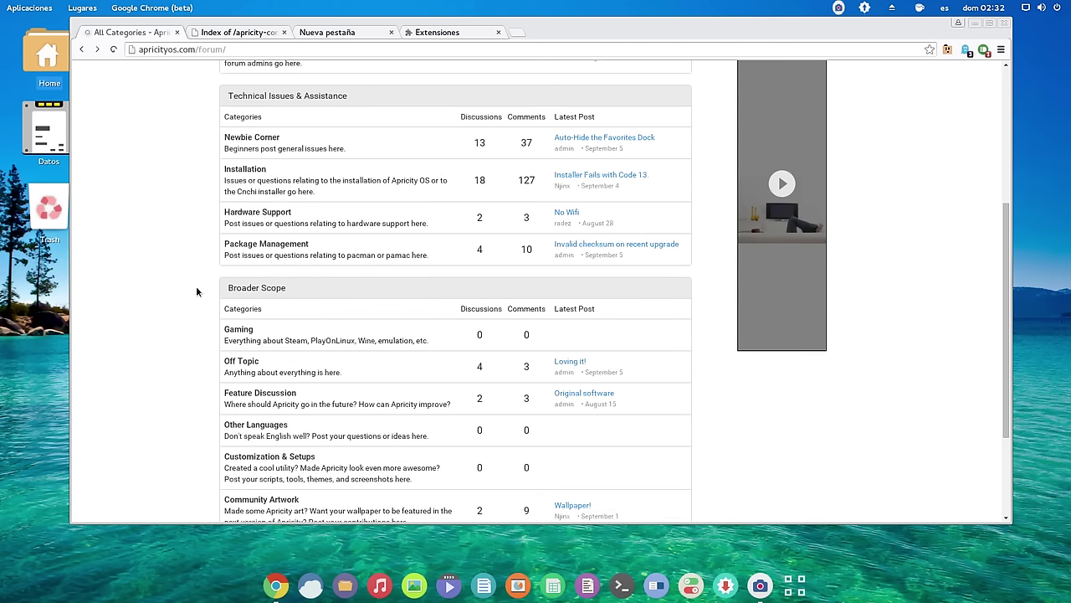
- View the forum's Other Languages category, and return to All Categories to look over the Broader Scope entries down to Community Artwork
{"action": "left_click", "coordinate": [251, 425]}
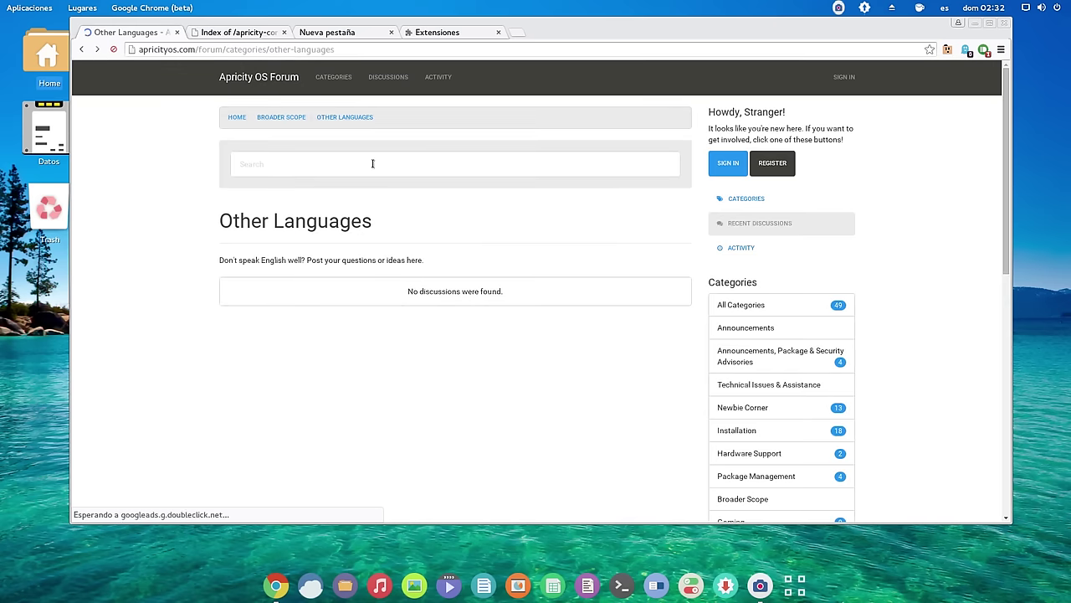
{"action": "left_click", "coordinate": [82, 50]}
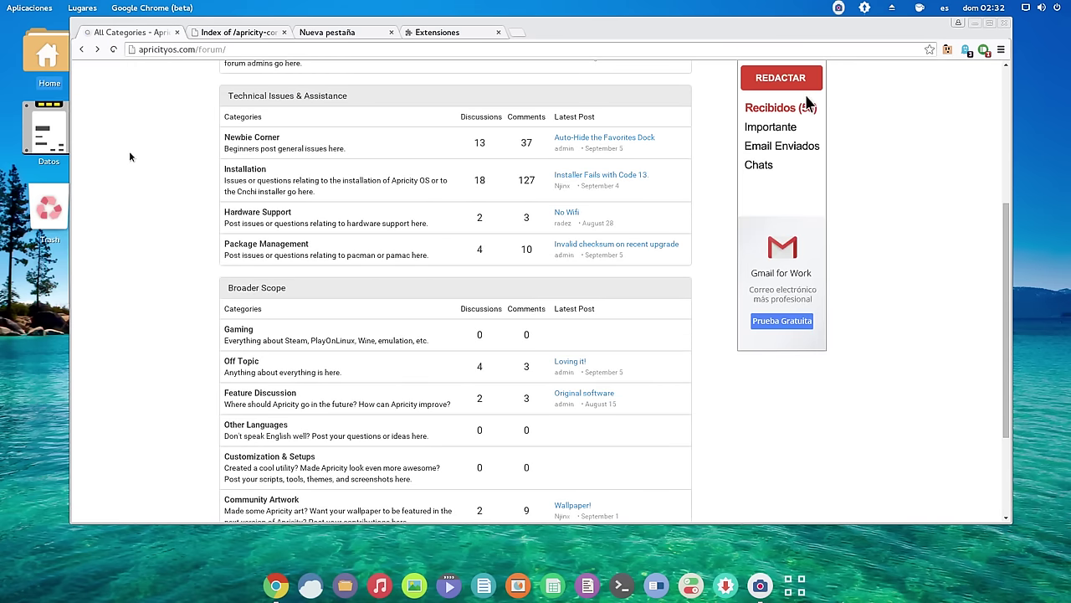
{"action": "scroll", "coordinate": [189, 129], "scroll_direction": "down", "scroll_amount": 1}
{"action": "scroll", "coordinate": [189, 323], "scroll_direction": "down", "scroll_amount": 2}
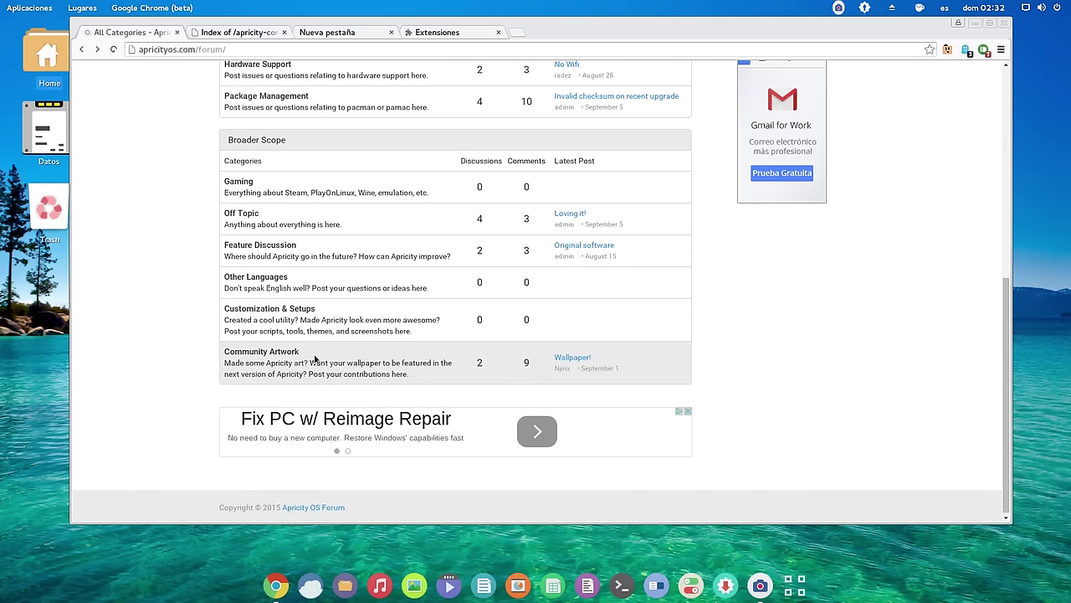
{"action": "scroll", "coordinate": [311, 360], "scroll_direction": "up", "scroll_amount": 5}
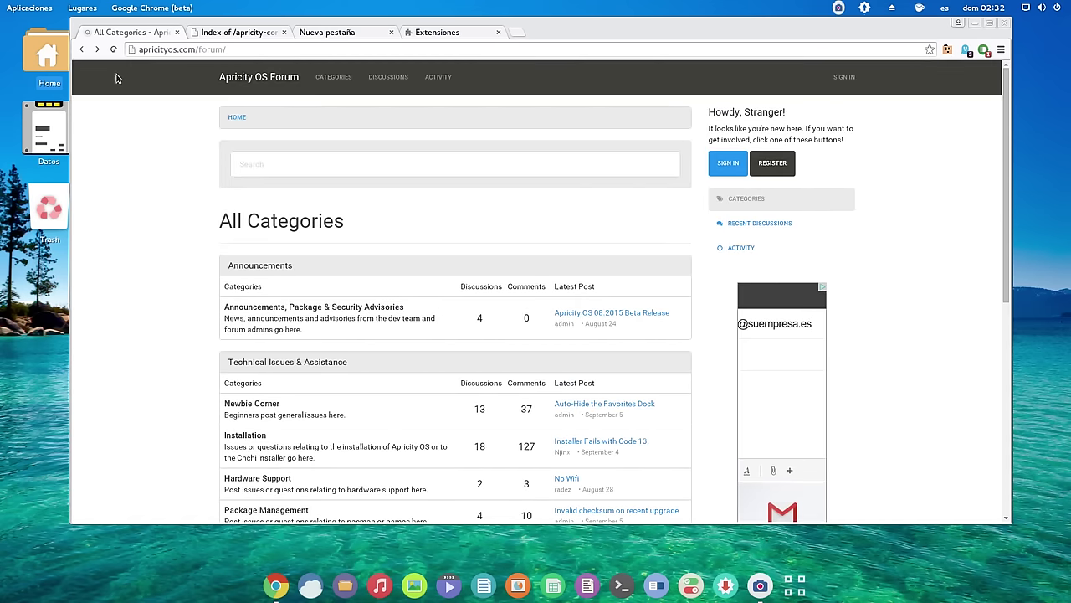
- Return to the home page, and open the blog to read the Apricity OS 08.2015 Beta Release post
{"action": "left_click", "coordinate": [81, 49]}
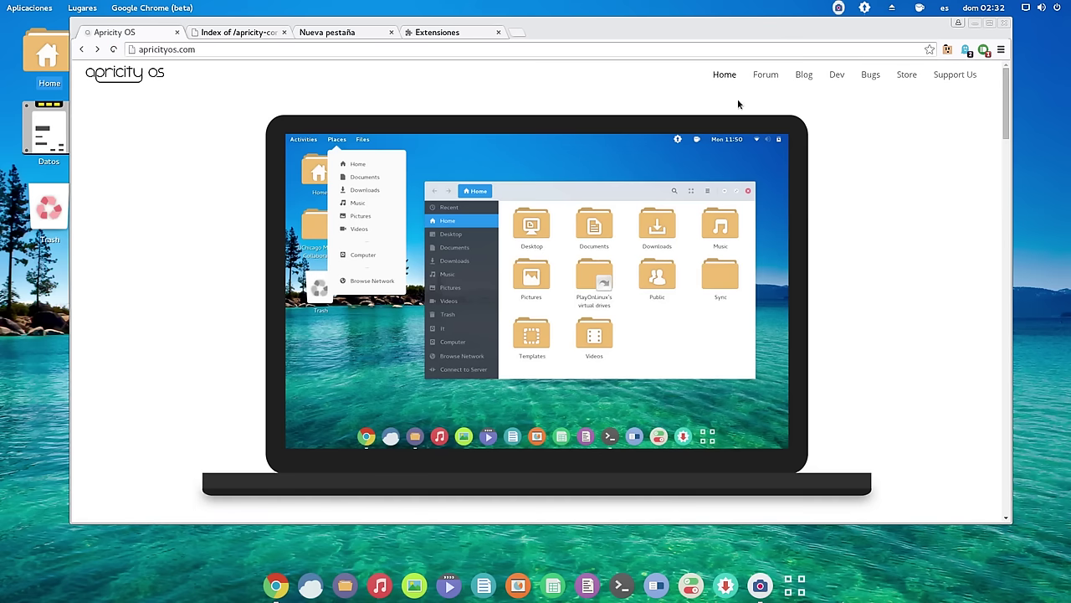
{"action": "left_click", "coordinate": [804, 76]}
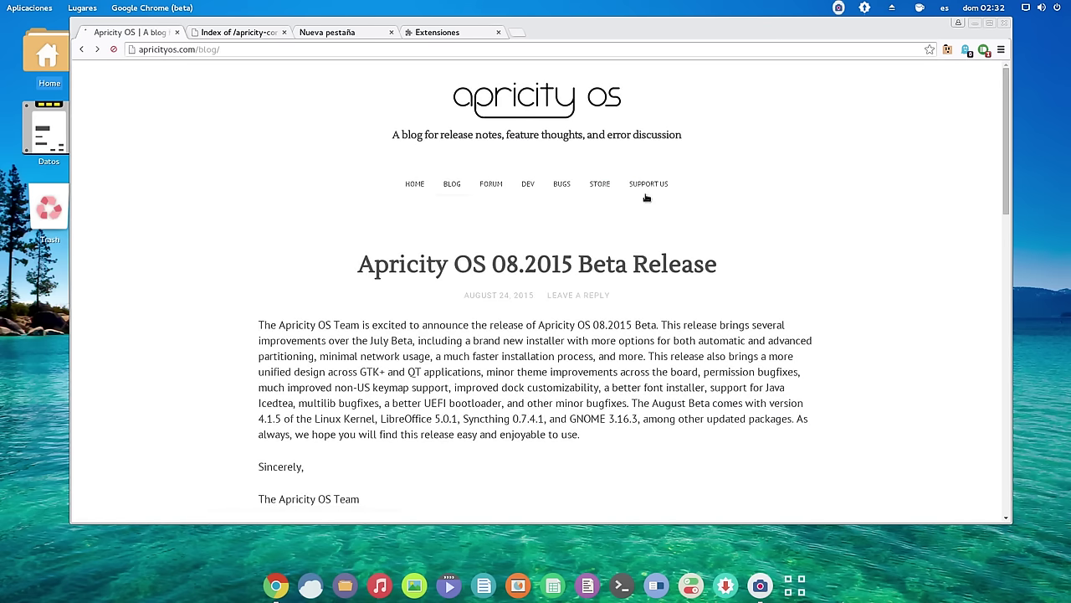
{"action": "scroll", "coordinate": [427, 219], "scroll_direction": "down", "scroll_amount": 2}
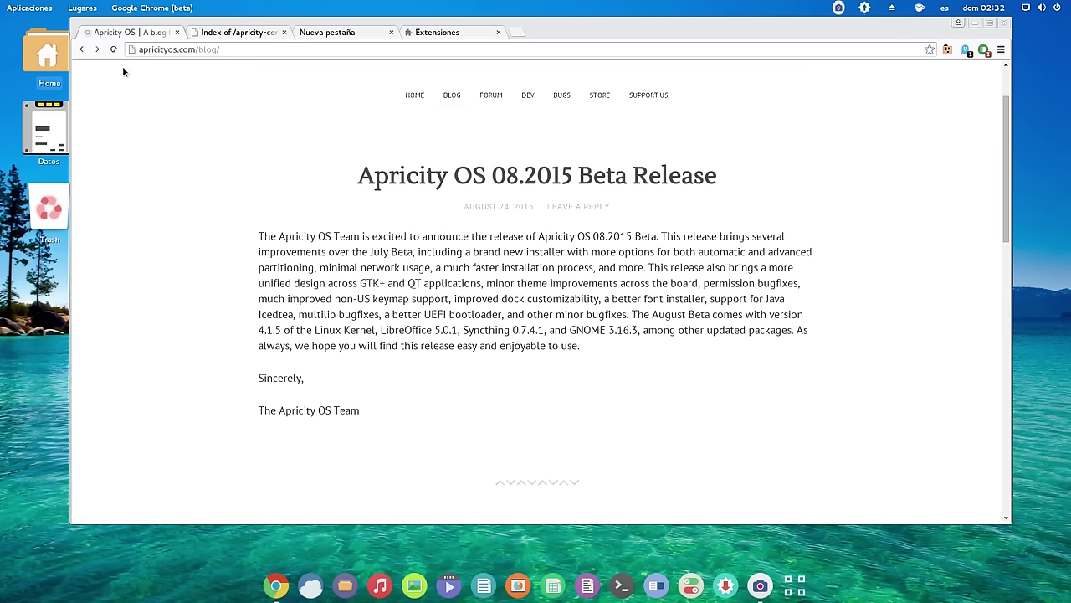
- Leave the blog, view the Apricity Store page with its launch countdown, and return to the home page
{"action": "left_click", "coordinate": [81, 49]}
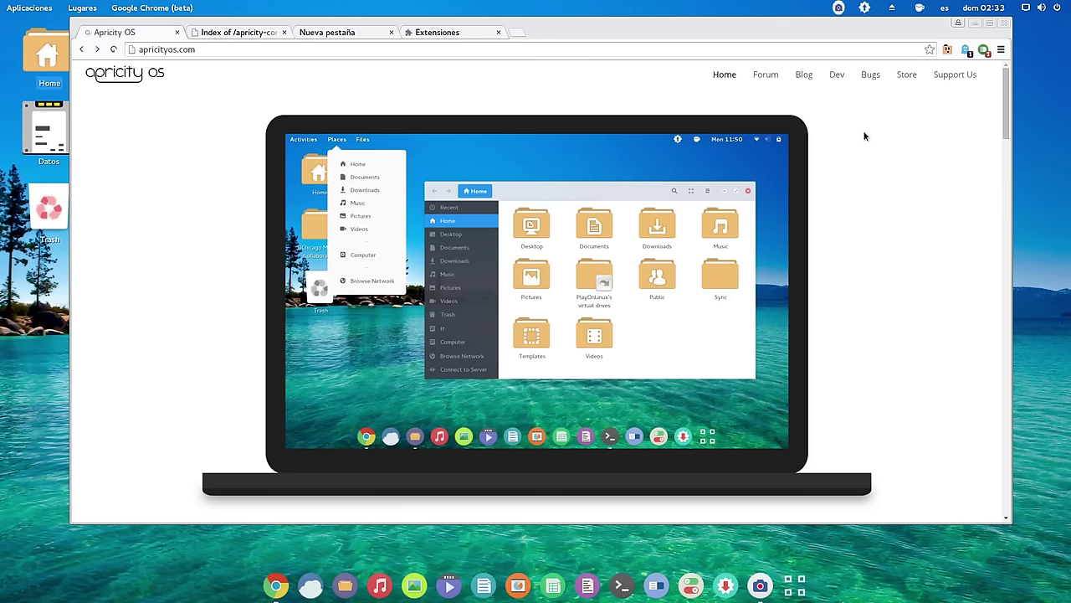
{"action": "left_click", "coordinate": [907, 75]}
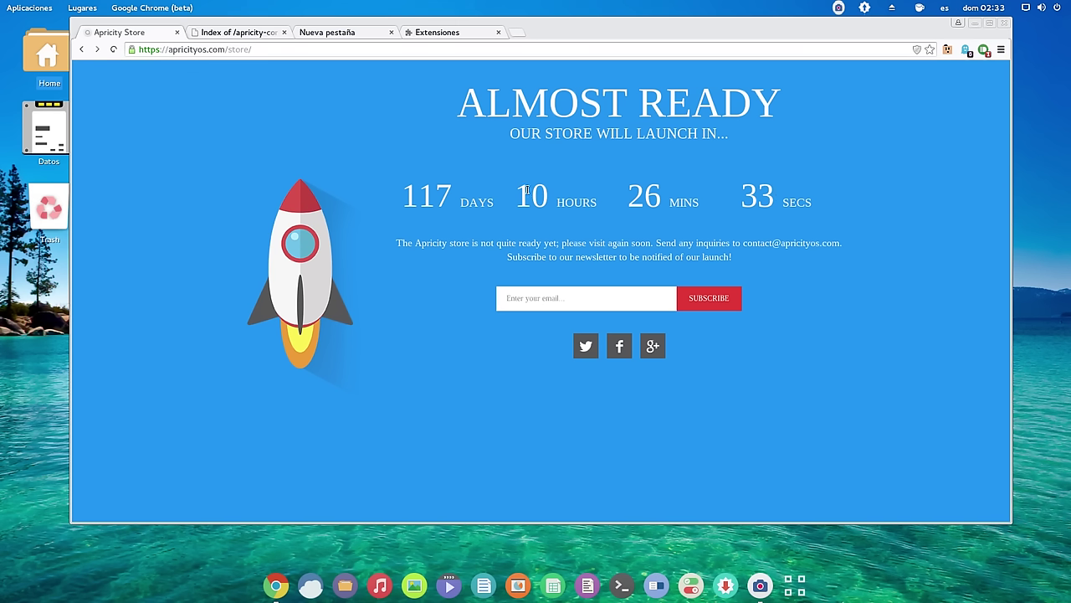
{"action": "left_click", "coordinate": [81, 49]}
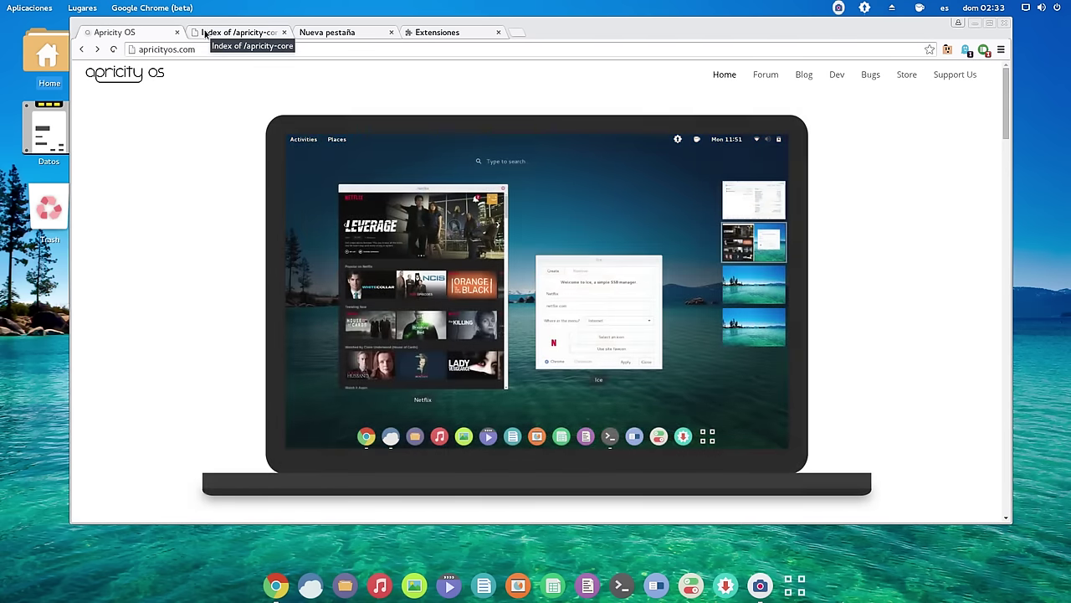
- Minimize the browser window and open the applications menu to look over its Favoritos category
{"action": "left_click_drag", "start_coordinate": [553, 30], "coordinate": [587, 31]}
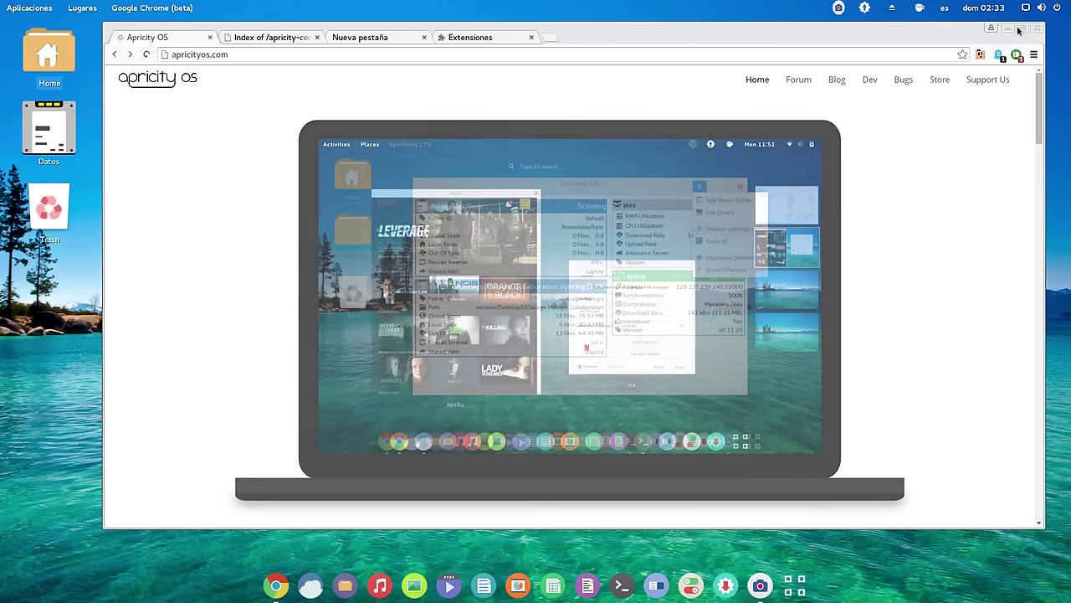
{"action": "left_click", "coordinate": [1007, 30]}
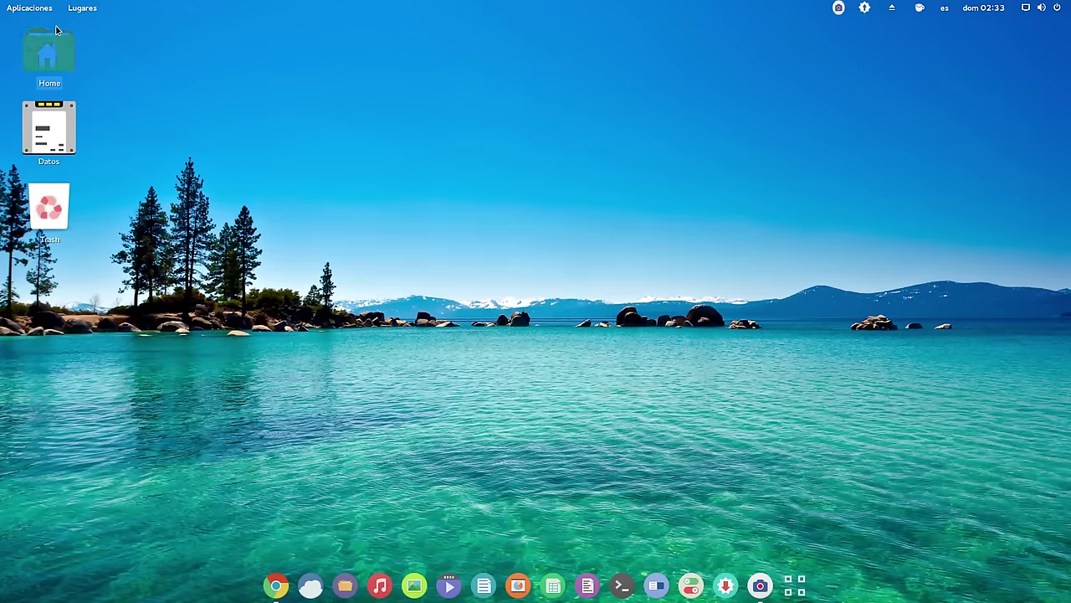
{"action": "left_click", "coordinate": [34, 10]}
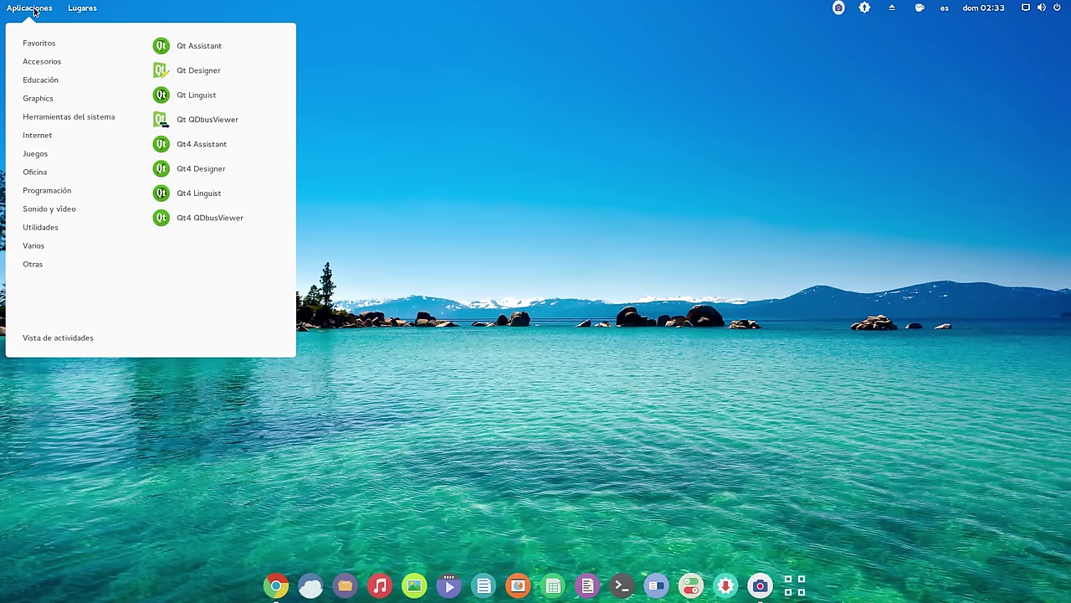
{"action": "mouse_move", "coordinate": [31, 44]}
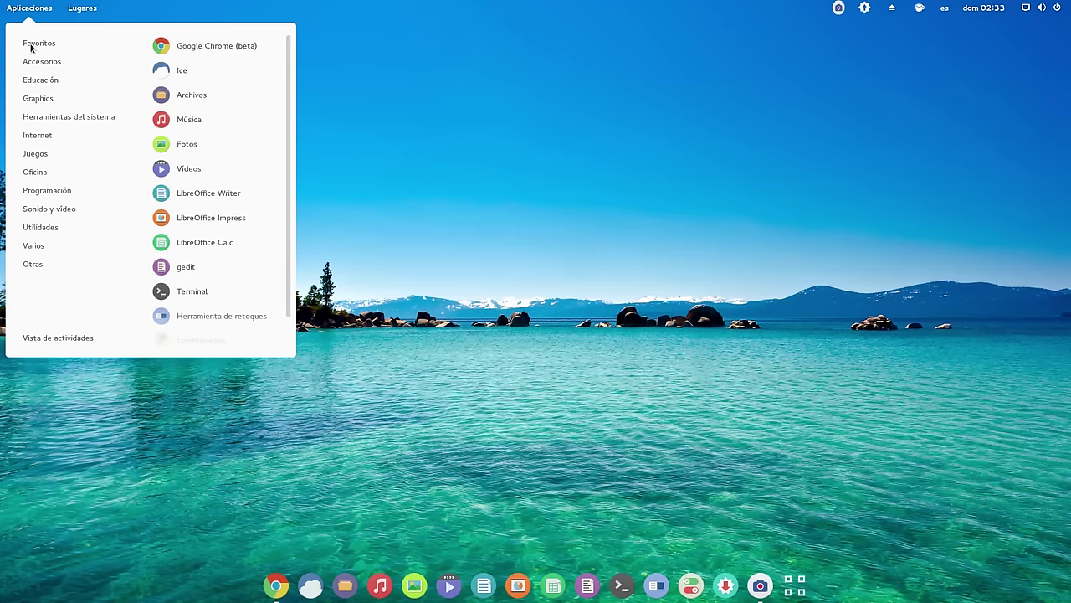
{"action": "scroll", "coordinate": [212, 141], "scroll_direction": "down", "scroll_amount": 2}
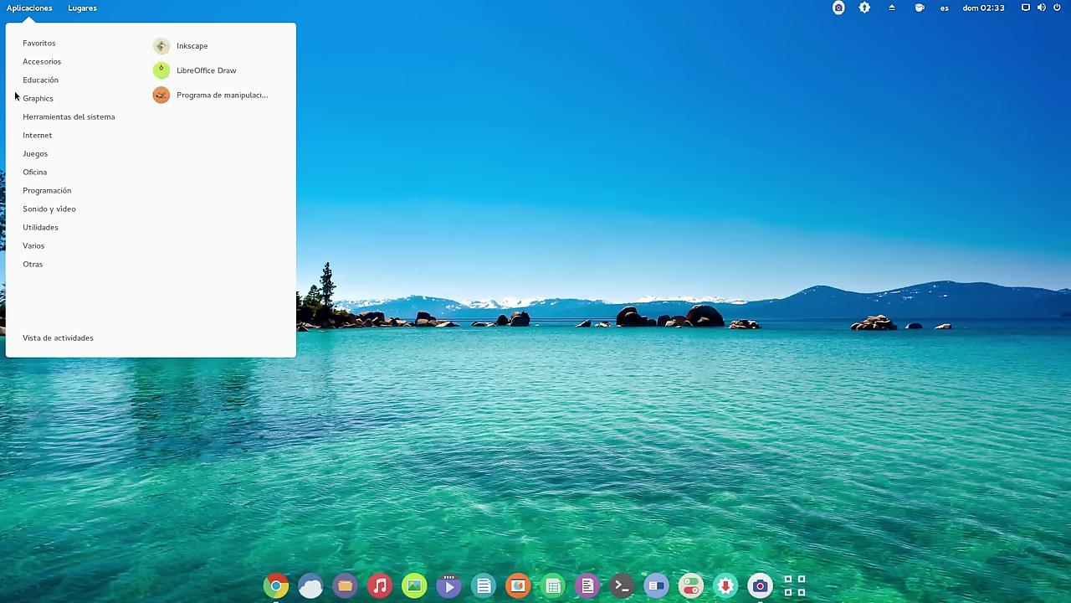
- Look through the Educación, Graphics, Herramientas del sistema, Internet, Programación and Utilidades application categories, and close the applications menu
{"action": "mouse_move", "coordinate": [47, 68]}
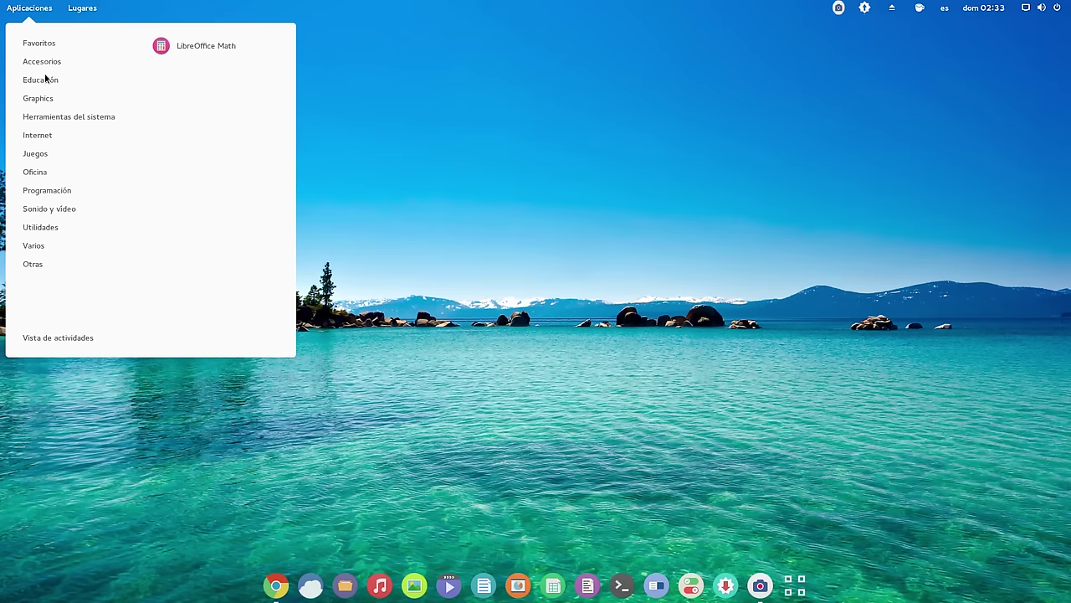
{"action": "mouse_move", "coordinate": [39, 123]}
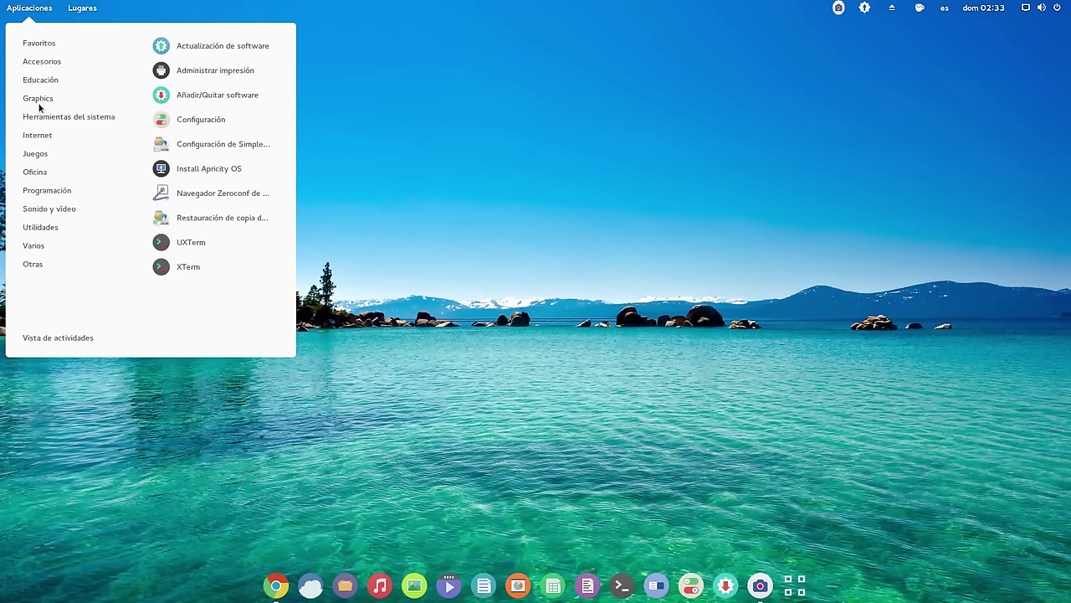
{"action": "mouse_move", "coordinate": [40, 104]}
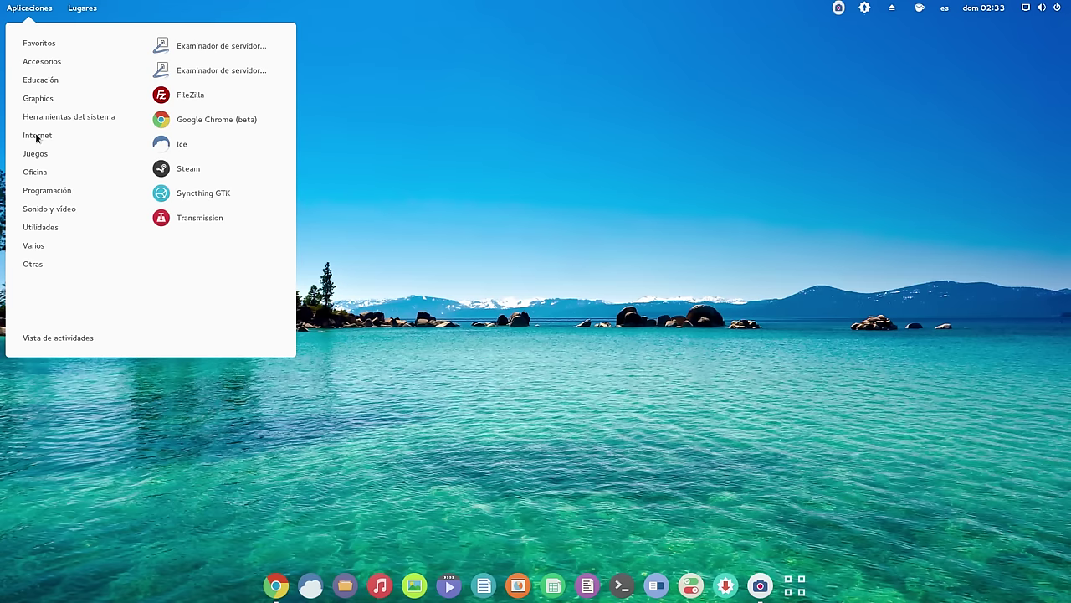
{"action": "mouse_move", "coordinate": [35, 156]}
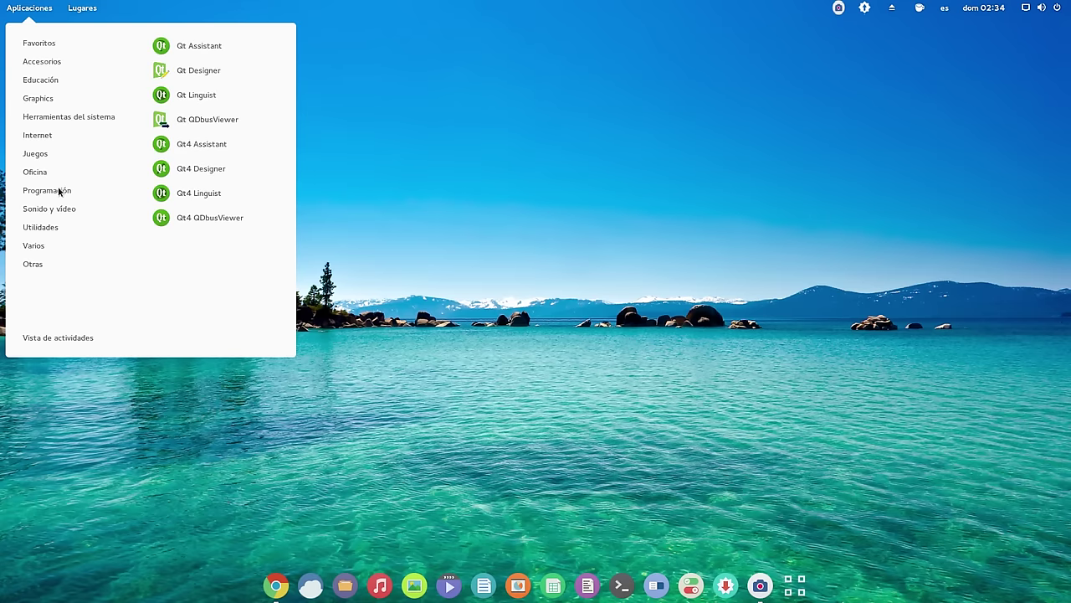
{"action": "mouse_move", "coordinate": [40, 212]}
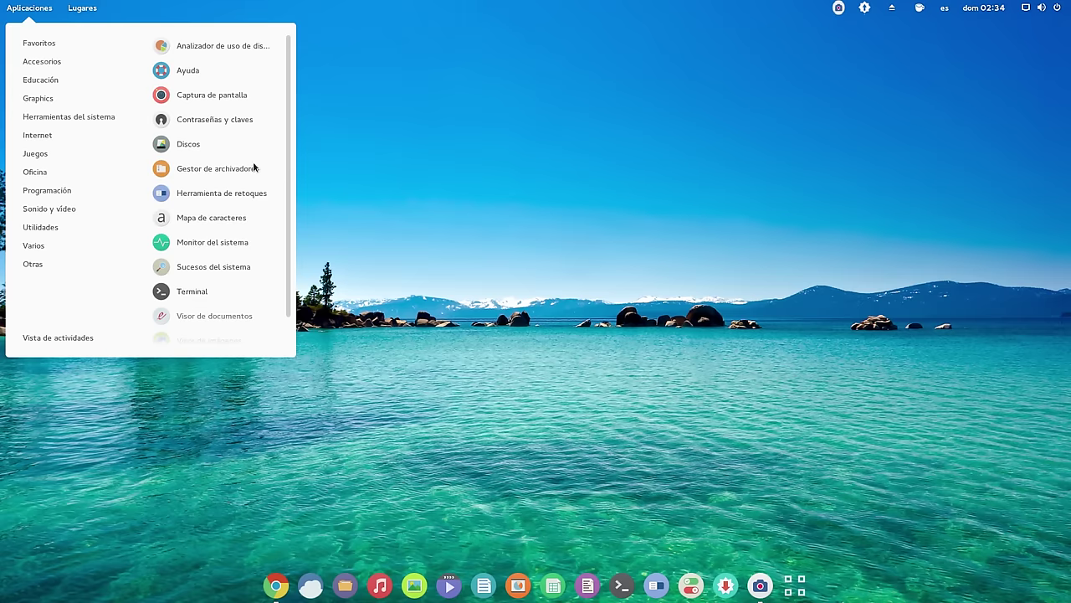
{"action": "scroll", "coordinate": [254, 167], "scroll_direction": "down", "scroll_amount": 1}
{"action": "scroll", "coordinate": [256, 167], "scroll_direction": "up", "scroll_amount": 1}
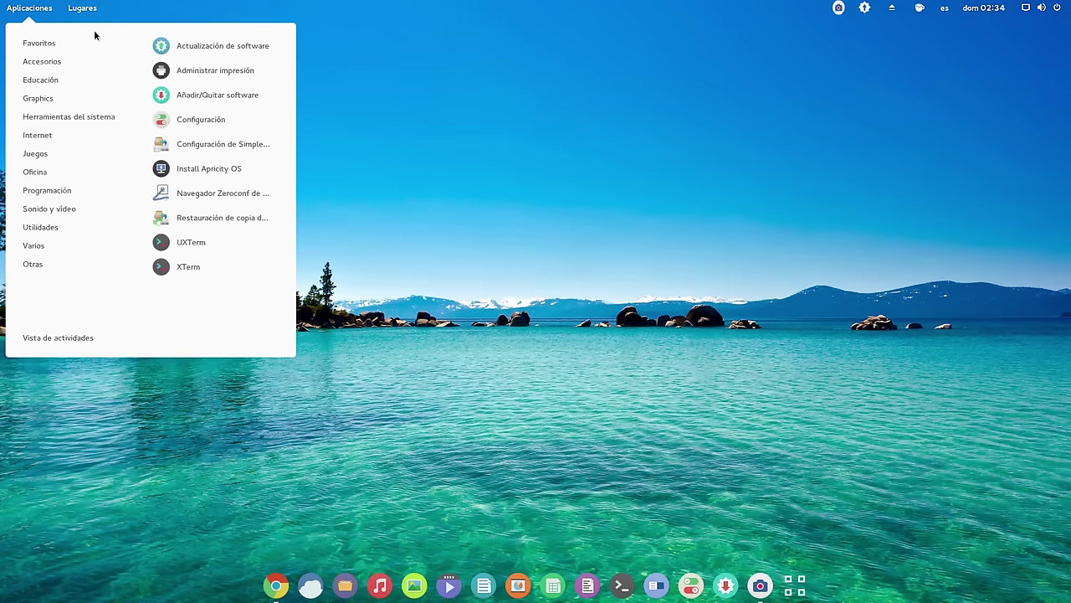
{"action": "left_click", "coordinate": [645, 168]}
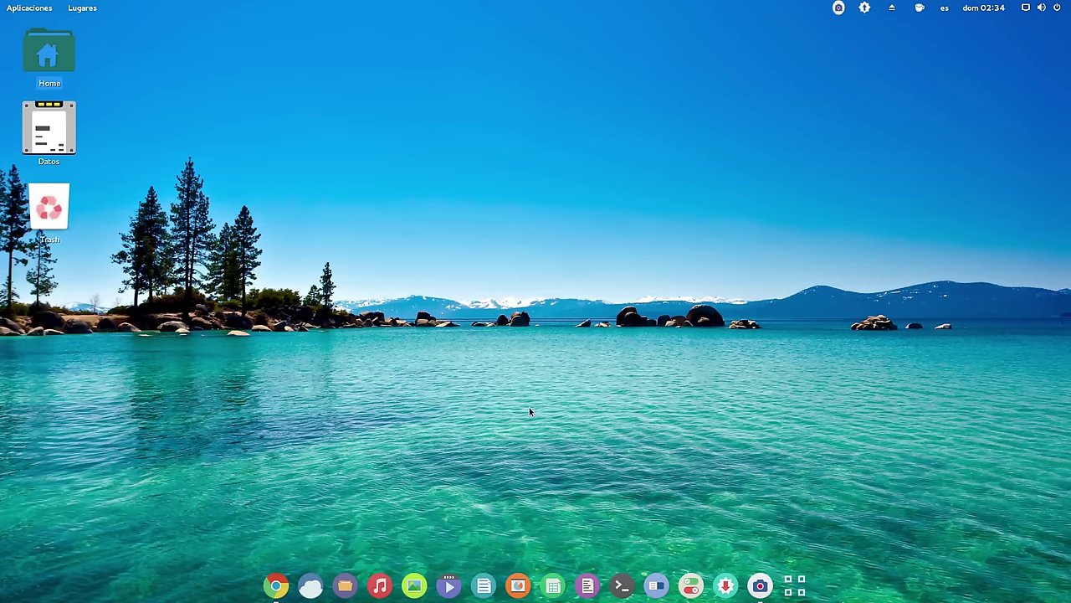
- Launch the Añadir/Quitar software package manager, move its window to the upper part of the desktop and enlarge it
{"action": "left_click", "coordinate": [726, 589]}
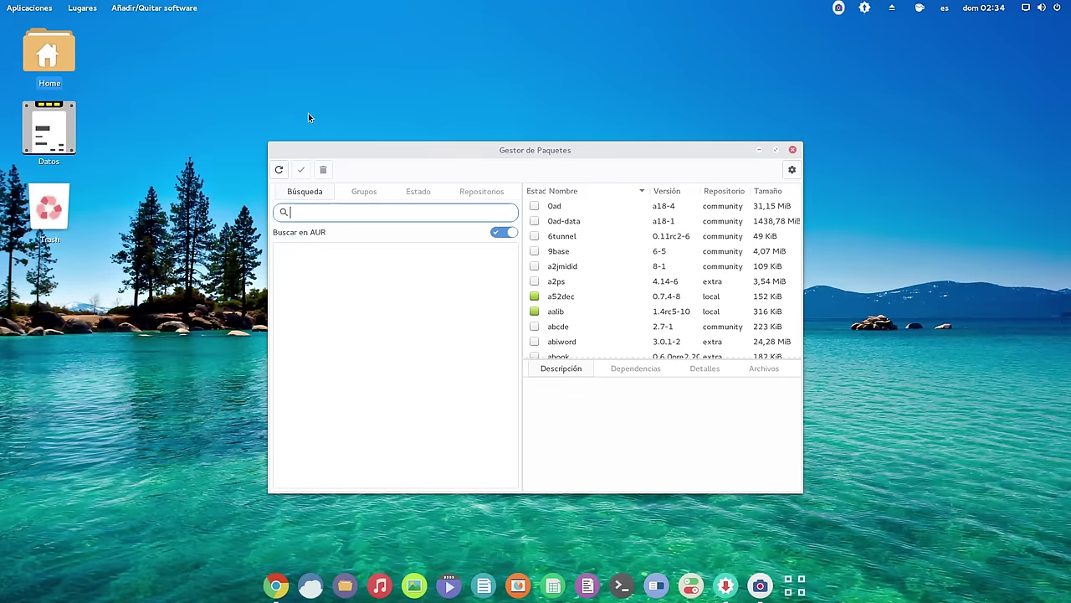
{"action": "left_click_drag", "start_coordinate": [419, 145], "coordinate": [272, 24]}
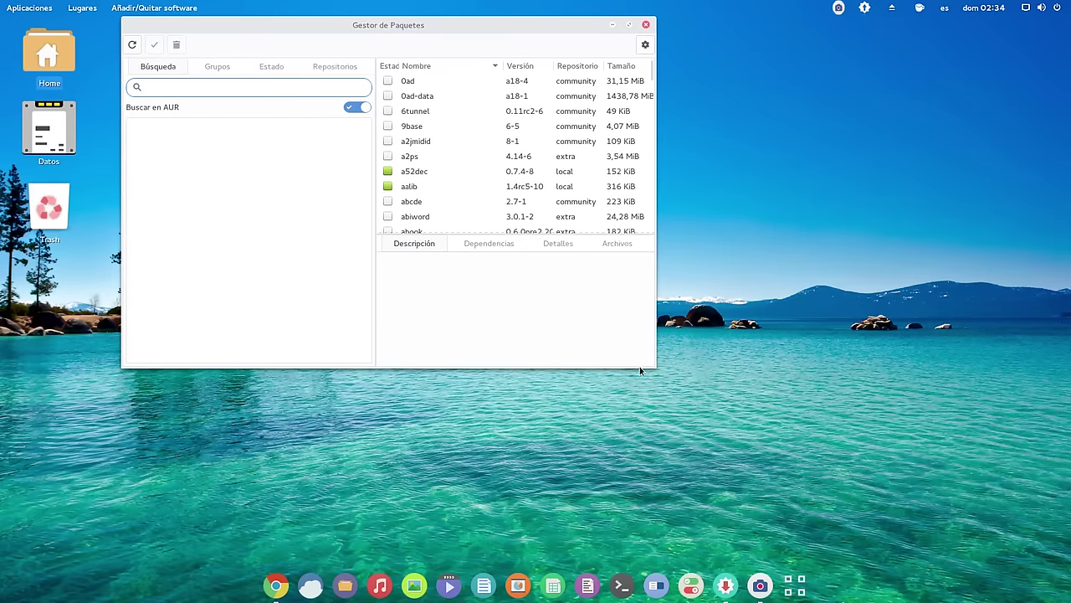
{"action": "left_click_drag", "start_coordinate": [657, 368], "coordinate": [1023, 529]}
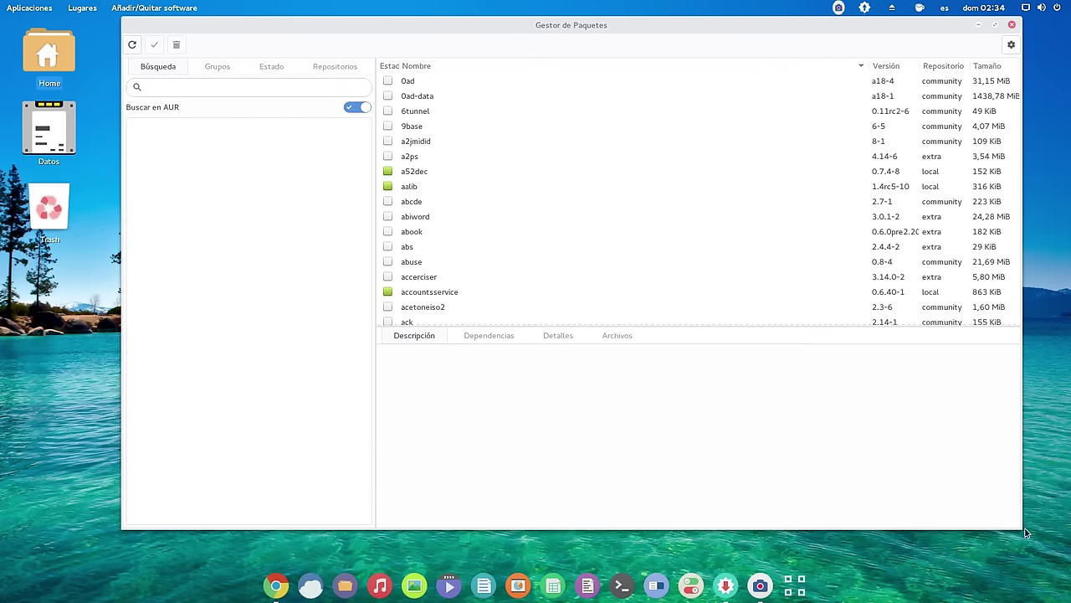
- Look over the package groups, check the search page with its AUR option, and return to the groups
{"action": "left_click", "coordinate": [219, 66]}
{"action": "scroll", "coordinate": [182, 201], "scroll_direction": "down", "scroll_amount": 3}
{"action": "scroll", "coordinate": [194, 139], "scroll_direction": "up", "scroll_amount": 3}
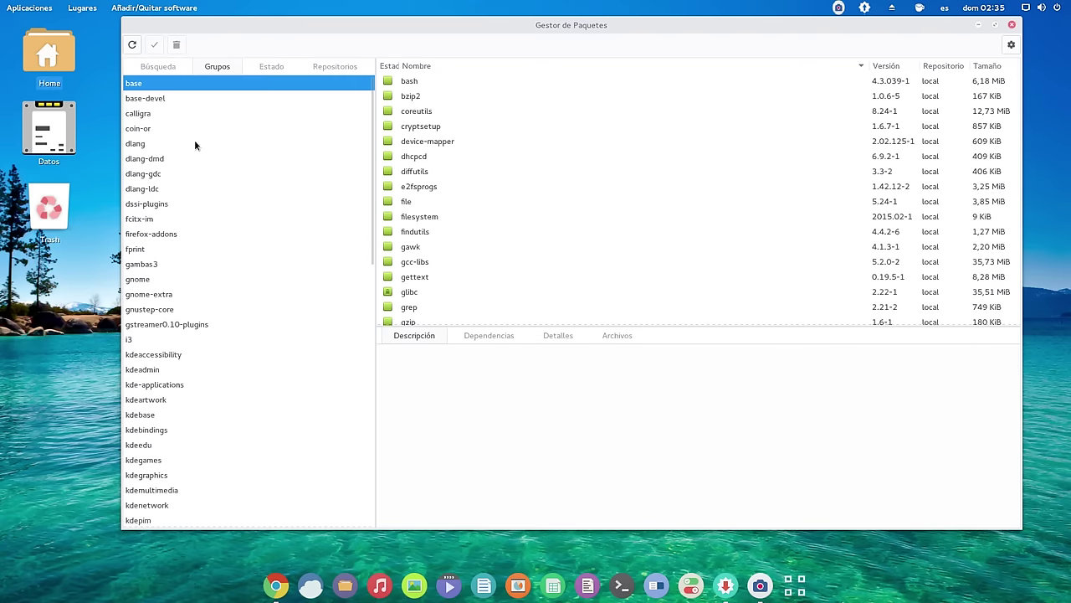
{"action": "left_click", "coordinate": [161, 67]}
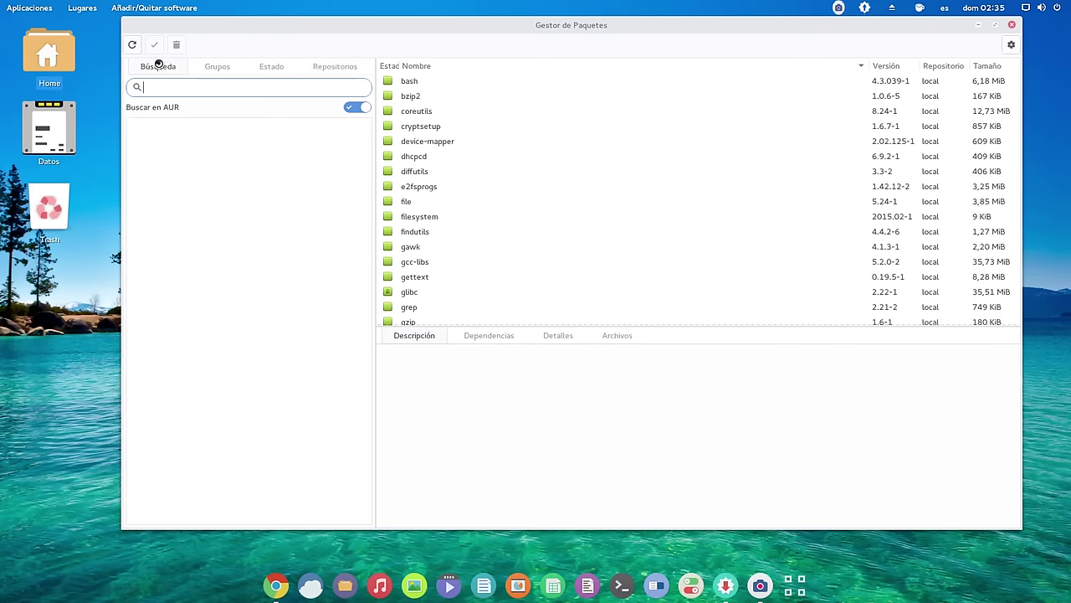
{"action": "left_click", "coordinate": [228, 66]}
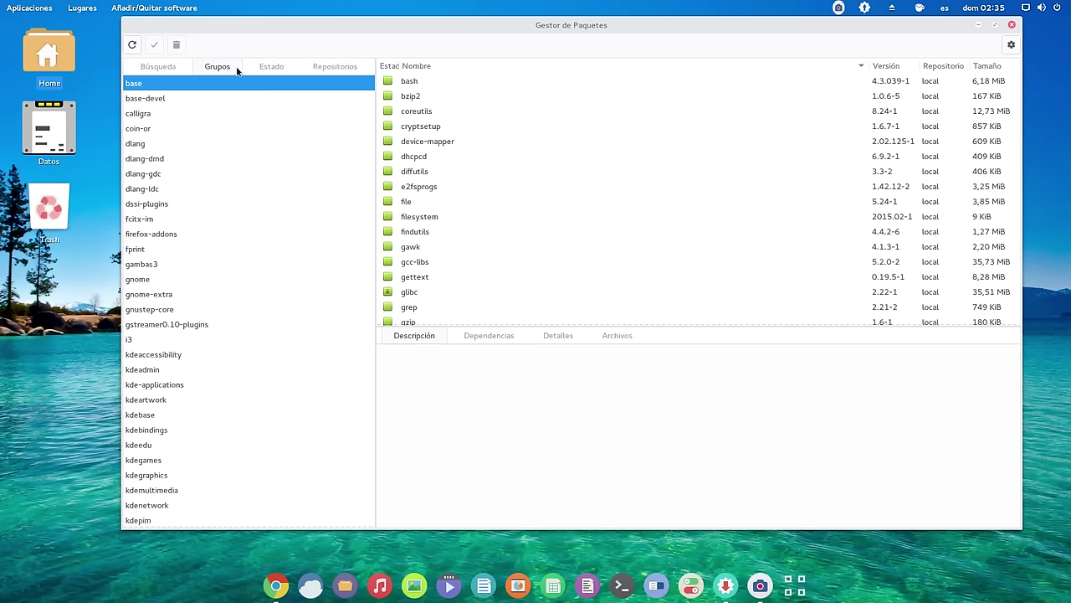
- List the packages of the apricity-core repository and view the description of calamares
{"action": "left_click", "coordinate": [355, 70]}
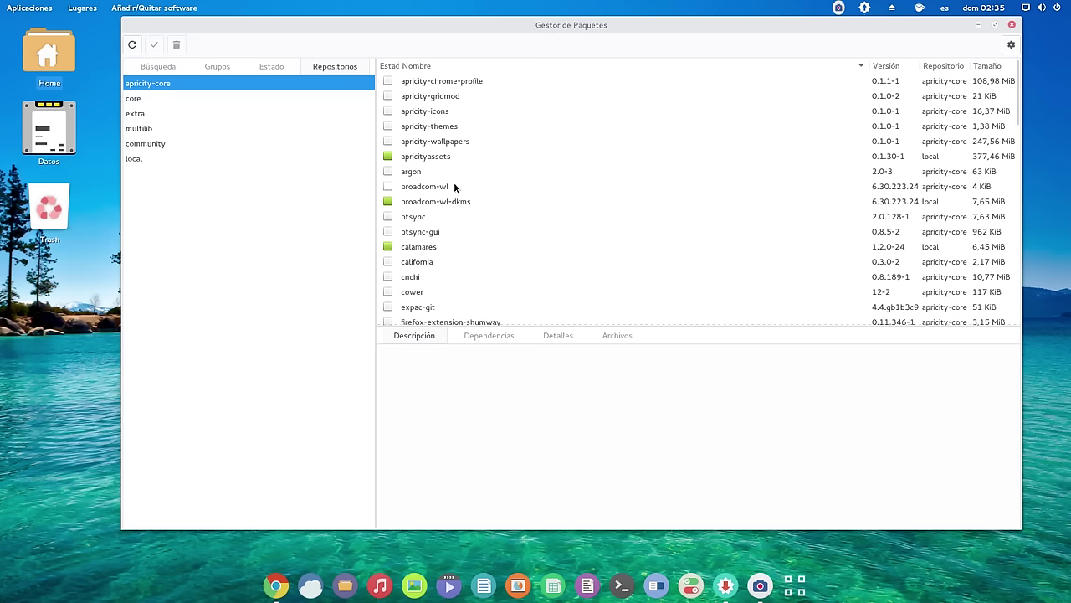
{"action": "scroll", "coordinate": [455, 182], "scroll_direction": "down", "scroll_amount": 1}
{"action": "left_click", "coordinate": [422, 217]}
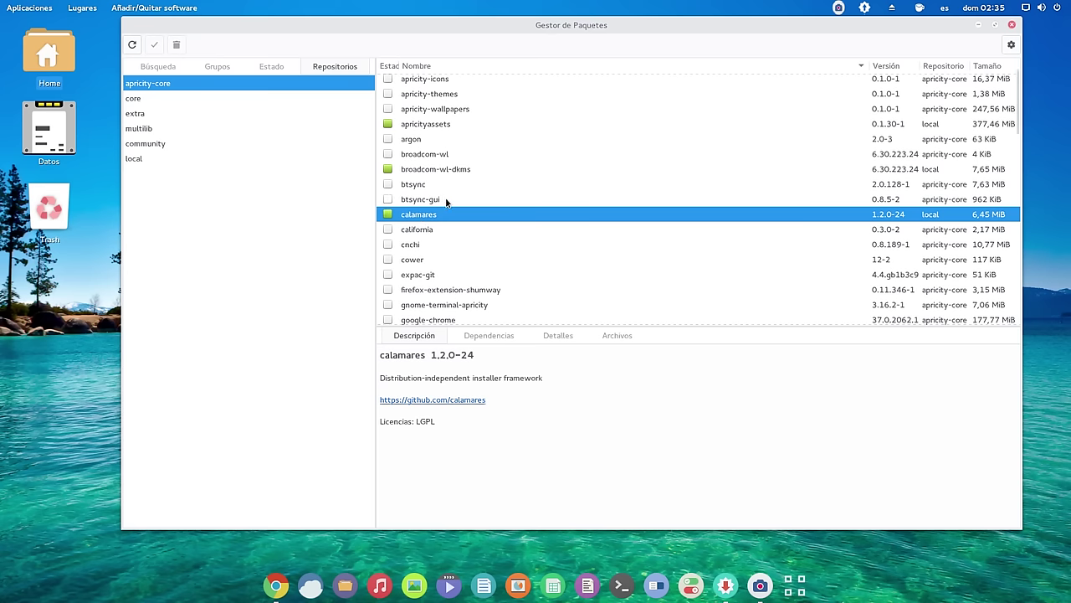
{"action": "scroll", "coordinate": [445, 201], "scroll_direction": "down", "scroll_amount": 1}
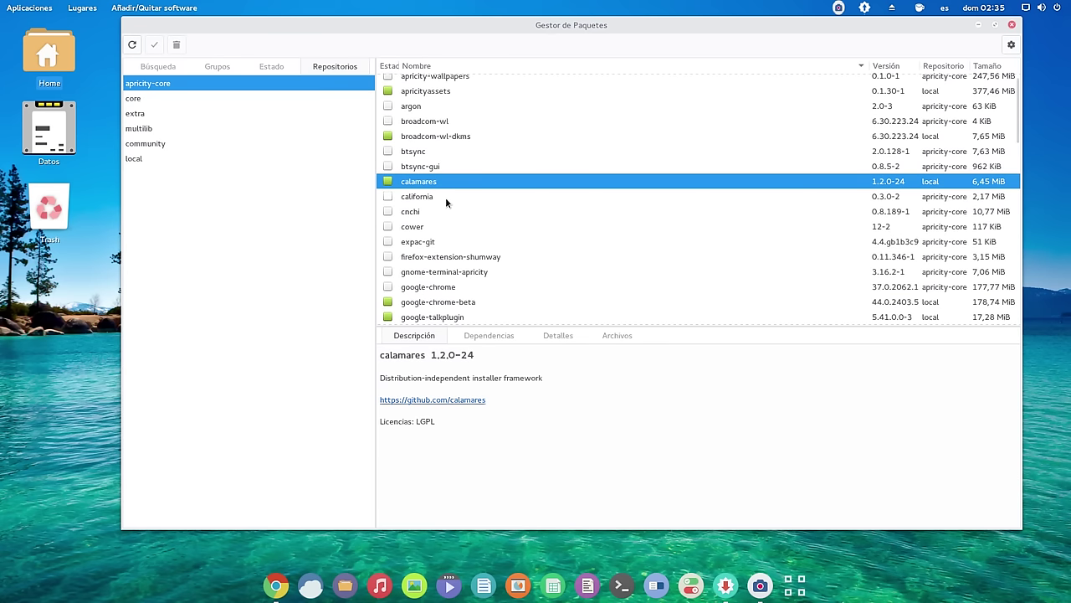
{"action": "scroll", "coordinate": [445, 201], "scroll_direction": "down", "scroll_amount": 1}
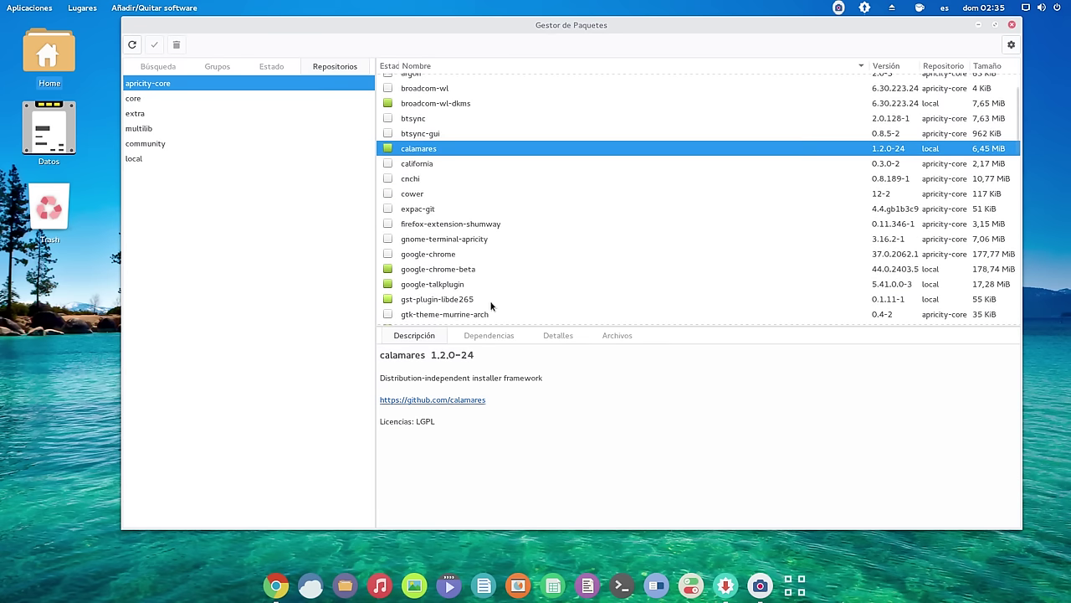
- View the descriptions of google-chrome-beta and google-talkplugin, and look over the lib32 packages listed below them
{"action": "left_click", "coordinate": [444, 269]}
{"action": "left_click", "coordinate": [441, 284]}
{"action": "scroll", "coordinate": [459, 252], "scroll_direction": "down", "scroll_amount": 2}
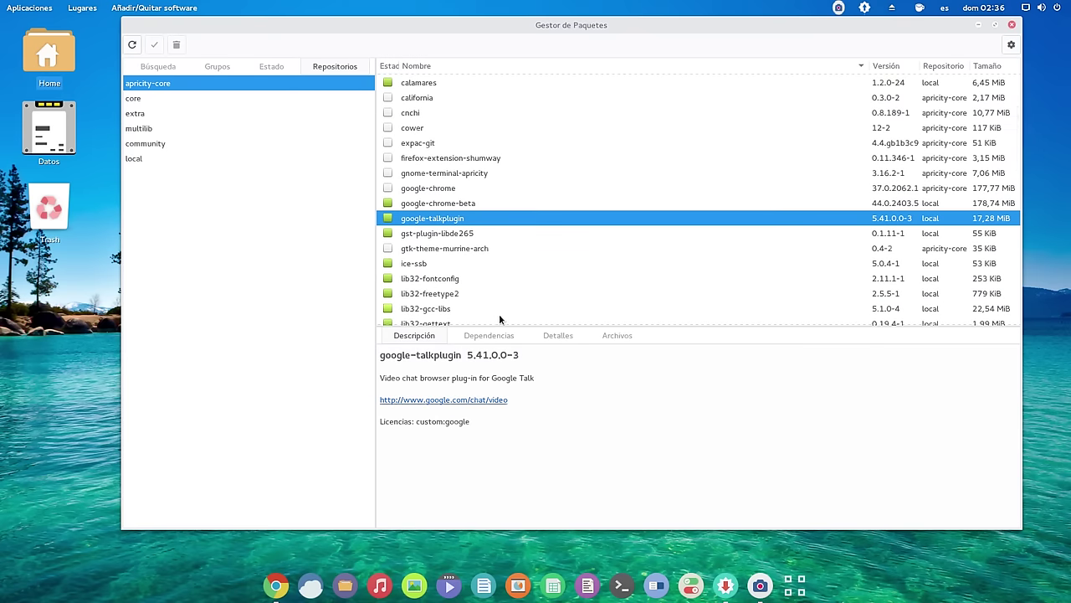
{"action": "scroll", "coordinate": [500, 309], "scroll_direction": "down", "scroll_amount": 2}
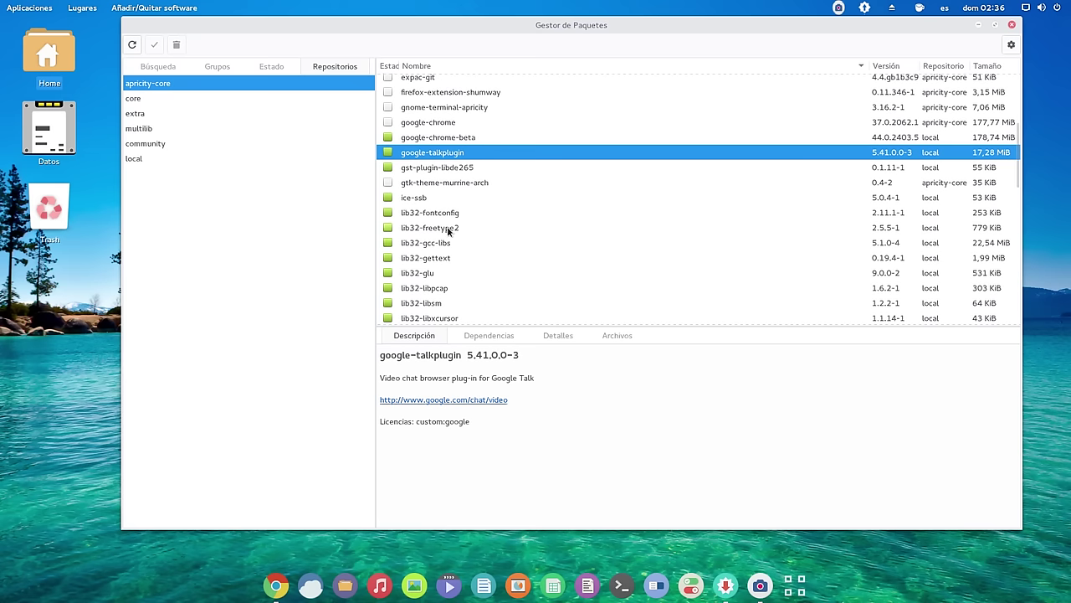
{"action": "scroll", "coordinate": [452, 230], "scroll_direction": "down", "scroll_amount": 2}
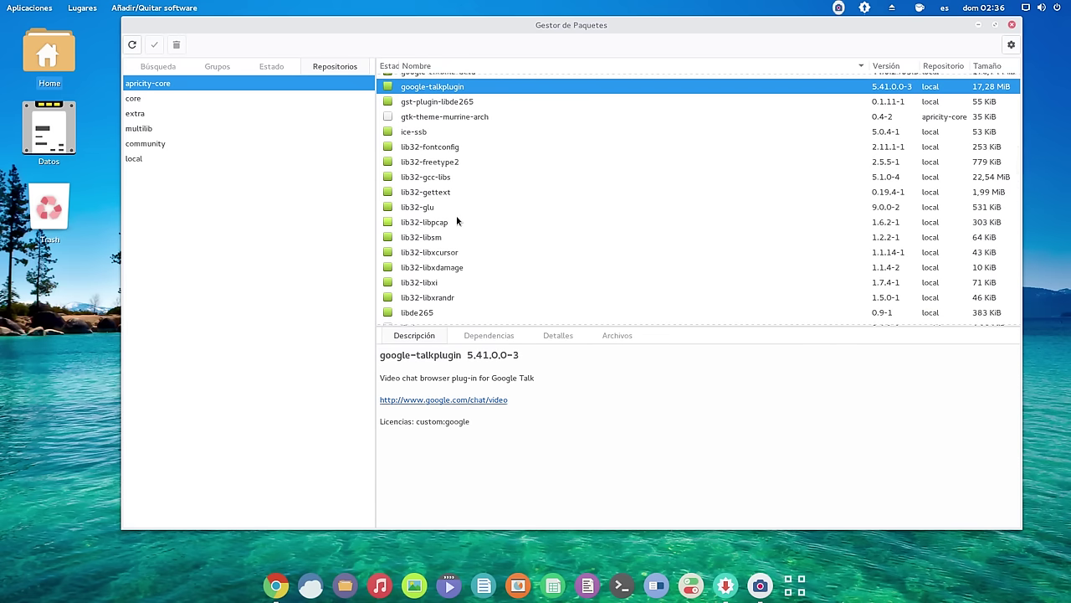
{"action": "scroll", "coordinate": [457, 218], "scroll_direction": "down", "scroll_amount": 3}
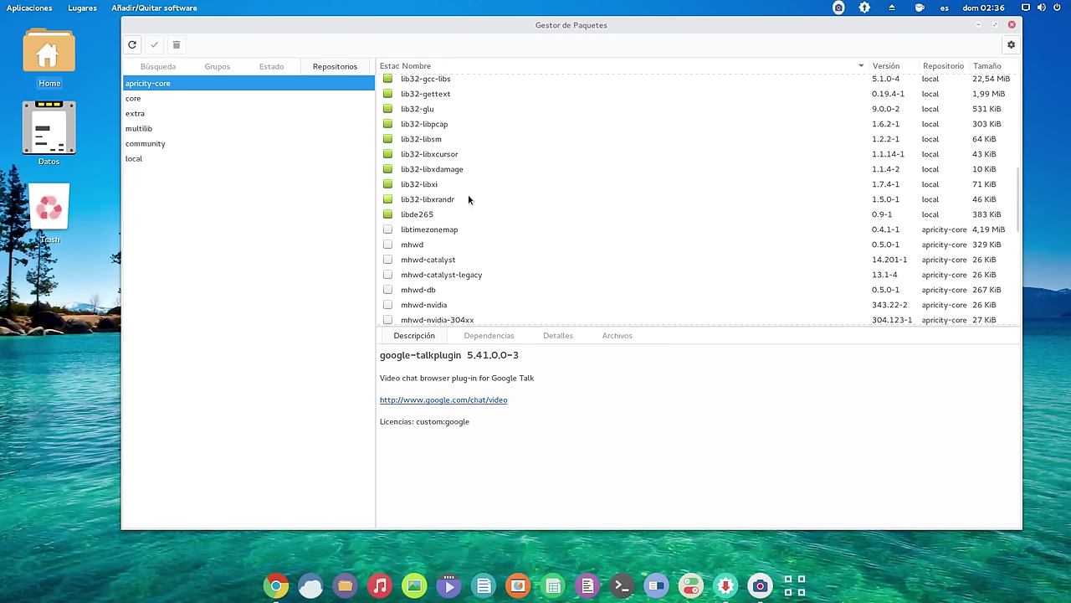
- Compare the descriptions of the mhwd and mhwd-catalyst hardware detection packages
{"action": "left_click", "coordinate": [419, 245]}
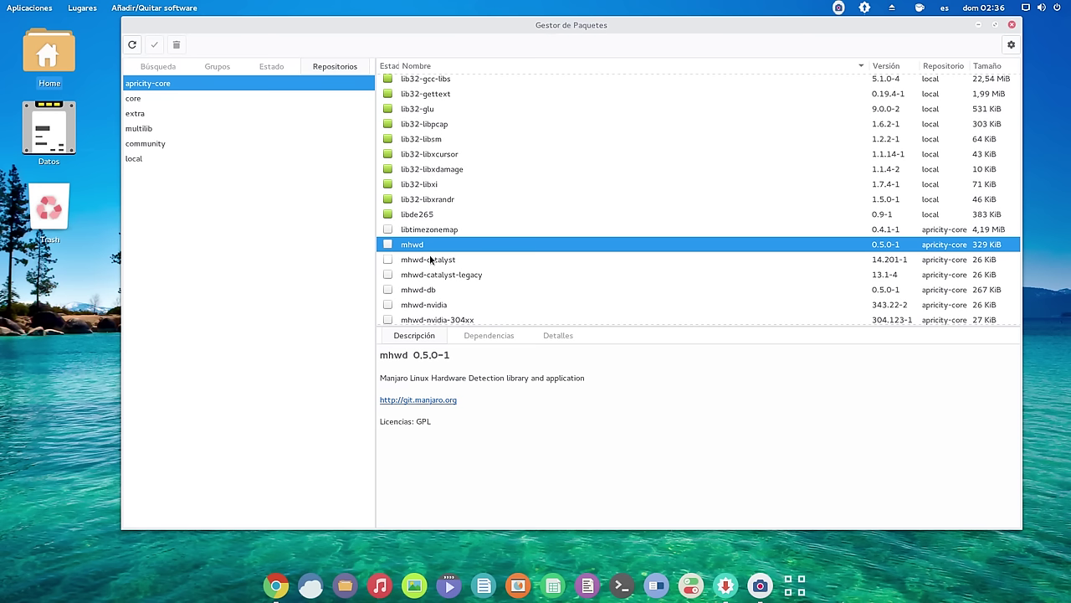
{"action": "left_click", "coordinate": [429, 261]}
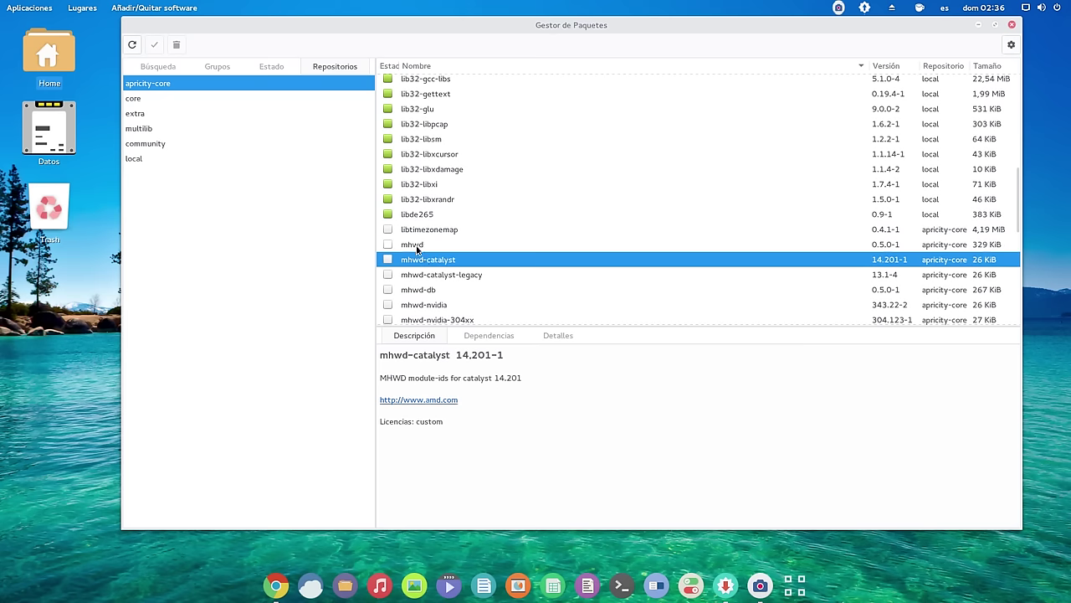
{"action": "left_click", "coordinate": [416, 245]}
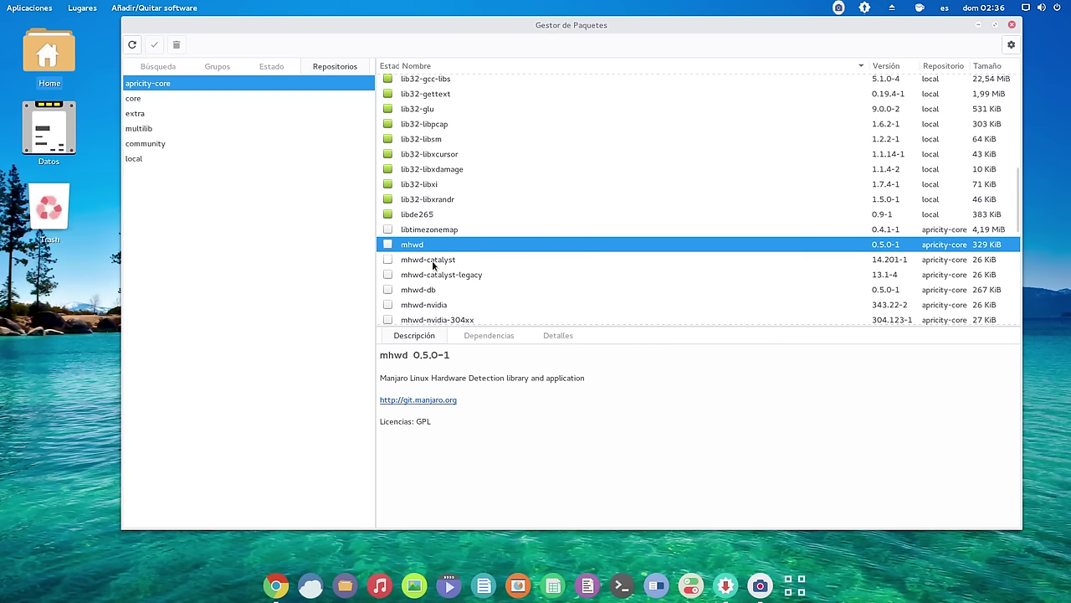
{"action": "left_click", "coordinate": [431, 262]}
- Look over the remaining apricity-core packages from the mhwd-nvidia entries to wine, viewing the description of pipelight
{"action": "scroll", "coordinate": [450, 275], "scroll_direction": "down", "scroll_amount": 3}
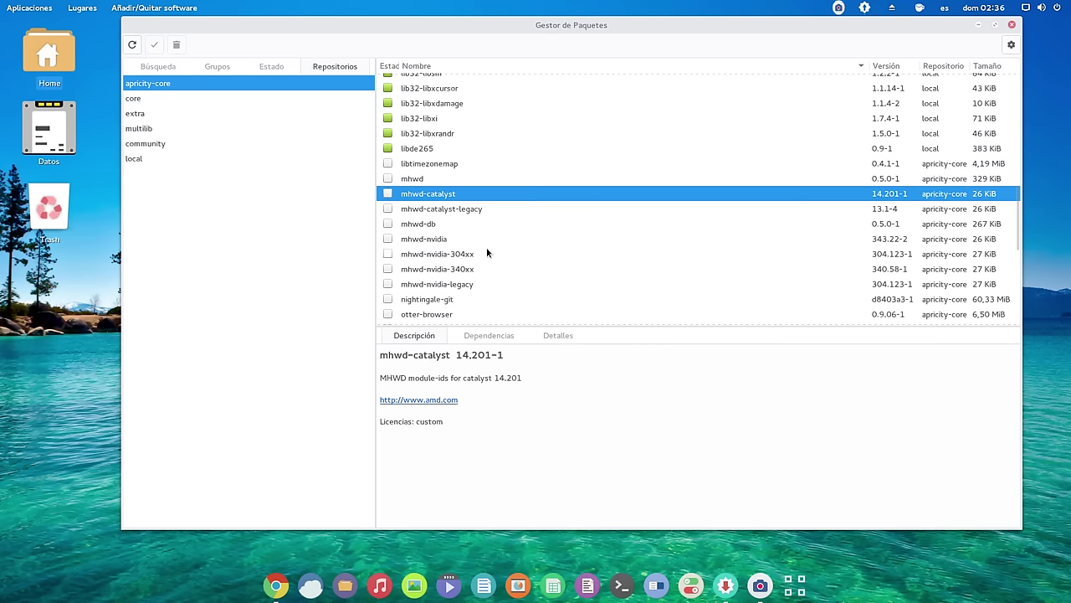
{"action": "scroll", "coordinate": [486, 251], "scroll_direction": "down", "scroll_amount": 5}
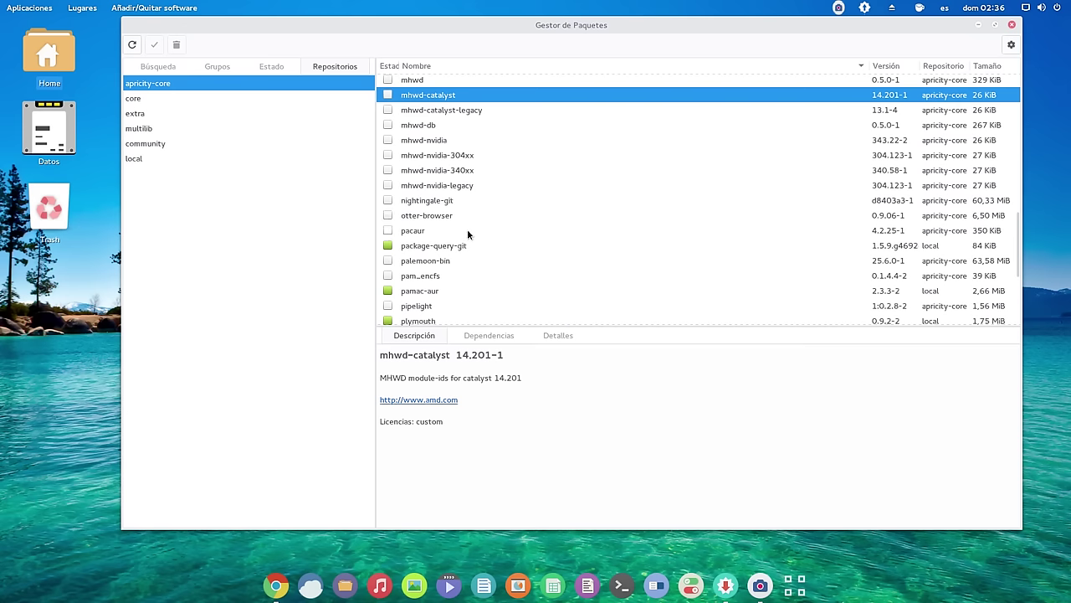
{"action": "scroll", "coordinate": [500, 192], "scroll_direction": "up", "scroll_amount": 3}
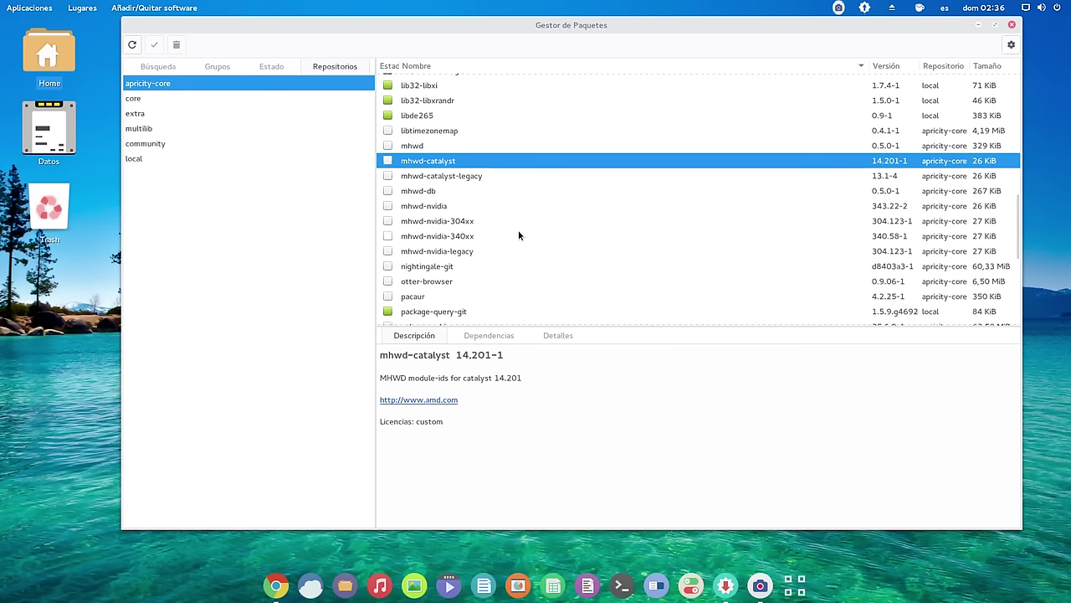
{"action": "scroll", "coordinate": [519, 232], "scroll_direction": "down", "scroll_amount": 3}
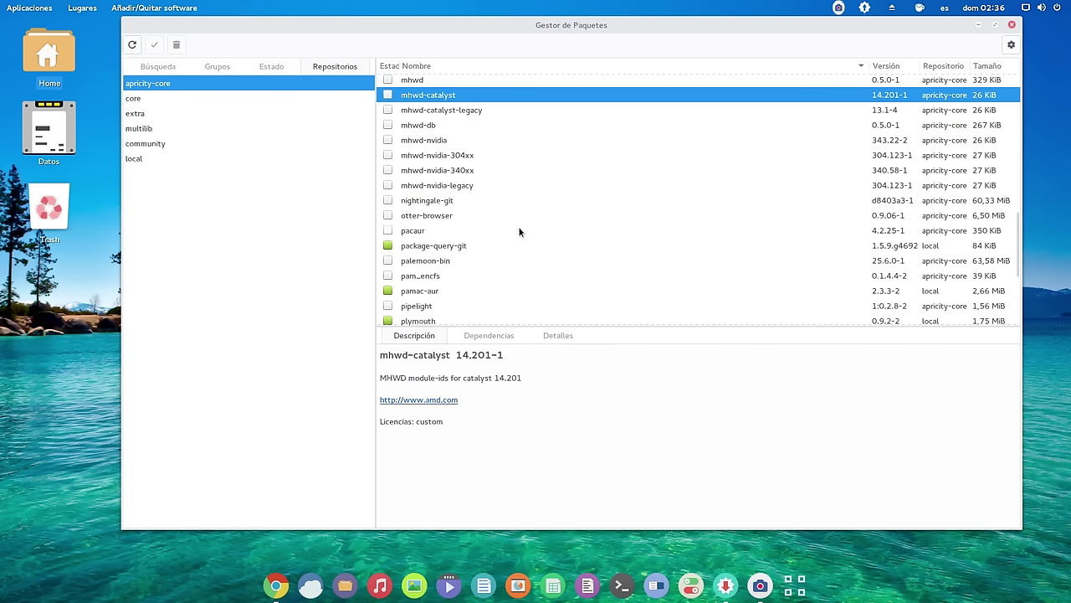
{"action": "scroll", "coordinate": [519, 231], "scroll_direction": "down", "scroll_amount": 2}
{"action": "left_click", "coordinate": [418, 273]}
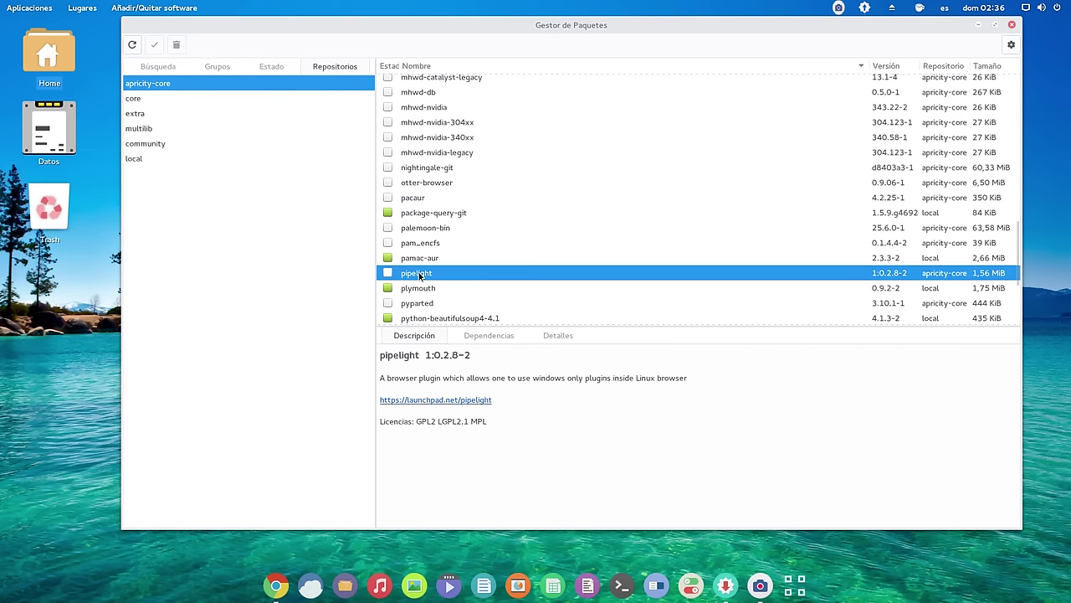
{"action": "scroll", "coordinate": [466, 249], "scroll_direction": "down", "scroll_amount": 3}
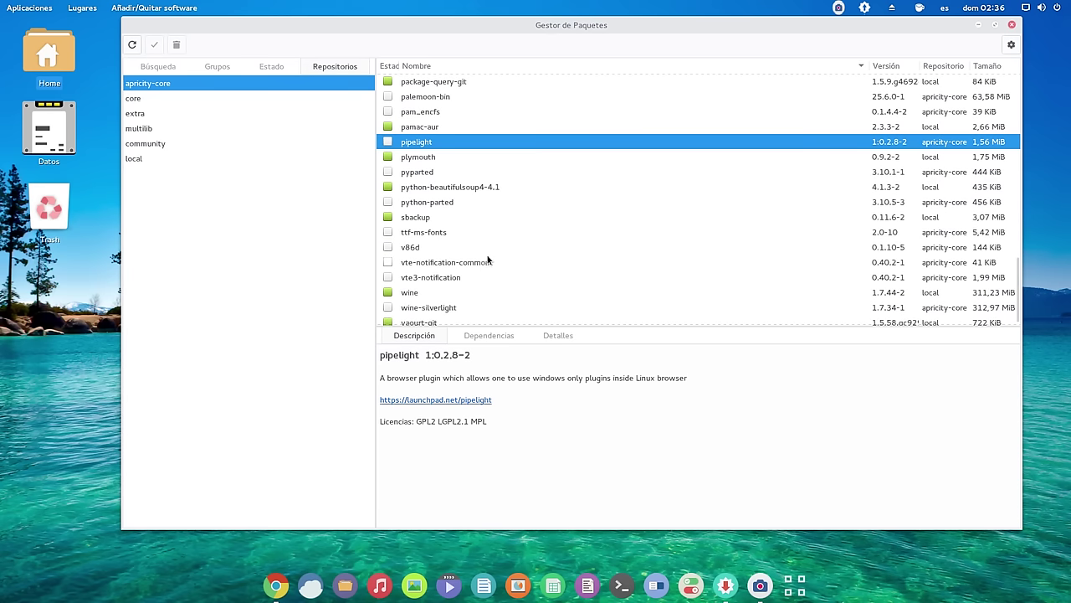
- View the descriptions of ttf-ms-fonts, wine and wine-silverlight near the end of the apricity-core package list
{"action": "scroll", "coordinate": [446, 237], "scroll_direction": "down", "scroll_amount": 1}
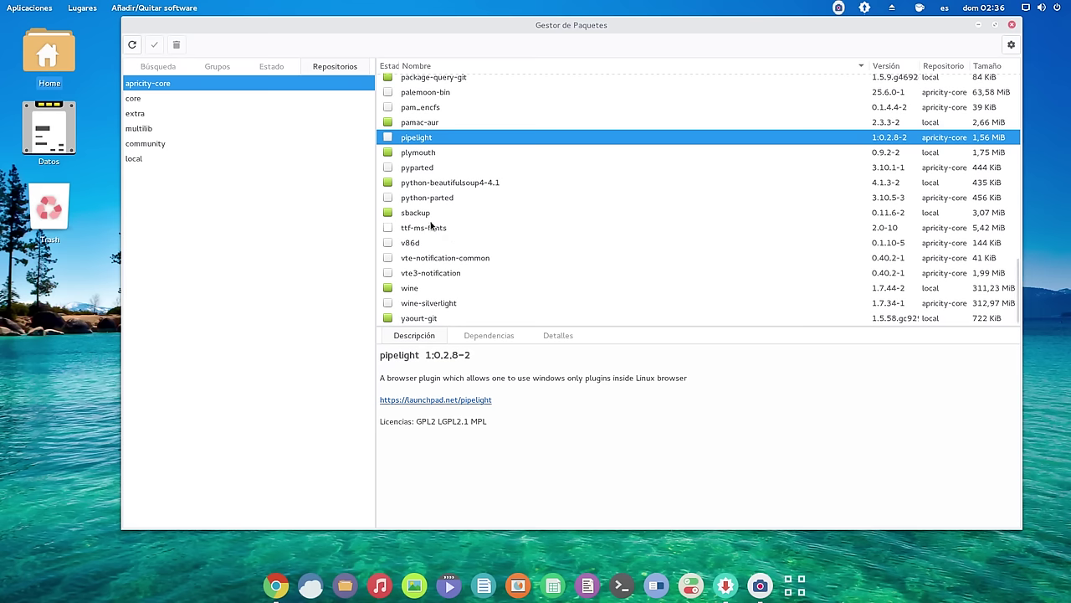
{"action": "left_click", "coordinate": [434, 228]}
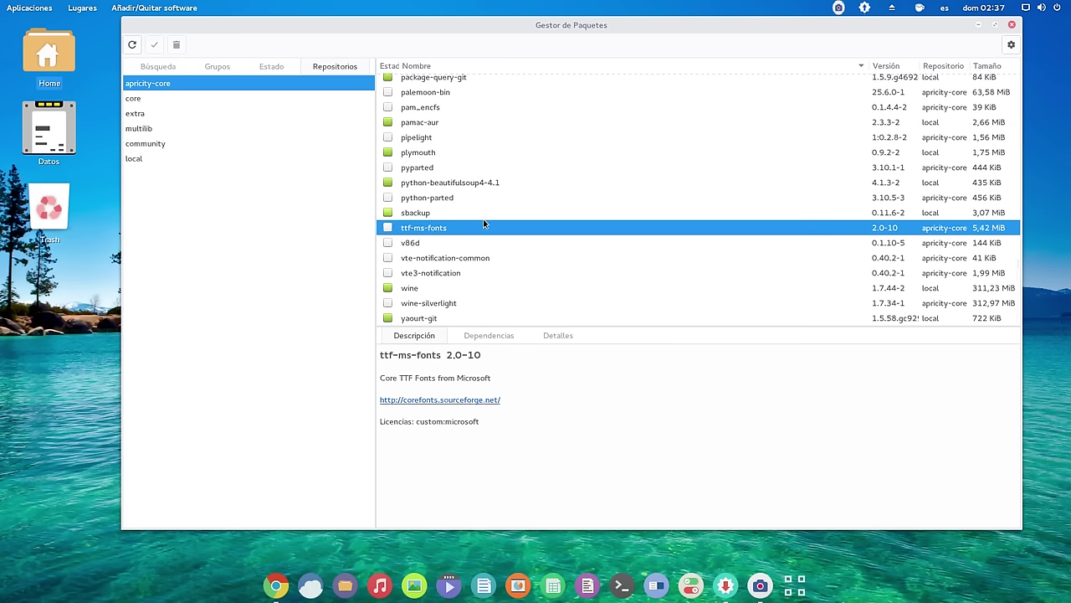
{"action": "left_click", "coordinate": [415, 291]}
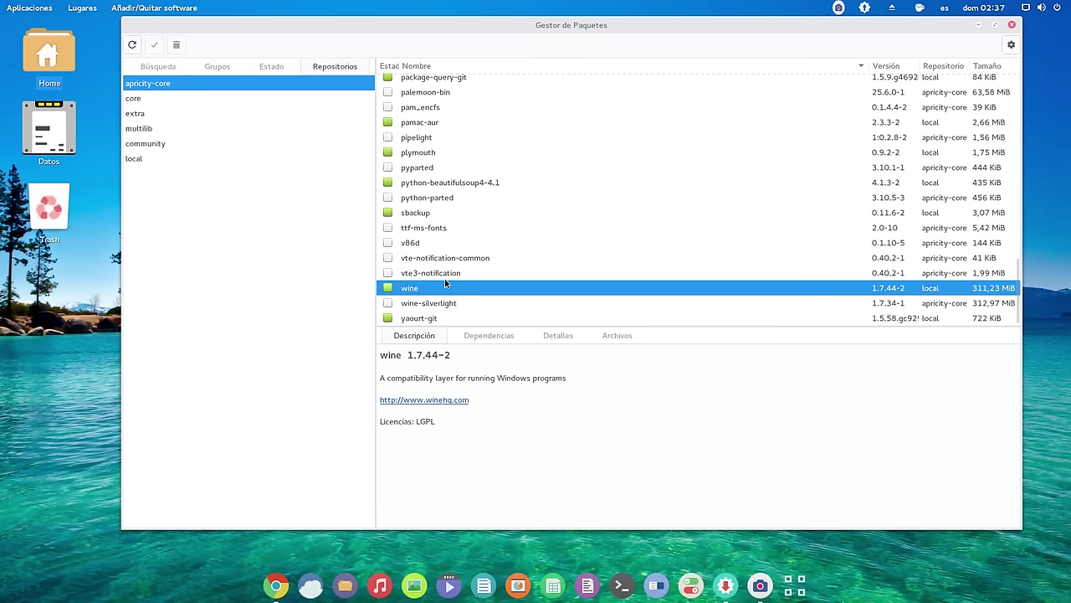
{"action": "left_click", "coordinate": [445, 308]}
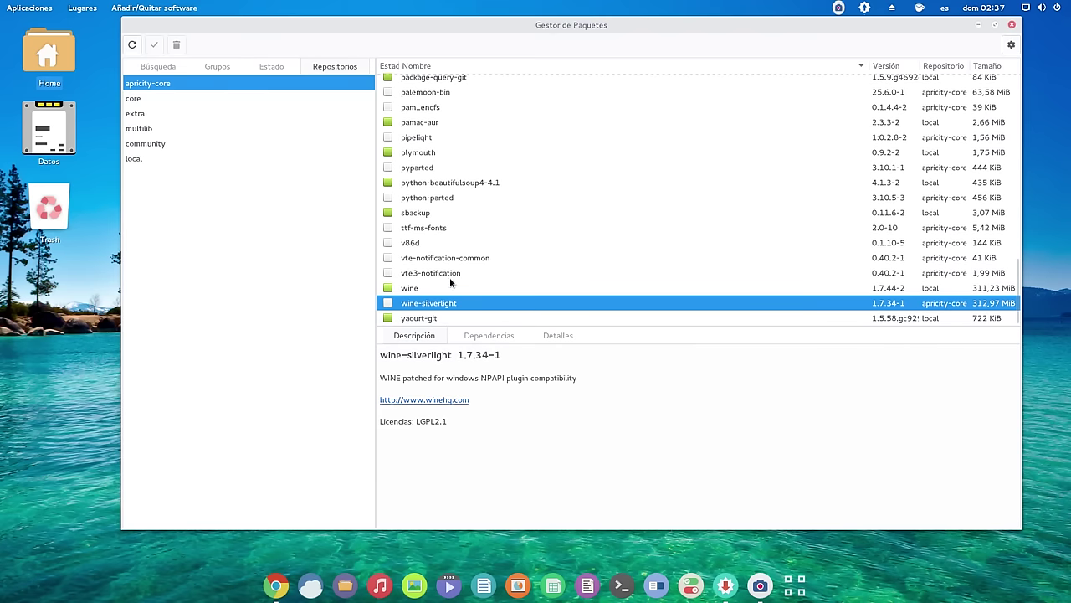
- Look back through the apricity-core packages up to the google-chrome entries and view the description of mhwd again
{"action": "scroll", "coordinate": [452, 277], "scroll_direction": "up", "scroll_amount": 3}
{"action": "scroll", "coordinate": [475, 232], "scroll_direction": "up", "scroll_amount": 5}
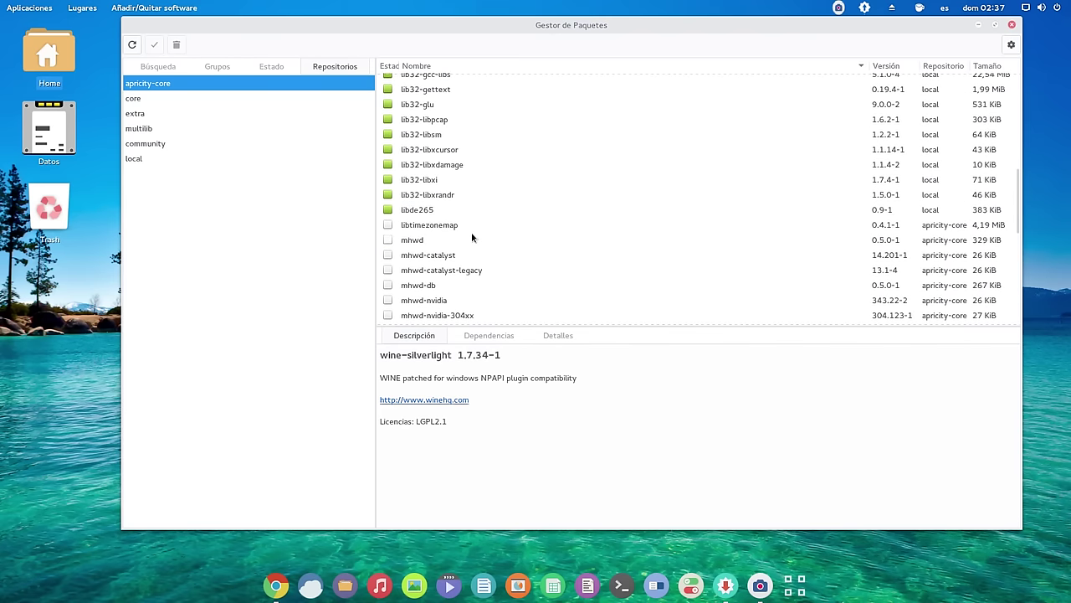
{"action": "scroll", "coordinate": [472, 236], "scroll_direction": "up", "scroll_amount": 5}
{"action": "scroll", "coordinate": [472, 236], "scroll_direction": "down", "scroll_amount": 5}
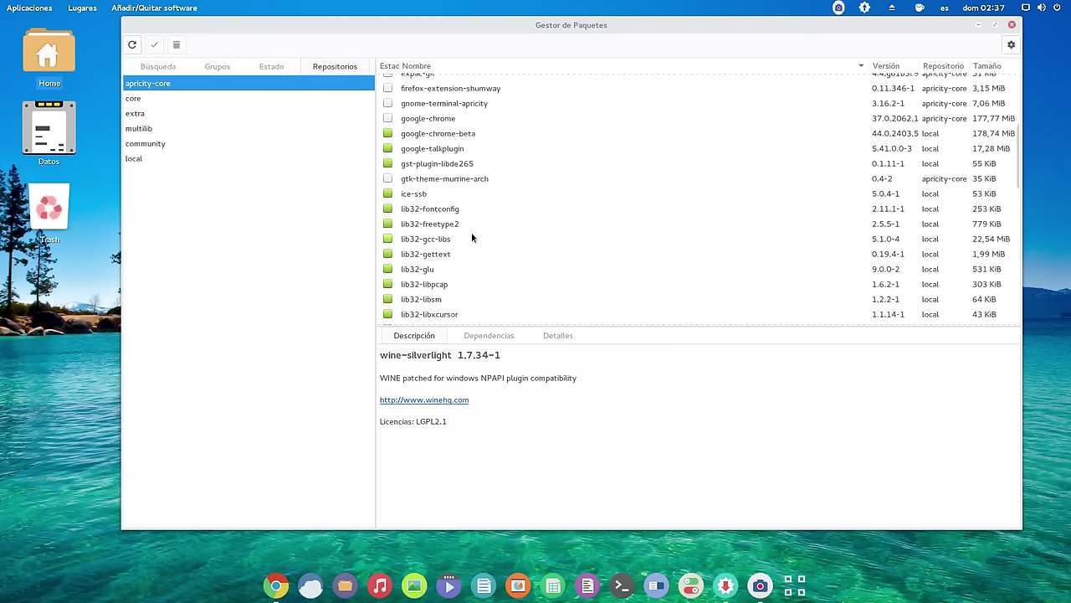
{"action": "left_click", "coordinate": [420, 175]}
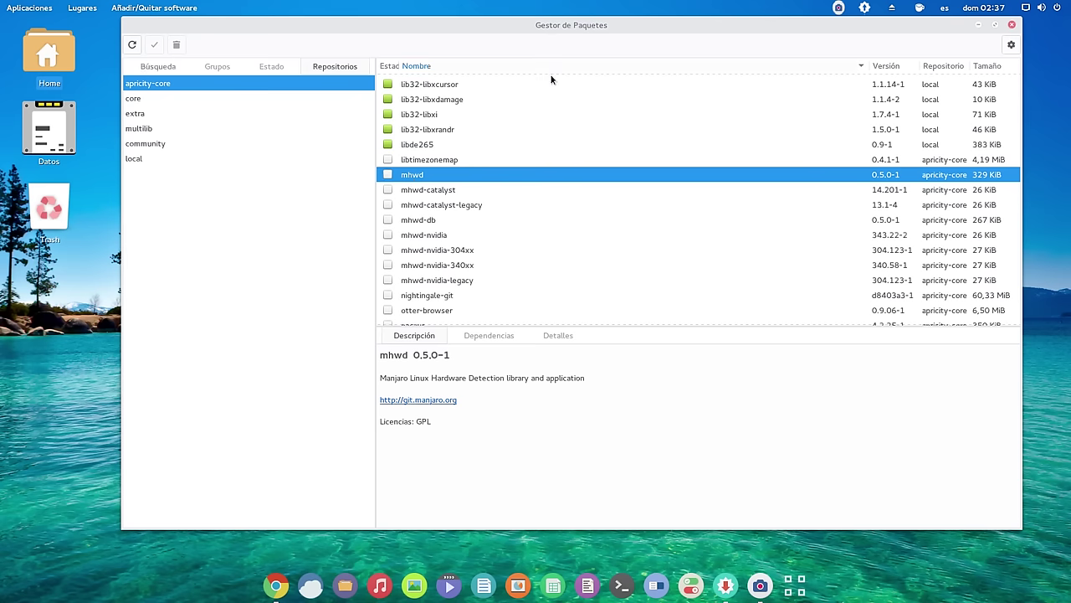
- Browse the core, extra, multilib and community repositories in turn, ending on the packages of the local repository
{"action": "left_click", "coordinate": [138, 101]}
{"action": "left_click", "coordinate": [142, 115]}
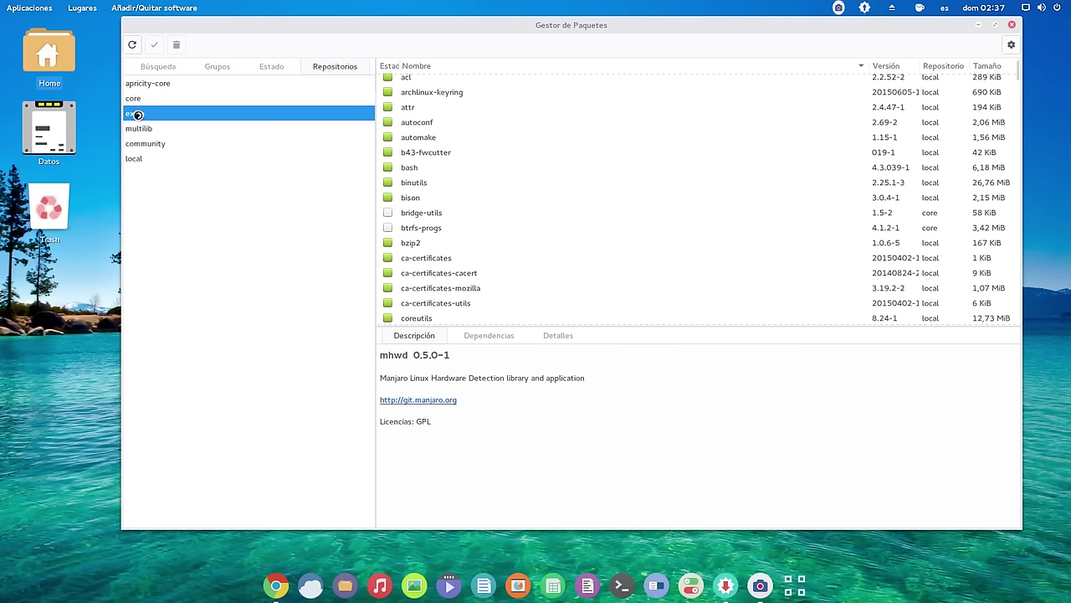
{"action": "left_click", "coordinate": [144, 130]}
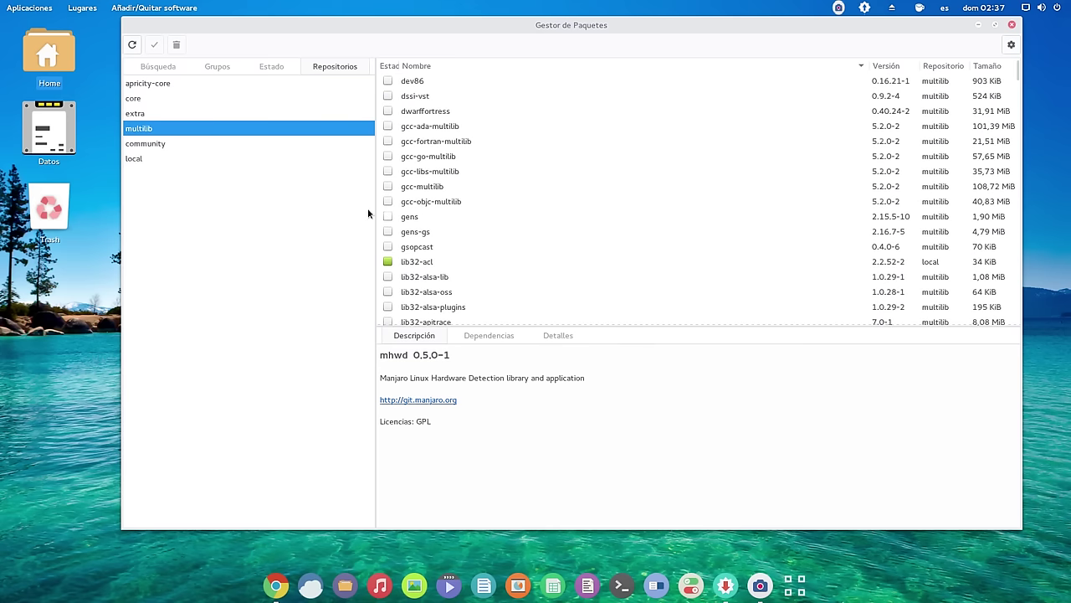
{"action": "left_click", "coordinate": [153, 144]}
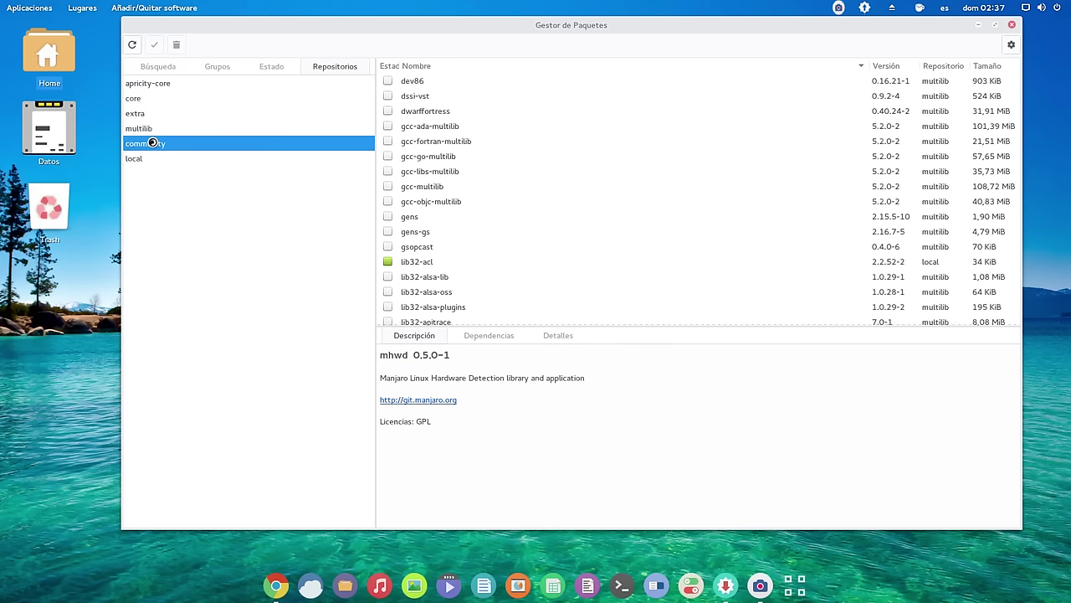
{"action": "left_click", "coordinate": [137, 159]}
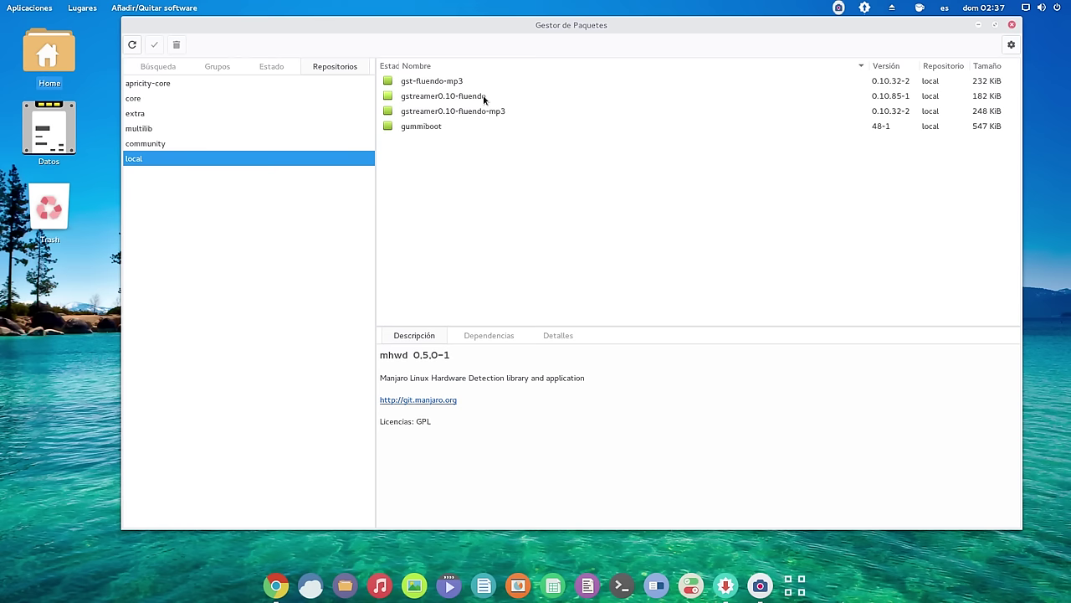
- View the descriptions of gummiboot, gst-fluendo-mp3, gstreamer0.10-fluendo and gstreamer0.10-fluendo-mp3 in the local repository
{"action": "left_click", "coordinate": [432, 128]}
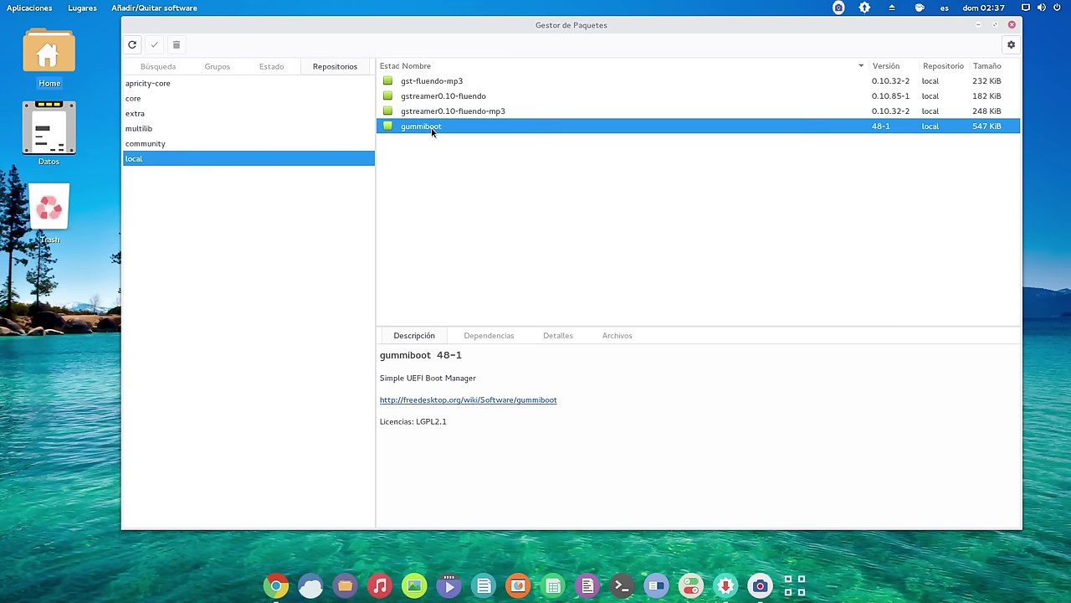
{"action": "left_click", "coordinate": [433, 82]}
{"action": "left_click", "coordinate": [431, 98]}
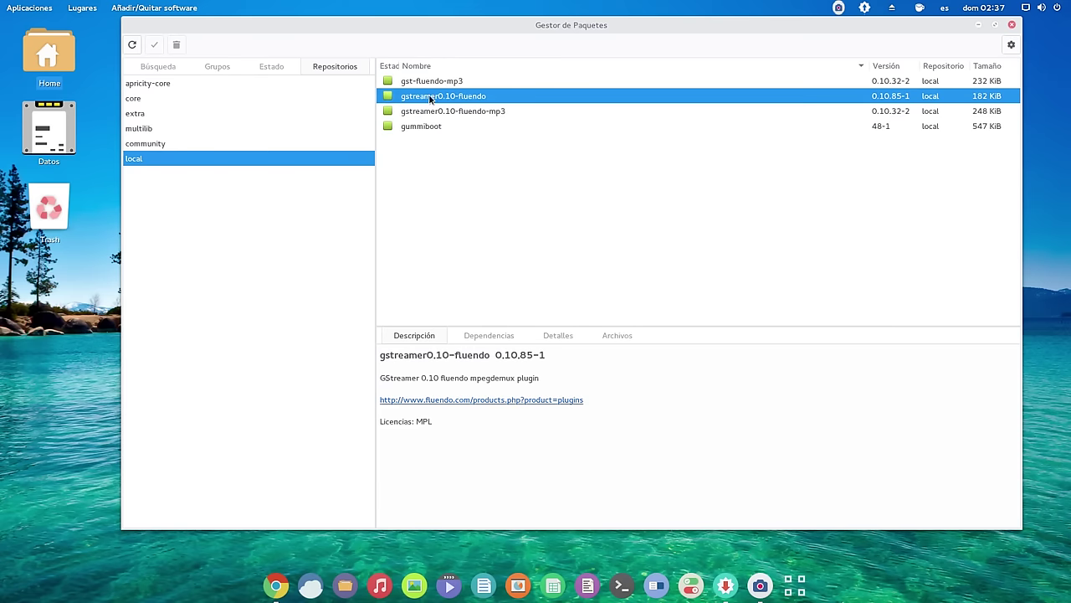
{"action": "left_click", "coordinate": [434, 114]}
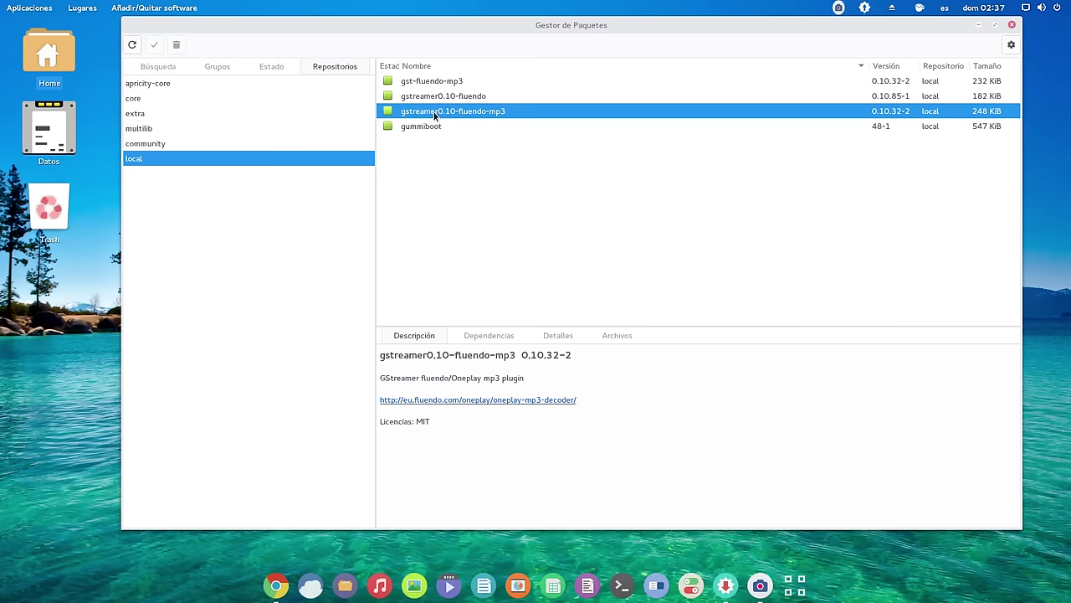
- Minimize the package manager, switch to Google Chrome and examine the package files in the apricityos.com/apricity-core index down to yaourt-git
{"action": "left_click", "coordinate": [978, 28]}
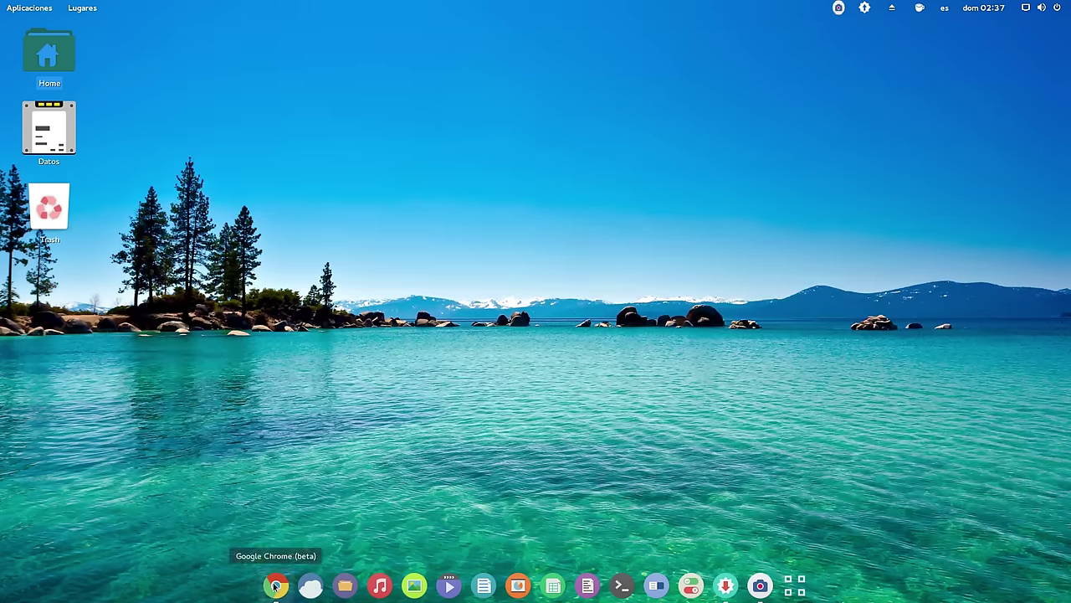
{"action": "left_click", "coordinate": [276, 585]}
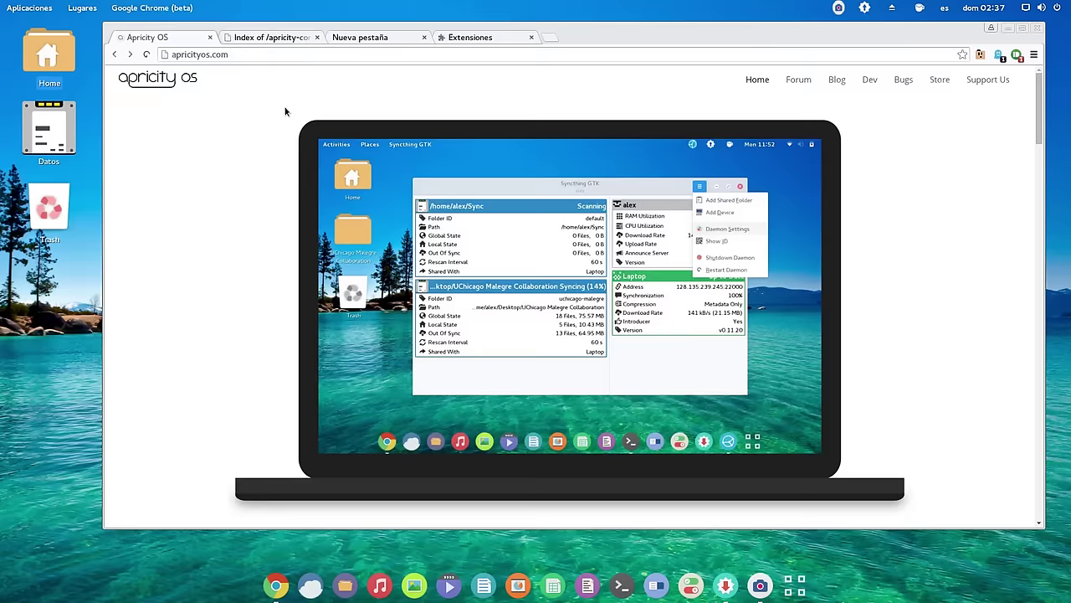
{"action": "left_click", "coordinate": [283, 38]}
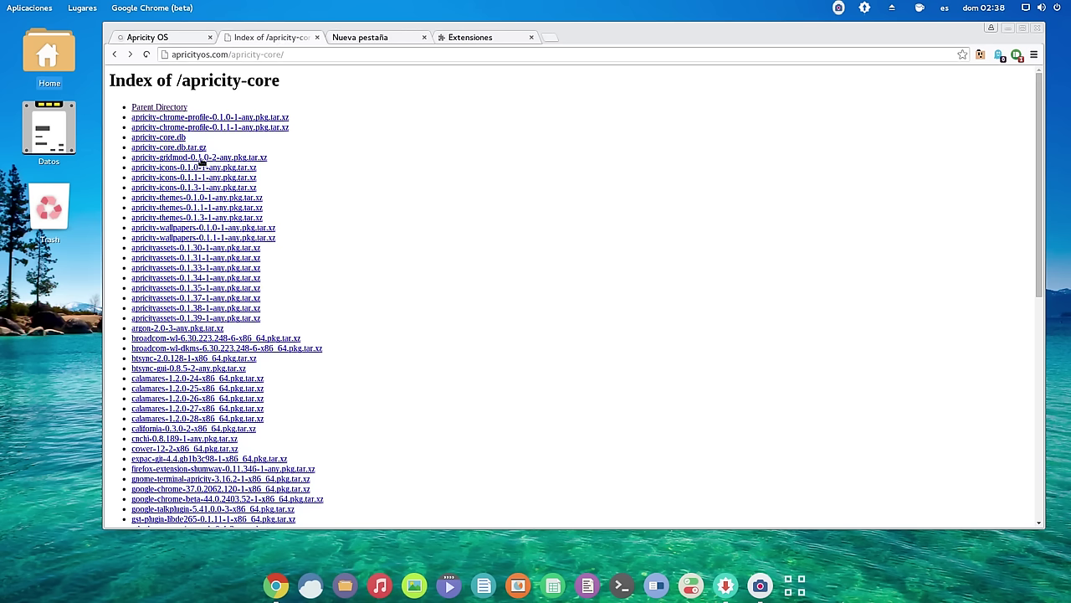
{"action": "left_click", "coordinate": [284, 54]}
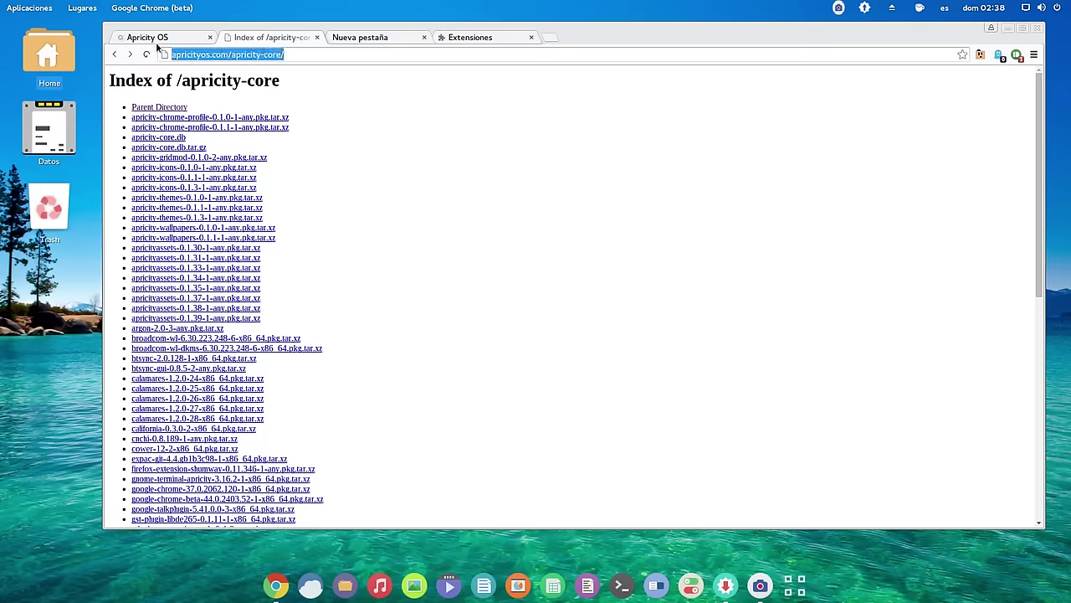
{"action": "scroll", "coordinate": [214, 124], "scroll_direction": "down", "scroll_amount": 3}
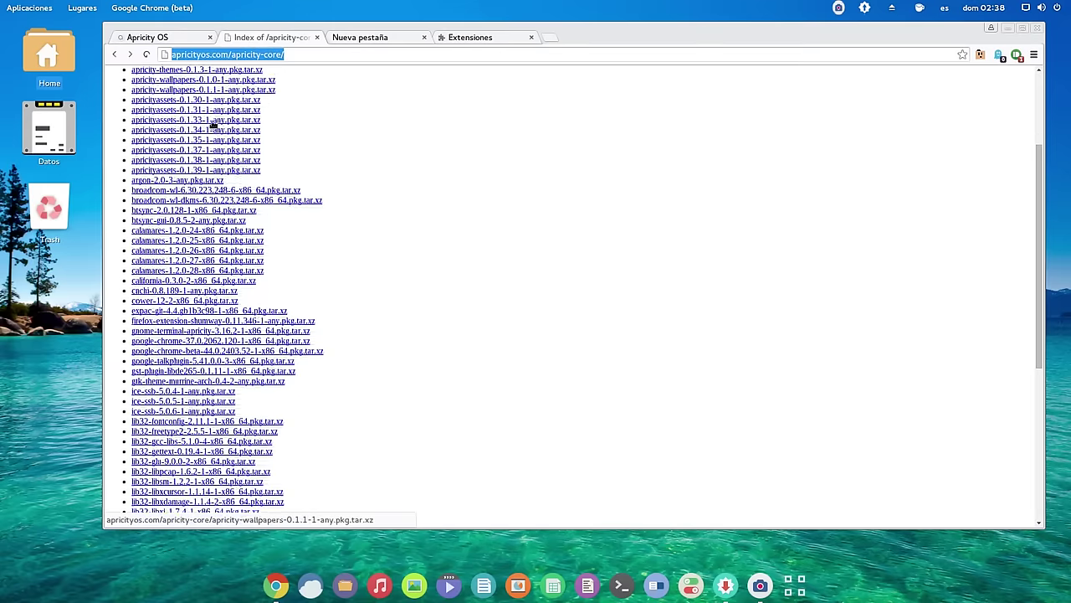
{"action": "scroll", "coordinate": [214, 123], "scroll_direction": "up", "scroll_amount": 4}
{"action": "scroll", "coordinate": [214, 124], "scroll_direction": "down", "scroll_amount": 5}
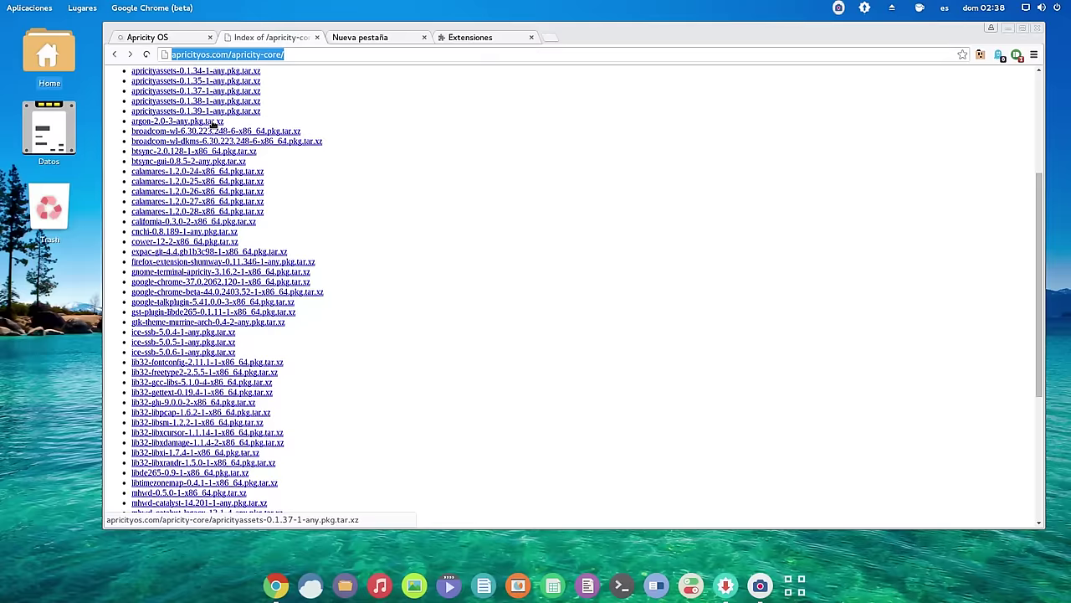
{"action": "scroll", "coordinate": [213, 124], "scroll_direction": "down", "scroll_amount": 5}
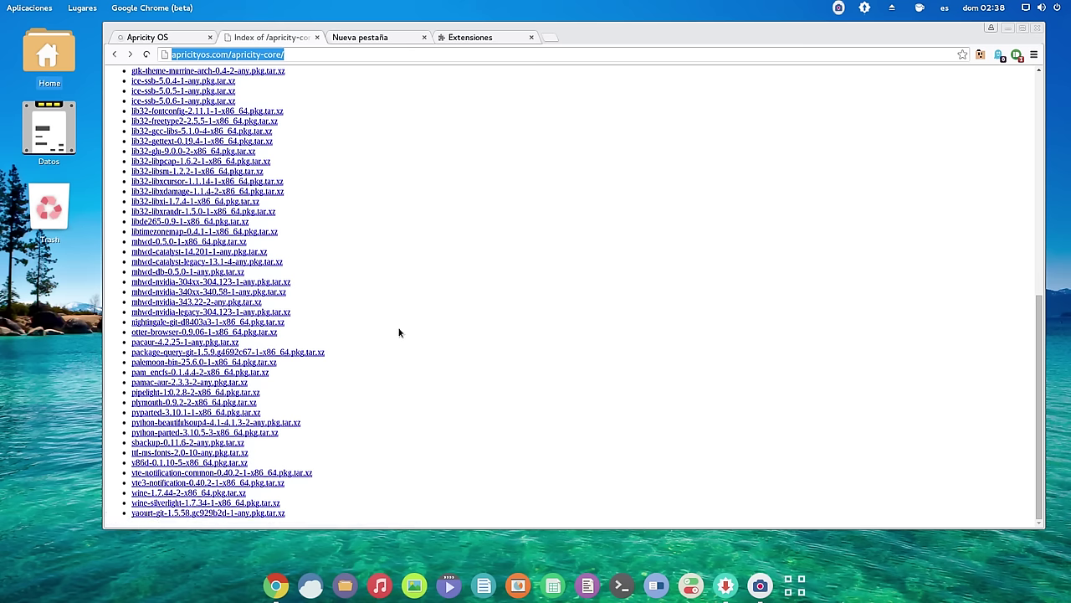
- Check the open new-tab and Extensions pages, and close the browser window
{"action": "left_click", "coordinate": [363, 39]}
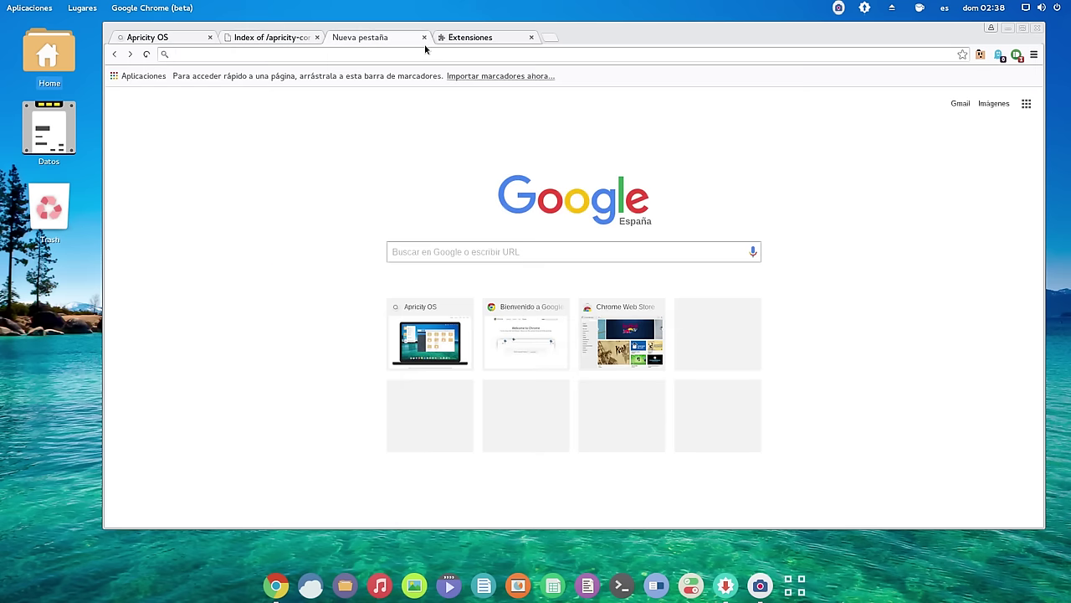
{"action": "left_click", "coordinate": [459, 38]}
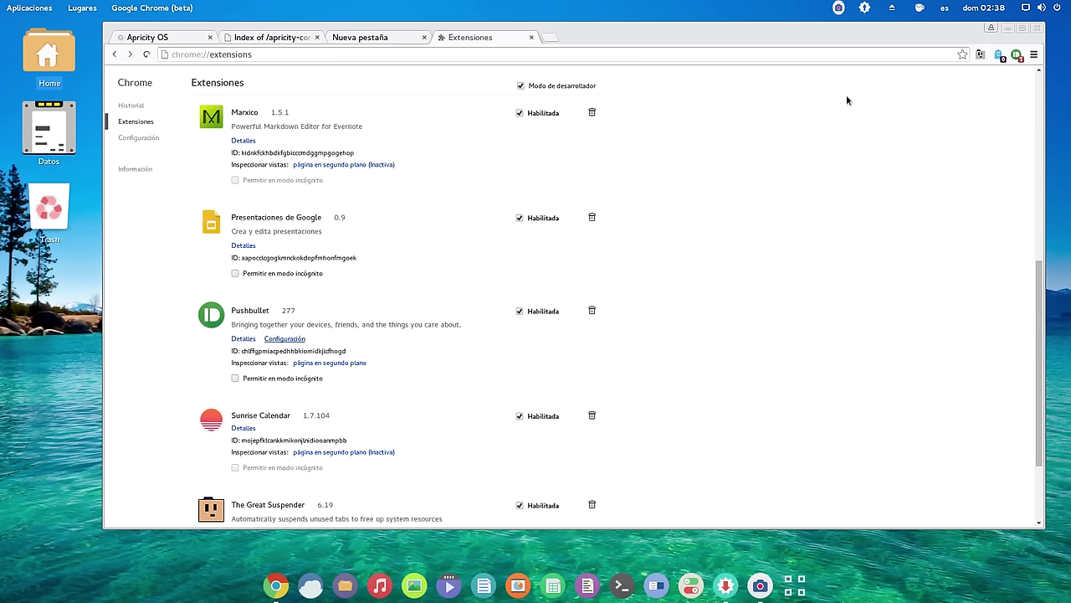
{"action": "left_click", "coordinate": [1038, 28]}
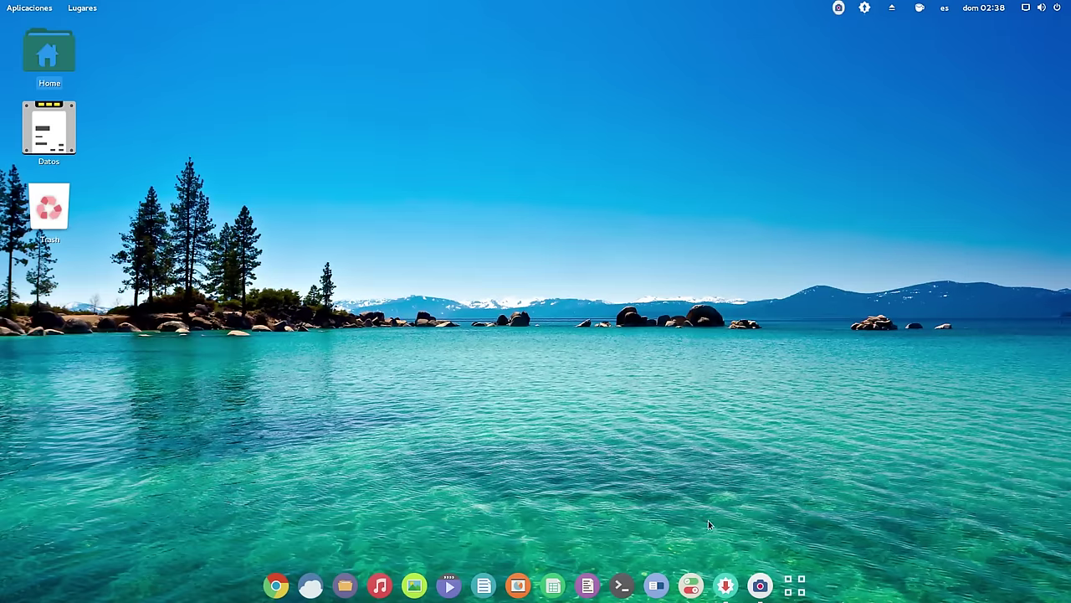
- Bring back the minimized package manager window and close it
{"action": "left_click", "coordinate": [725, 586]}
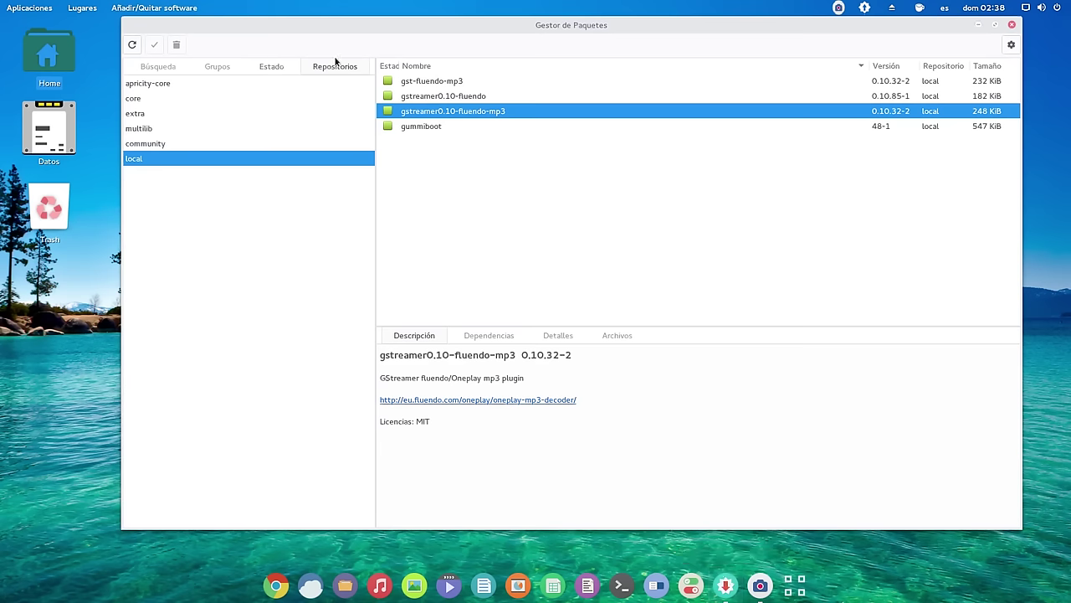
{"action": "left_click_drag", "start_coordinate": [935, 28], "coordinate": [900, 38]}
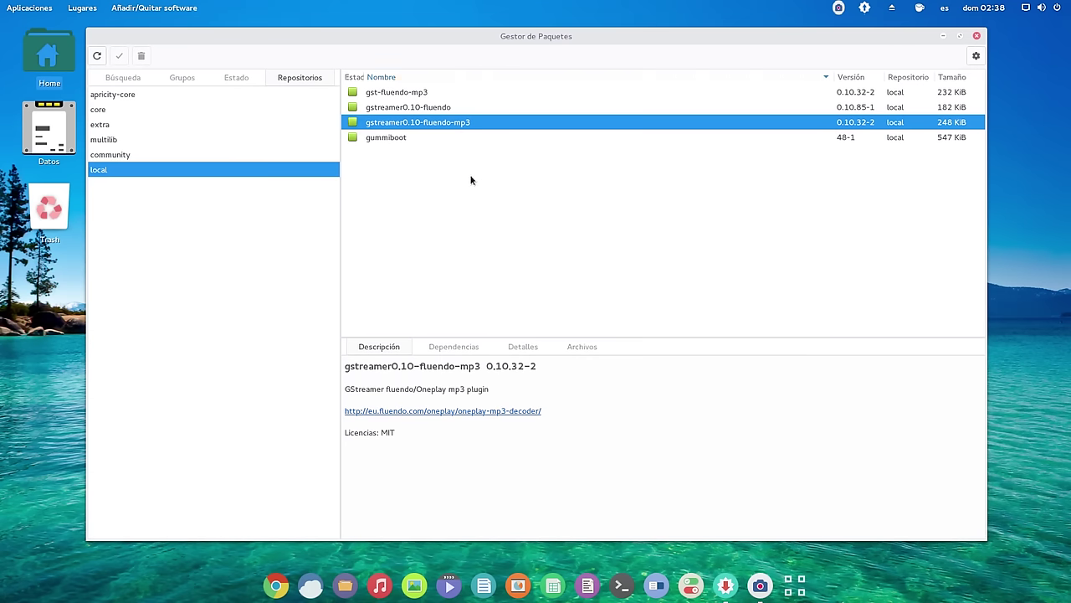
{"action": "left_click", "coordinate": [976, 36]}
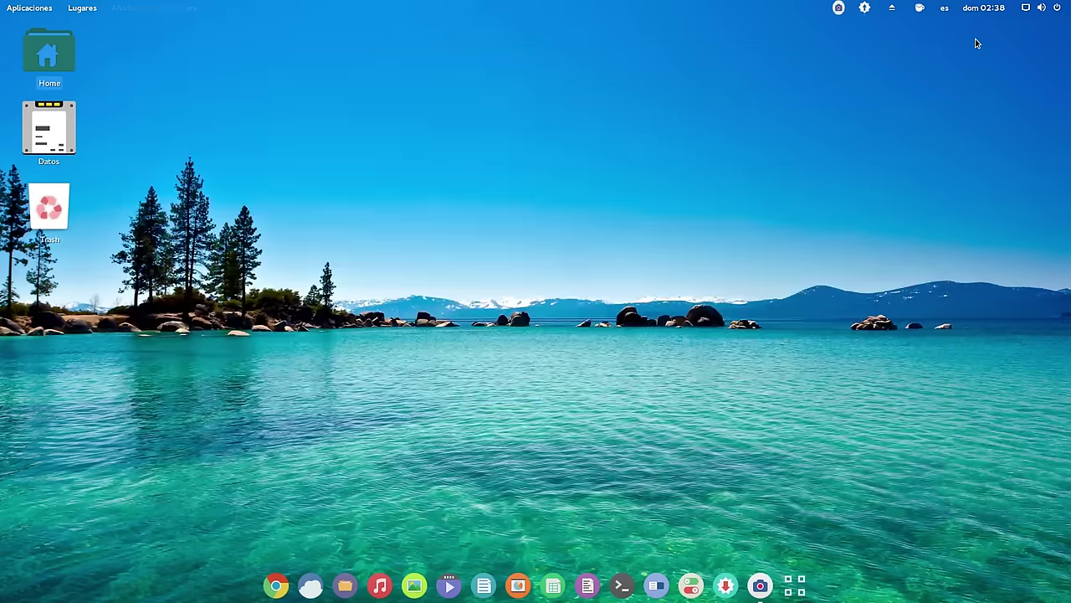
- Open the file manager at the Equipo root folder and enlarge its window
{"action": "left_click", "coordinate": [345, 586]}
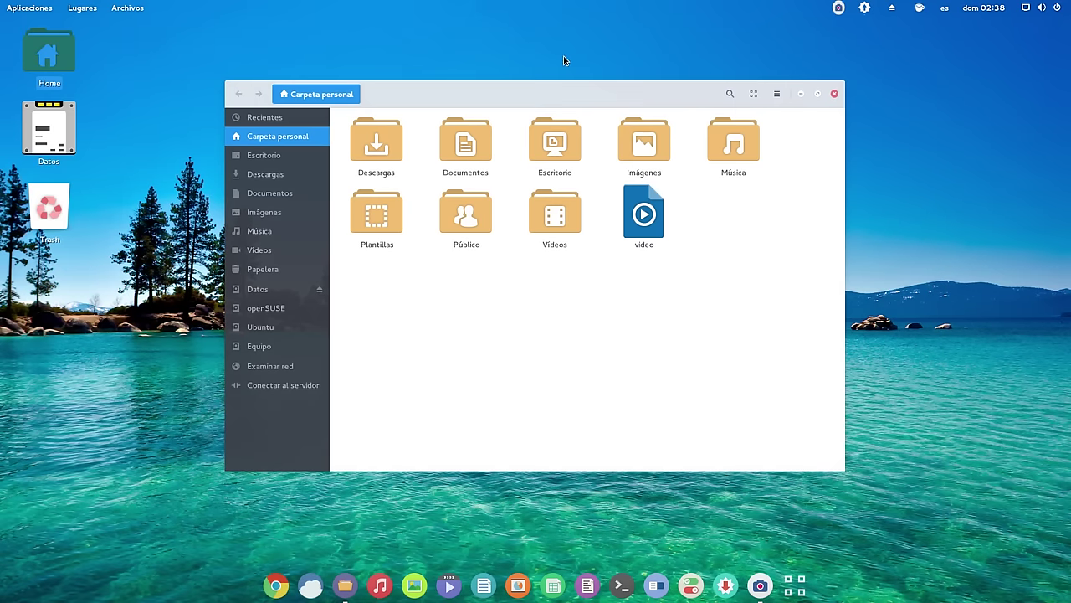
{"action": "left_click_drag", "start_coordinate": [551, 91], "coordinate": [458, 61]}
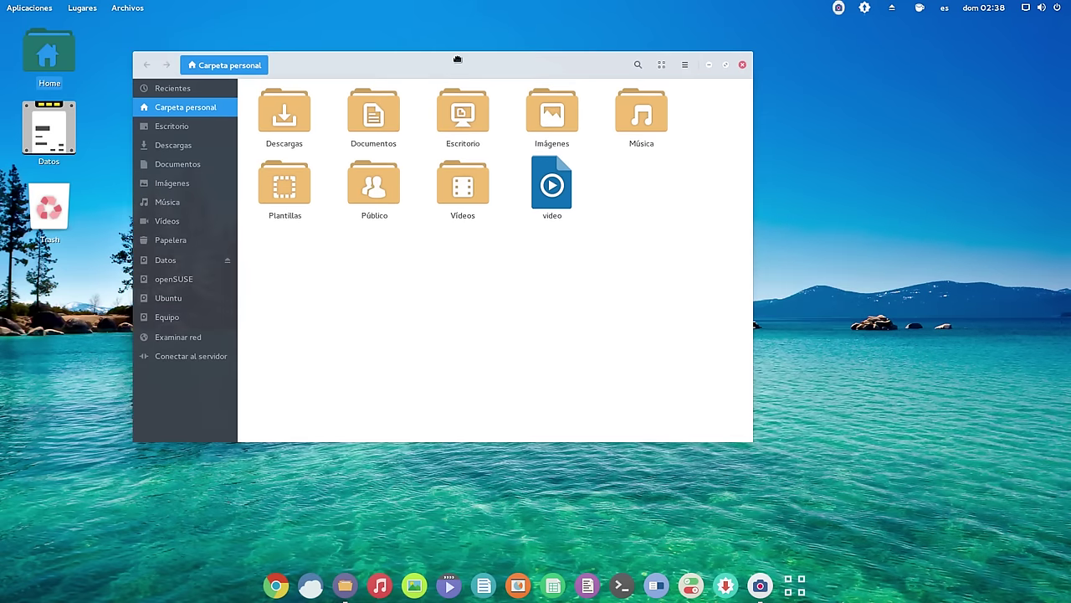
{"action": "left_click", "coordinate": [171, 316]}
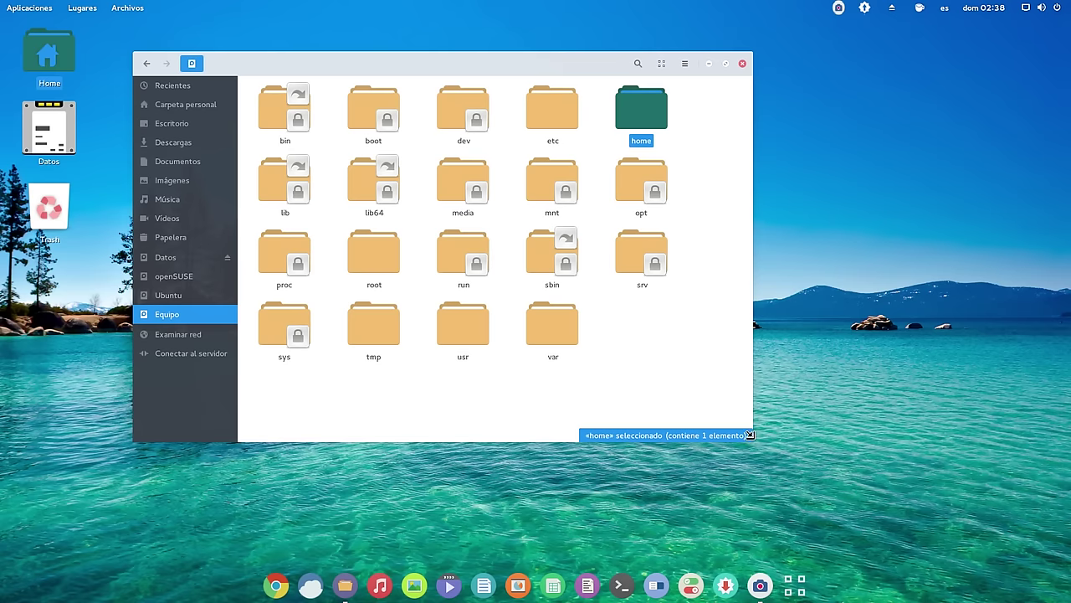
{"action": "left_click_drag", "start_coordinate": [752, 441], "coordinate": [882, 510]}
- Go into the etc folder and open its pacman.d subfolder
{"action": "double_click", "coordinate": [562, 118]}
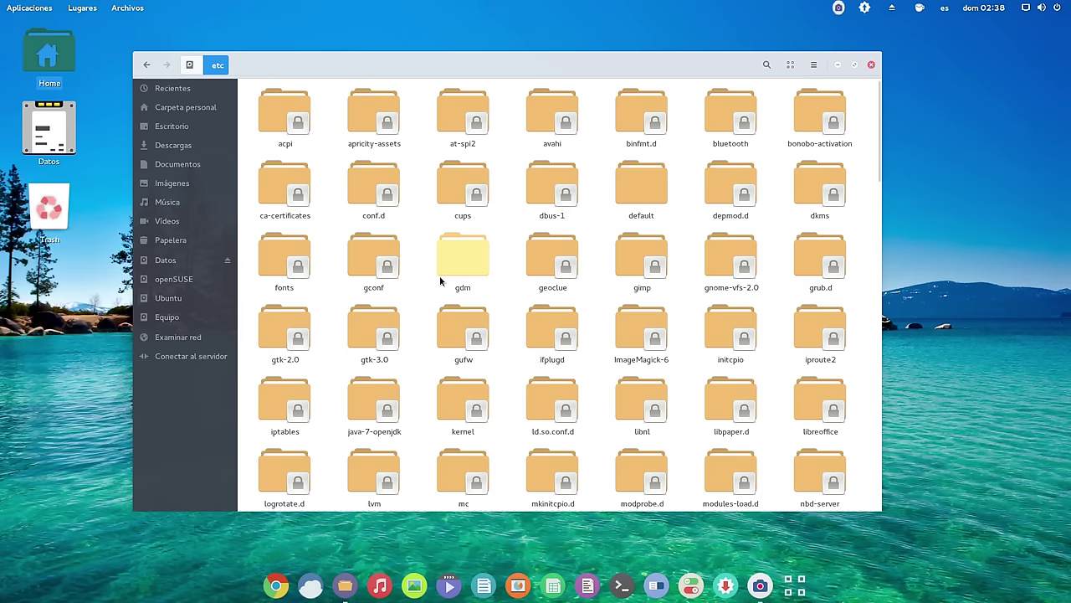
{"action": "scroll", "coordinate": [440, 276], "scroll_direction": "down", "scroll_amount": 5}
{"action": "scroll", "coordinate": [438, 274], "scroll_direction": "down", "scroll_amount": 3}
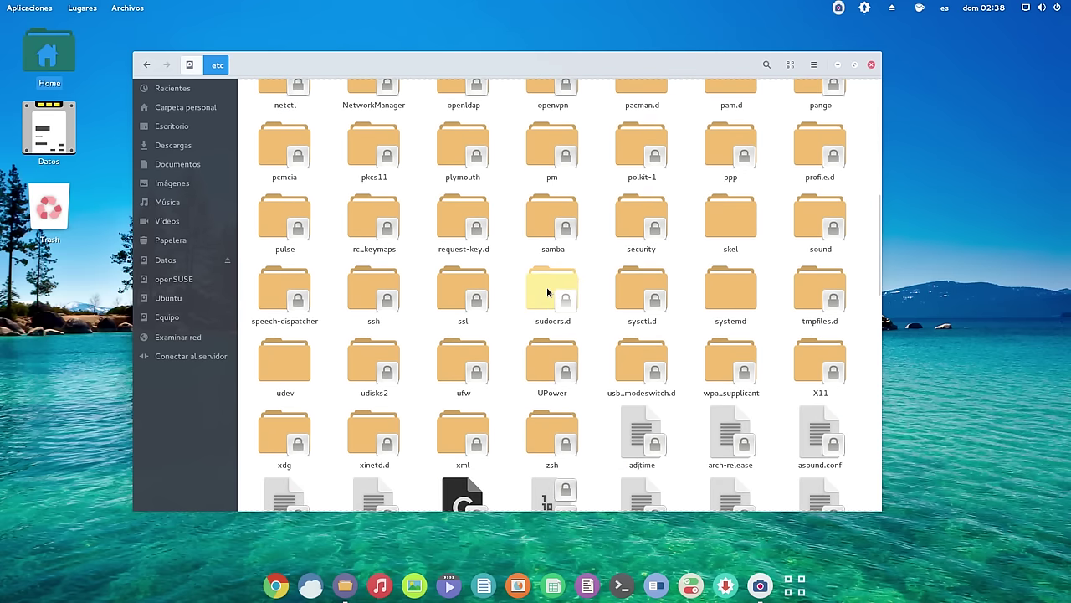
{"action": "scroll", "coordinate": [547, 287], "scroll_direction": "down", "scroll_amount": 1}
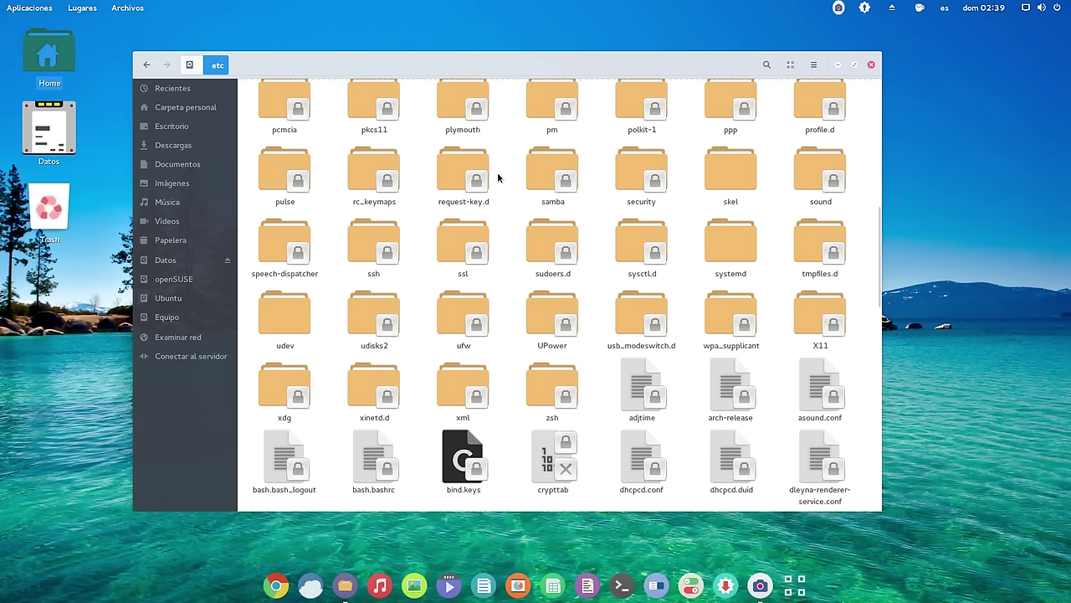
{"action": "scroll", "coordinate": [483, 215], "scroll_direction": "up", "scroll_amount": 1}
{"action": "scroll", "coordinate": [486, 218], "scroll_direction": "up", "scroll_amount": 1}
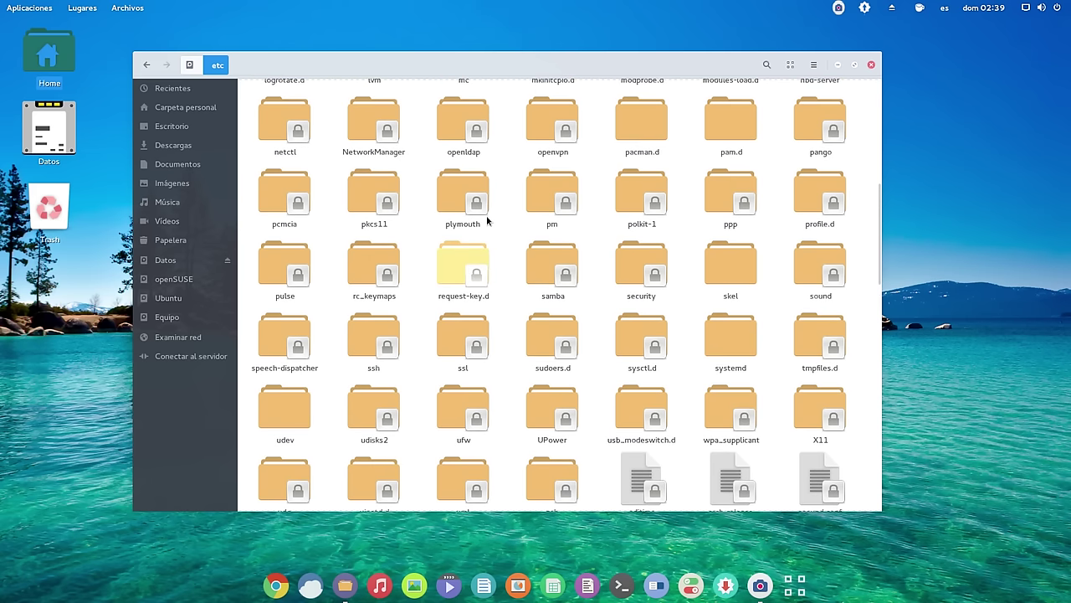
{"action": "double_click", "coordinate": [642, 121]}
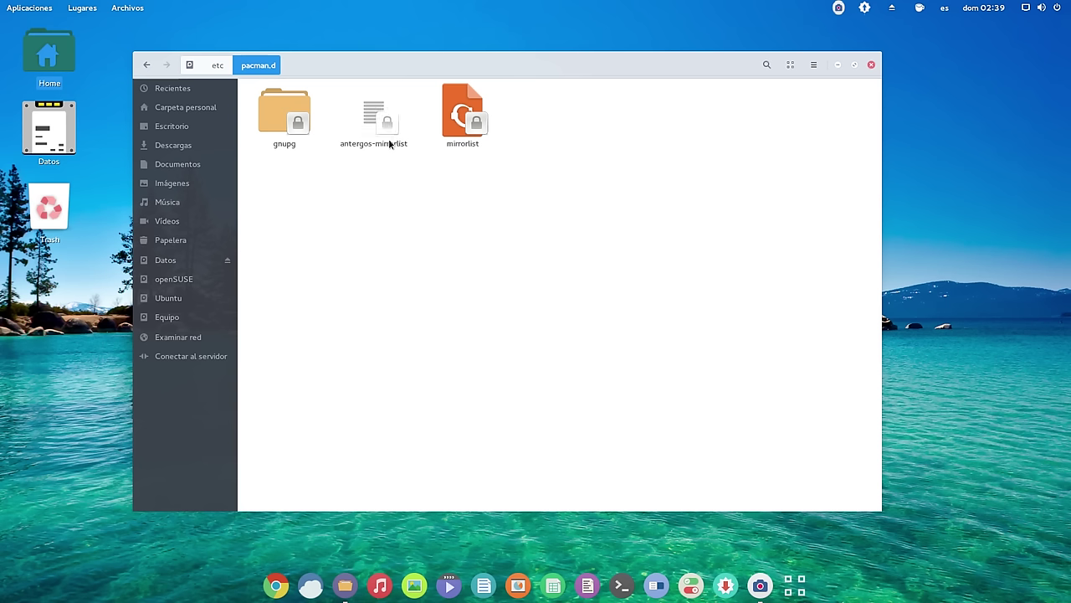
- Open the antergos-mirrorlist file from the pacman.d folder in gedit
{"action": "left_click", "coordinate": [363, 122]}
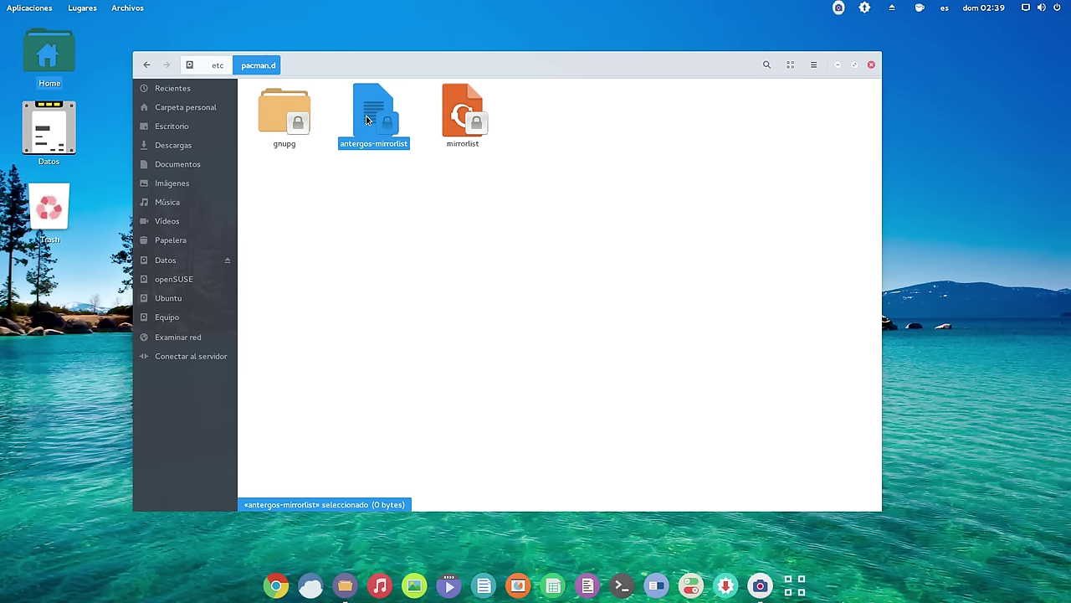
{"action": "right_click", "coordinate": [363, 121]}
{"action": "left_click", "coordinate": [401, 127]}
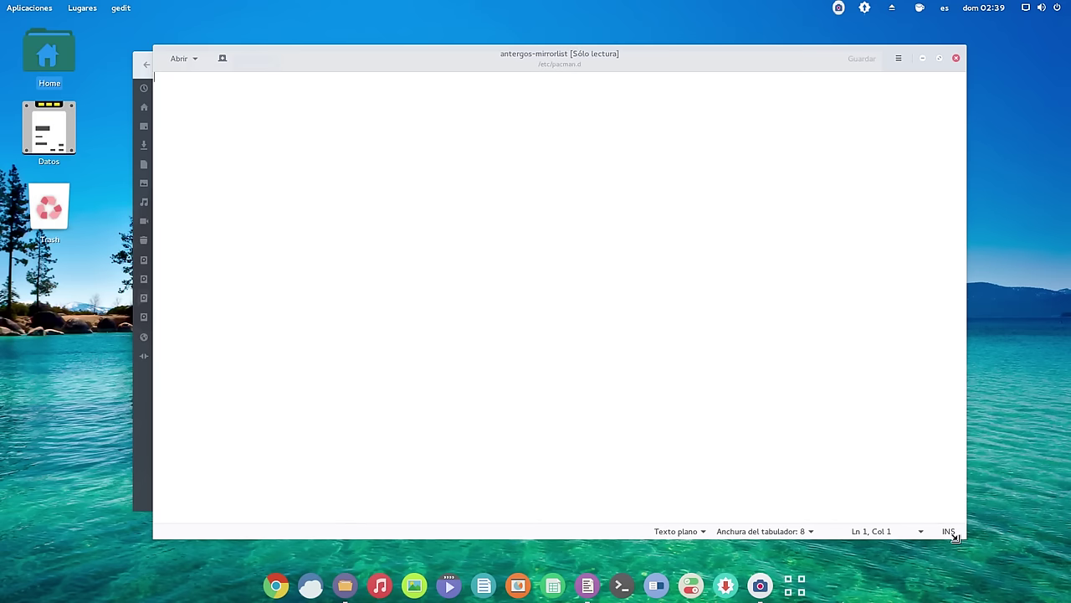
- Shrink and reposition the antergos-mirrorlist window, and close it
{"action": "left_click_drag", "start_coordinate": [962, 537], "coordinate": [851, 460]}
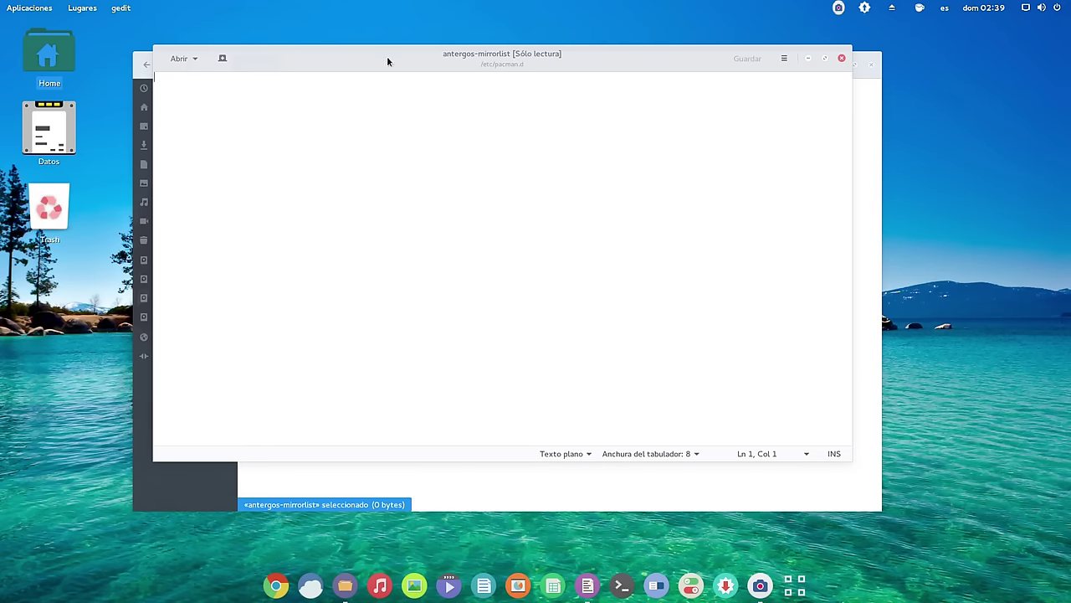
{"action": "left_click_drag", "start_coordinate": [386, 56], "coordinate": [513, 51]}
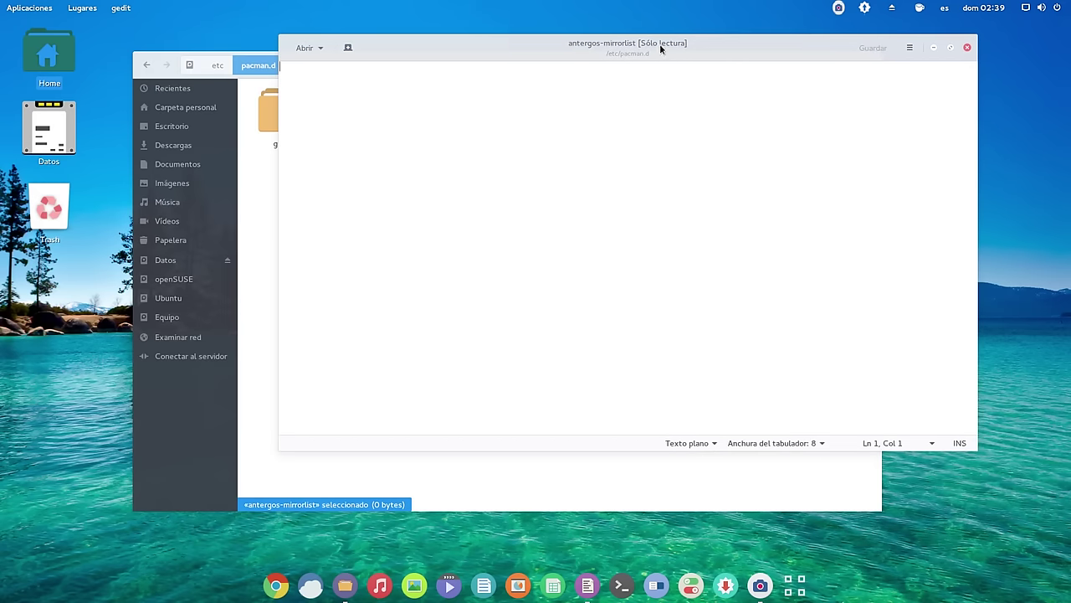
{"action": "left_click_drag", "start_coordinate": [659, 44], "coordinate": [482, 29]}
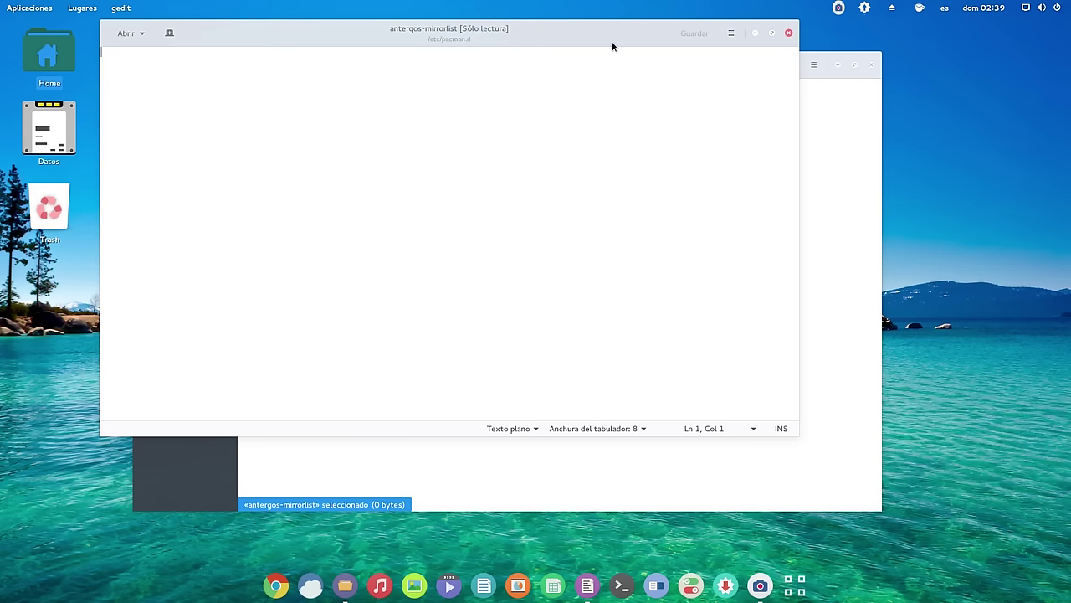
{"action": "left_click", "coordinate": [789, 33]}
{"action": "left_click", "coordinate": [603, 189]}
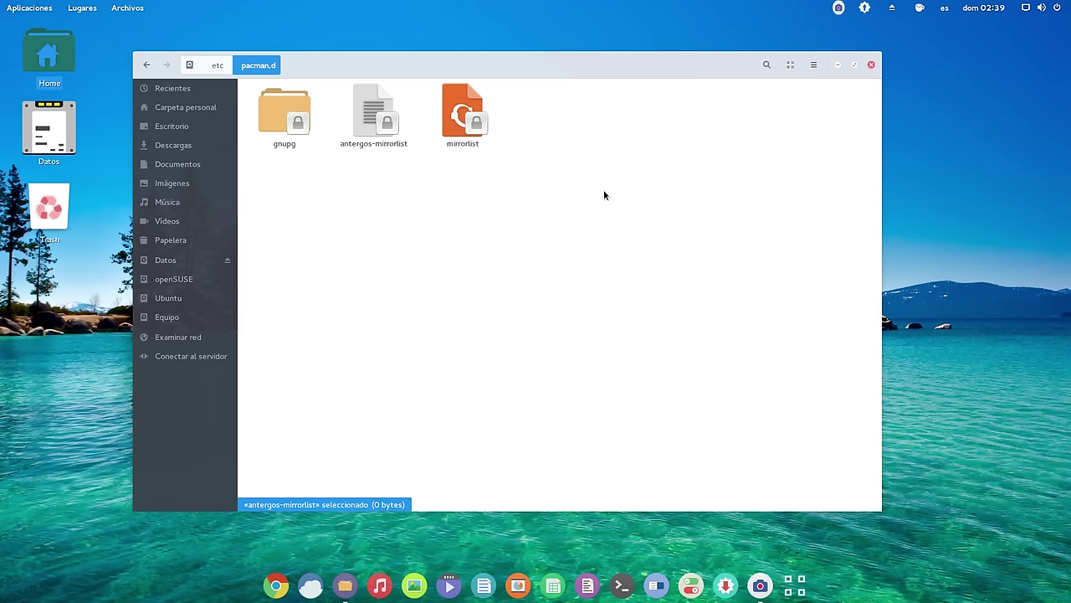
- Open the mirrorlist file in gedit and enlarge its window
{"action": "left_click", "coordinate": [464, 109]}
{"action": "right_click", "coordinate": [460, 106]}
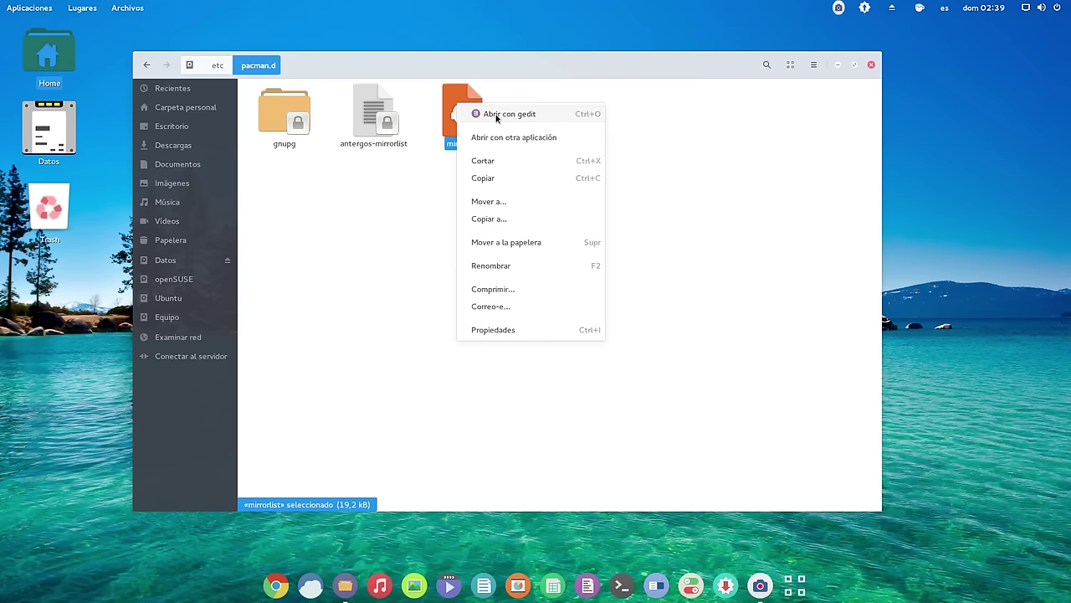
{"action": "left_click", "coordinate": [502, 114]}
{"action": "left_click_drag", "start_coordinate": [321, 35], "coordinate": [430, 47]}
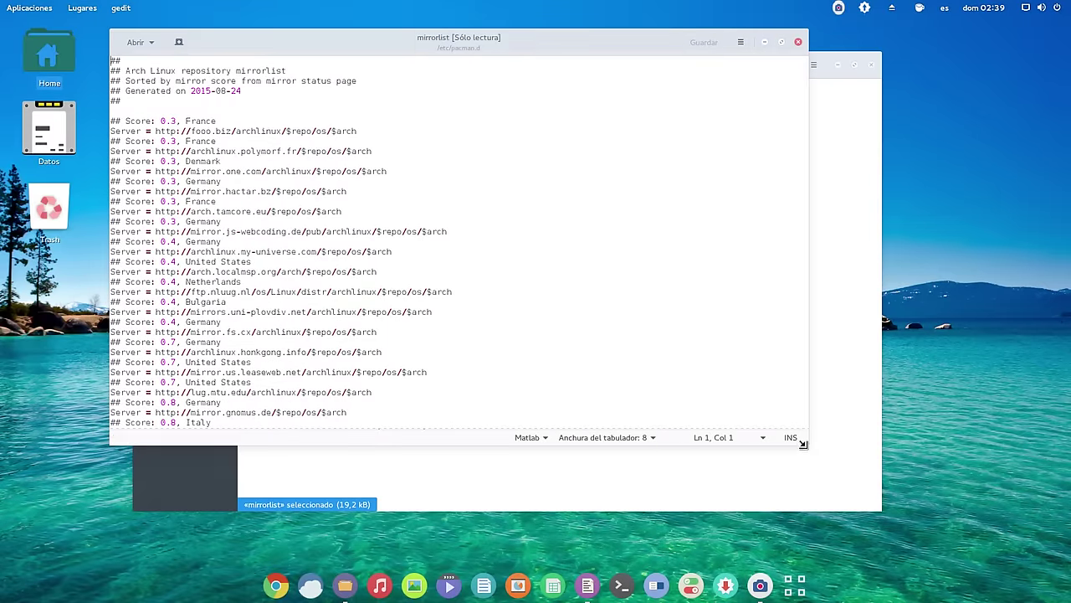
{"action": "left_click_drag", "start_coordinate": [808, 444], "coordinate": [963, 544]}
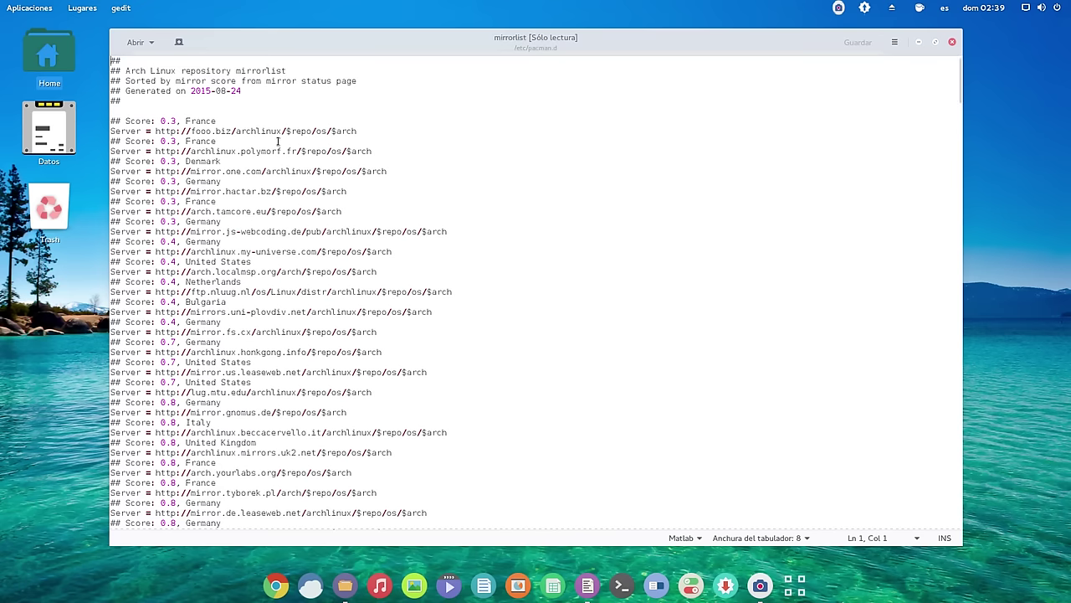
- Examine the Arch Linux mirror server entries and their scores through the end of mirrorlist, and close the file
{"action": "scroll", "coordinate": [226, 164], "scroll_direction": "down", "scroll_amount": 8}
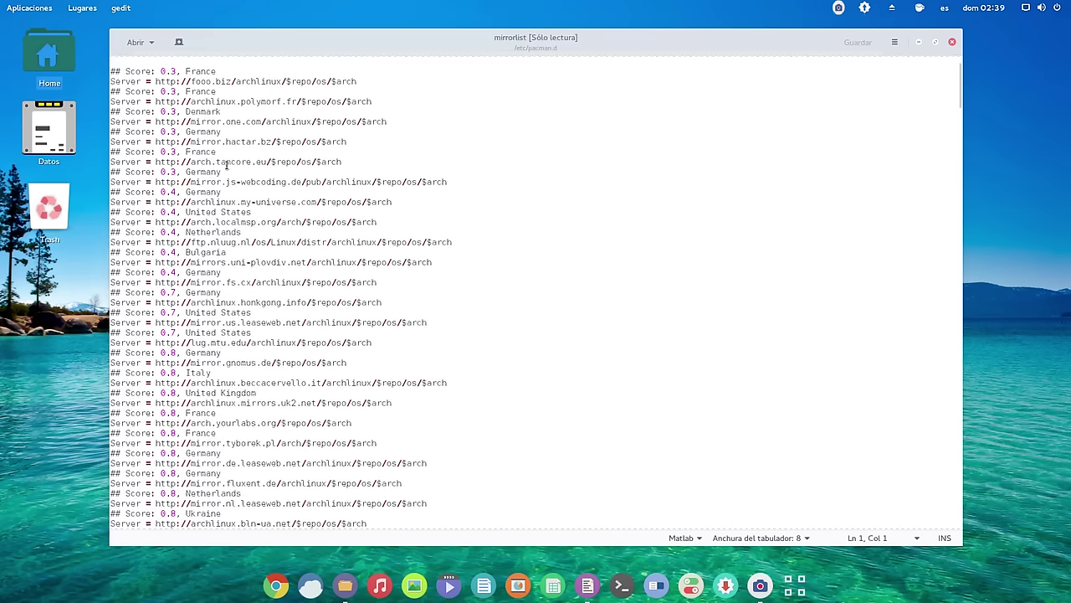
{"action": "scroll", "coordinate": [226, 164], "scroll_direction": "down", "scroll_amount": 7}
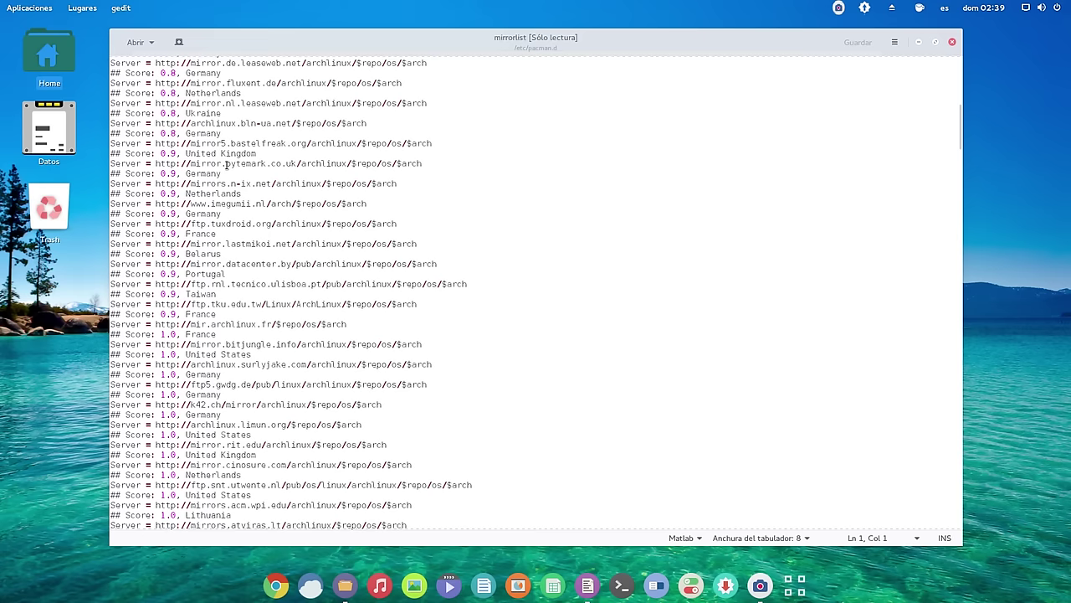
{"action": "scroll", "coordinate": [226, 164], "scroll_direction": "down", "scroll_amount": 20}
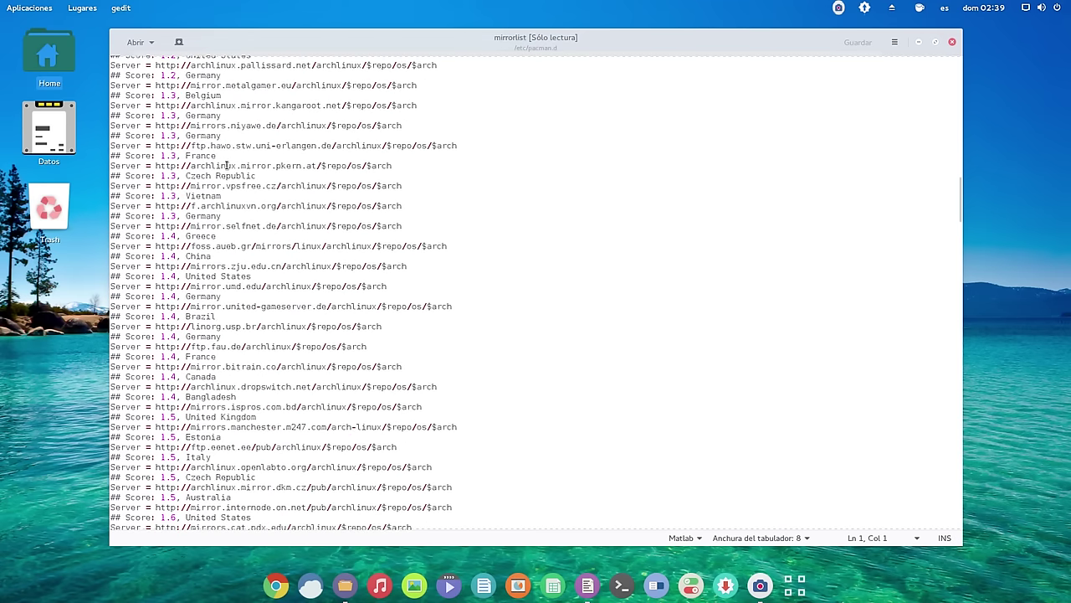
{"action": "scroll", "coordinate": [258, 318], "scroll_direction": "down", "scroll_amount": 18}
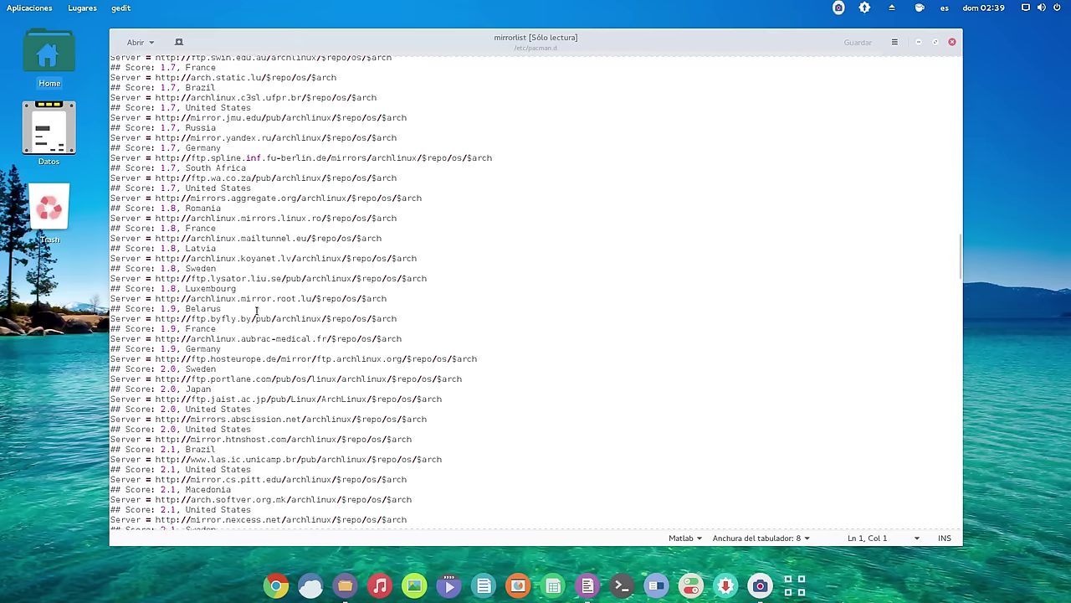
{"action": "scroll", "coordinate": [201, 501], "scroll_direction": "down", "scroll_amount": 18}
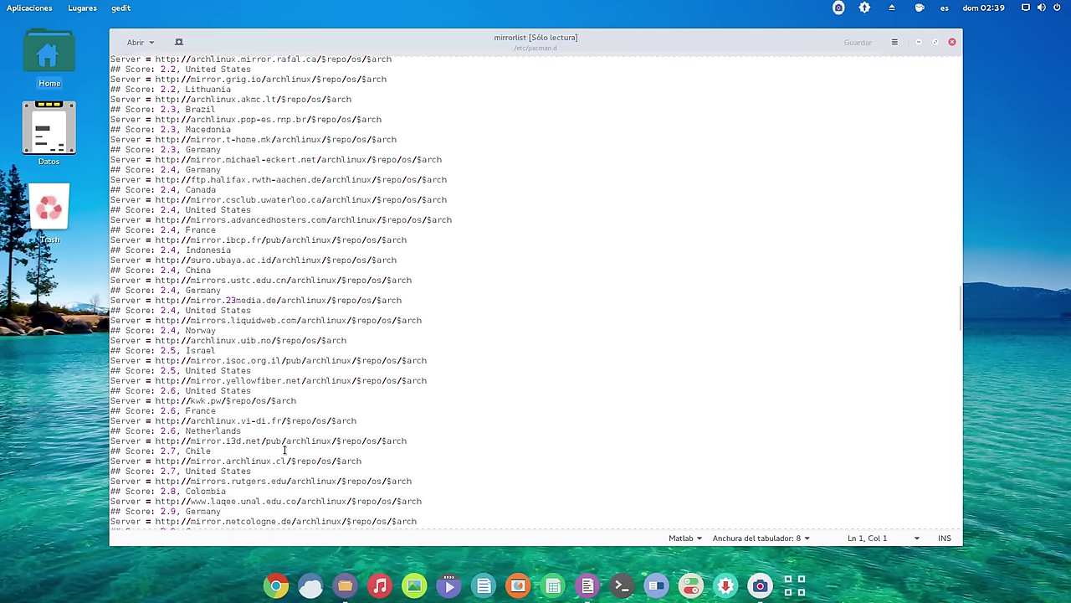
{"action": "scroll", "coordinate": [729, 359], "scroll_direction": "down", "scroll_amount": 20}
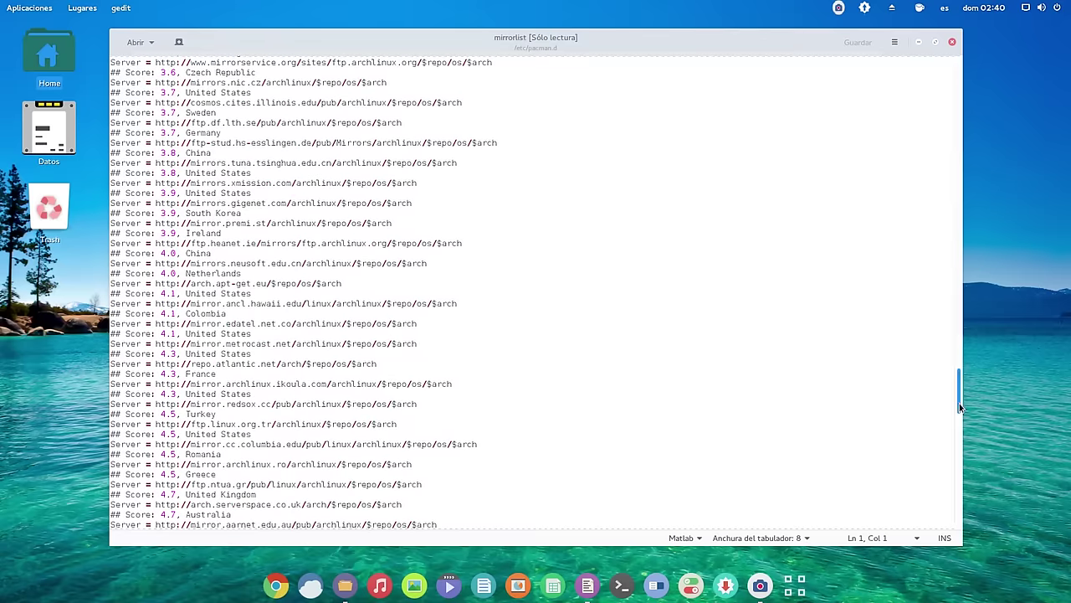
{"action": "left_click_drag", "start_coordinate": [959, 402], "coordinate": [959, 540]}
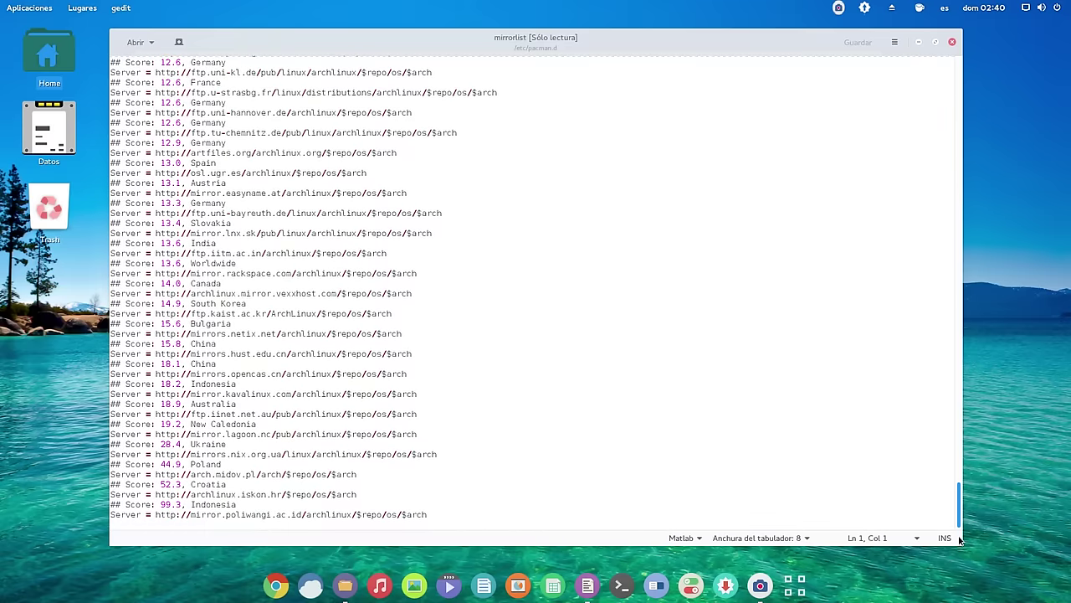
{"action": "scroll", "coordinate": [949, 491], "scroll_direction": "up", "scroll_amount": 20}
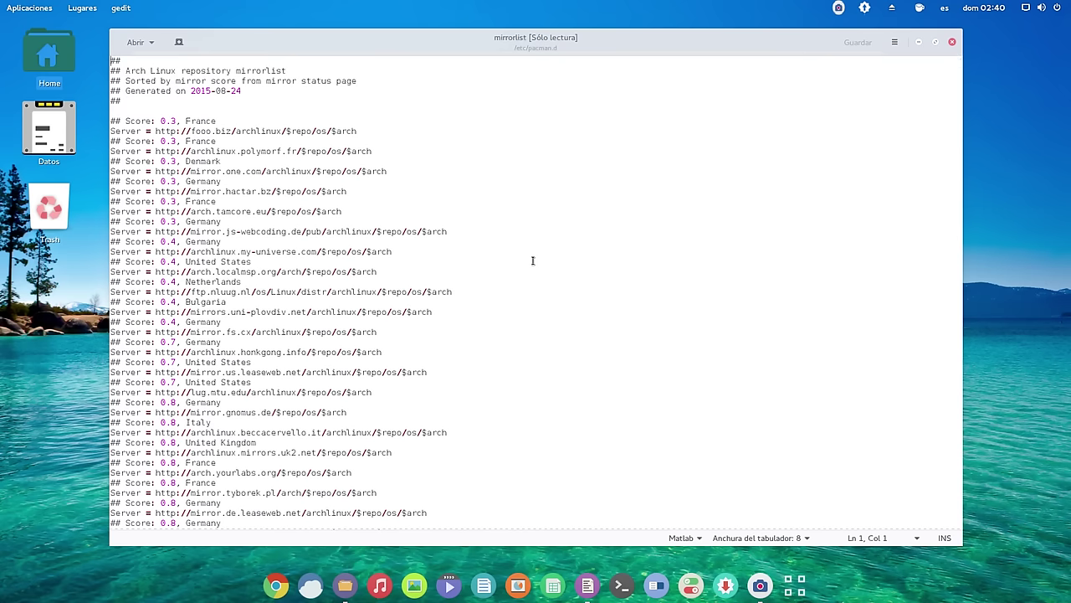
{"action": "scroll", "coordinate": [373, 309], "scroll_direction": "down", "scroll_amount": 5}
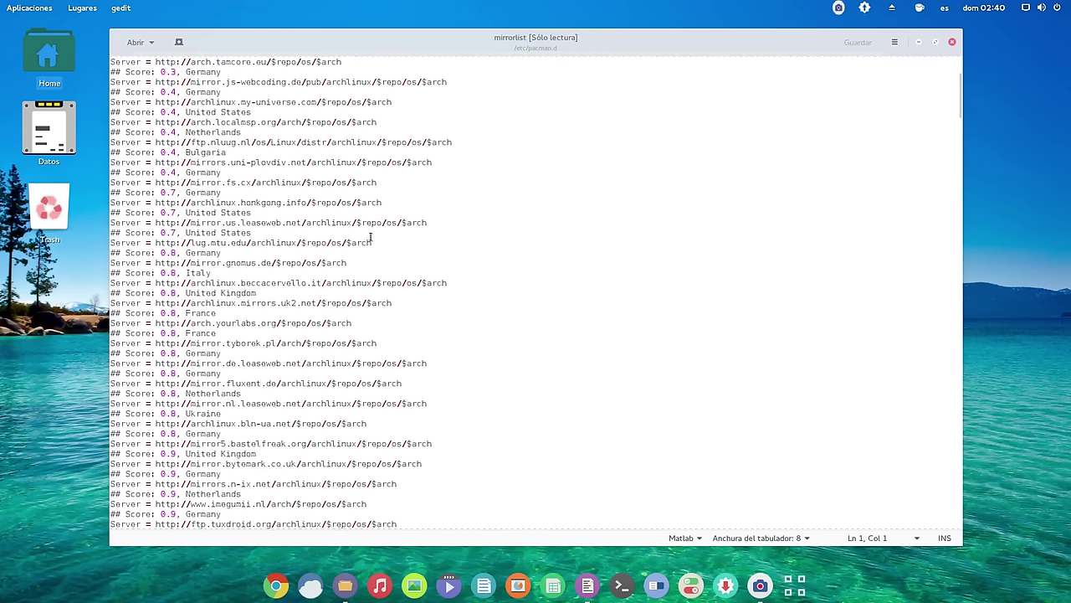
{"action": "scroll", "coordinate": [541, 219], "scroll_direction": "up", "scroll_amount": 5}
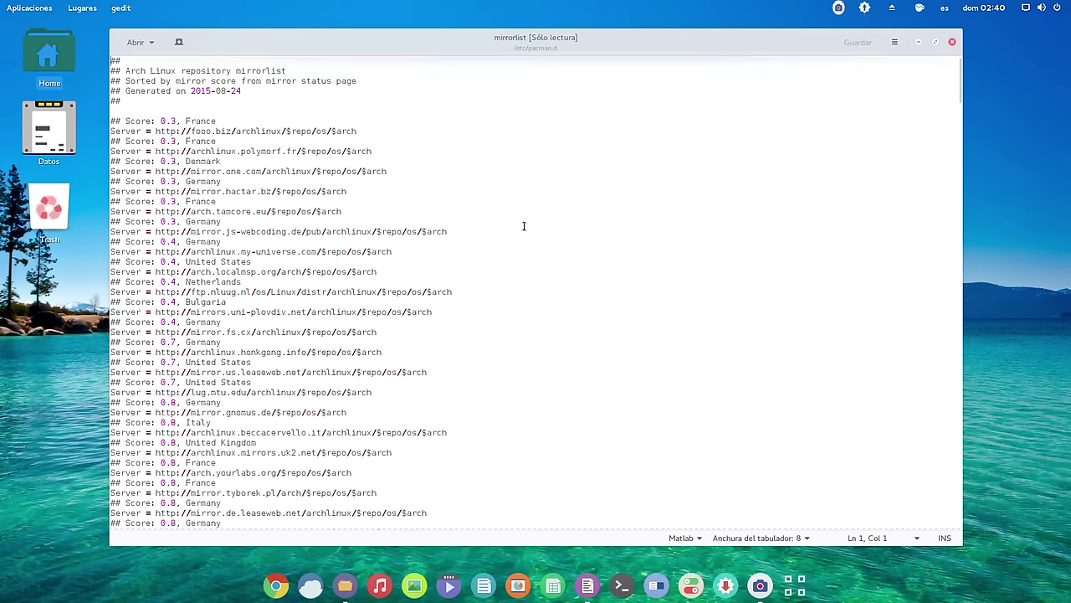
{"action": "left_click", "coordinate": [951, 42]}
- Return to the etc folder and open its fstab file in gedit
{"action": "left_click_drag", "start_coordinate": [547, 63], "coordinate": [525, 58]}
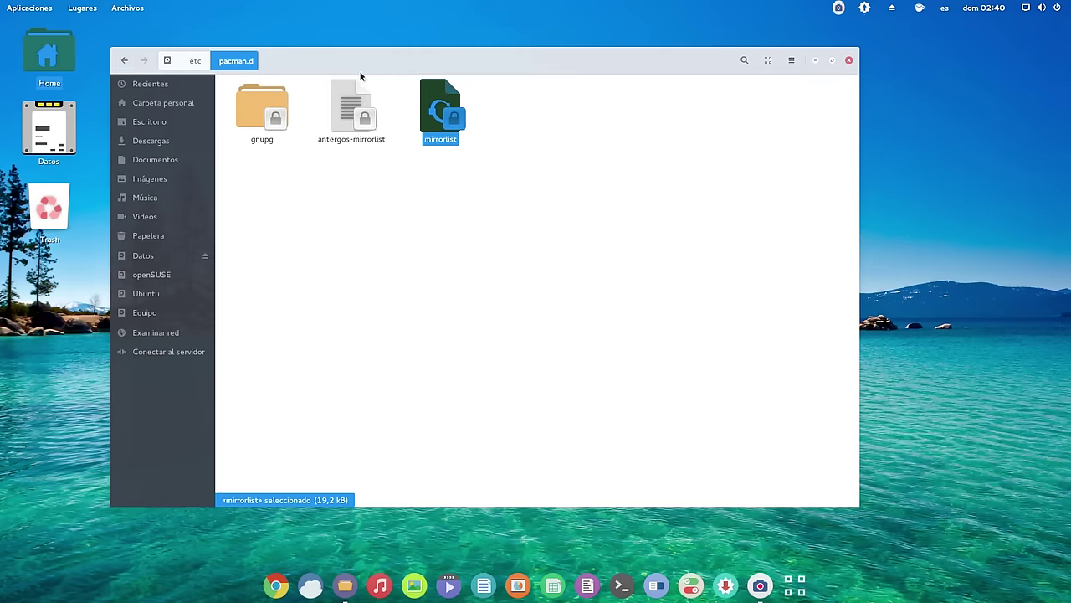
{"action": "left_click", "coordinate": [196, 60]}
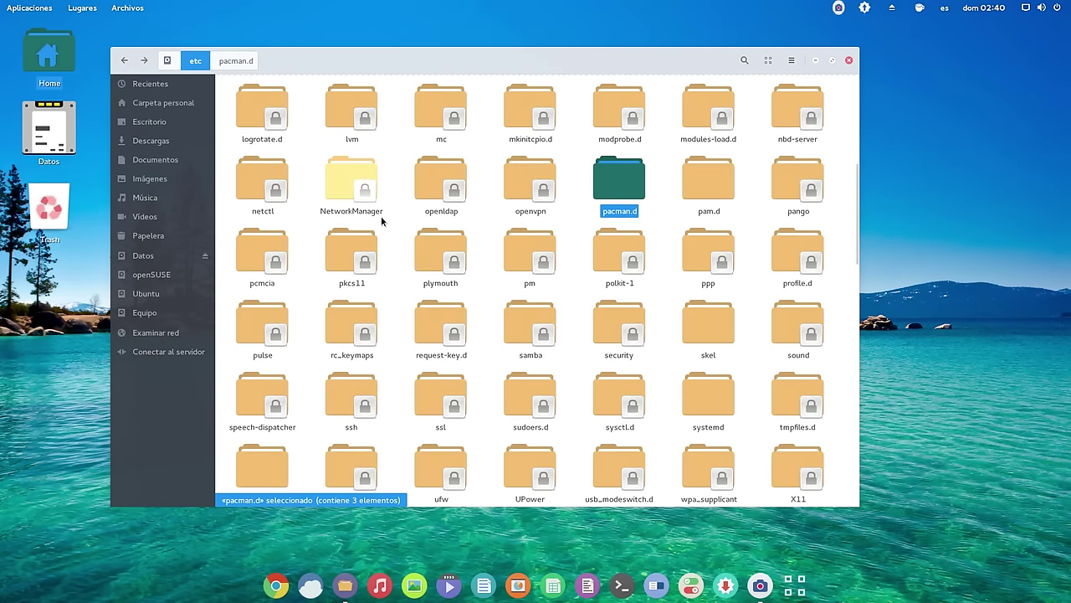
{"action": "scroll", "coordinate": [382, 221], "scroll_direction": "down", "scroll_amount": 2}
{"action": "scroll", "coordinate": [382, 221], "scroll_direction": "down", "scroll_amount": 6}
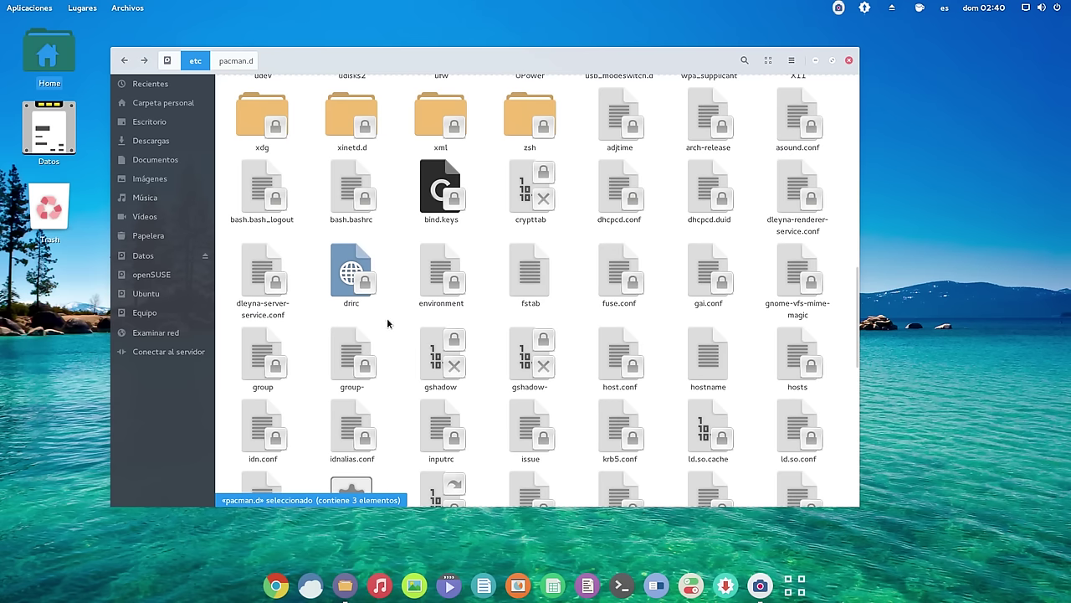
{"action": "scroll", "coordinate": [441, 335], "scroll_direction": "down", "scroll_amount": 1}
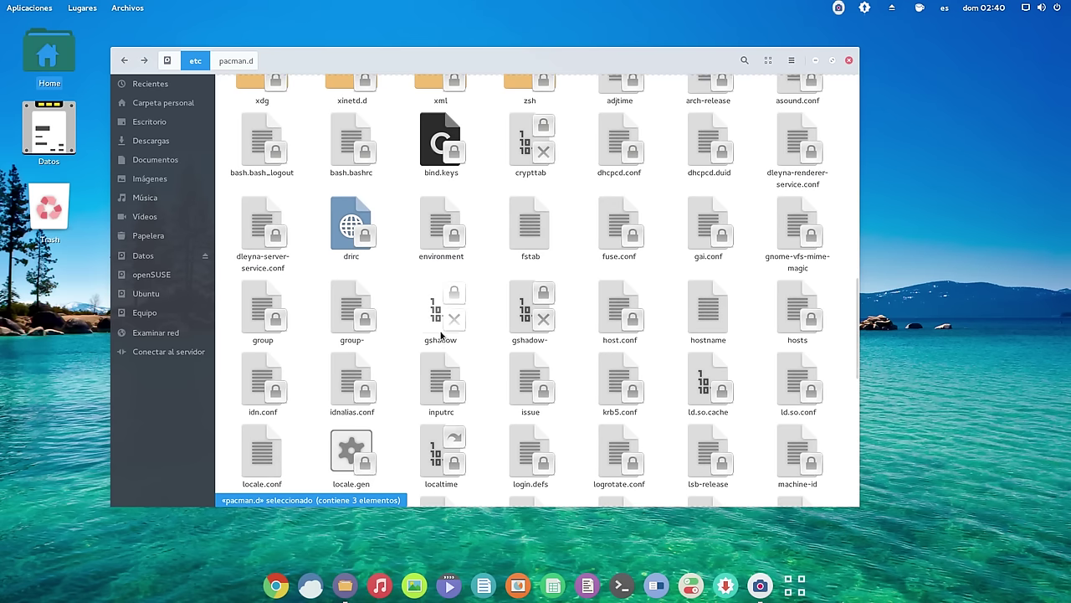
{"action": "right_click", "coordinate": [540, 231]}
{"action": "left_click", "coordinate": [574, 239]}
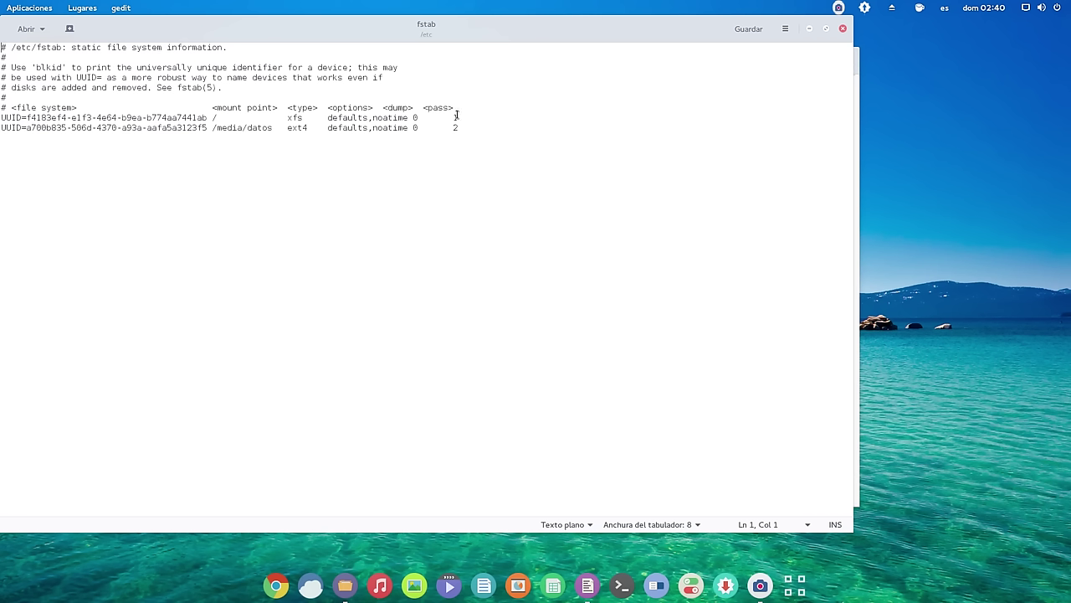
- Highlight the root partition's mount settings and the /media/datos mount options in fstab, and close the file
{"action": "left_click_drag", "start_coordinate": [458, 117], "coordinate": [213, 117]}
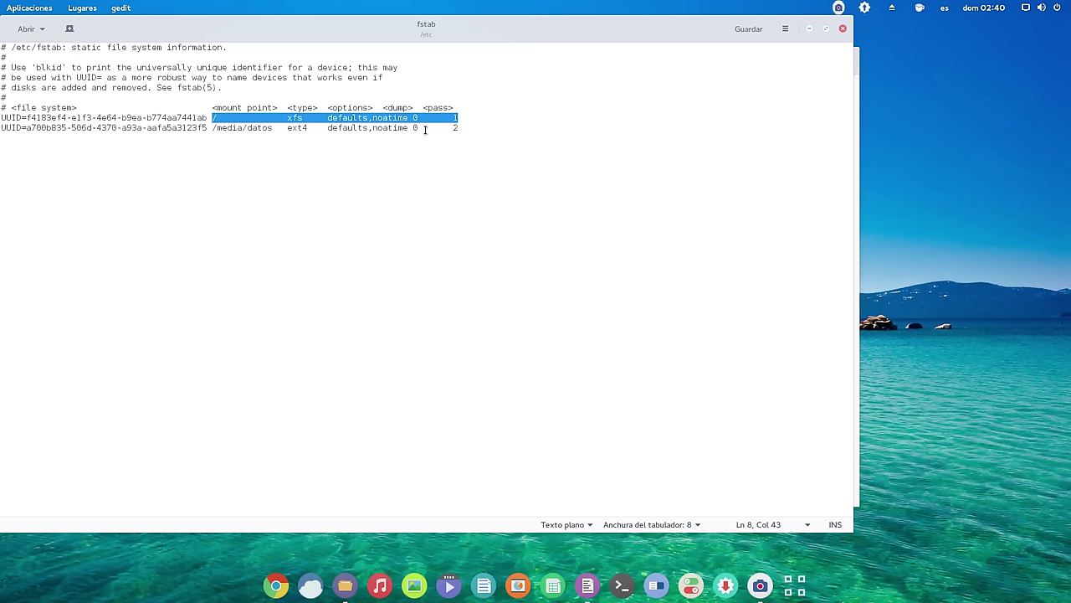
{"action": "left_click_drag", "start_coordinate": [419, 128], "coordinate": [323, 127]}
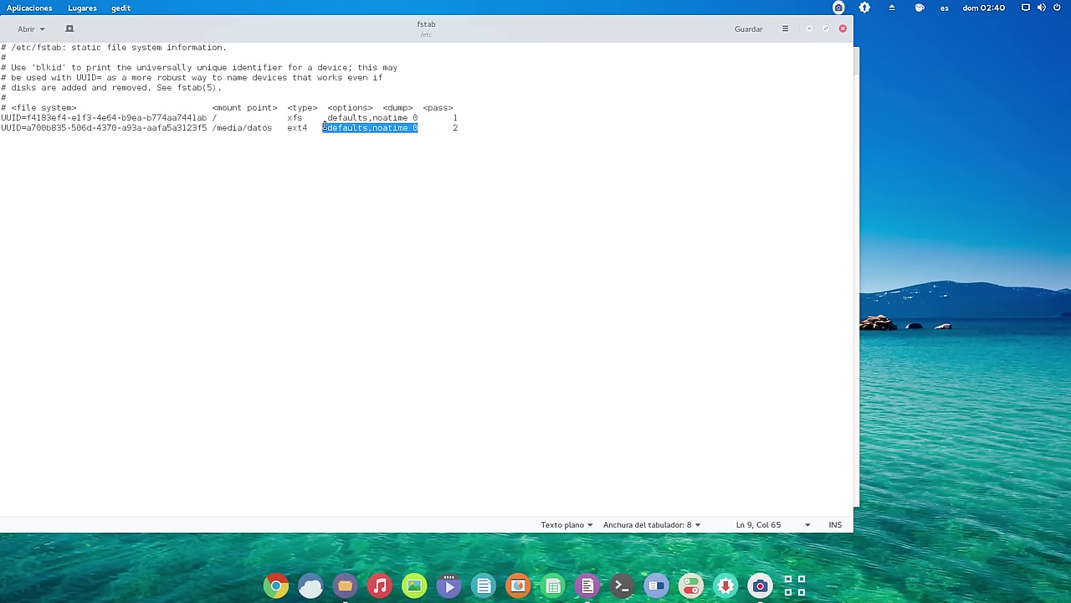
{"action": "left_click", "coordinate": [843, 29]}
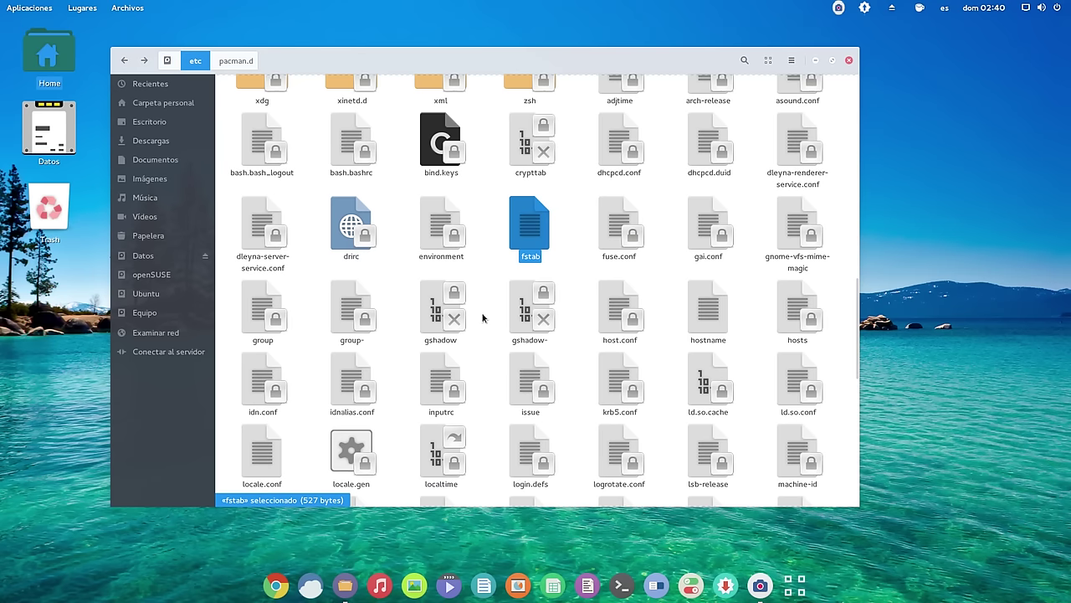
- Open the pacman.conf file from the etc folder in gedit
{"action": "scroll", "coordinate": [482, 328], "scroll_direction": "down", "scroll_amount": 5}
{"action": "scroll", "coordinate": [483, 317], "scroll_direction": "down", "scroll_amount": 2}
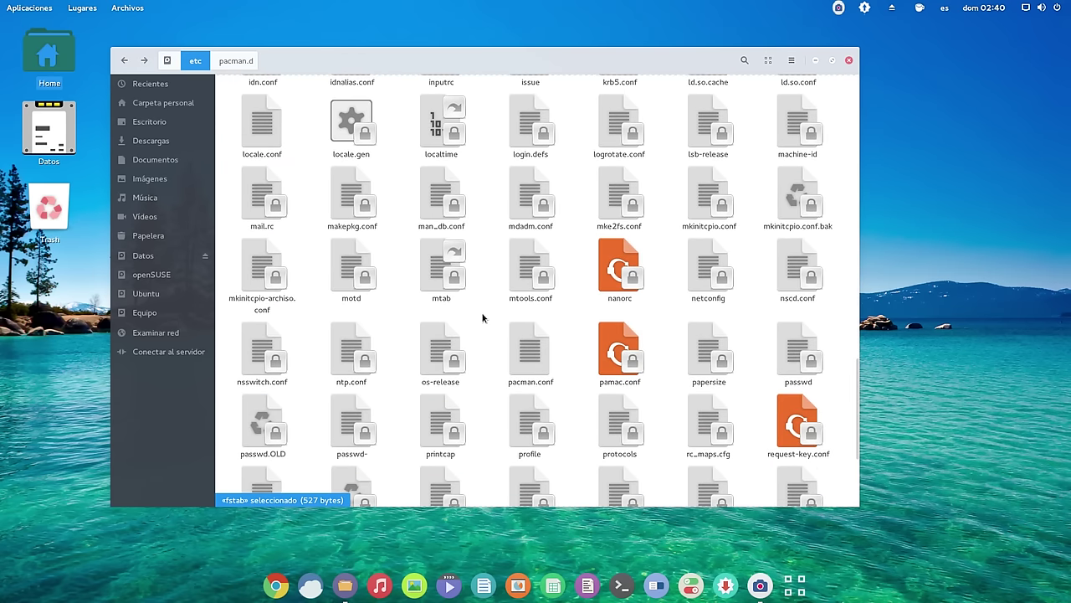
{"action": "left_click", "coordinate": [522, 348]}
{"action": "right_click", "coordinate": [523, 348]}
{"action": "left_click", "coordinate": [557, 358]}
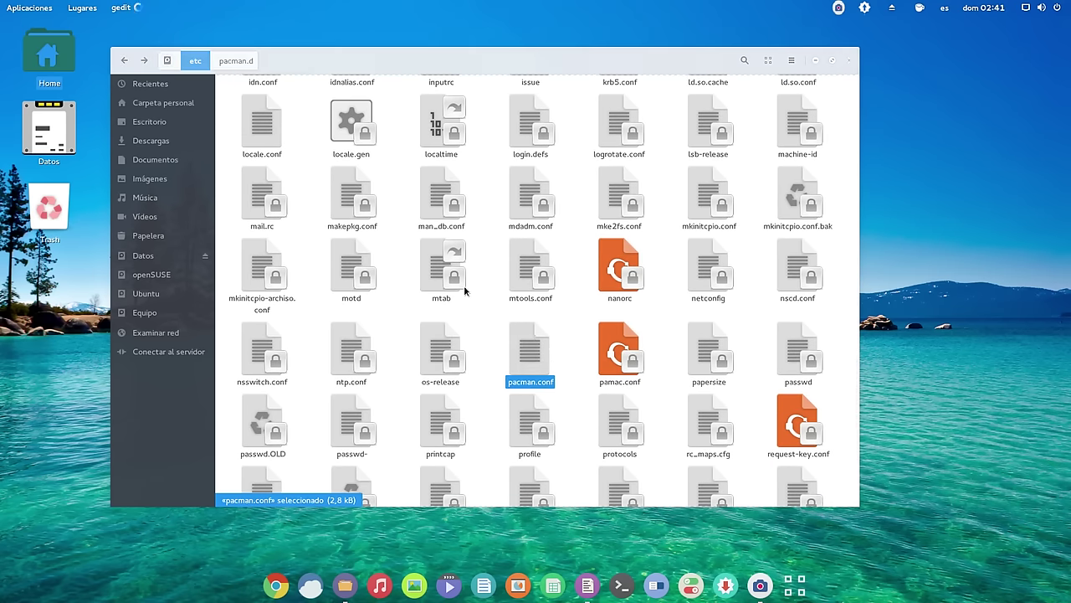
- Examine the general options and repository sections of pacman.conf, highlighting the apricity-core Server line
{"action": "scroll", "coordinate": [394, 222], "scroll_direction": "up", "scroll_amount": 10}
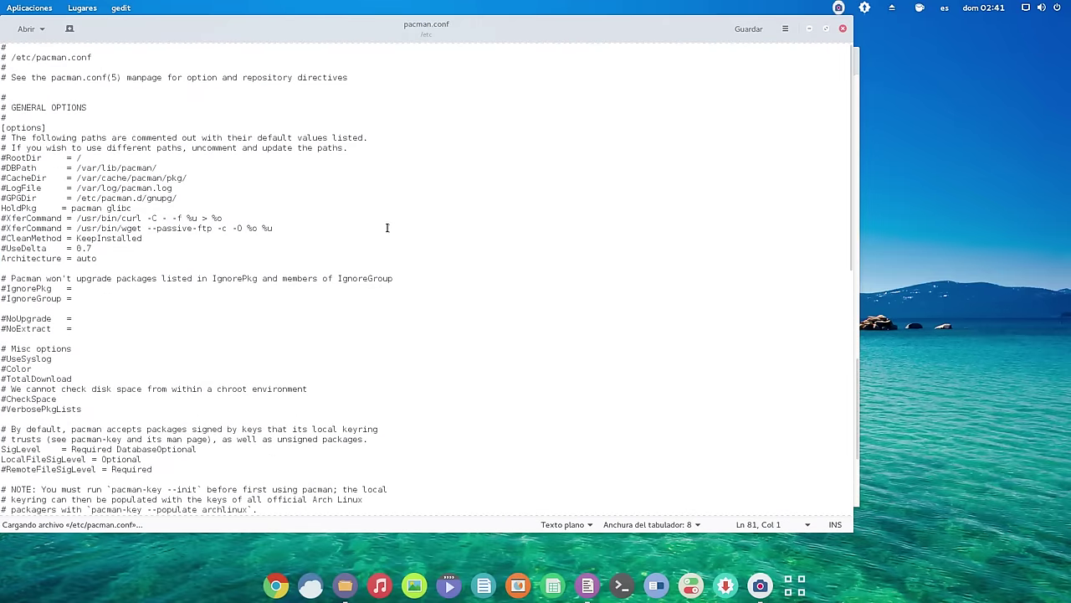
{"action": "scroll", "coordinate": [343, 201], "scroll_direction": "down", "scroll_amount": 3}
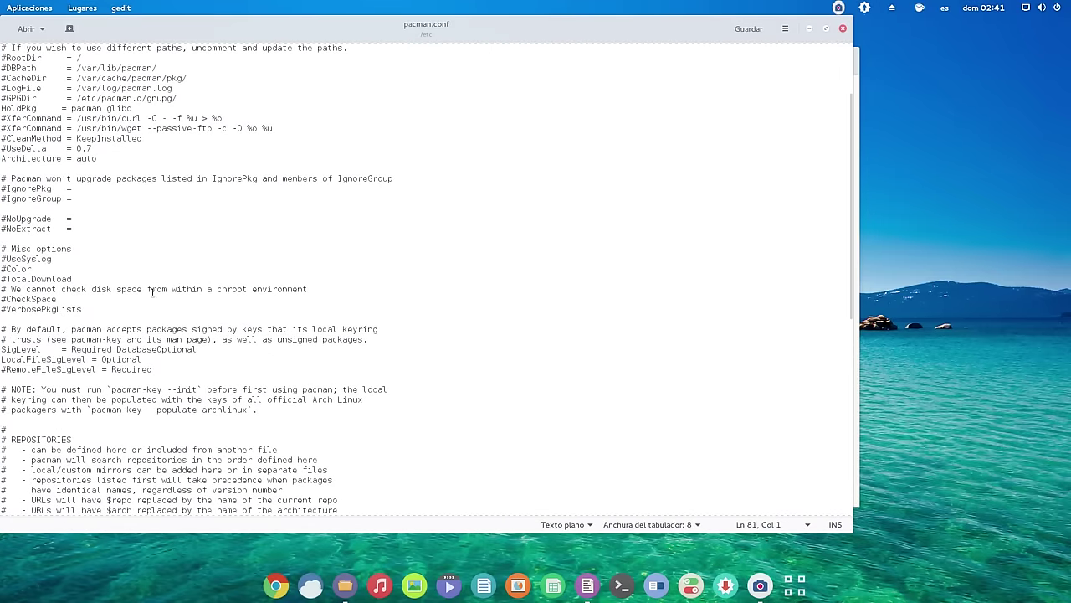
{"action": "scroll", "coordinate": [166, 166], "scroll_direction": "up", "scroll_amount": 4}
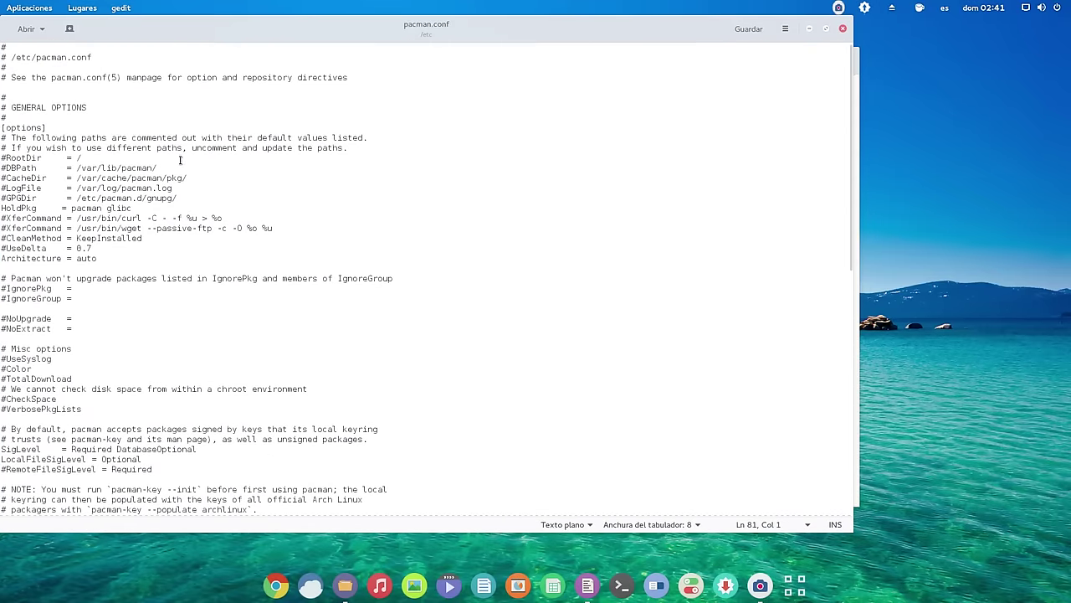
{"action": "scroll", "coordinate": [200, 153], "scroll_direction": "down", "scroll_amount": 15}
{"action": "scroll", "coordinate": [200, 153], "scroll_direction": "down", "scroll_amount": 2}
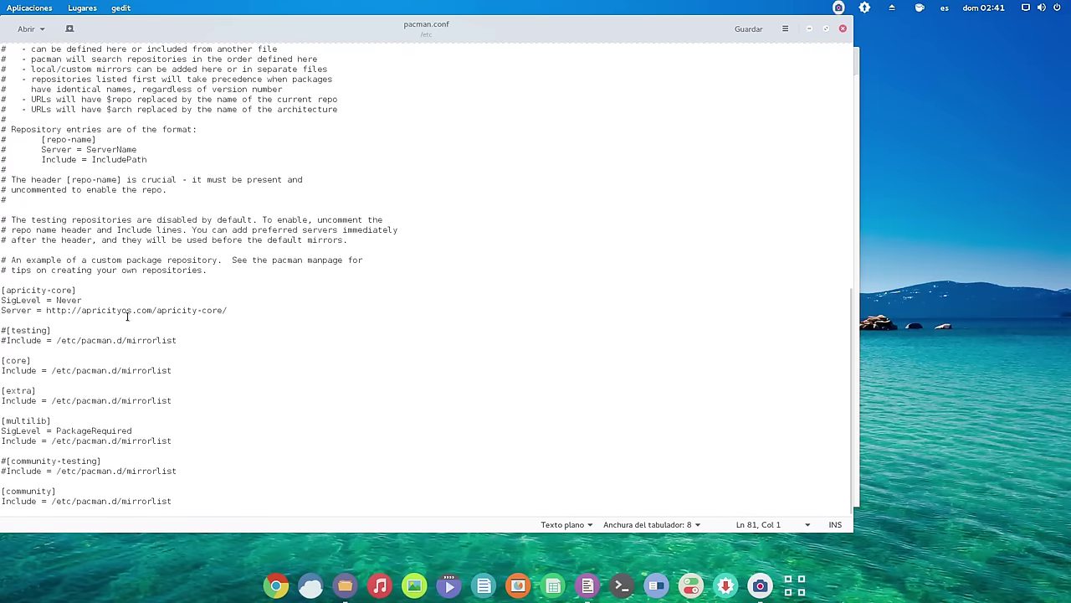
{"action": "left_click_drag", "start_coordinate": [228, 310], "coordinate": [2, 311]}
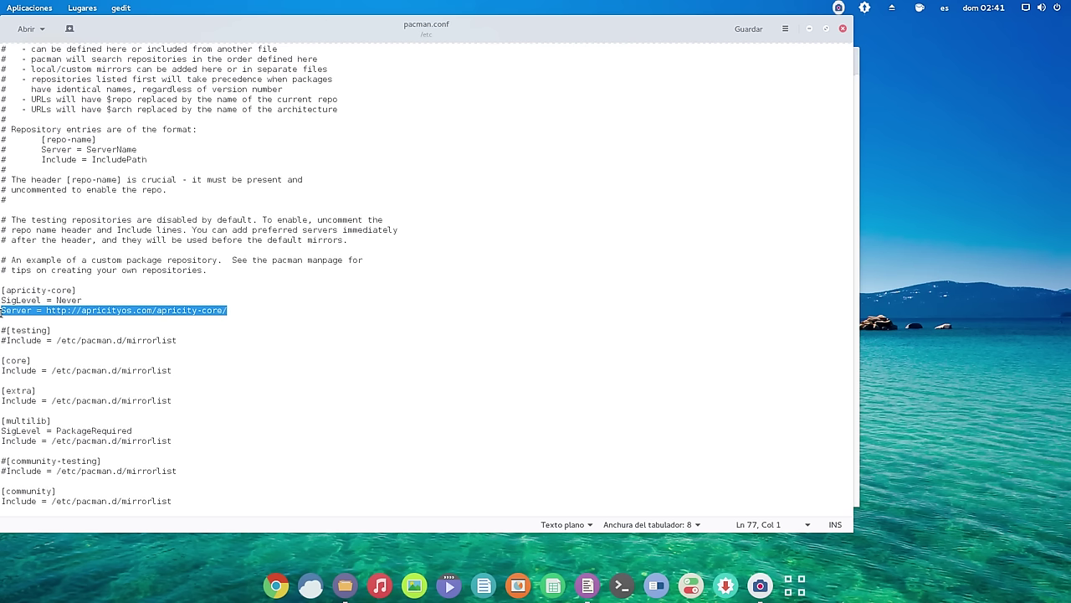
{"action": "left_click", "coordinate": [239, 320]}
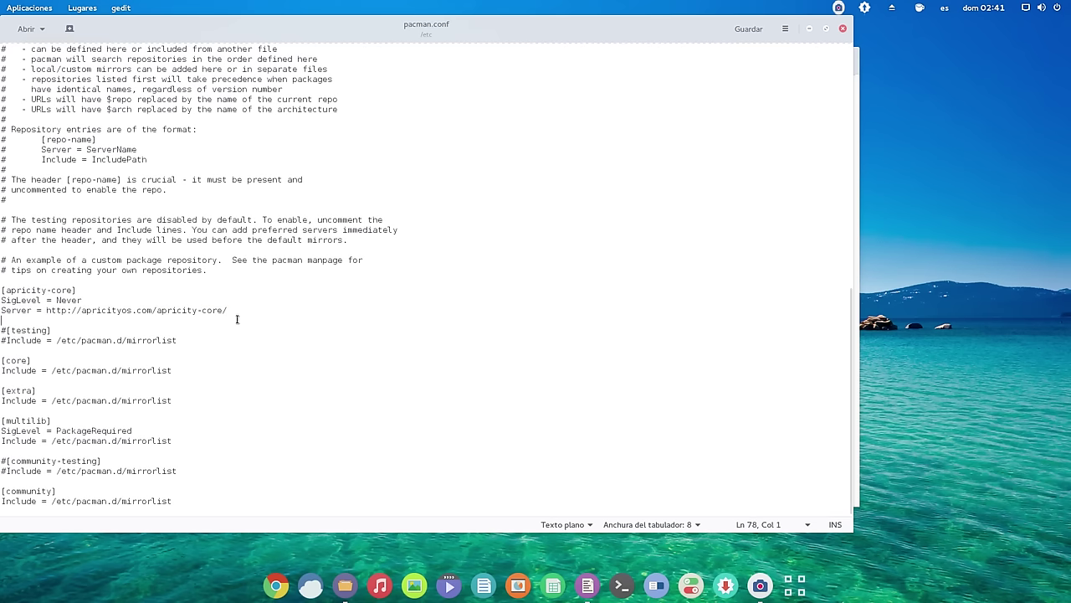
- Highlight the testing, core, multilib, community-testing and community repository sections of pacman.conf one after another
{"action": "left_click", "coordinate": [191, 337]}
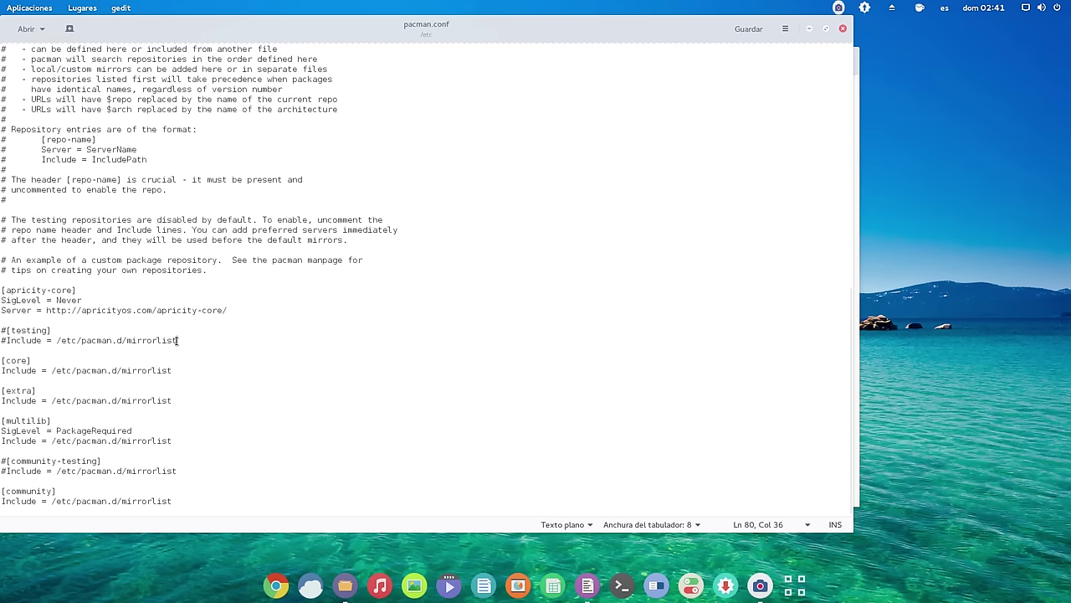
{"action": "left_click_drag", "start_coordinate": [182, 338], "coordinate": [1, 330]}
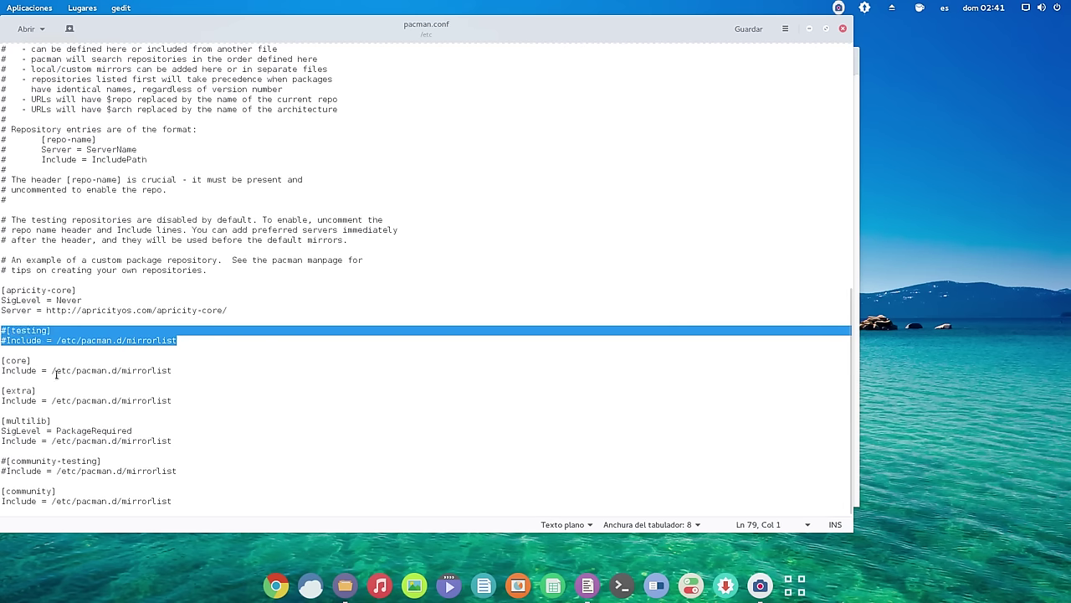
{"action": "left_click_drag", "start_coordinate": [194, 369], "coordinate": [7, 360]}
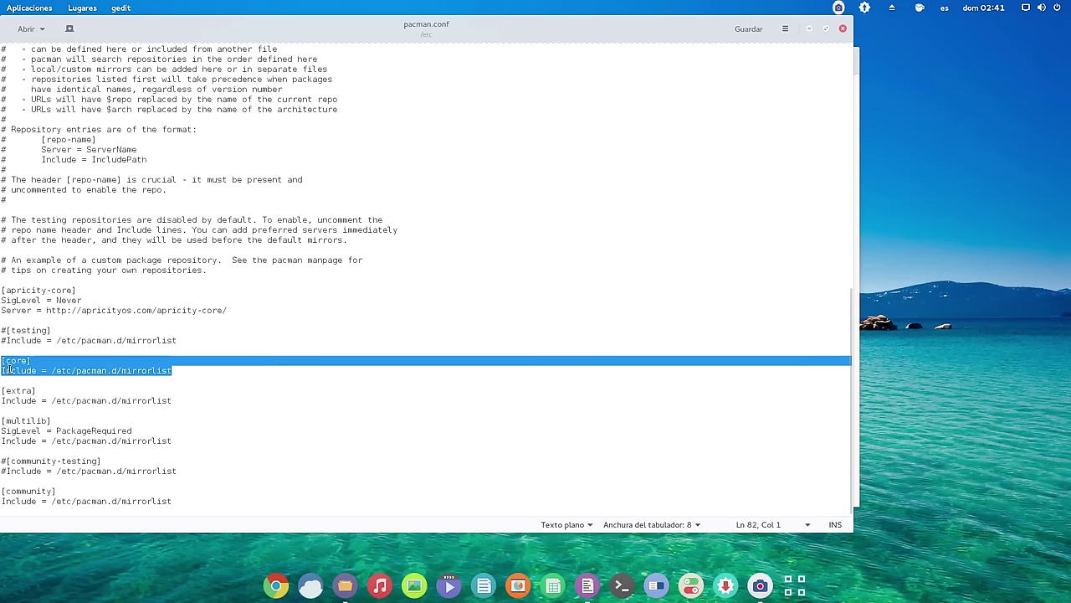
{"action": "left_click", "coordinate": [216, 410]}
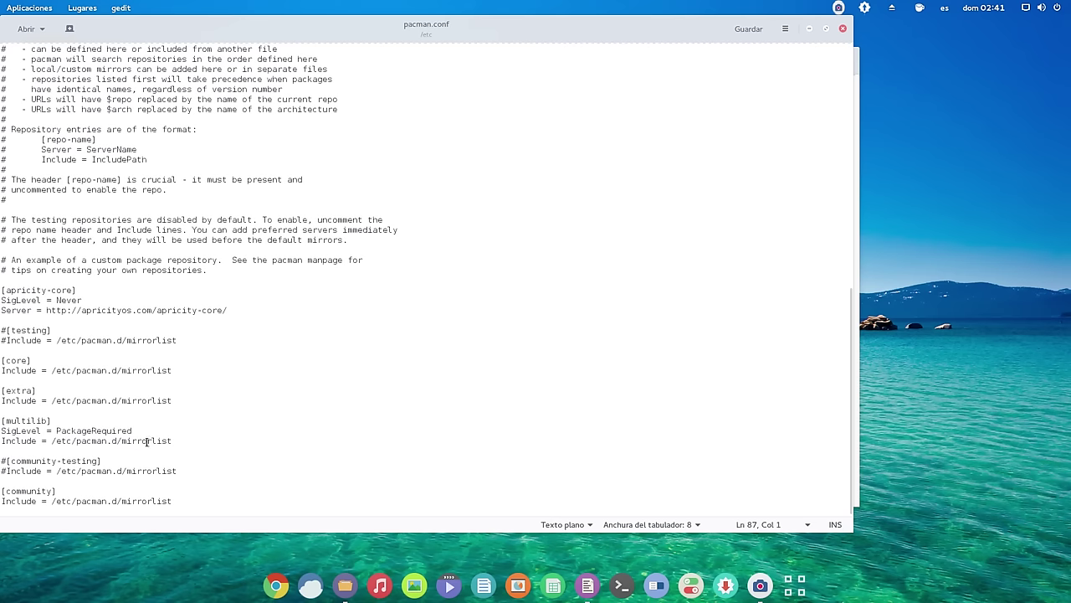
{"action": "left_click_drag", "start_coordinate": [172, 441], "coordinate": [4, 419]}
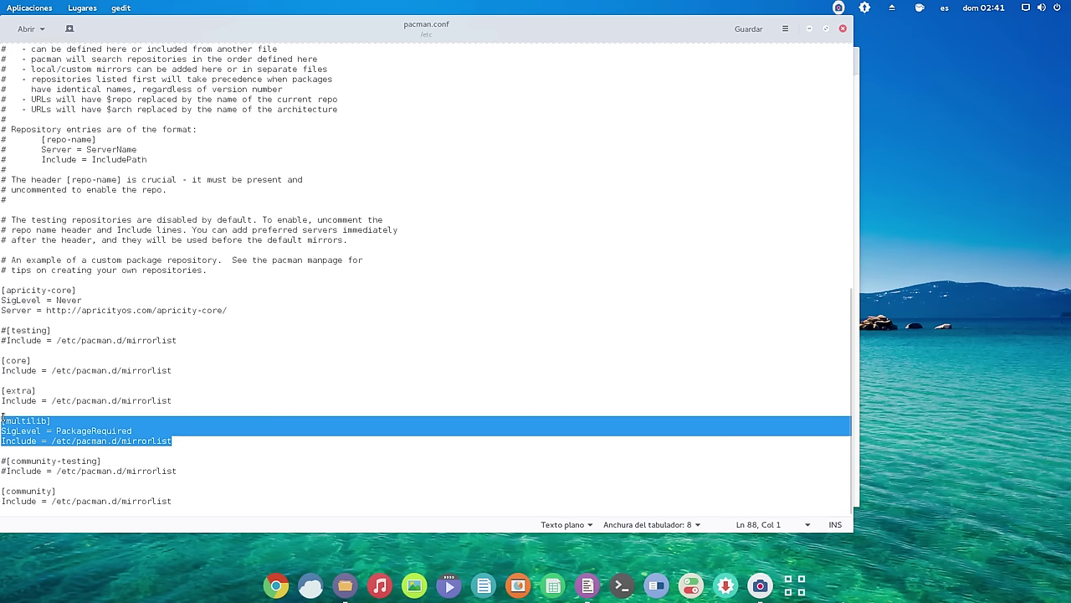
{"action": "left_click", "coordinate": [201, 464]}
{"action": "left_click_drag", "start_coordinate": [192, 471], "coordinate": [3, 462]}
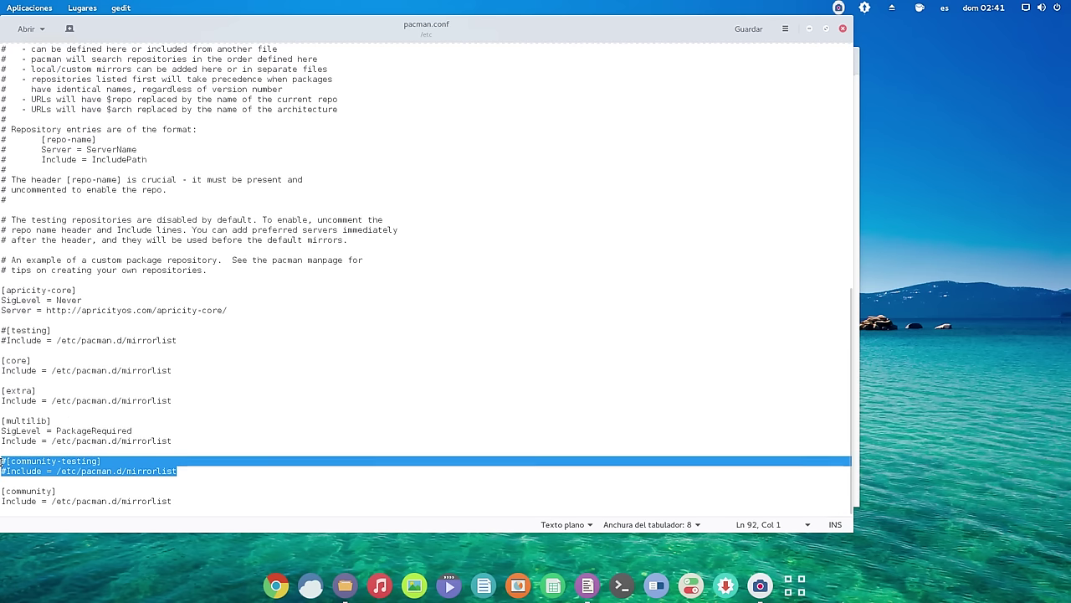
{"action": "left_click", "coordinate": [203, 502]}
{"action": "left_click_drag", "start_coordinate": [187, 505], "coordinate": [1, 492]}
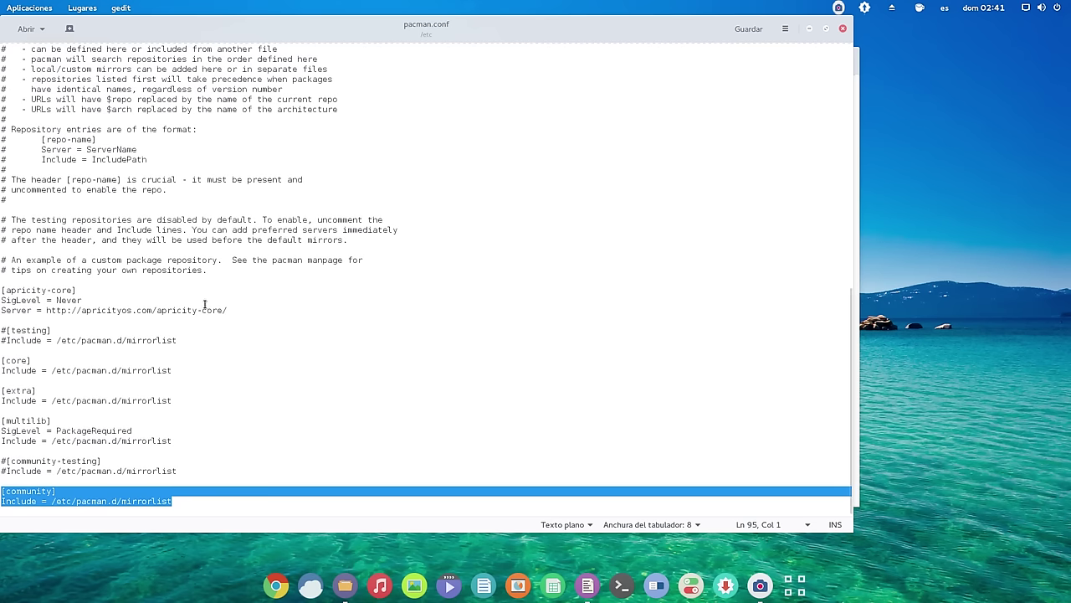
- Highlight the whole apricity-core repository section, and close pacman.conf and the file manager
{"action": "left_click_drag", "start_coordinate": [228, 310], "coordinate": [2, 290]}
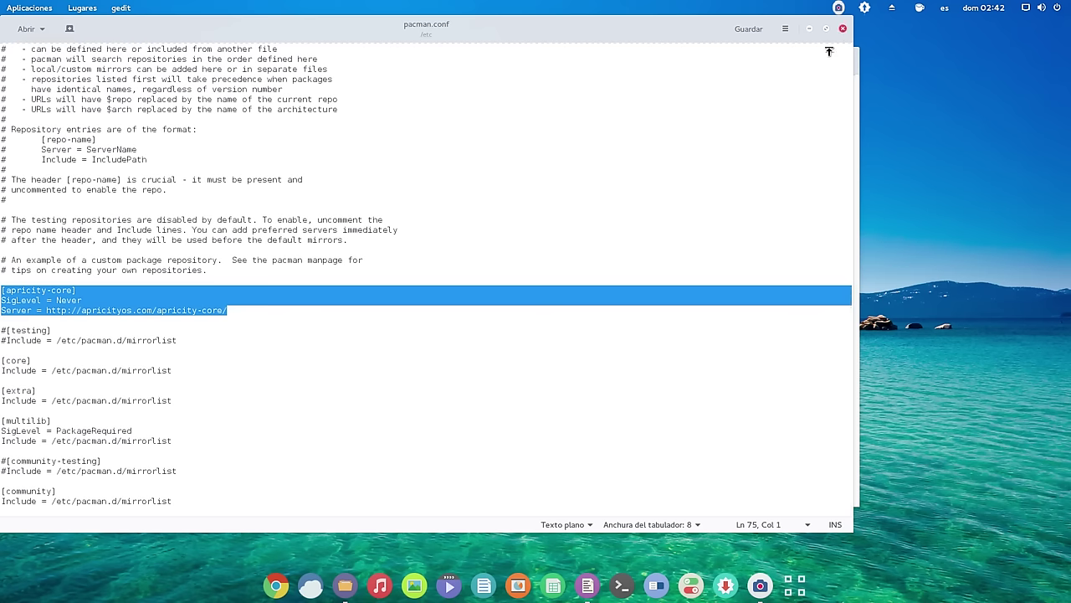
{"action": "key", "text": "ctrl+q"}
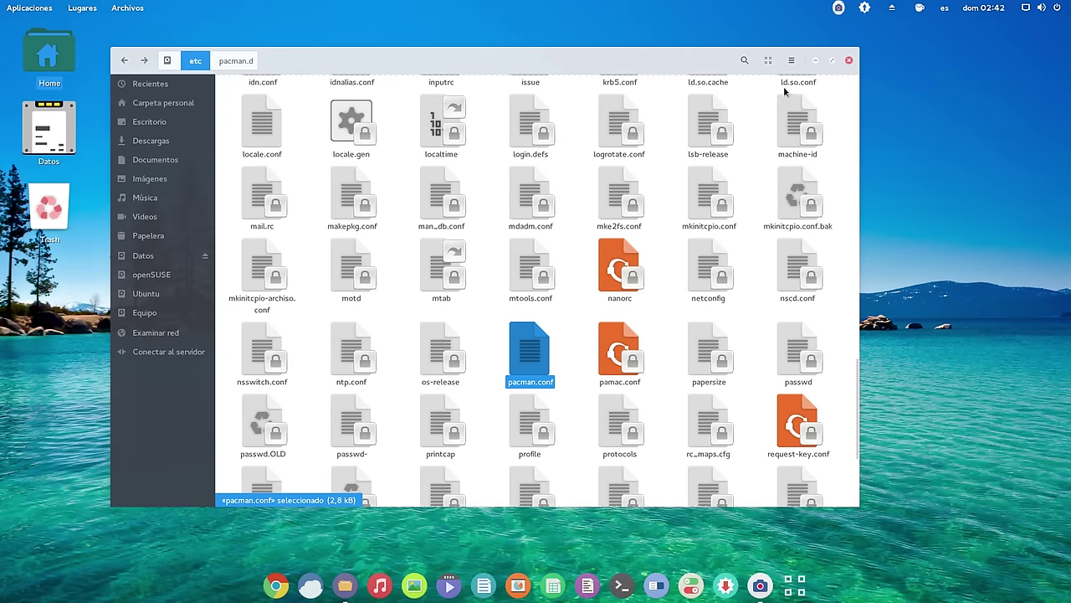
{"action": "left_click", "coordinate": [849, 60]}
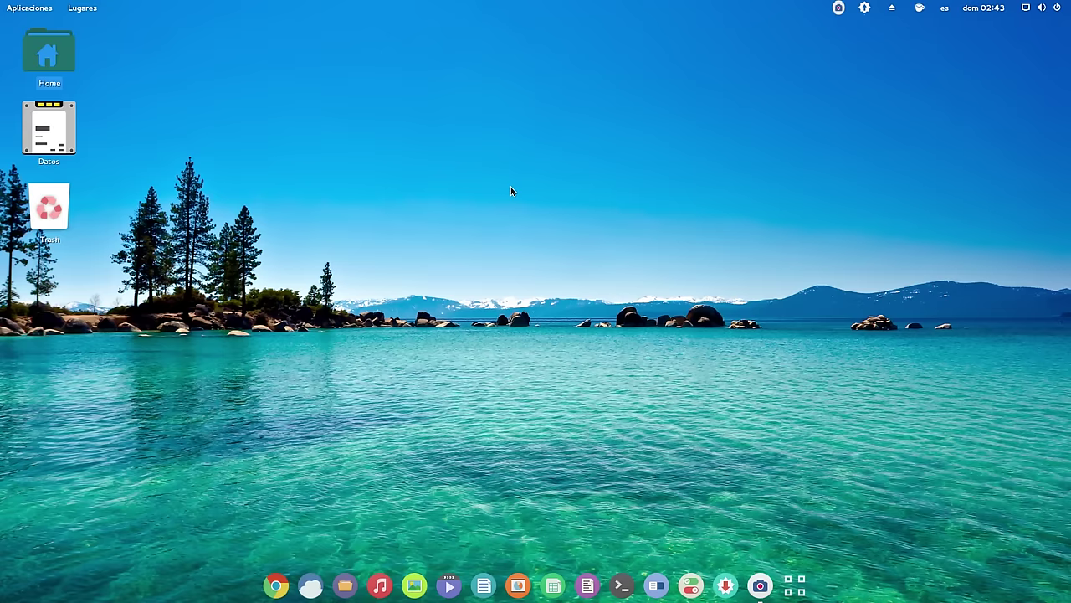
- Launch Steam from the games category and accept the terms of its install agreement
{"action": "left_click", "coordinate": [42, 9]}
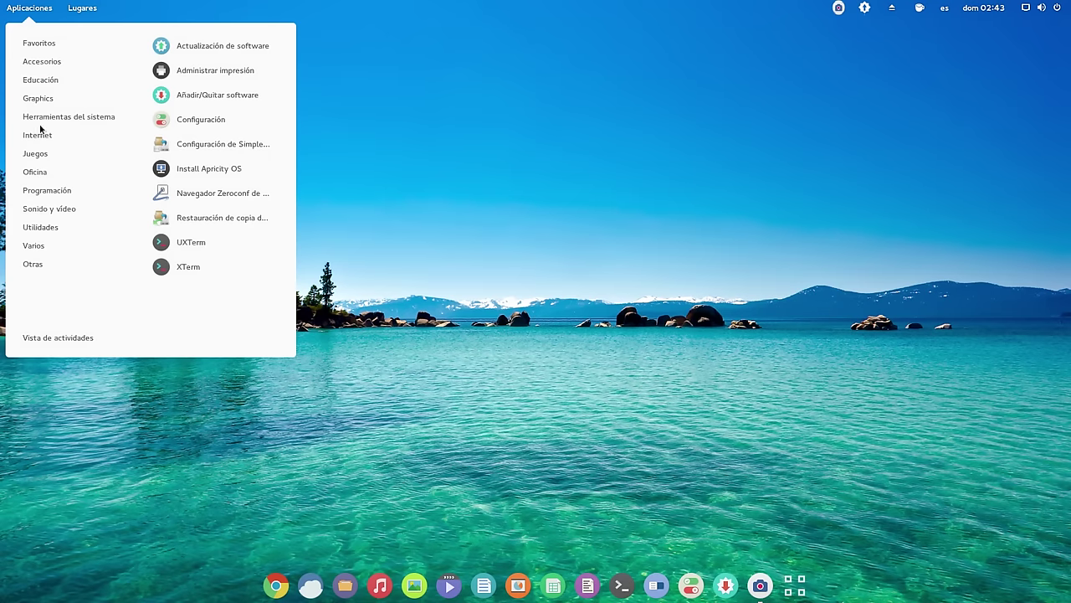
{"action": "mouse_move", "coordinate": [39, 154]}
{"action": "left_click", "coordinate": [188, 71]}
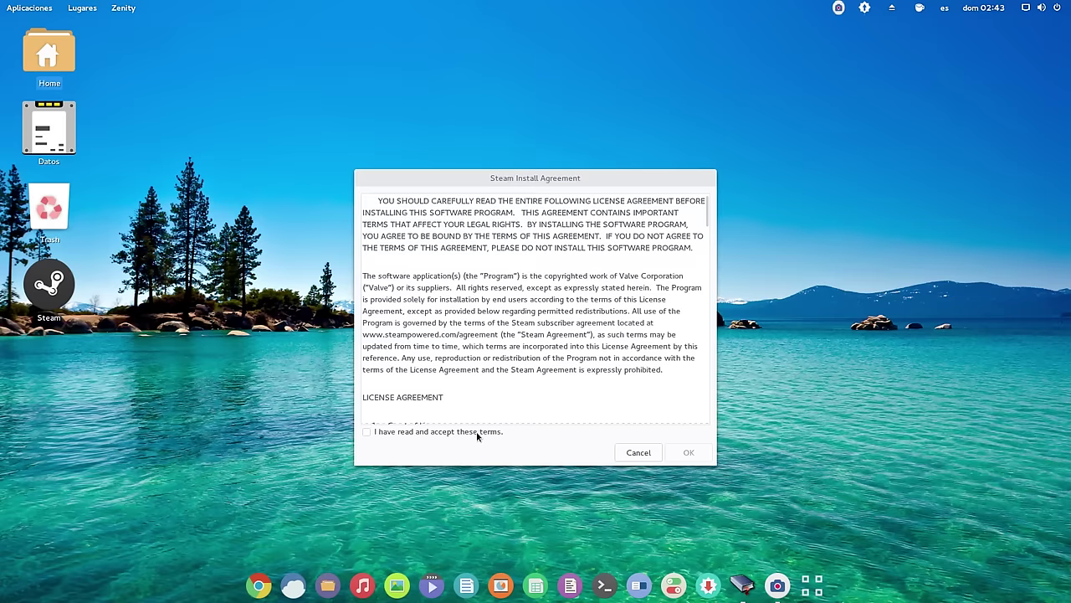
{"action": "left_click", "coordinate": [470, 433]}
{"action": "left_click", "coordinate": [686, 452]}
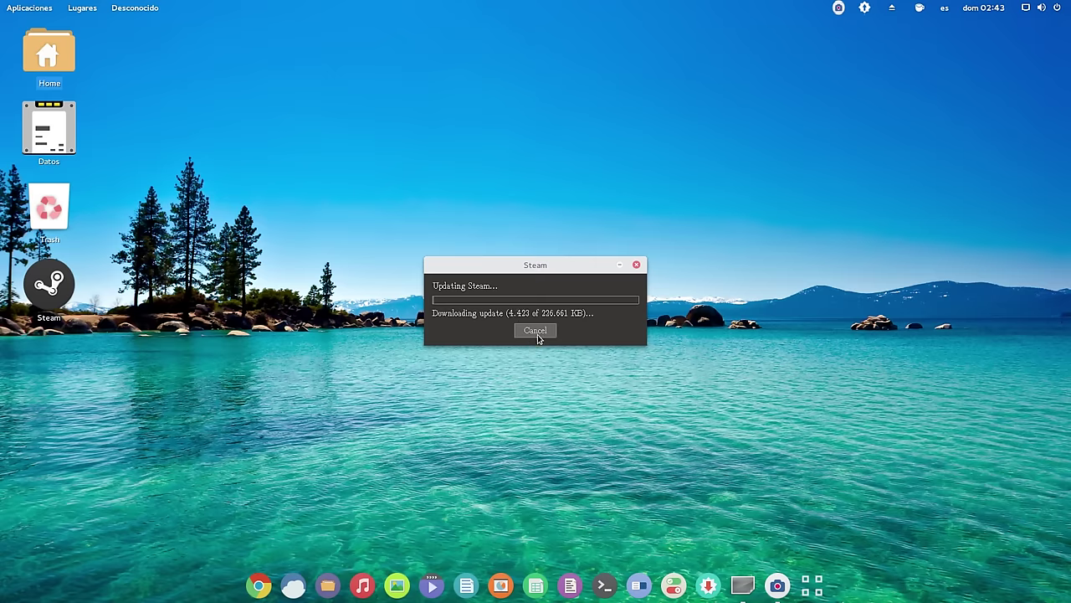
- Move the Steam updater window higher on the desktop and cancel the update download
{"action": "left_click_drag", "start_coordinate": [552, 259], "coordinate": [478, 123]}
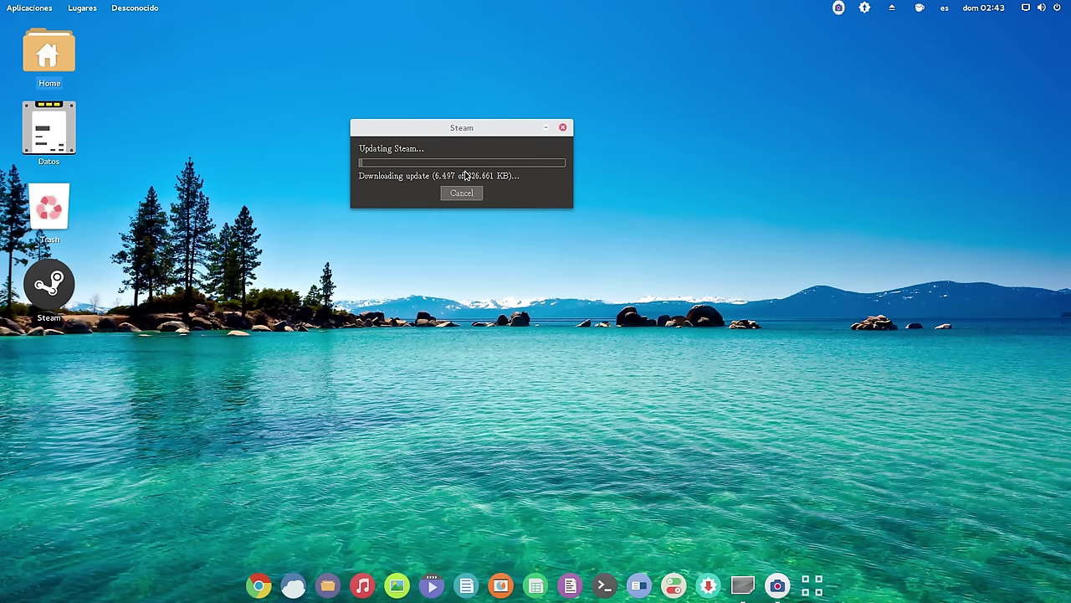
{"action": "left_click", "coordinate": [460, 195]}
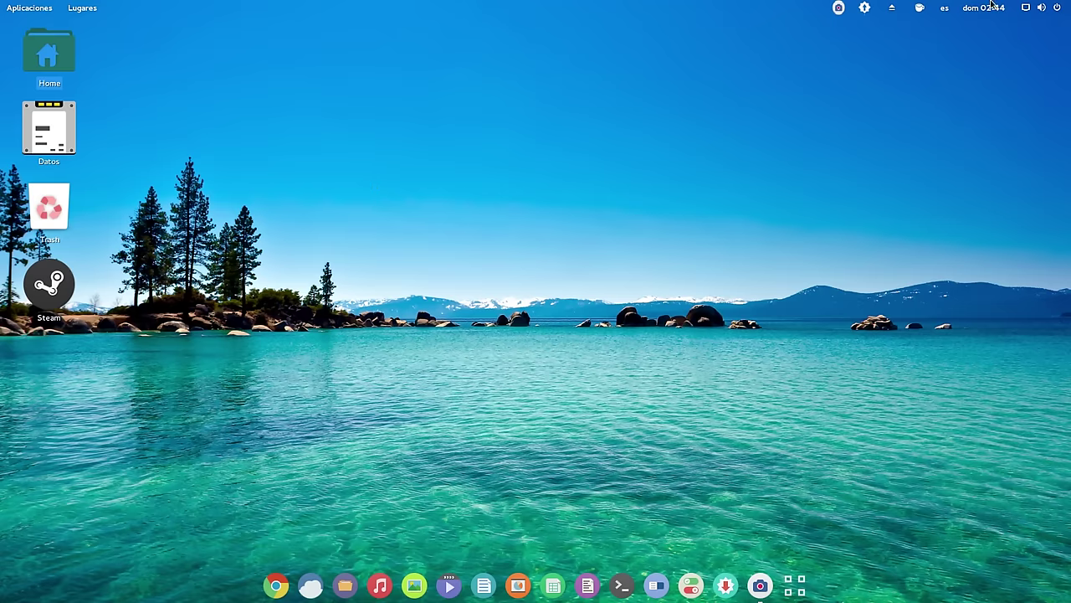
- View the system menu with the volume, brightness, network and session controls, and close it
{"action": "left_click", "coordinate": [1046, 10]}
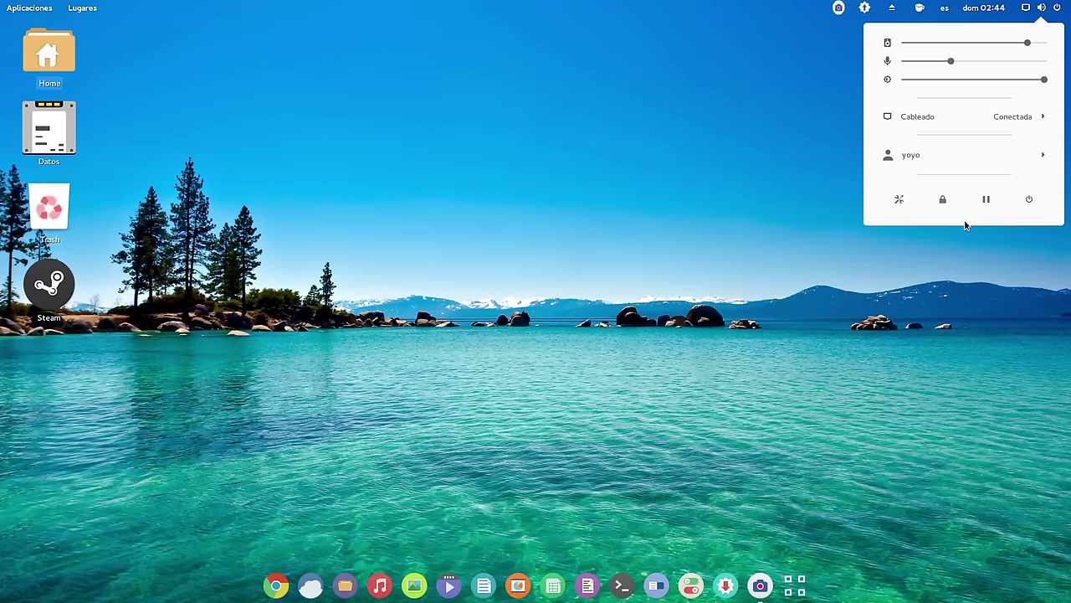
{"action": "left_click", "coordinate": [736, 340]}
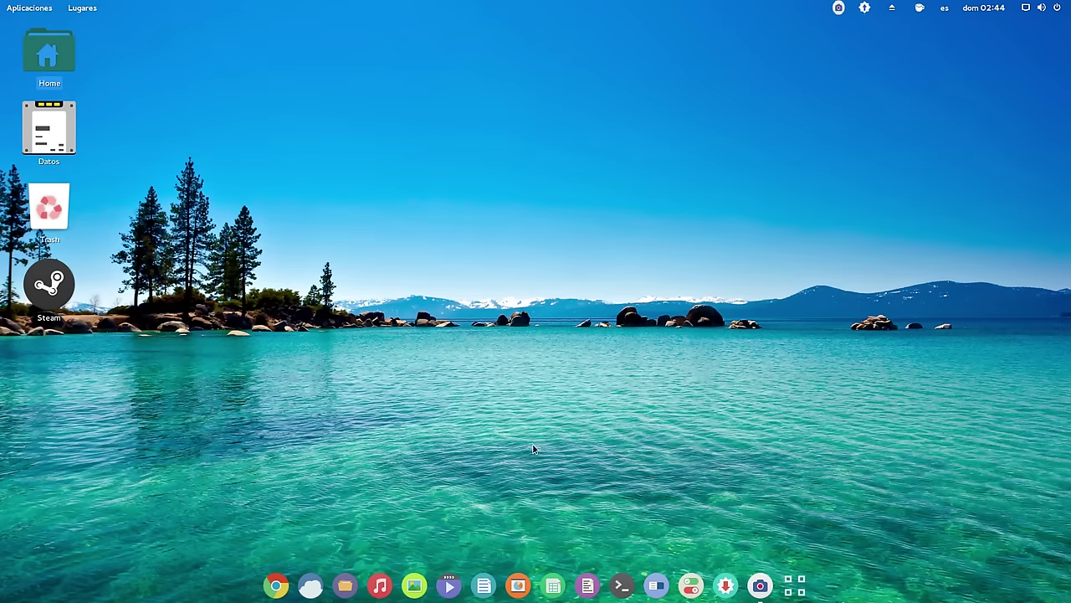
- Open the personal folder in the file manager, move its window up, and minimize it
{"action": "left_click", "coordinate": [344, 585]}
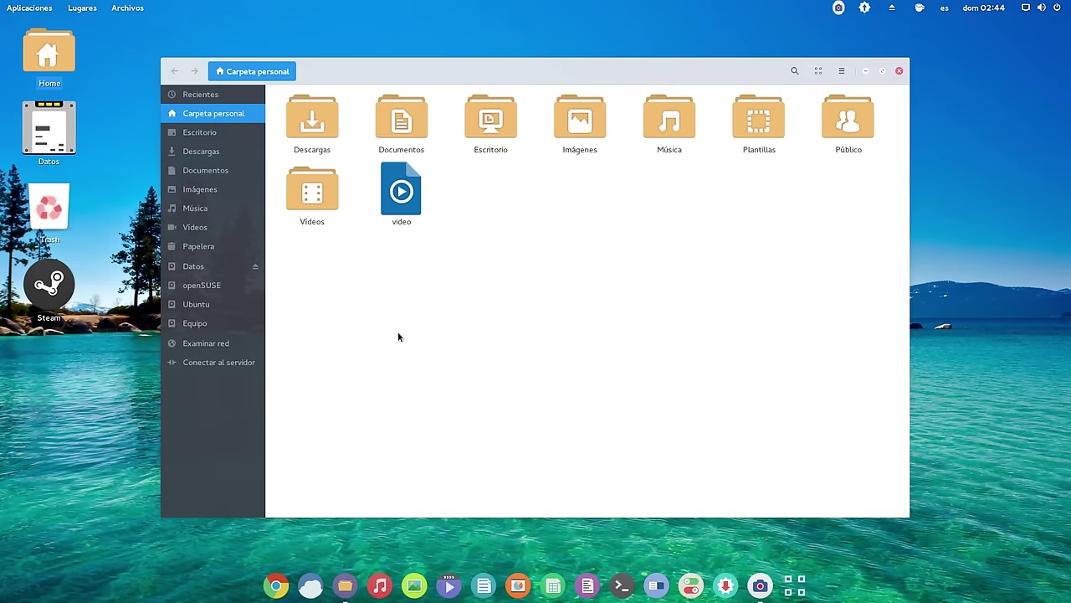
{"action": "left_click_drag", "start_coordinate": [544, 72], "coordinate": [524, 39]}
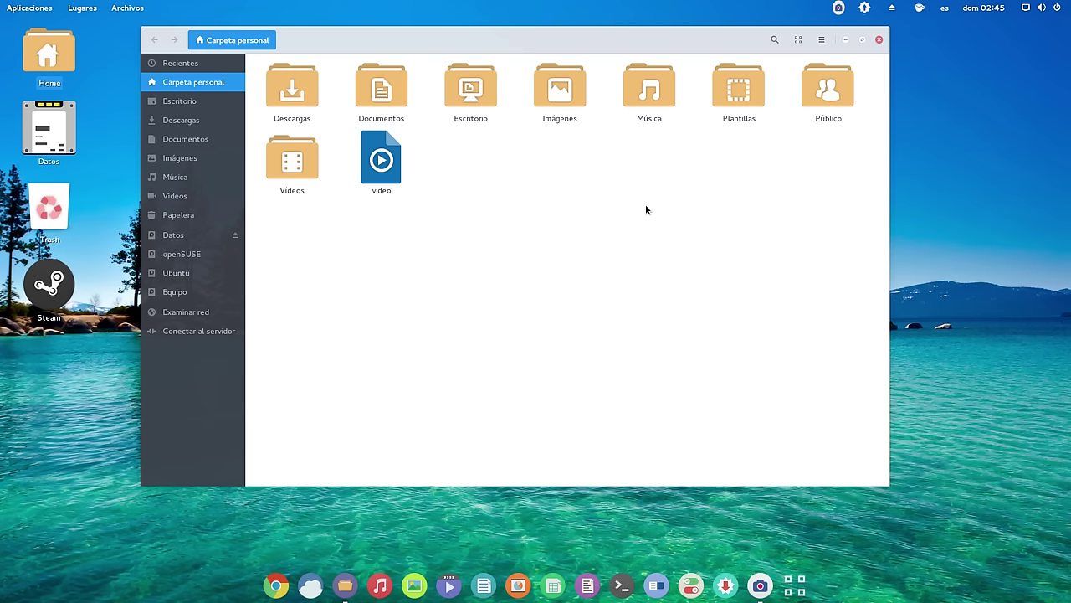
{"action": "left_click", "coordinate": [845, 39]}
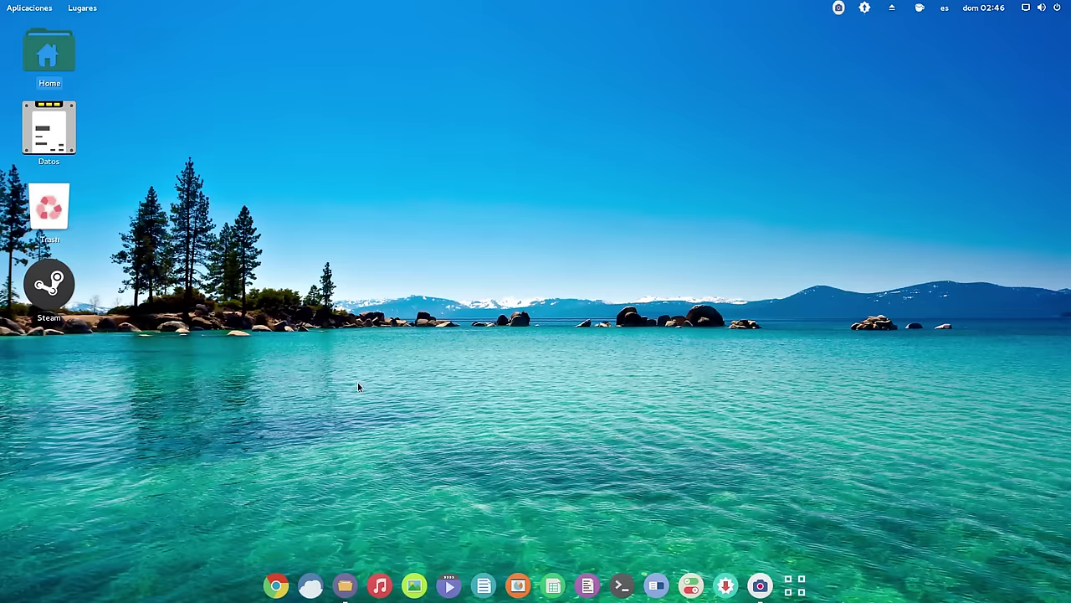
- Open the Videos player, restore it from full size, and enlarge and reposition its window
{"action": "left_click", "coordinate": [450, 586]}
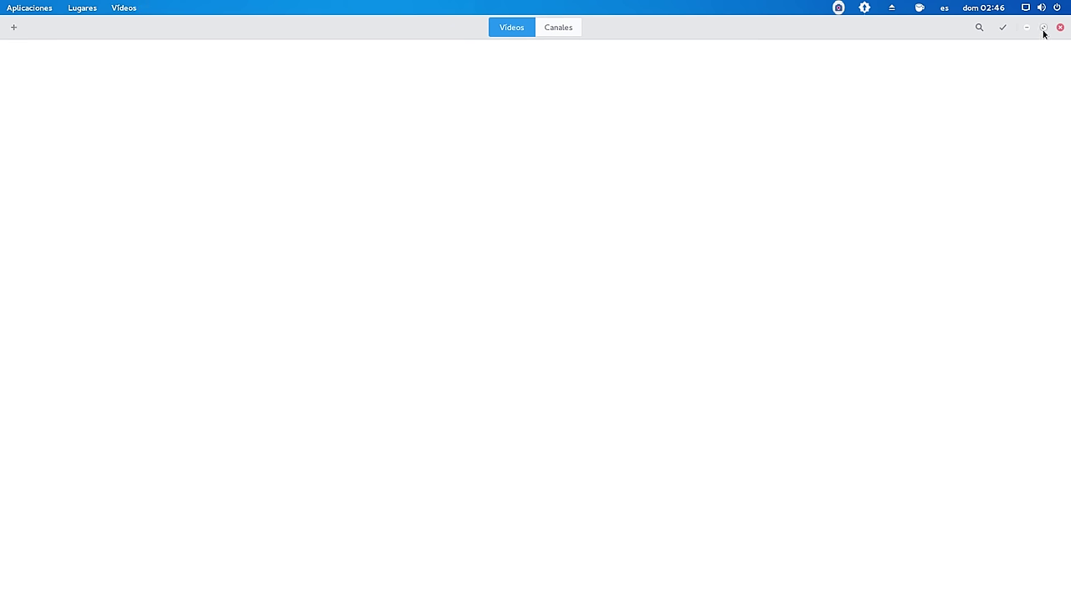
{"action": "left_click", "coordinate": [1043, 29]}
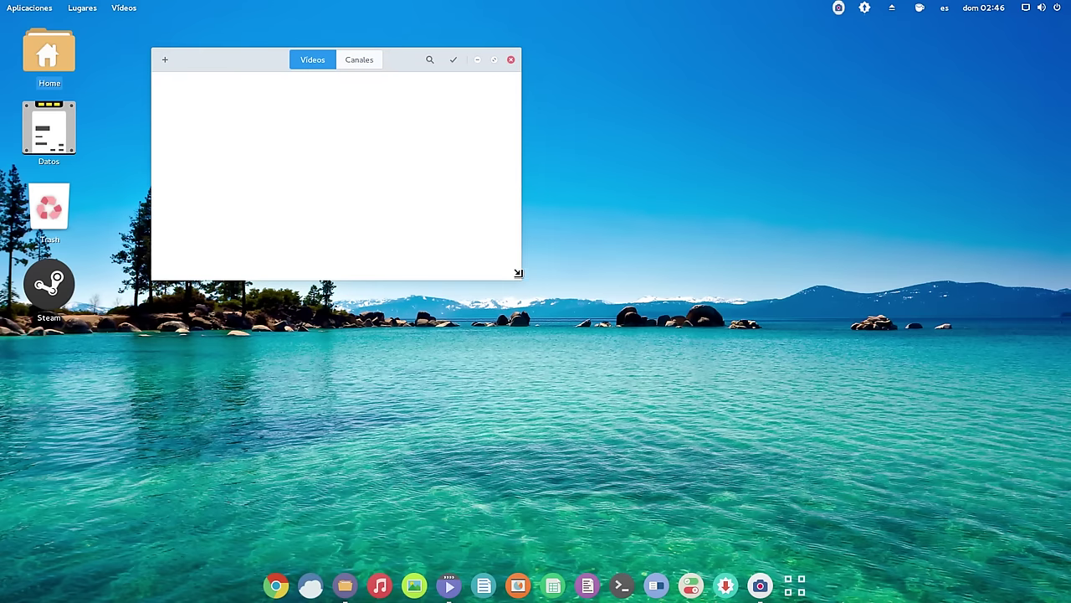
{"action": "left_click_drag", "start_coordinate": [519, 278], "coordinate": [868, 449]}
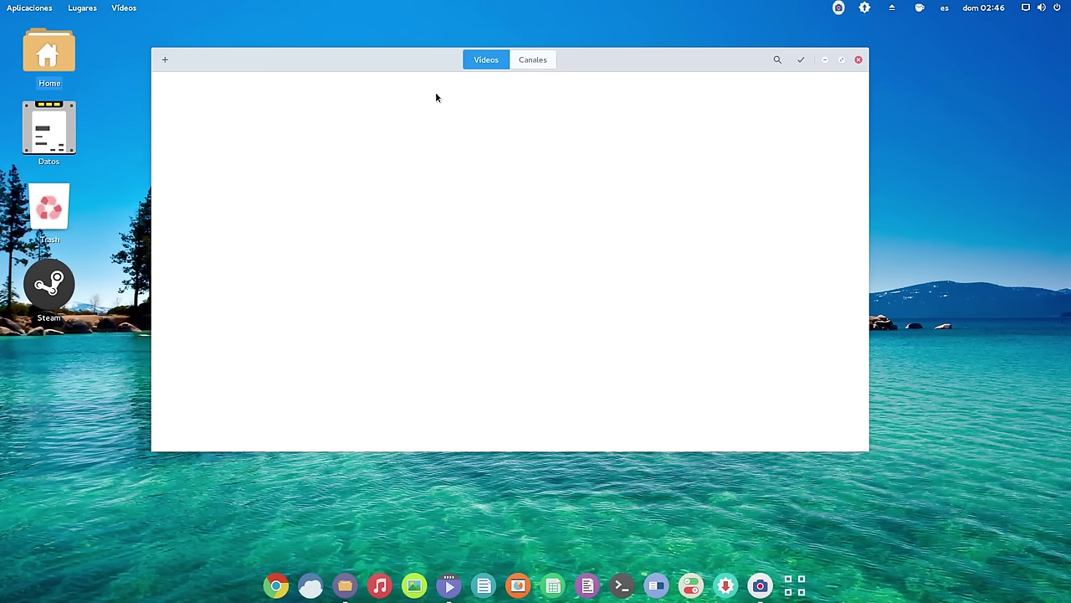
{"action": "left_click_drag", "start_coordinate": [415, 57], "coordinate": [415, 77]}
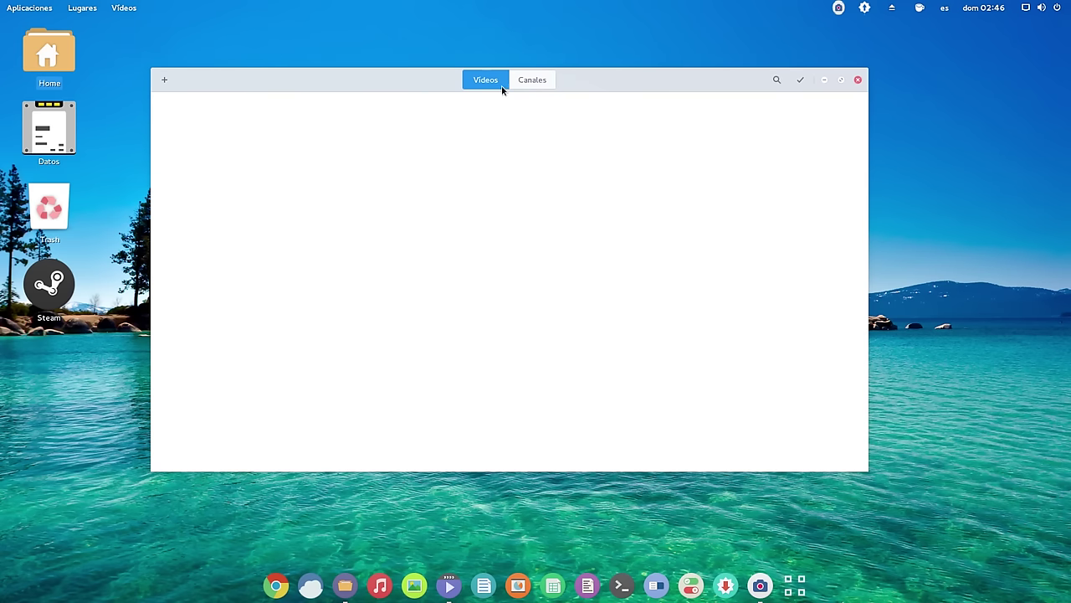
- View the video player's list of channels, return to its videos view, and close the player
{"action": "left_click", "coordinate": [543, 84]}
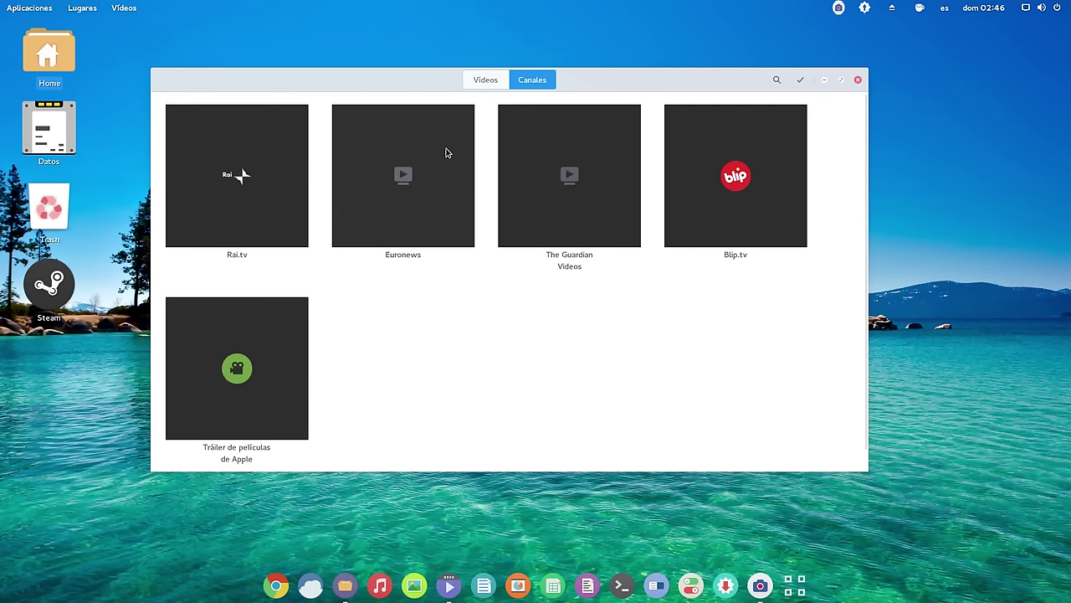
{"action": "left_click", "coordinate": [482, 80]}
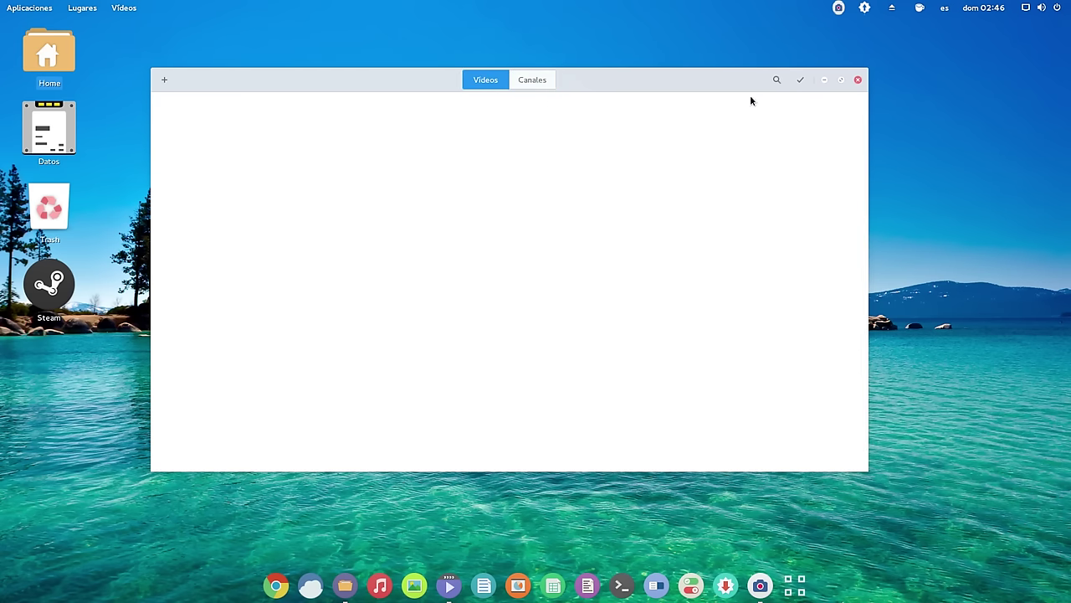
{"action": "left_click", "coordinate": [857, 80]}
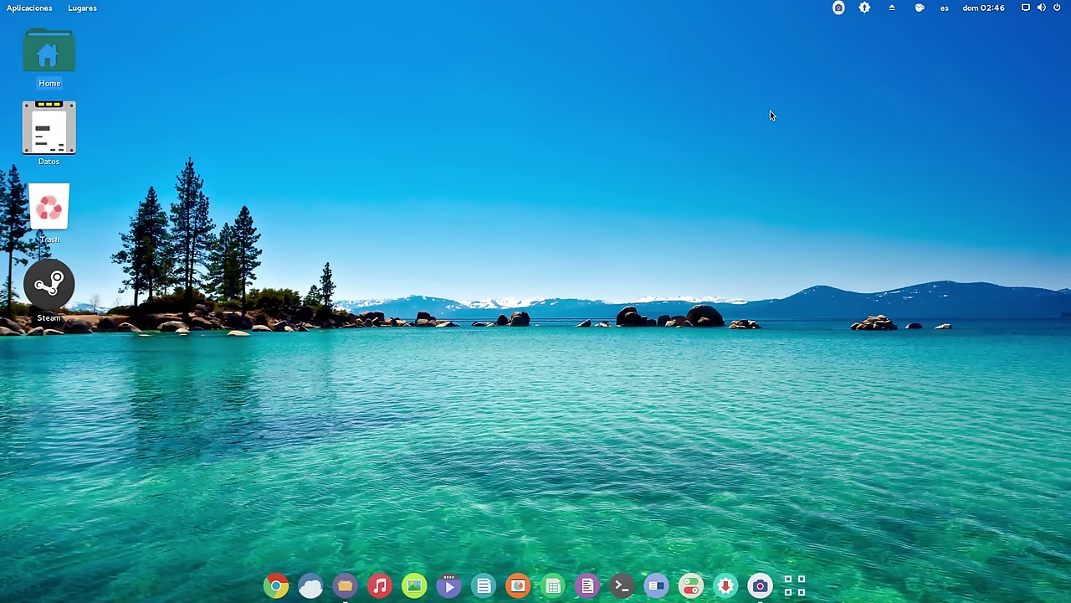
- Open LibreOffice Writer with a blank document, reposition its window to look it over, and close it
{"action": "left_click", "coordinate": [485, 586]}
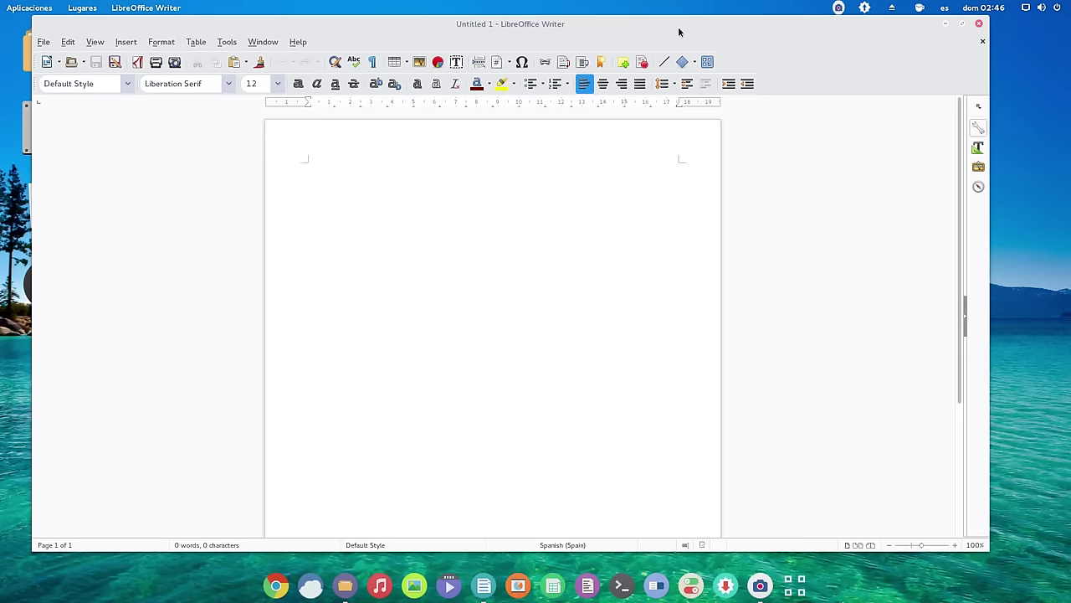
{"action": "left_click_drag", "start_coordinate": [651, 25], "coordinate": [668, 36]}
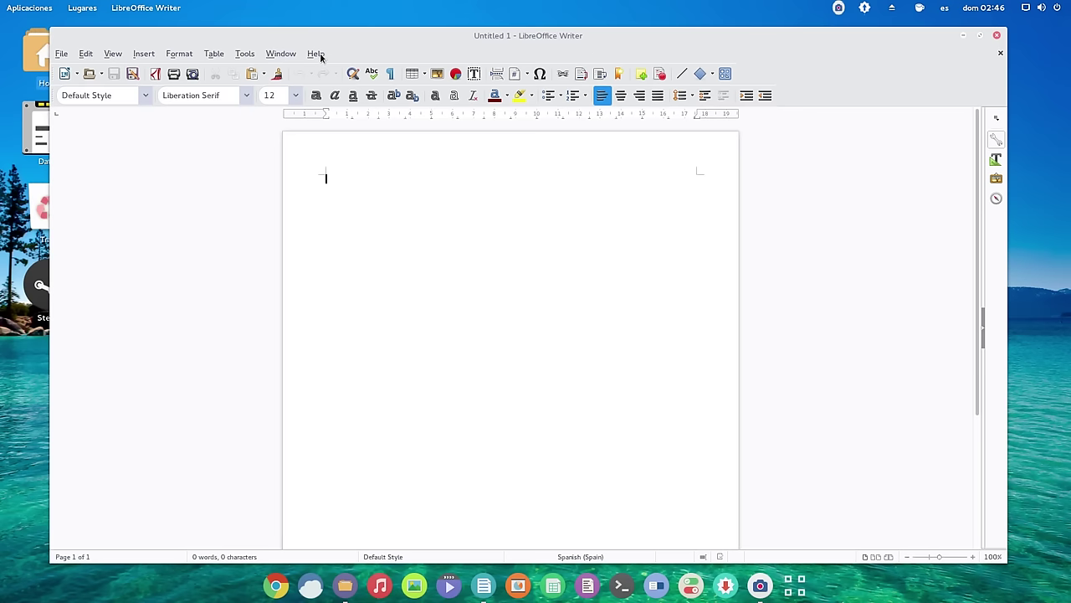
{"action": "left_click", "coordinate": [997, 35]}
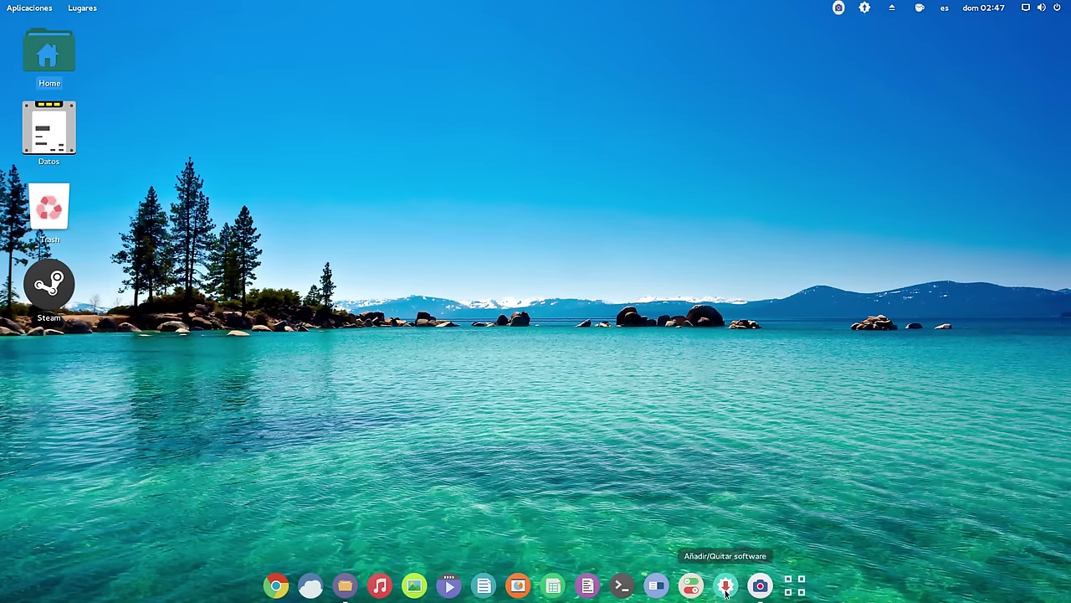
- Open the update manager to view the available package updates, enlarging and repositioning its window
{"action": "left_click", "coordinate": [863, 10]}
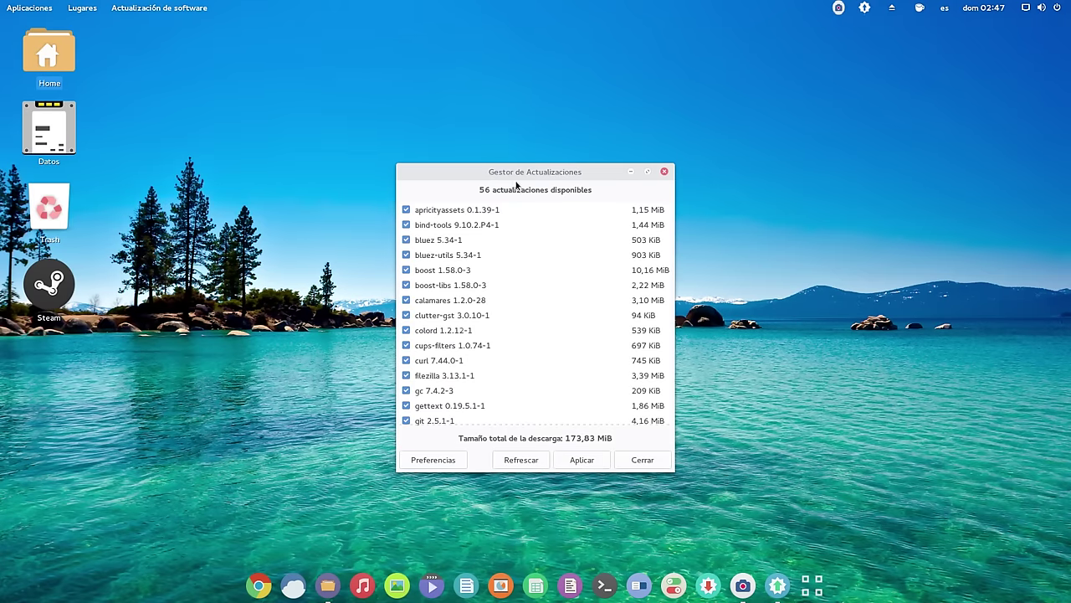
{"action": "left_click_drag", "start_coordinate": [553, 175], "coordinate": [489, 46]}
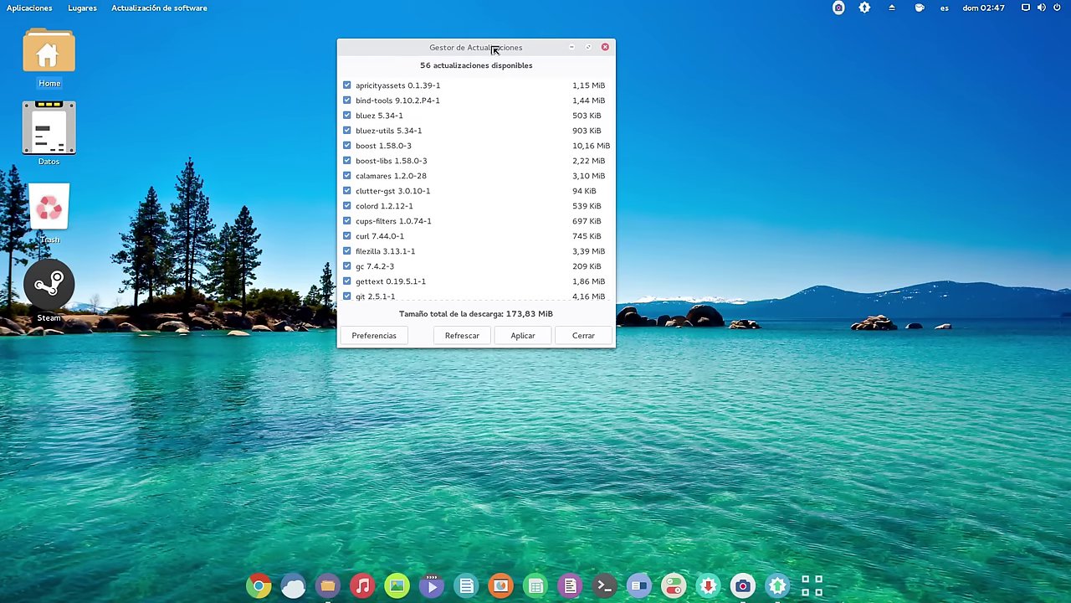
{"action": "left_click_drag", "start_coordinate": [614, 345], "coordinate": [737, 495]}
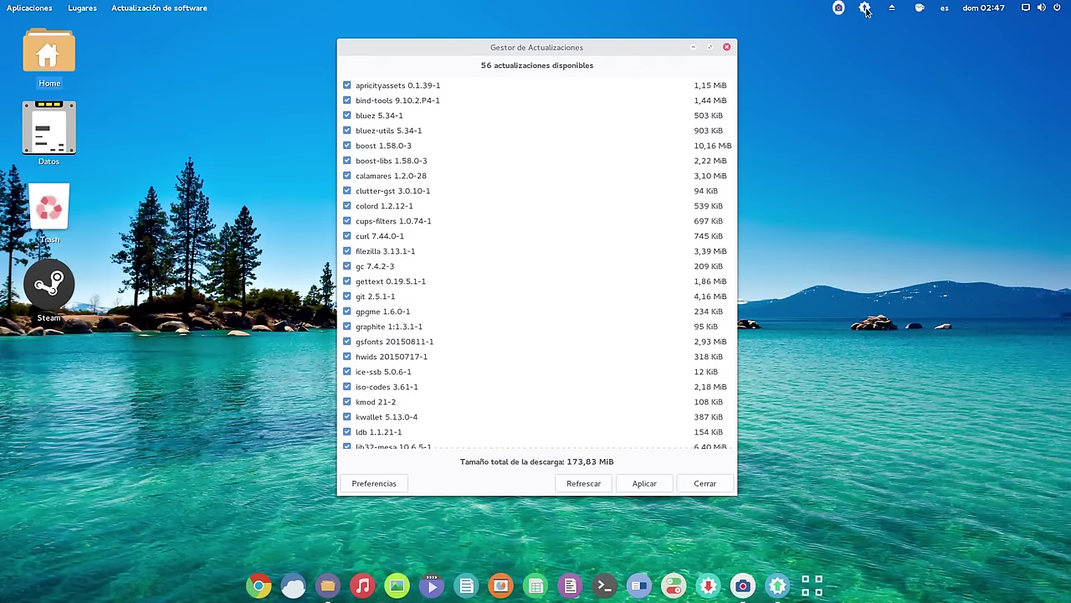
{"action": "left_click_drag", "start_coordinate": [609, 45], "coordinate": [587, 42]}
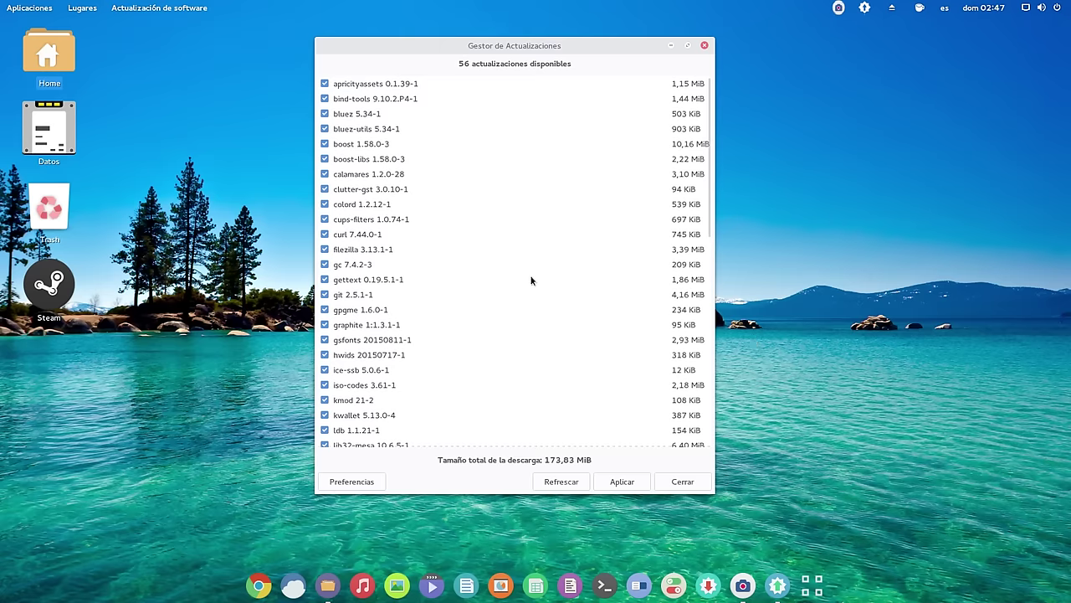
{"action": "left_click_drag", "start_coordinate": [523, 45], "coordinate": [459, 40]}
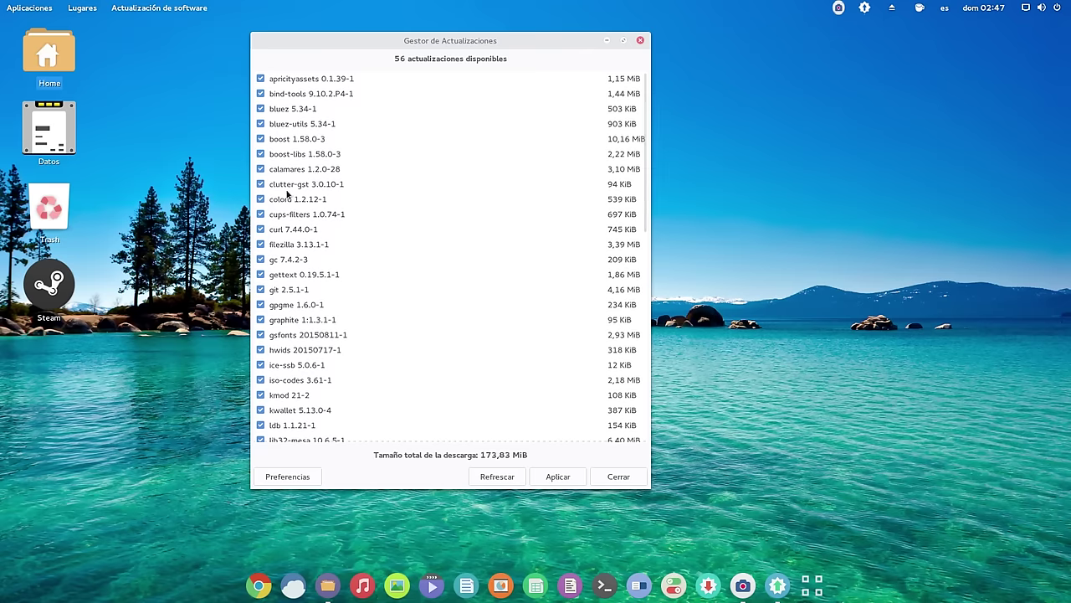
- Look through the full list of available package updates and close the update manager
{"action": "scroll", "coordinate": [333, 212], "scroll_direction": "down", "scroll_amount": 3}
{"action": "scroll", "coordinate": [329, 211], "scroll_direction": "up", "scroll_amount": 3}
{"action": "scroll", "coordinate": [332, 276], "scroll_direction": "down", "scroll_amount": 1}
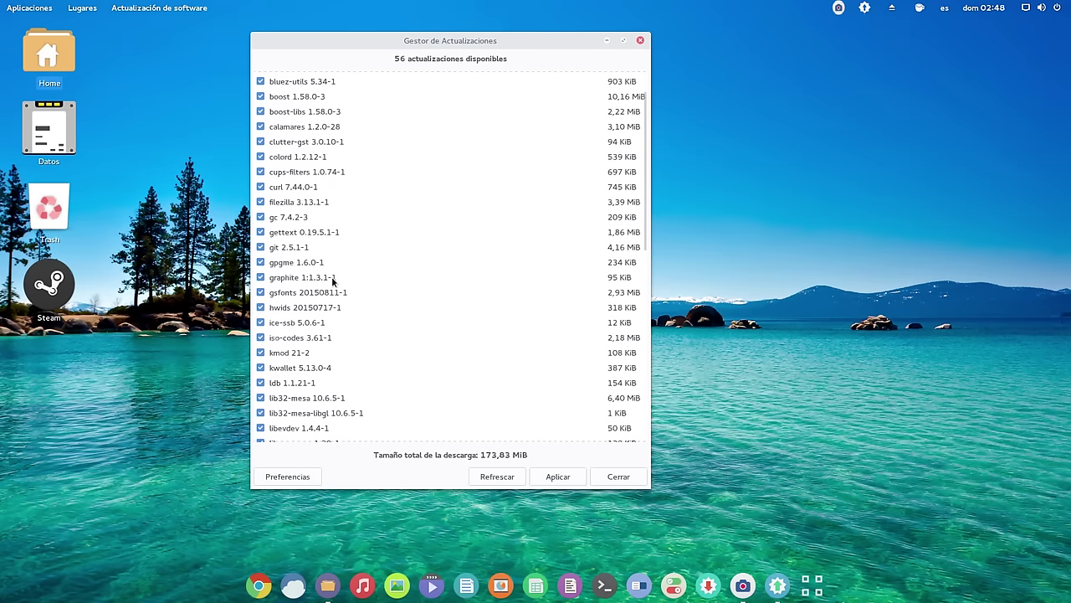
{"action": "scroll", "coordinate": [332, 275], "scroll_direction": "down", "scroll_amount": 2}
{"action": "scroll", "coordinate": [334, 248], "scroll_direction": "down", "scroll_amount": 1}
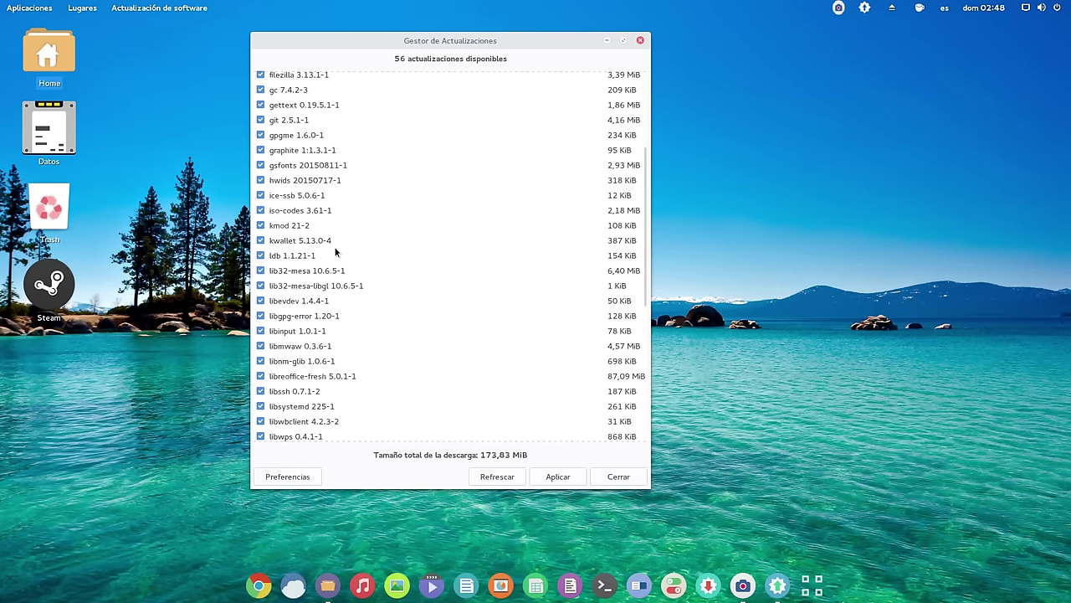
{"action": "scroll", "coordinate": [335, 251], "scroll_direction": "down", "scroll_amount": 3}
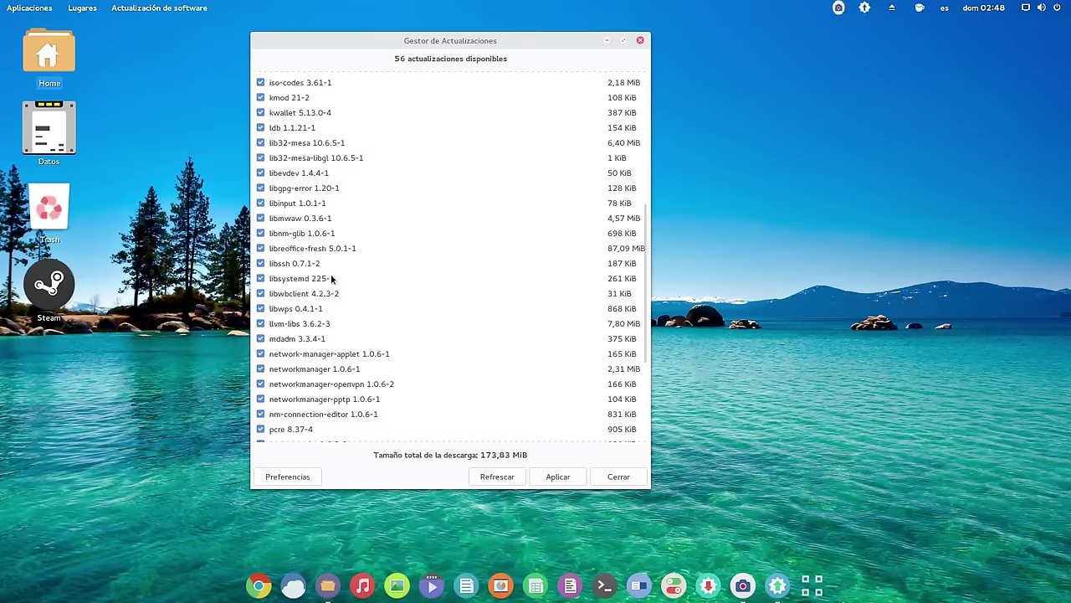
{"action": "scroll", "coordinate": [350, 249], "scroll_direction": "down", "scroll_amount": 1}
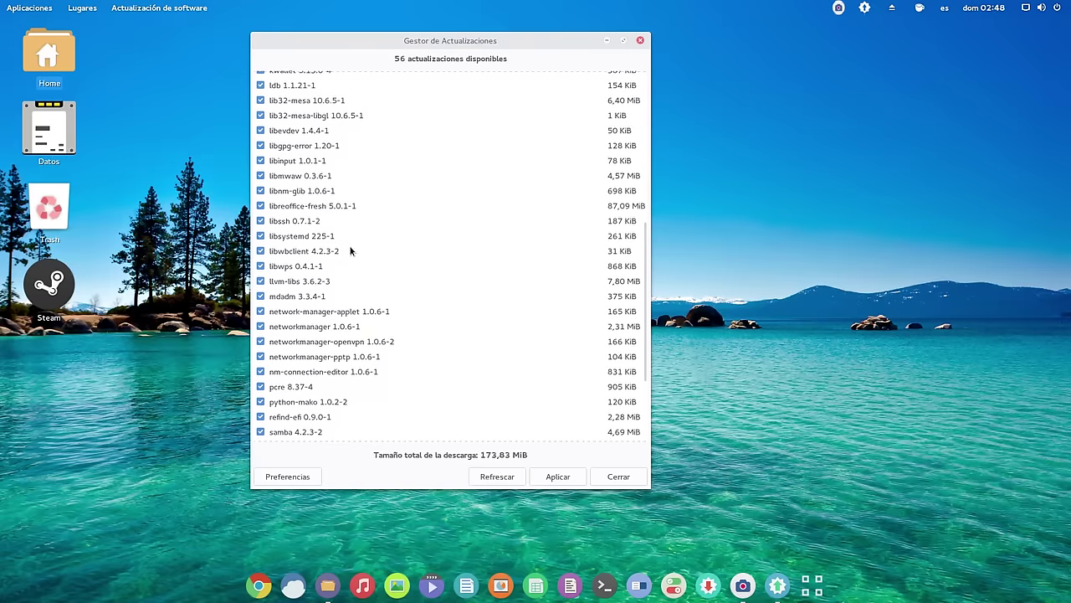
{"action": "scroll", "coordinate": [351, 250], "scroll_direction": "down", "scroll_amount": 2}
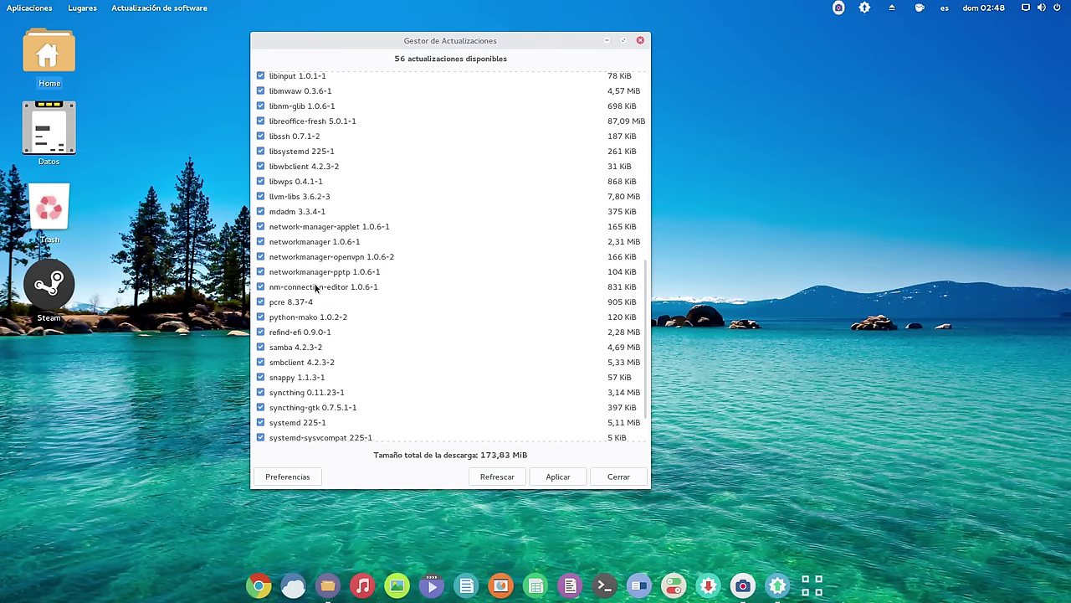
{"action": "scroll", "coordinate": [317, 288], "scroll_direction": "down", "scroll_amount": 1}
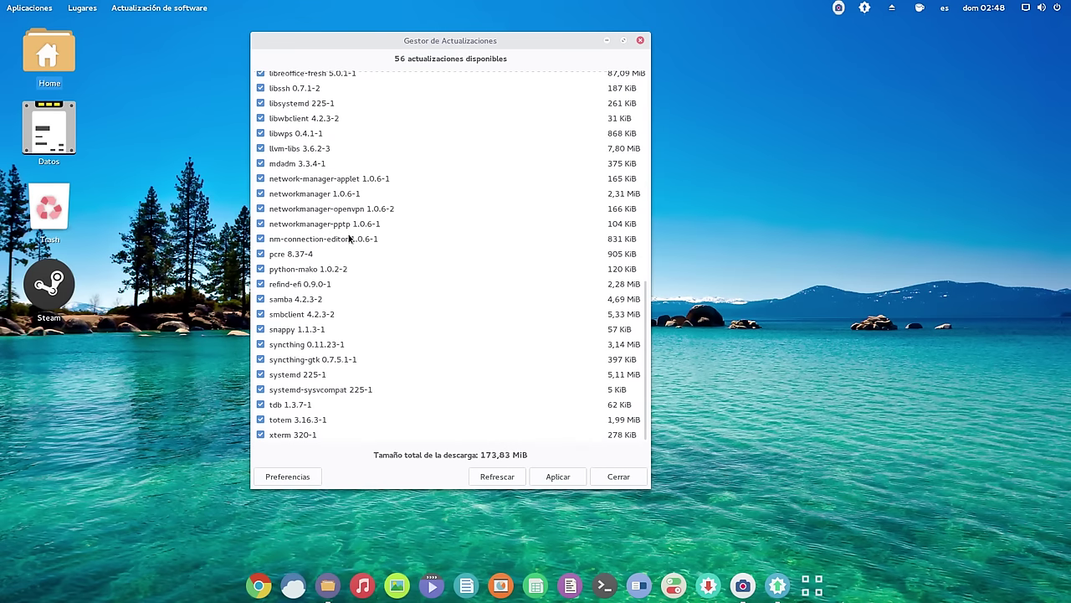
{"action": "scroll", "coordinate": [335, 289], "scroll_direction": "down", "scroll_amount": 1}
{"action": "scroll", "coordinate": [369, 319], "scroll_direction": "up", "scroll_amount": 10}
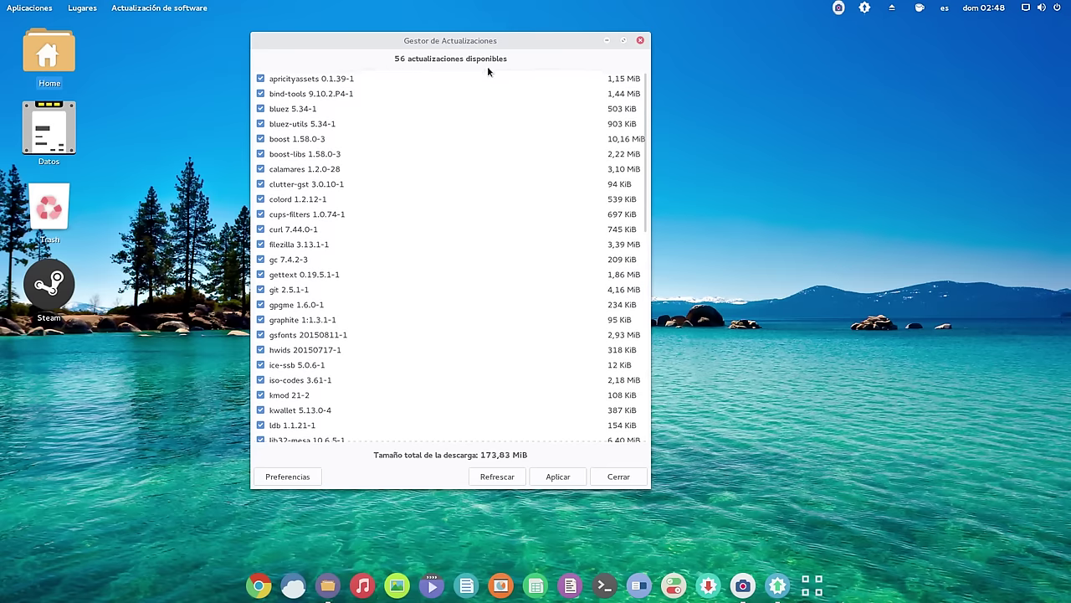
{"action": "left_click", "coordinate": [619, 476]}
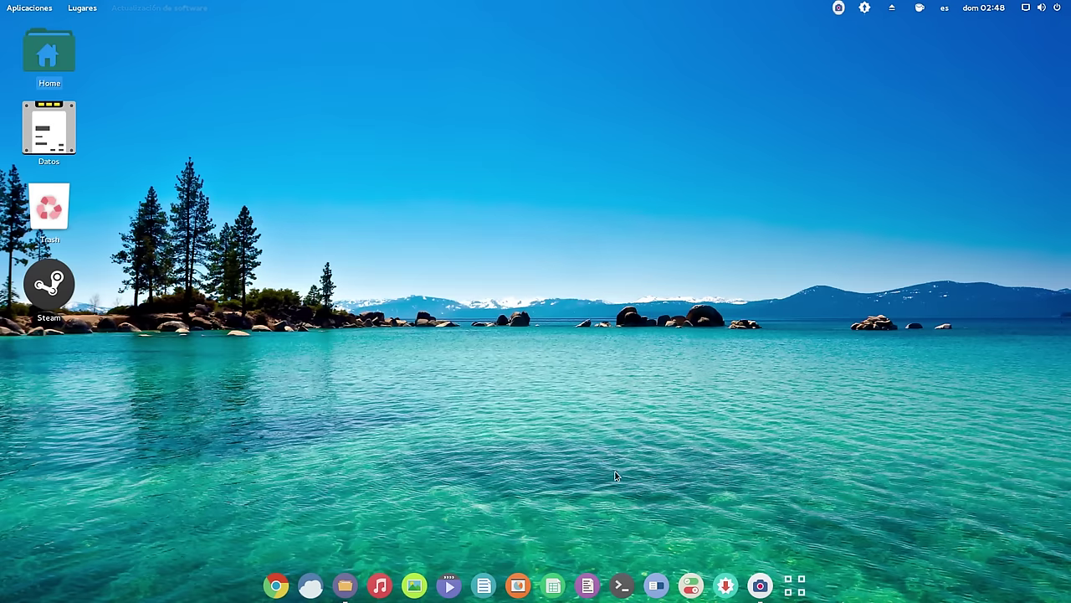
- Open a terminal, enlarge its window, and start a full system upgrade with sudo pacman -Syyu
{"action": "left_click", "coordinate": [621, 585]}
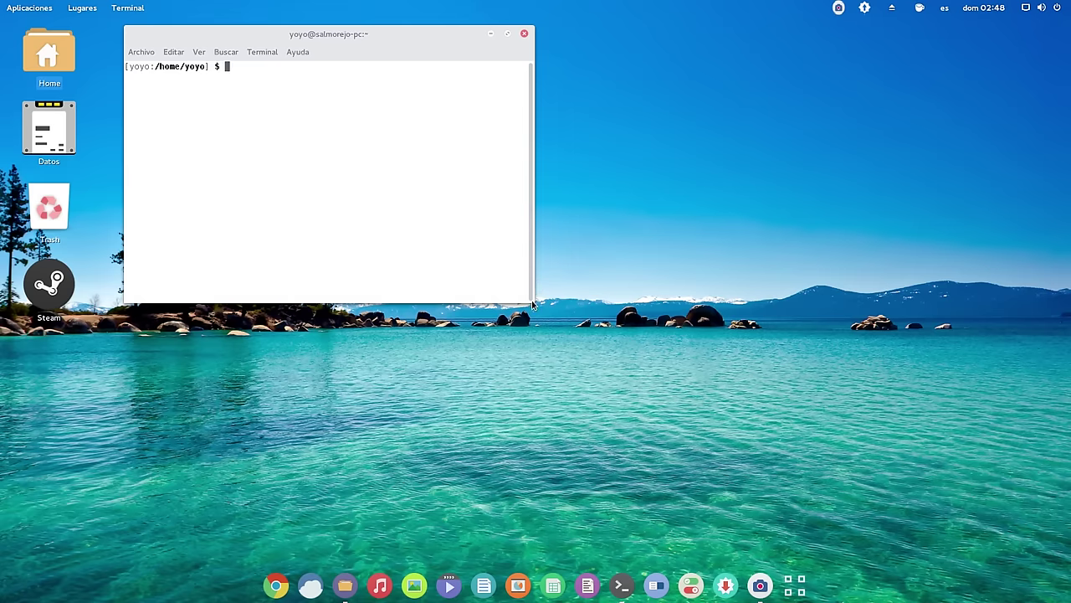
{"action": "left_click_drag", "start_coordinate": [529, 298], "coordinate": [901, 424]}
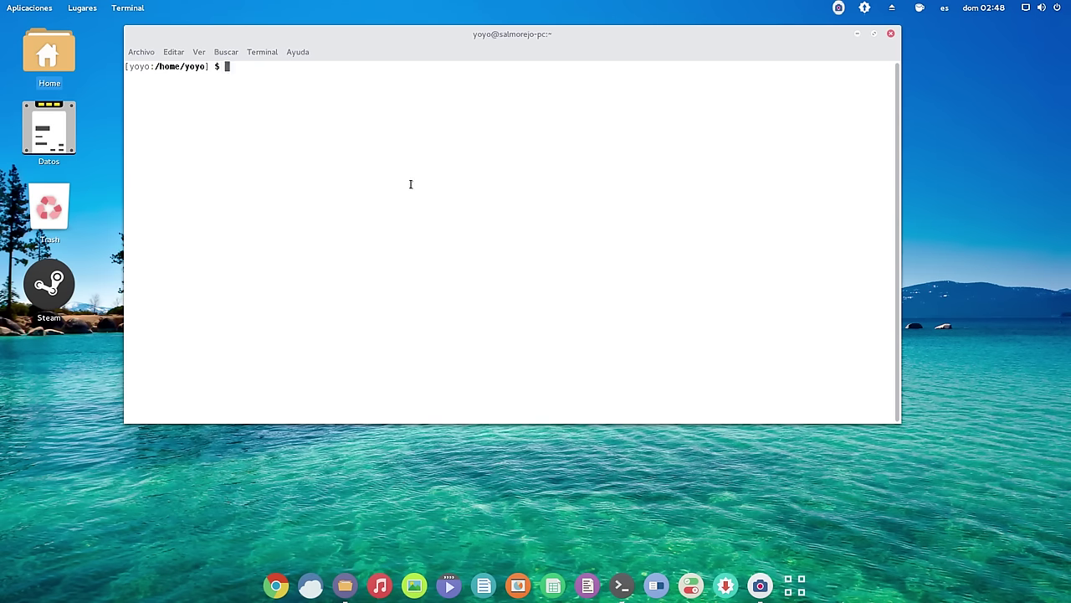
{"action": "type", "text": "sudp"}
{"action": "key", "text": "BackSpace"}
{"action": "key", "text": "BackSpace"}
{"action": "type", "text": "o pacman -Syyu"}
{"action": "key", "text": "Return"}
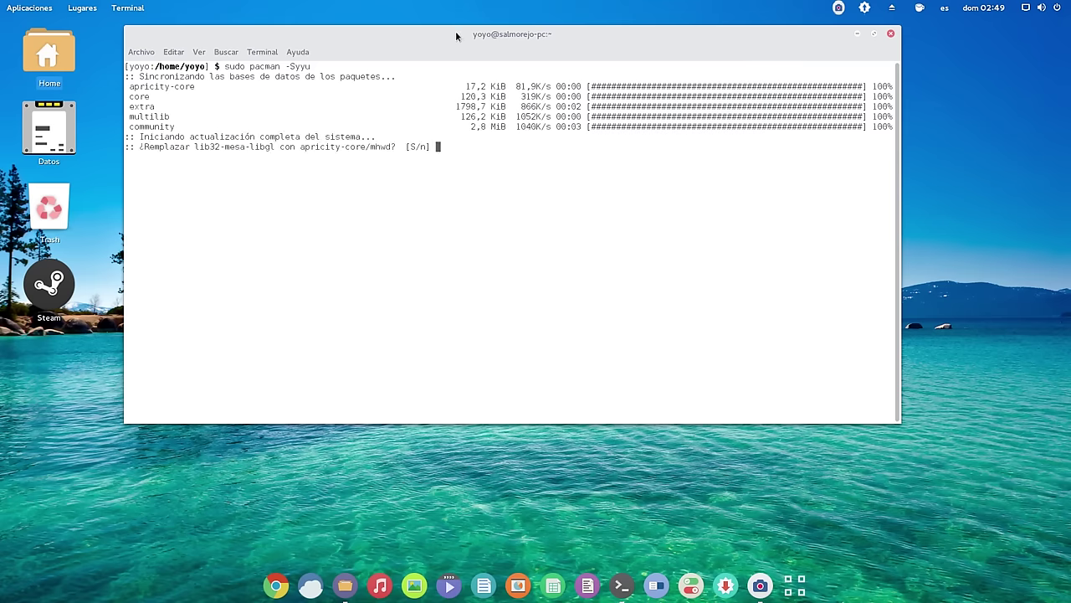
- Accept replacing lib32-mesa-libgl and mesa-libgl with apricity-core/mhwd
{"action": "left_click_drag", "start_coordinate": [456, 35], "coordinate": [489, 34]}
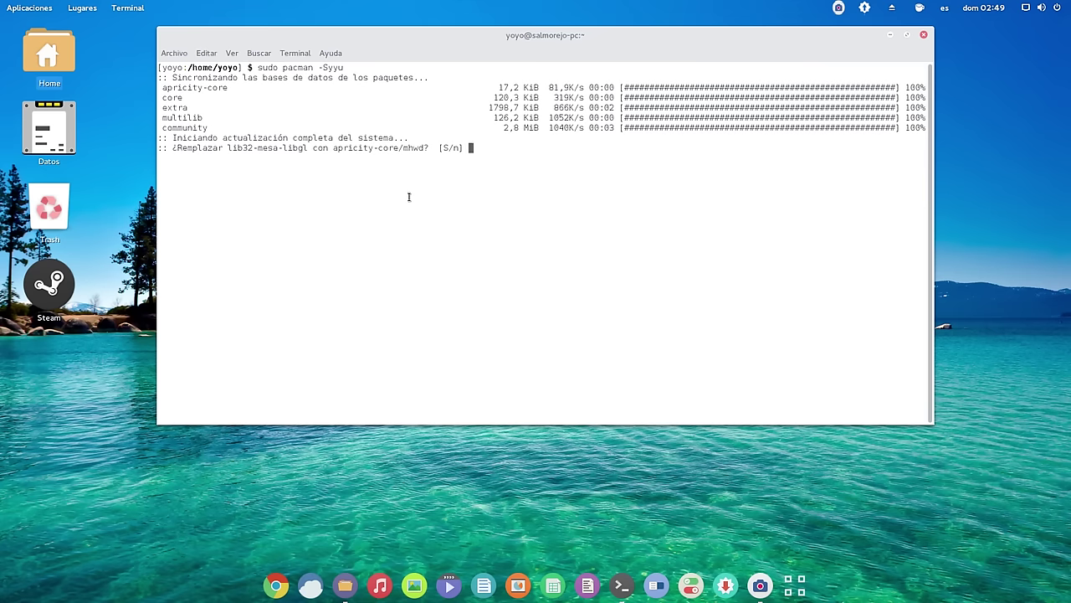
{"action": "type", "text": "s"}
{"action": "key", "text": "Return"}
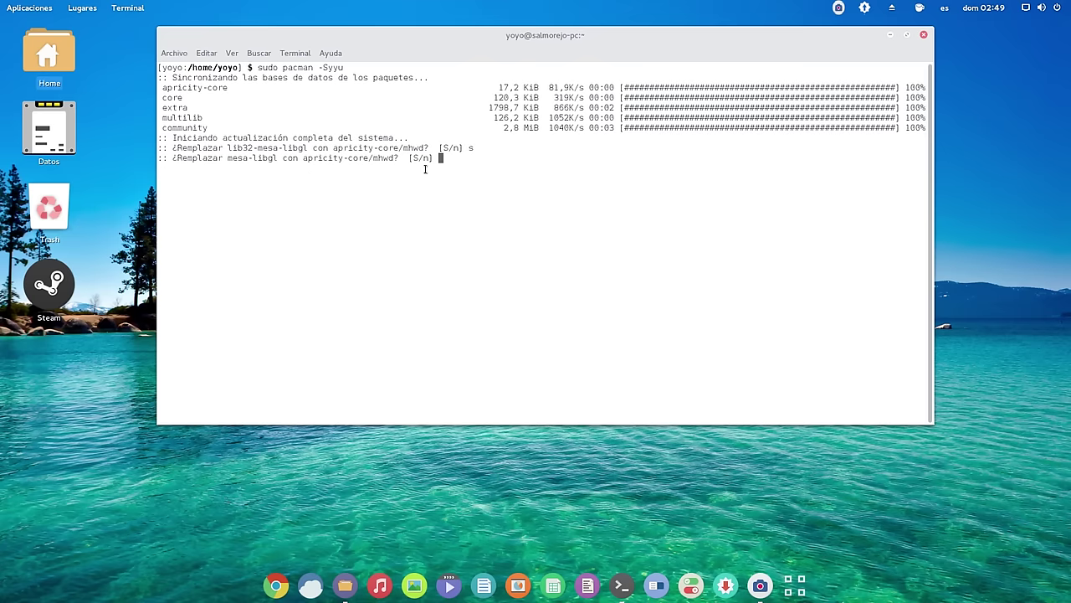
{"action": "type", "text": "s"}
{"action": "key", "text": "Return"}
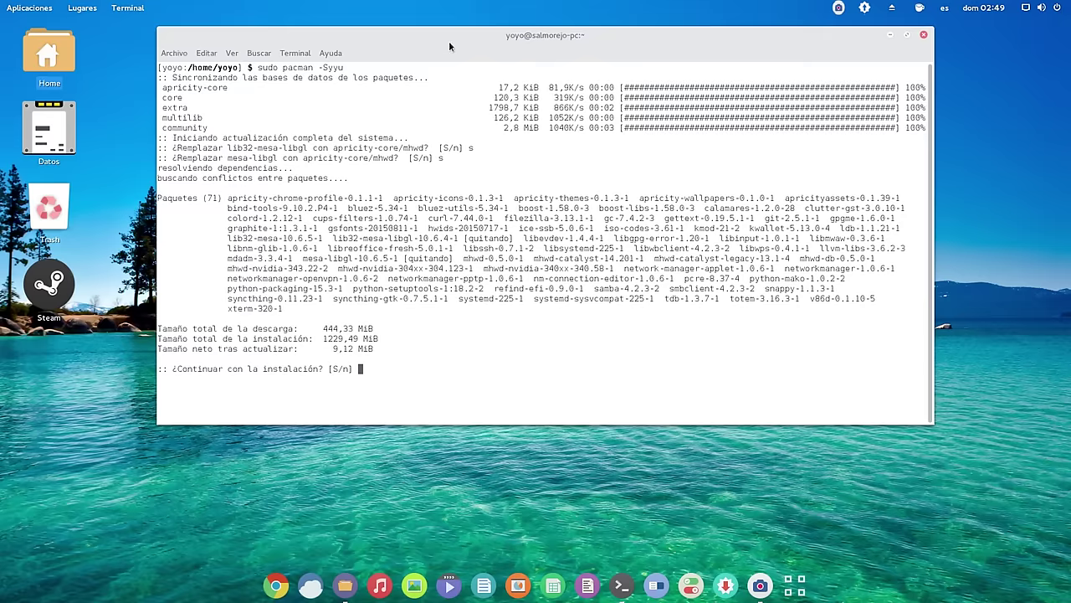
- Confirm the installation of the listed packages and reposition the terminal window while they download
{"action": "left_click_drag", "start_coordinate": [449, 41], "coordinate": [423, 37]}
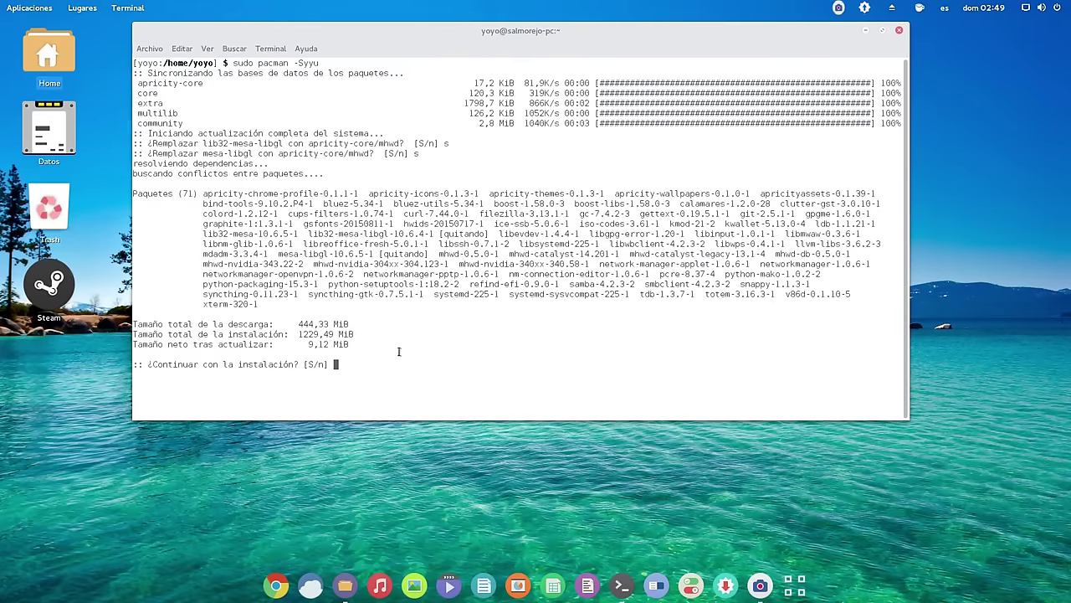
{"action": "type", "text": "s"}
{"action": "key", "text": "Return"}
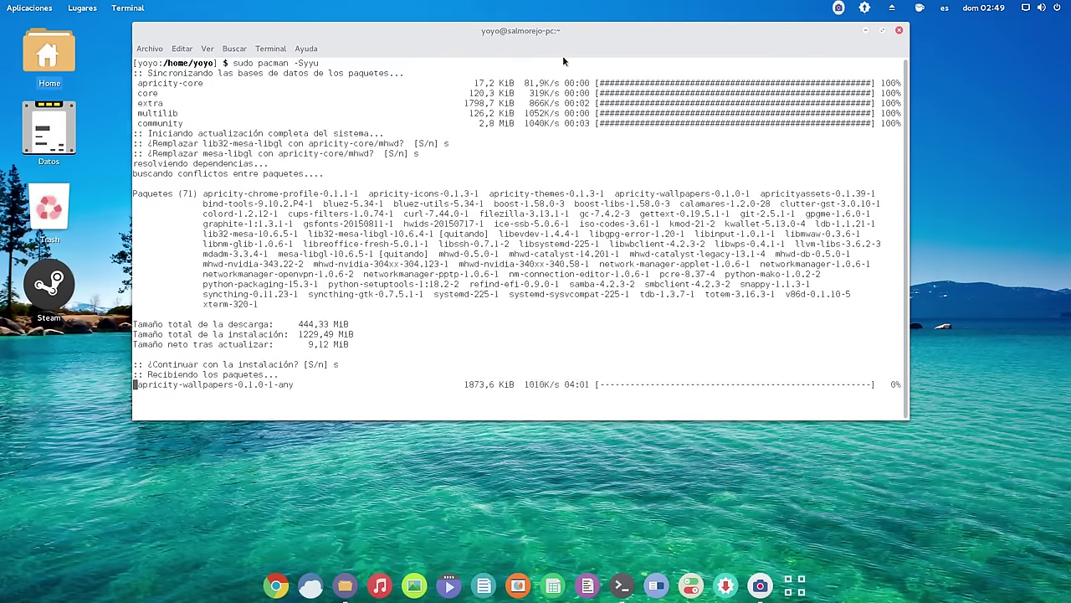
{"action": "left_click_drag", "start_coordinate": [545, 31], "coordinate": [416, 31]}
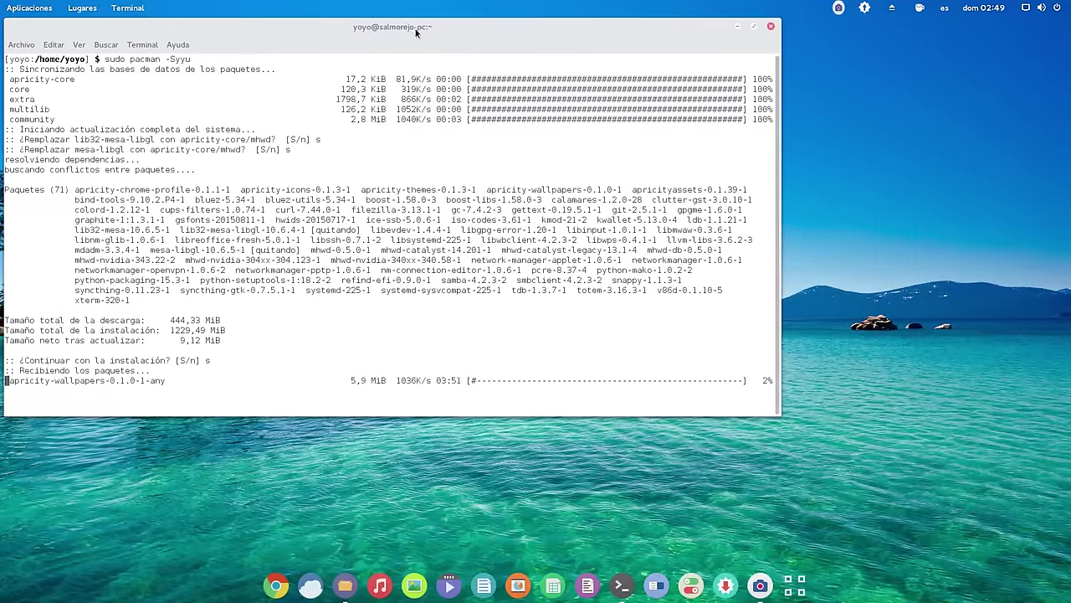
- Check the recording status in SimpleScreenRecorder, minimize it, and move the terminal window toward the middle of the desktop
{"action": "left_click", "coordinate": [760, 586]}
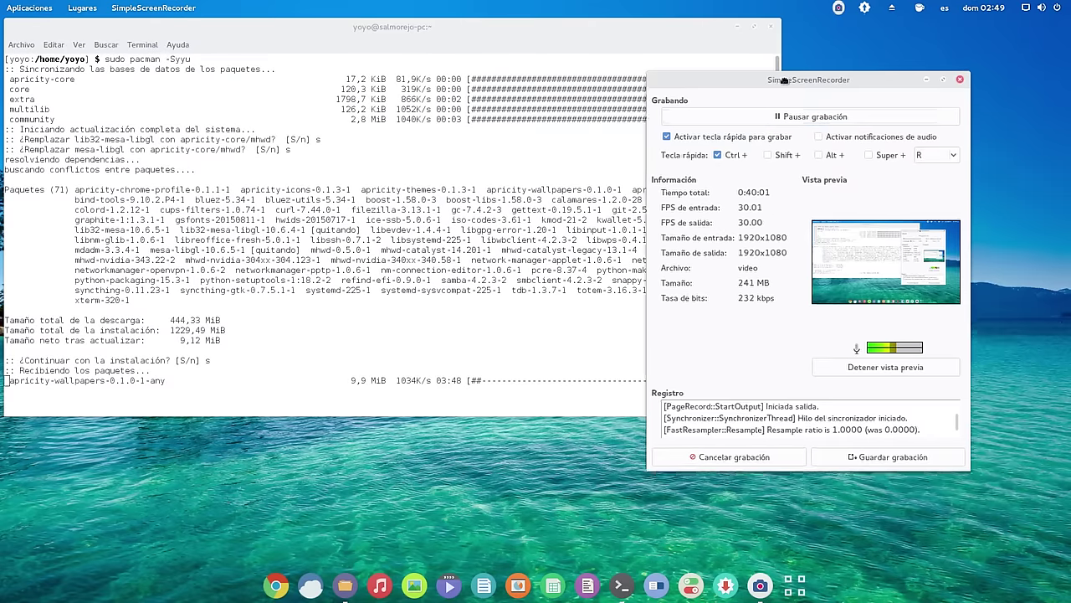
{"action": "left_click_drag", "start_coordinate": [784, 80], "coordinate": [855, 139]}
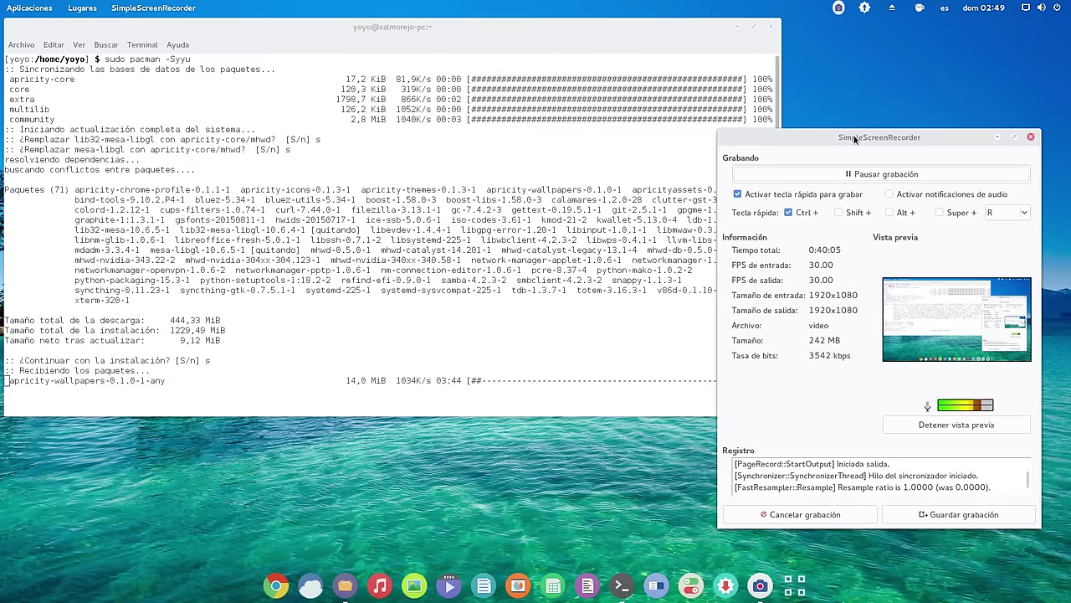
{"action": "left_click", "coordinate": [997, 137]}
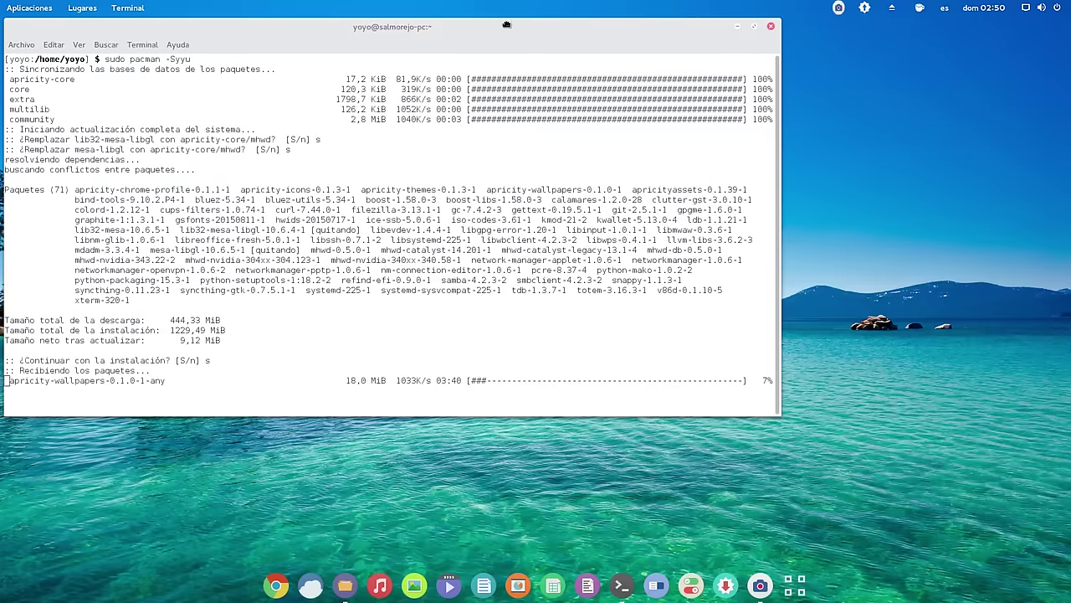
{"action": "left_click_drag", "start_coordinate": [507, 25], "coordinate": [649, 60]}
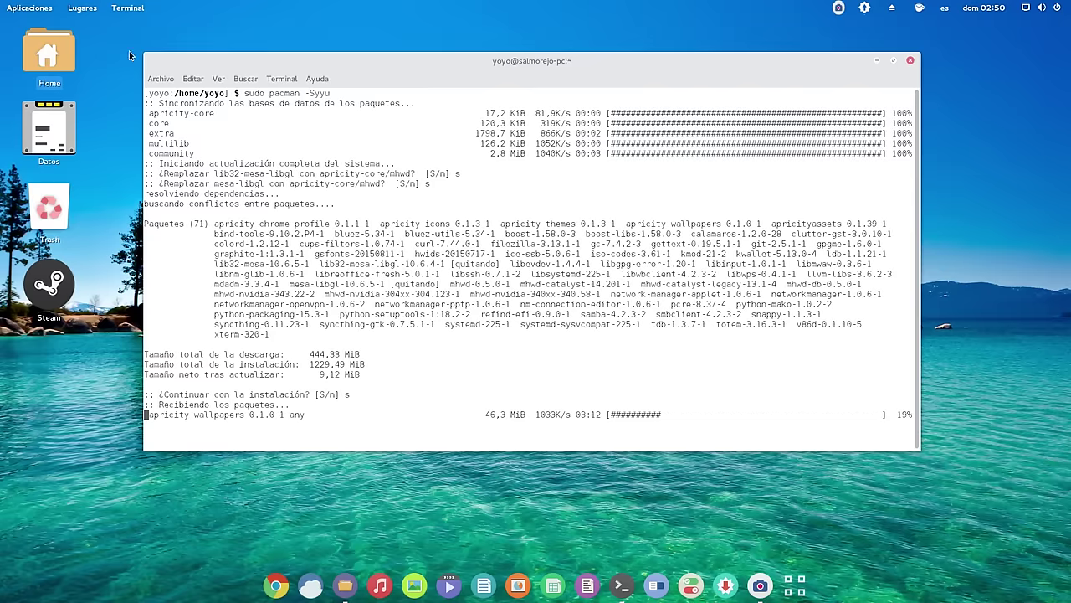
- Browse the installed applications by category, from education and graphics through system tools, games, office, multimedia and utilities, and return to the terminal
{"action": "left_click", "coordinate": [37, 13]}
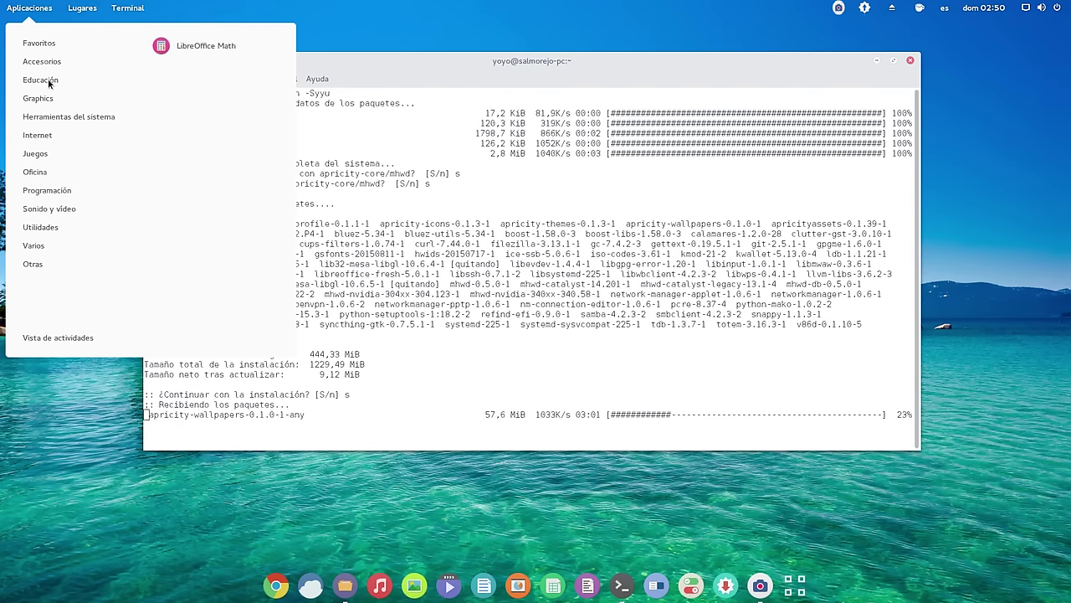
{"action": "mouse_move", "coordinate": [49, 99]}
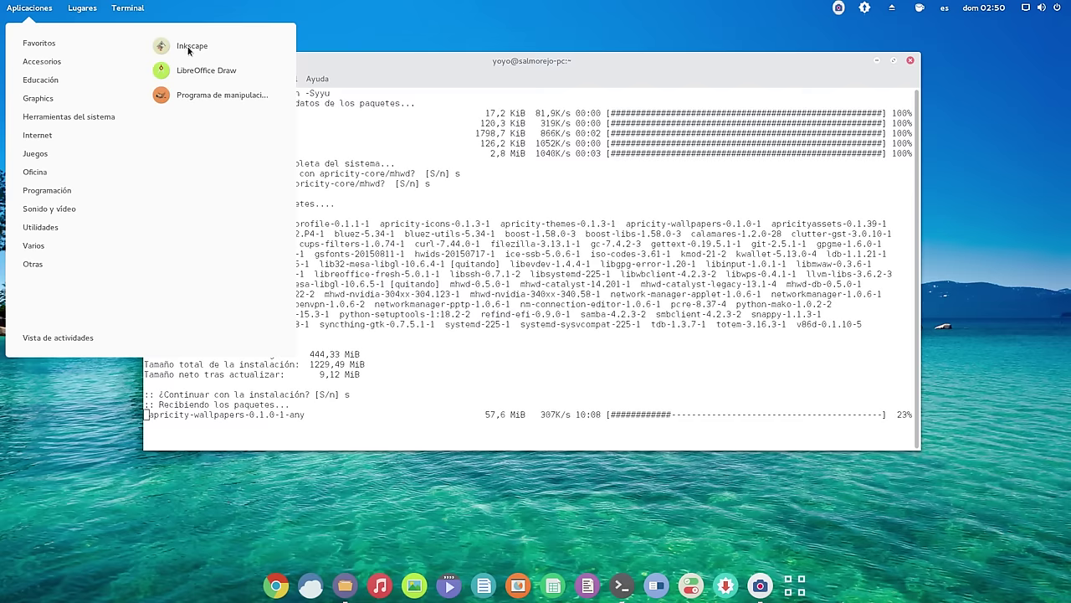
{"action": "mouse_move", "coordinate": [50, 117]}
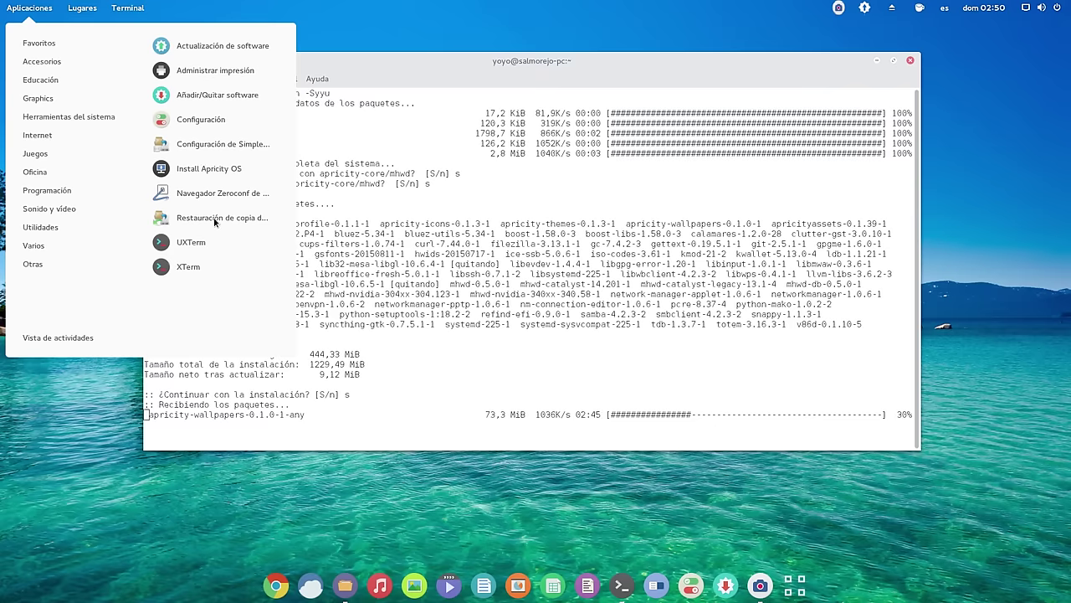
{"action": "mouse_move", "coordinate": [104, 138]}
{"action": "mouse_move", "coordinate": [35, 151]}
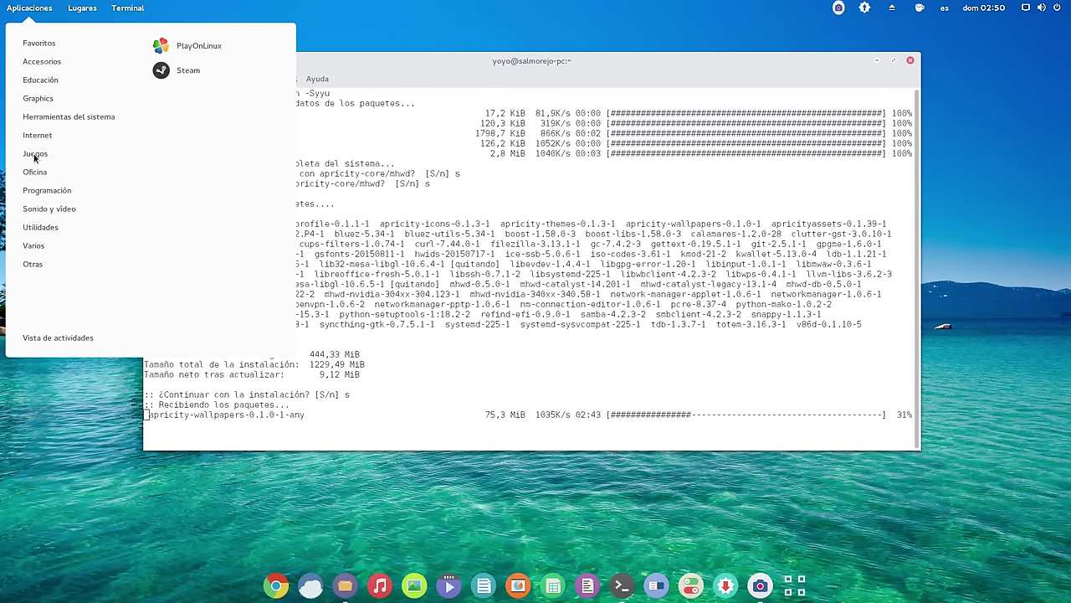
{"action": "mouse_move", "coordinate": [35, 175]}
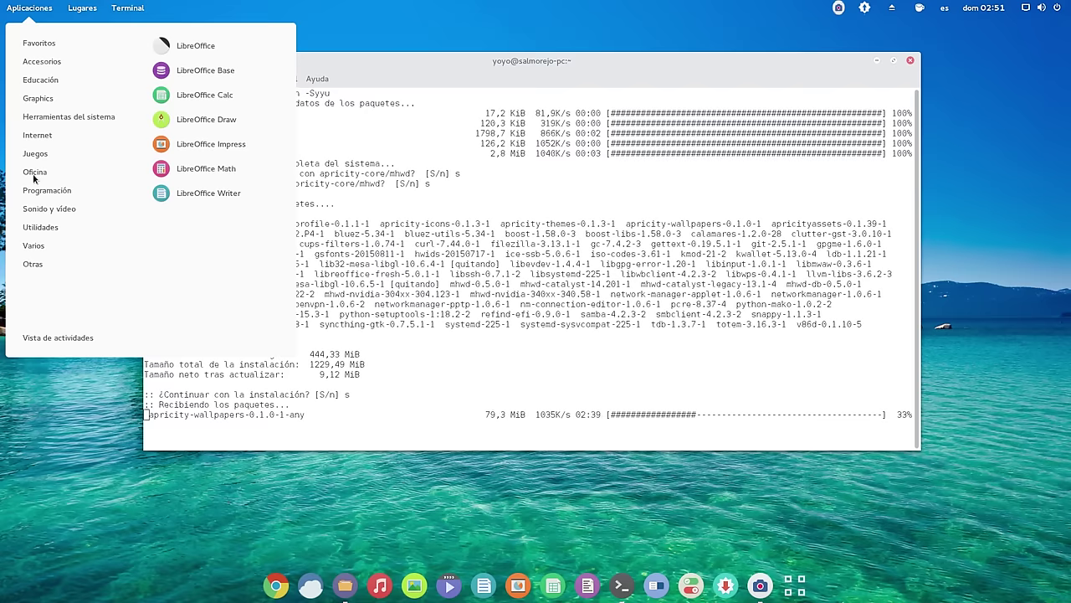
{"action": "mouse_move", "coordinate": [44, 194]}
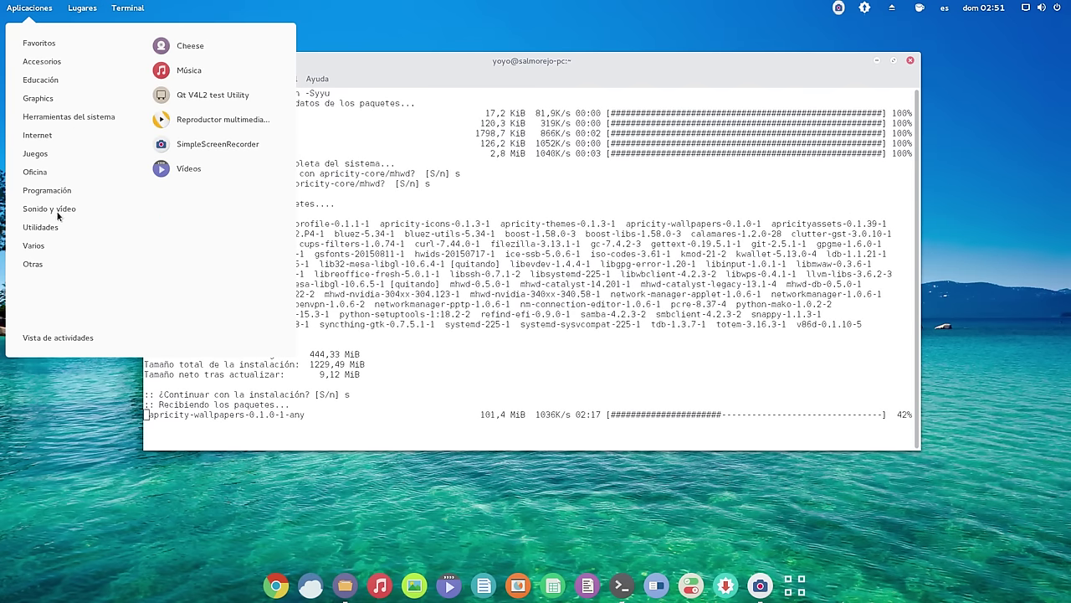
{"action": "mouse_move", "coordinate": [49, 229]}
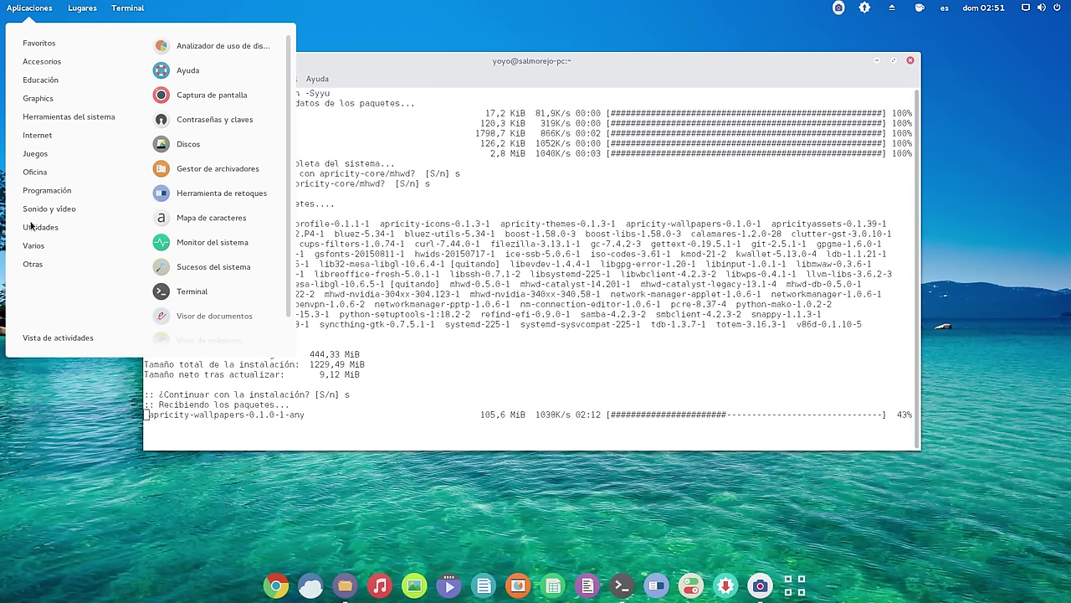
{"action": "scroll", "coordinate": [216, 225], "scroll_direction": "down", "scroll_amount": 1}
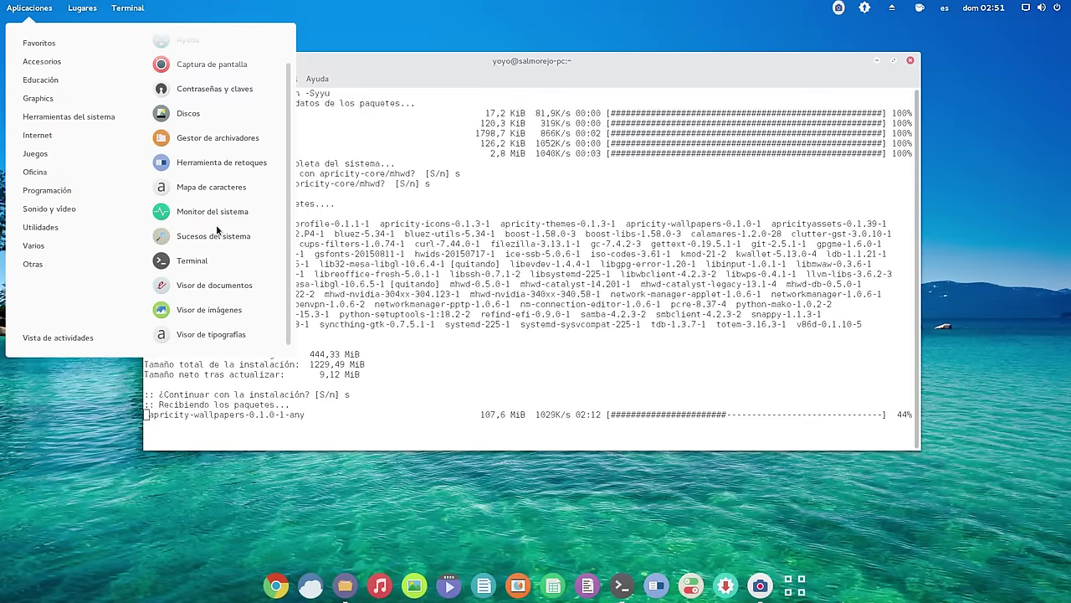
{"action": "scroll", "coordinate": [216, 224], "scroll_direction": "up", "scroll_amount": 1}
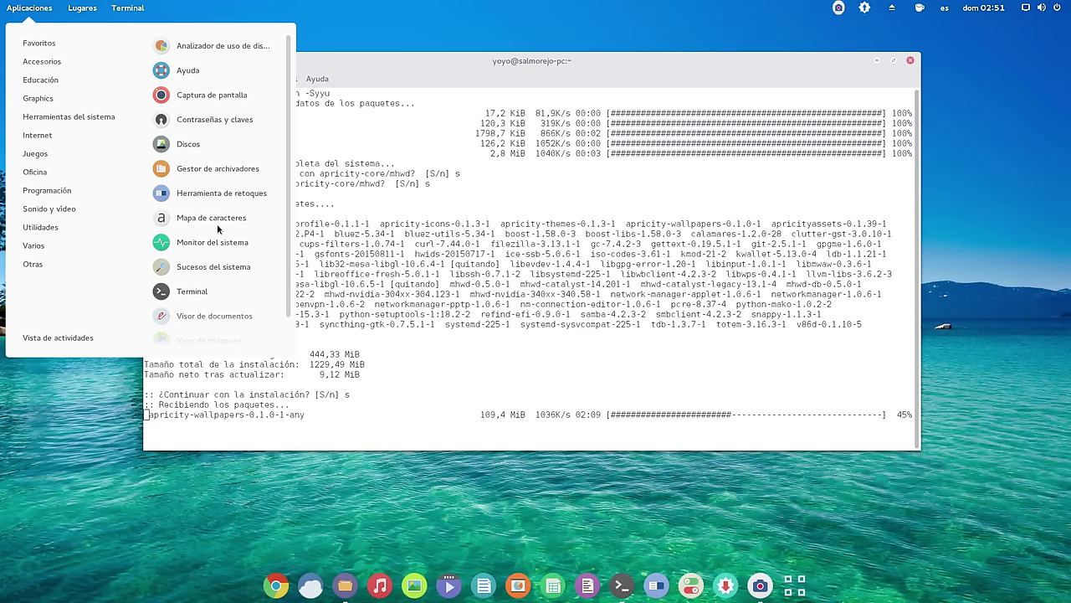
{"action": "mouse_move", "coordinate": [32, 248]}
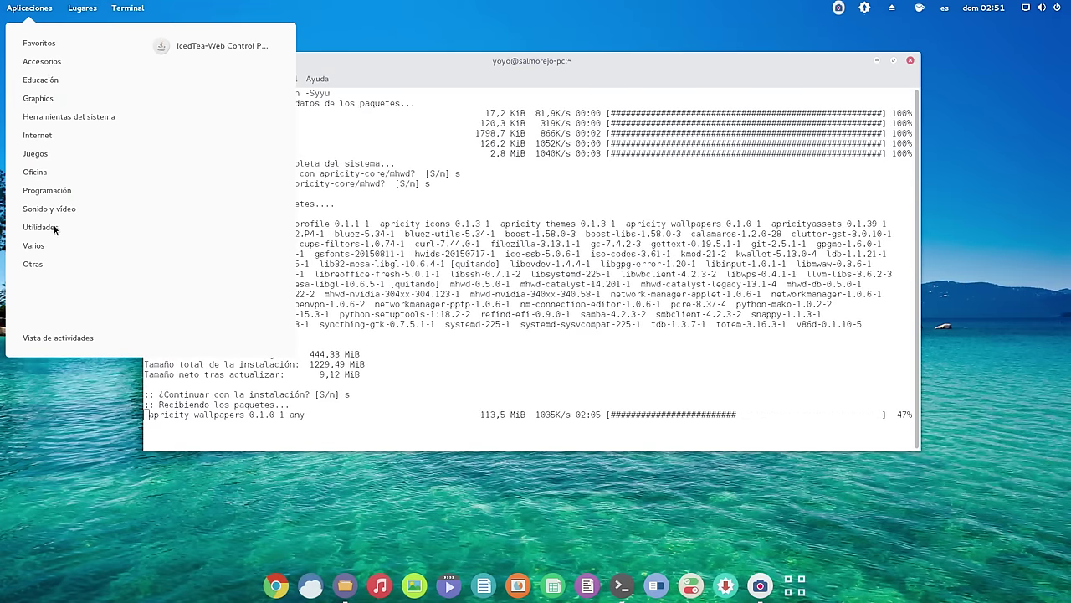
{"action": "left_click", "coordinate": [643, 61]}
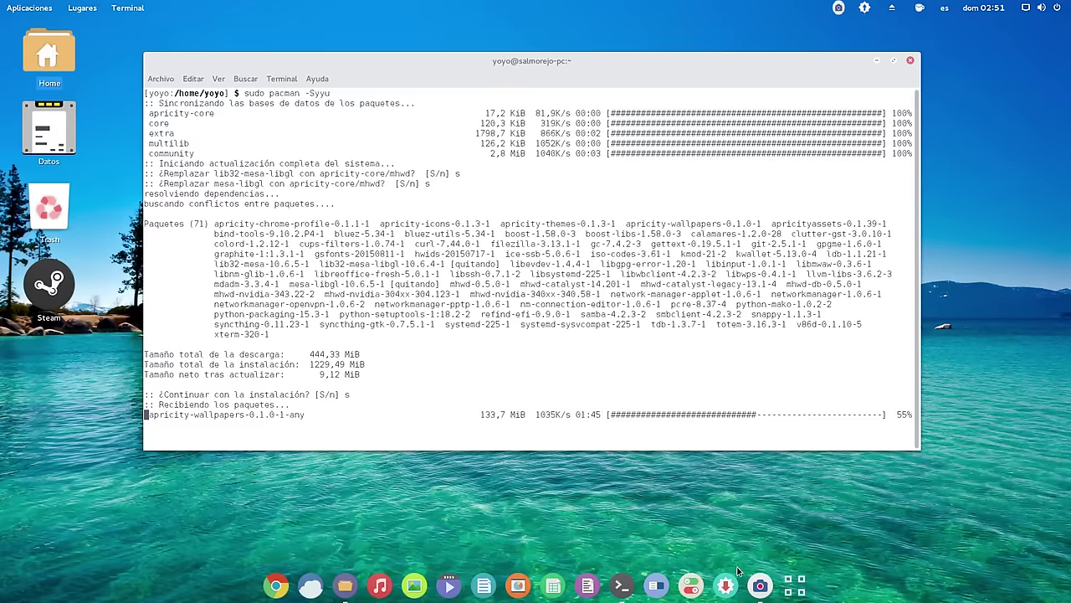
- Bring up SimpleScreenRecorder again to check the recording and move its window off the terminal's download progress
{"action": "left_click", "coordinate": [760, 585]}
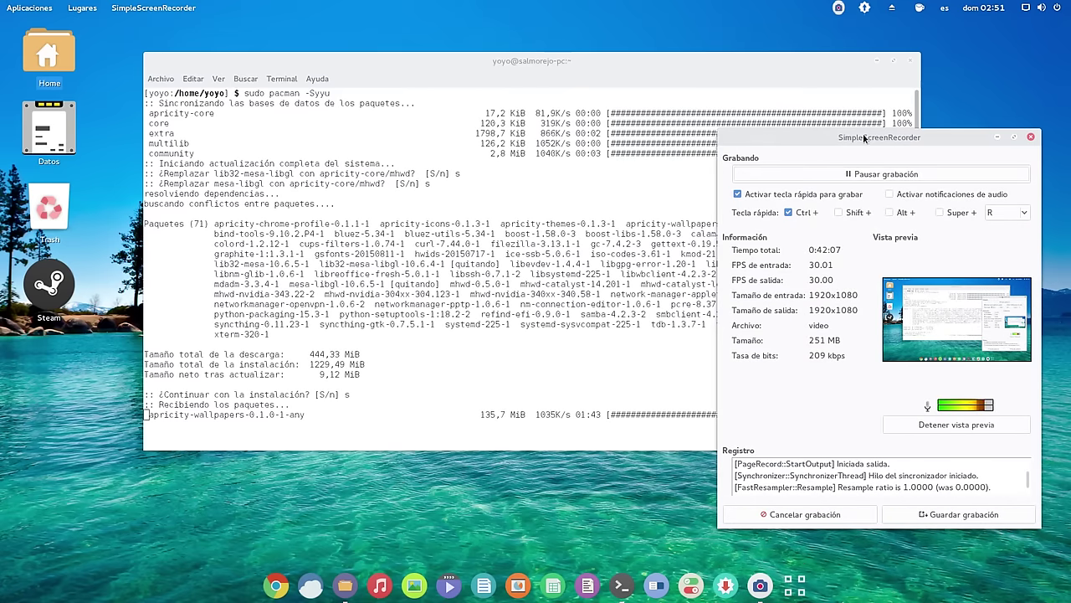
{"action": "left_click_drag", "start_coordinate": [864, 138], "coordinate": [522, 73]}
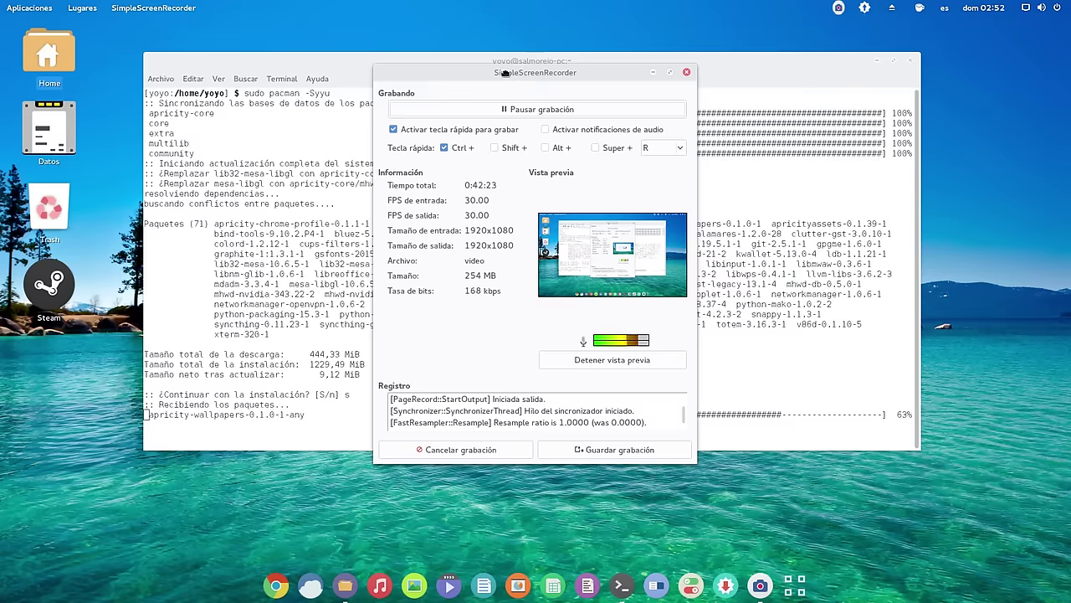
{"action": "left_click_drag", "start_coordinate": [519, 73], "coordinate": [248, 43]}
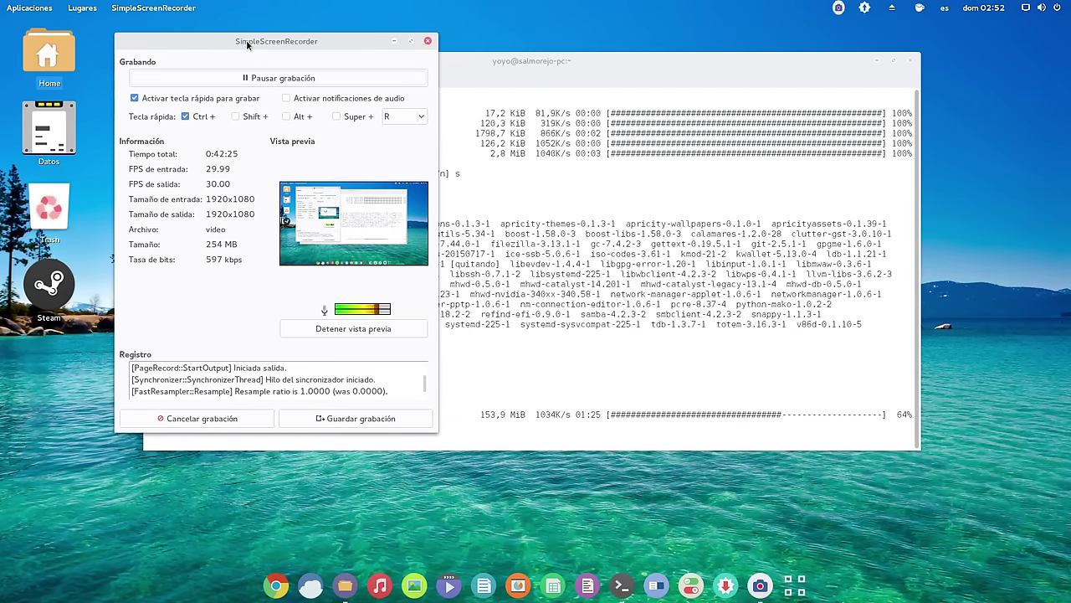